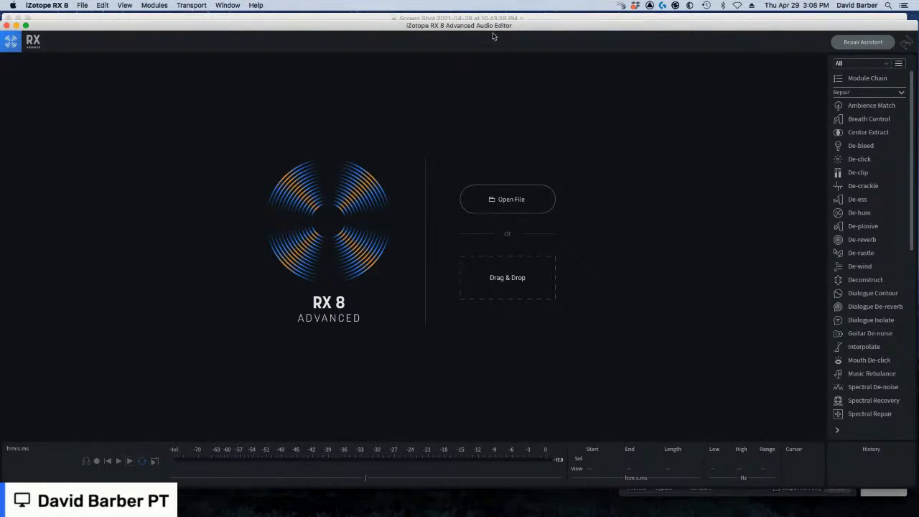
Open the audio file 01_DeNoise_Mel.wav for editing
{"action": "left_click_drag", "start_coordinate": [533, 29], "coordinate": [533, 27]}
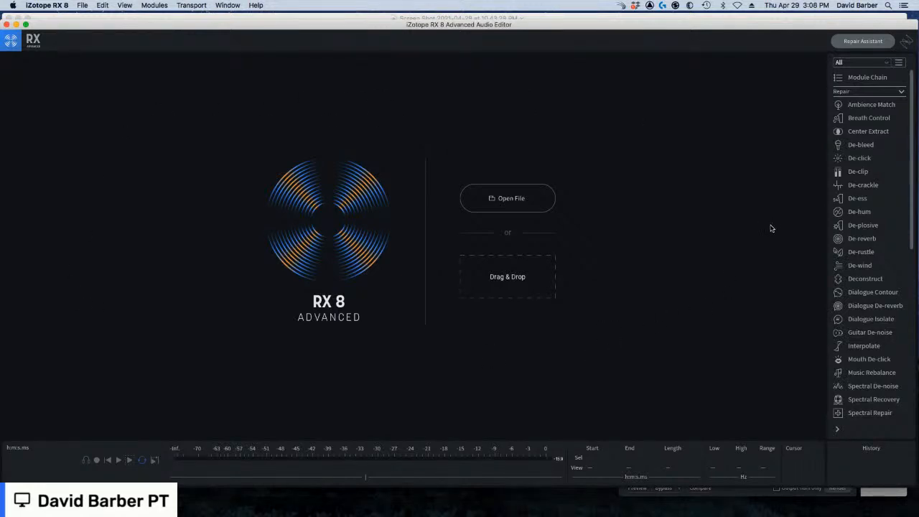
{"action": "left_click", "coordinate": [83, 5]}
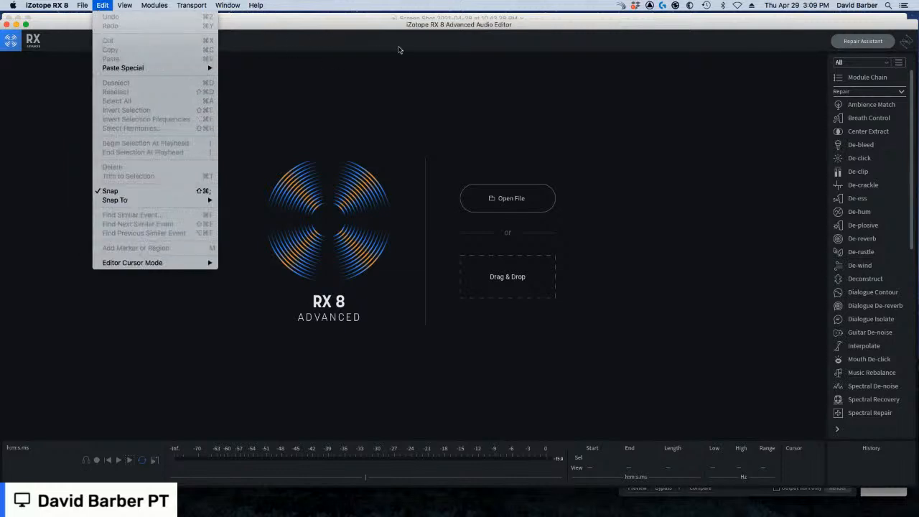
{"action": "left_click", "coordinate": [451, 85]}
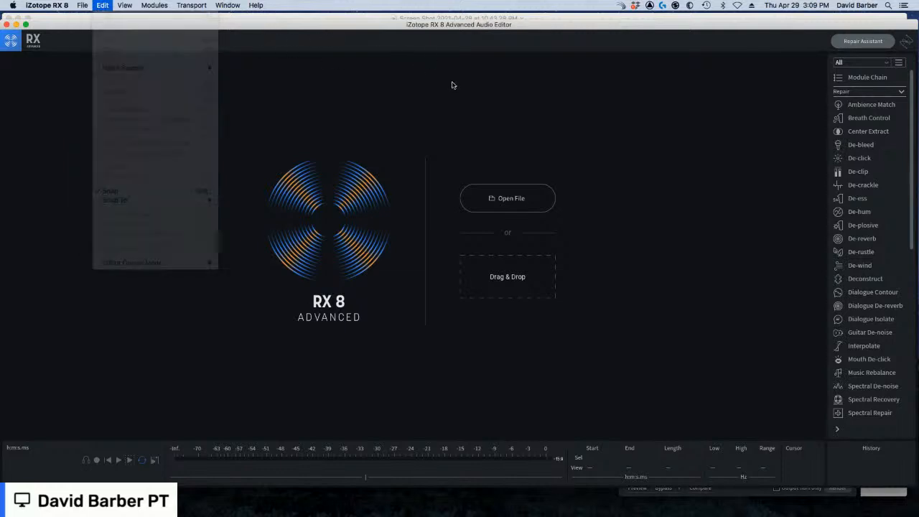
{"action": "left_click", "coordinate": [531, 201]}
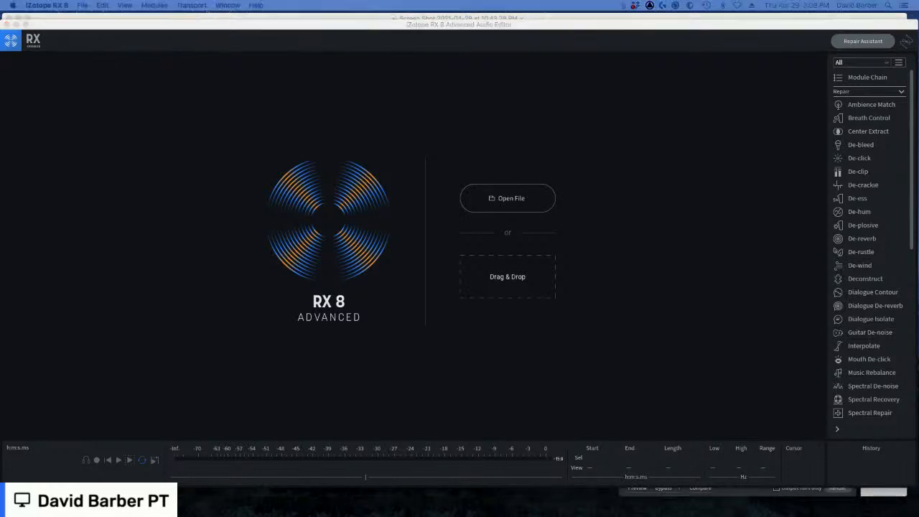
{"action": "left_click_drag", "start_coordinate": [918, 232], "coordinate": [367, 111]}
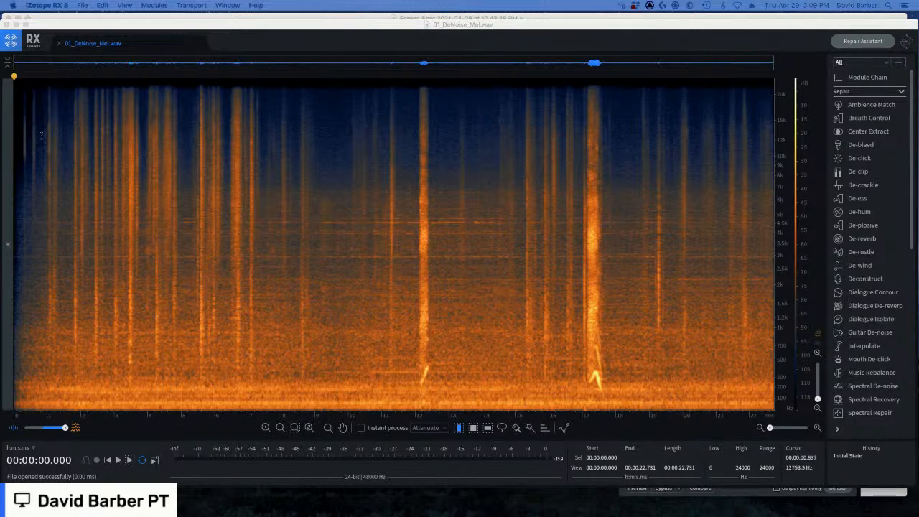
Try time selections at about 0.9–7.5 s, 8.0–8.8 s and 12.4–13.3 s in the spectrogram, and clear the selection
{"action": "left_click_drag", "start_coordinate": [44, 137], "coordinate": [263, 145]}
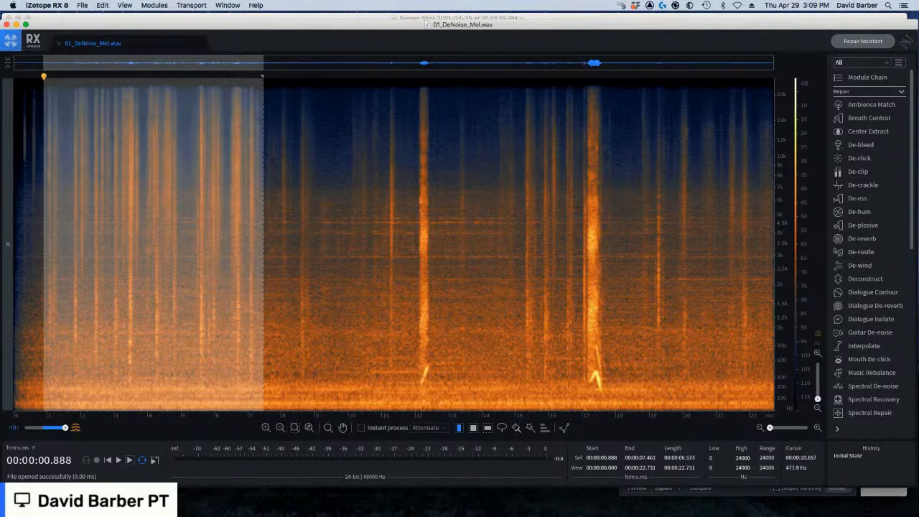
{"action": "left_click", "coordinate": [355, 395]}
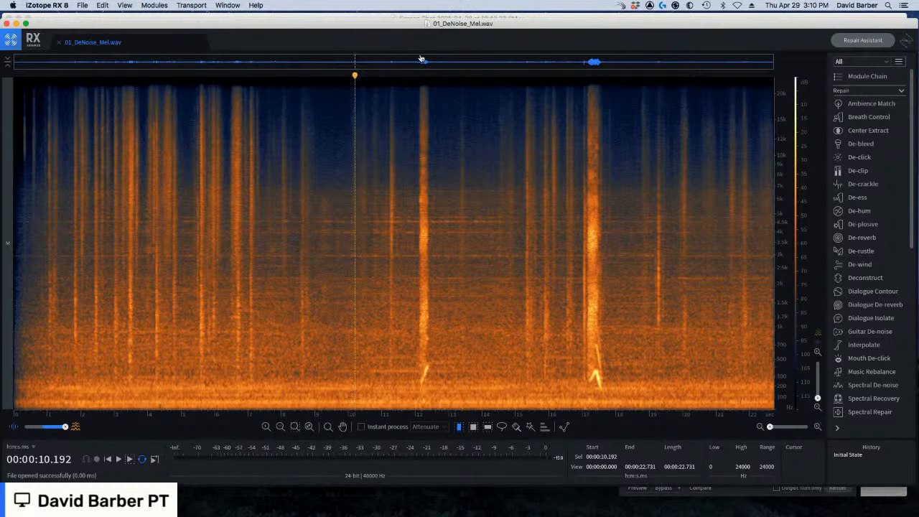
{"action": "left_click", "coordinate": [319, 139]}
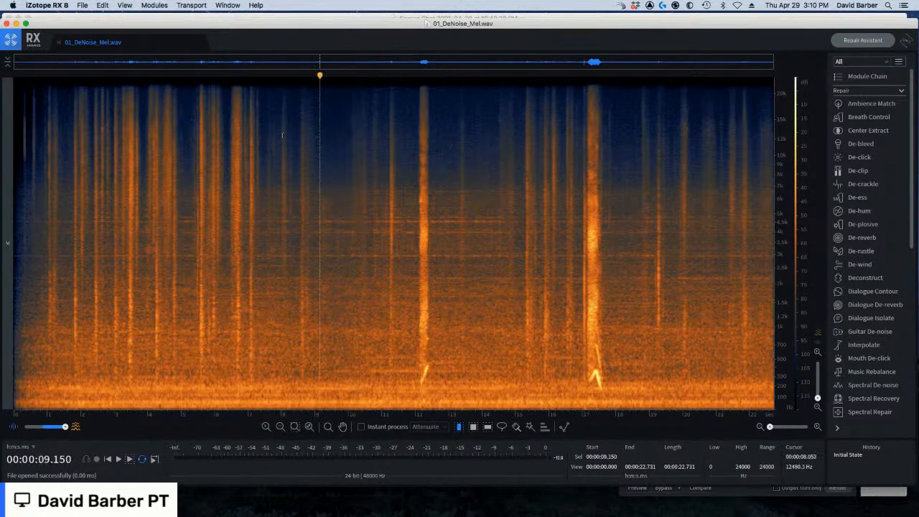
{"action": "left_click_drag", "start_coordinate": [281, 108], "coordinate": [310, 108]}
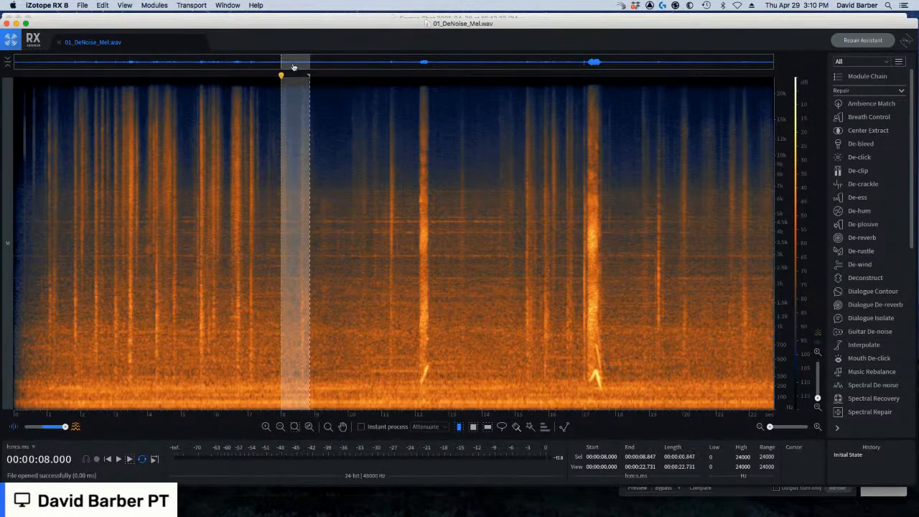
{"action": "left_click", "coordinate": [372, 111]}
{"action": "left_click_drag", "start_coordinate": [372, 112], "coordinate": [459, 117]}
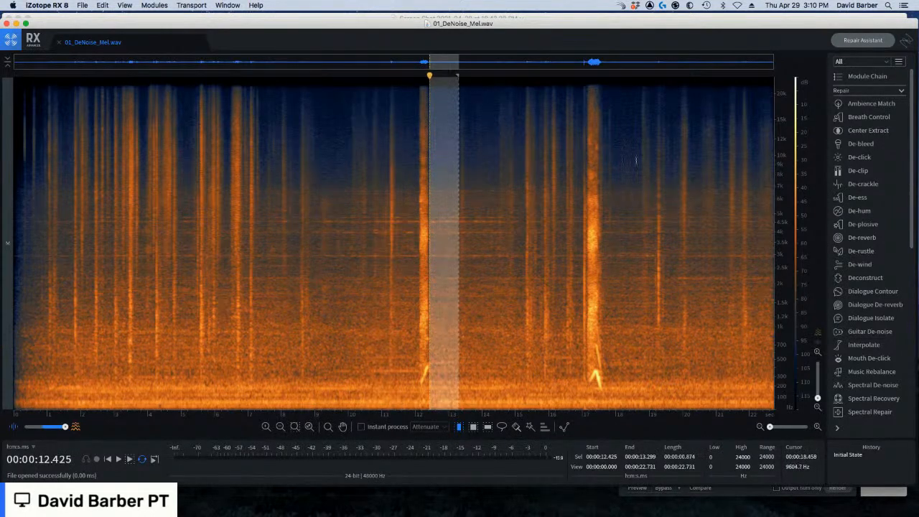
{"action": "left_click", "coordinate": [649, 161]}
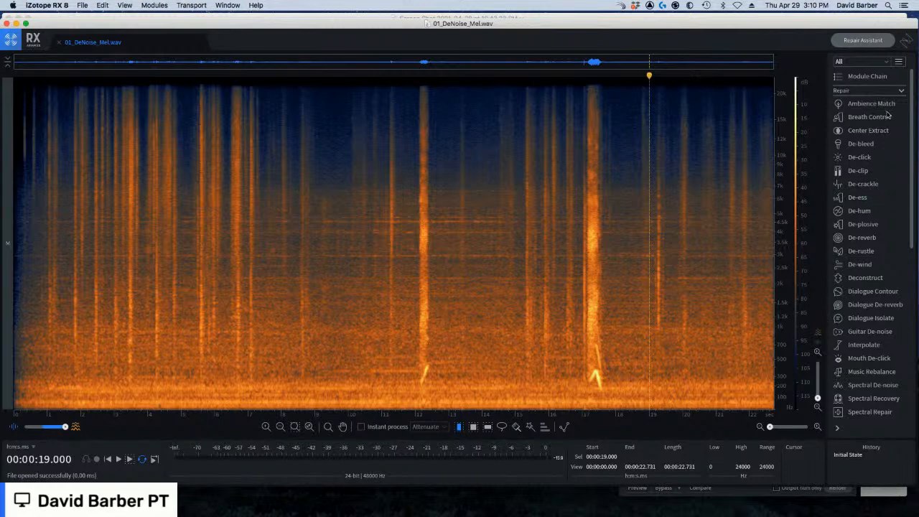
Look through the available Repair, Utility and Measurements modules
{"action": "scroll", "coordinate": [874, 126], "scroll_direction": "down", "scroll_amount": 10}
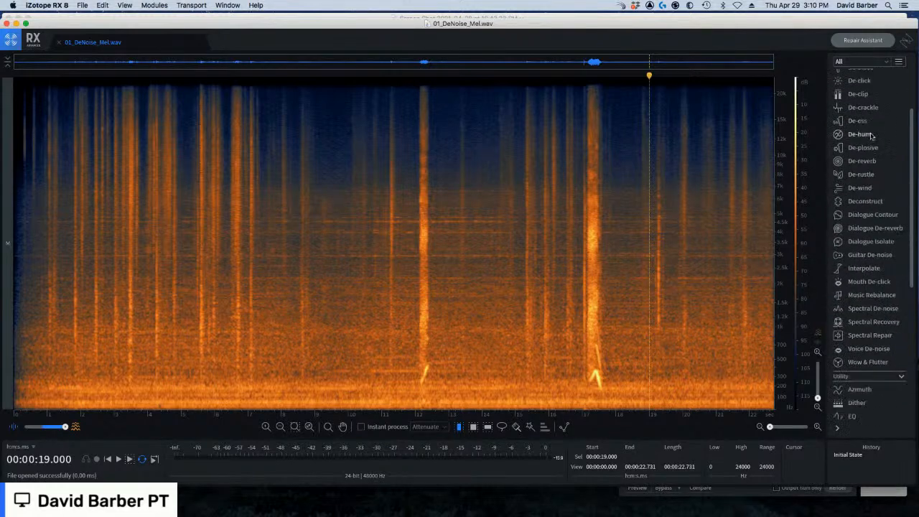
{"action": "scroll", "coordinate": [871, 144], "scroll_direction": "down", "scroll_amount": 5}
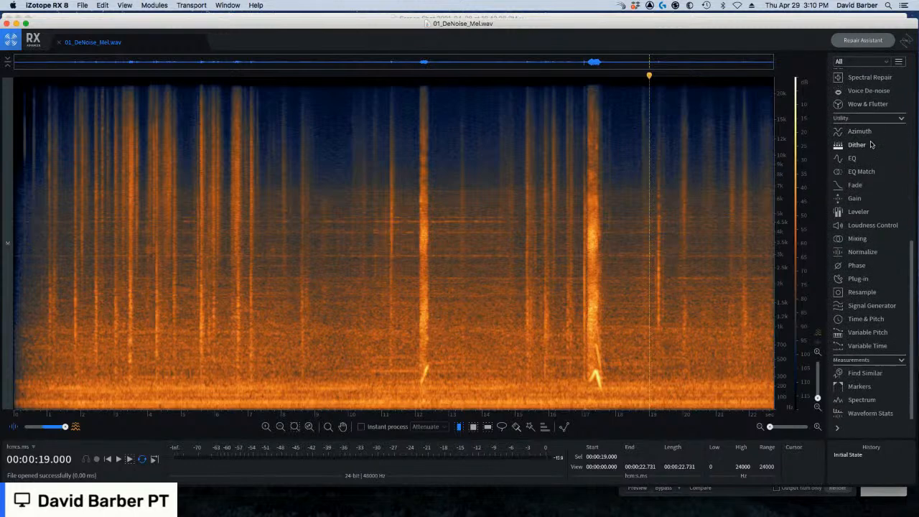
{"action": "scroll", "coordinate": [870, 145], "scroll_direction": "up", "scroll_amount": 20}
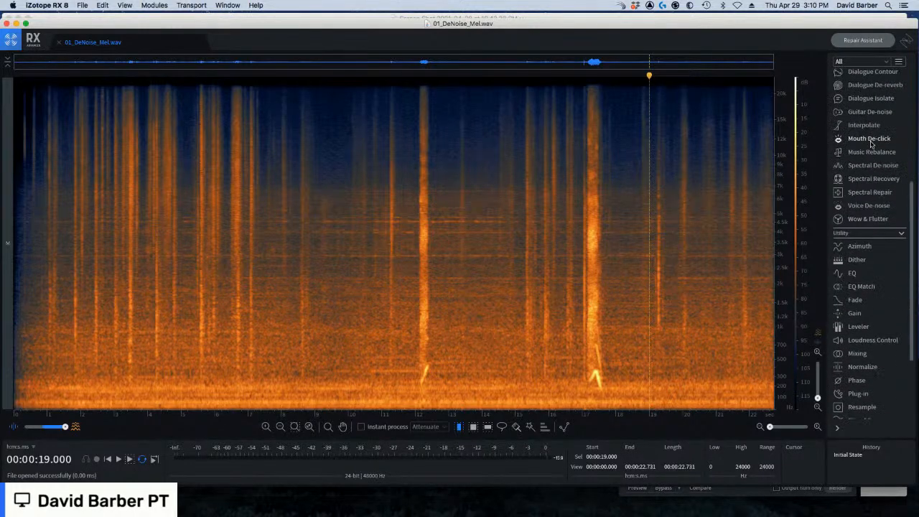
{"action": "scroll", "coordinate": [867, 144], "scroll_direction": "up", "scroll_amount": 2}
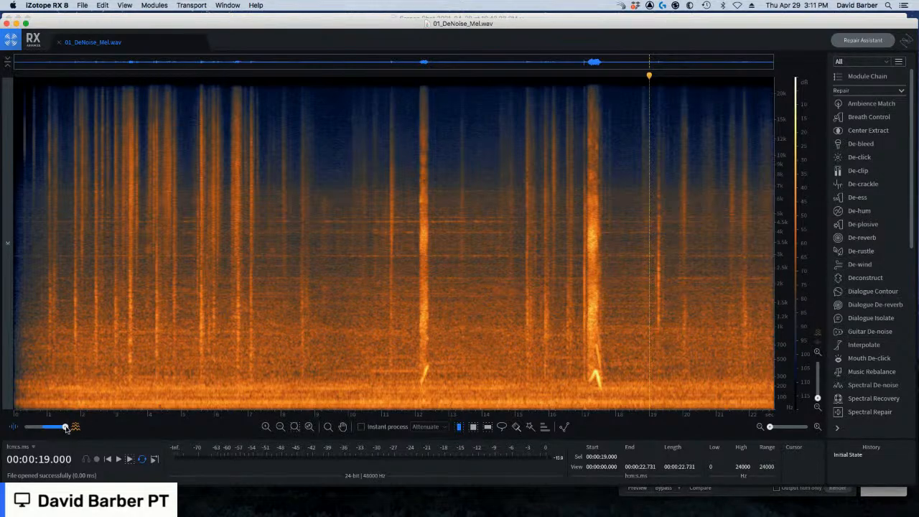
Blend the waveform evenly over the spectrogram, and return to the spectrogram-only view
{"action": "mouse_move", "coordinate": [65, 428]}
{"action": "left_mouse_down"}
{"action": "mouse_move", "coordinate": [24, 428]}
{"action": "mouse_move", "coordinate": [68, 429]}
{"action": "left_mouse_up"}
{"action": "left_click_drag", "start_coordinate": [66, 428], "coordinate": [45, 430]}
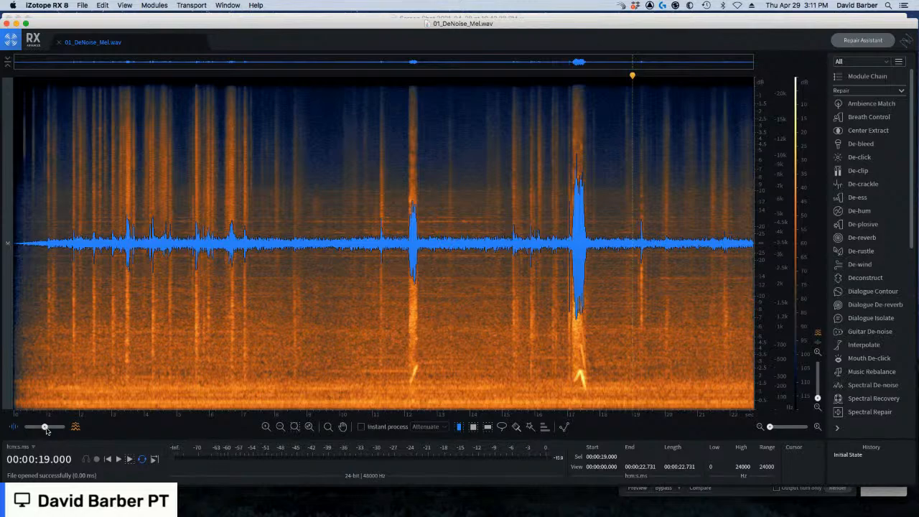
{"action": "left_click_drag", "start_coordinate": [47, 429], "coordinate": [65, 428]}
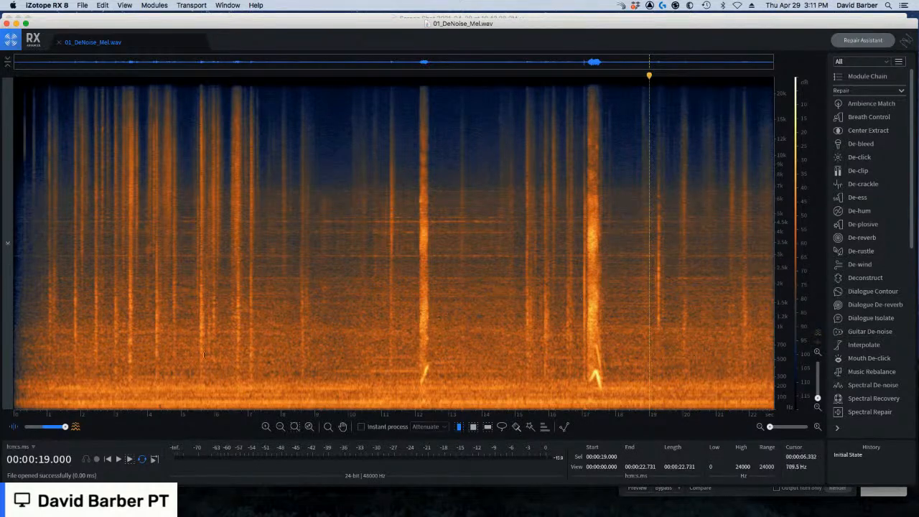
Select and clear the time range from 0 to about 22.5 s, and switch to the time-frequency selection tool
{"action": "left_click_drag", "start_coordinate": [14, 224], "coordinate": [809, 351]}
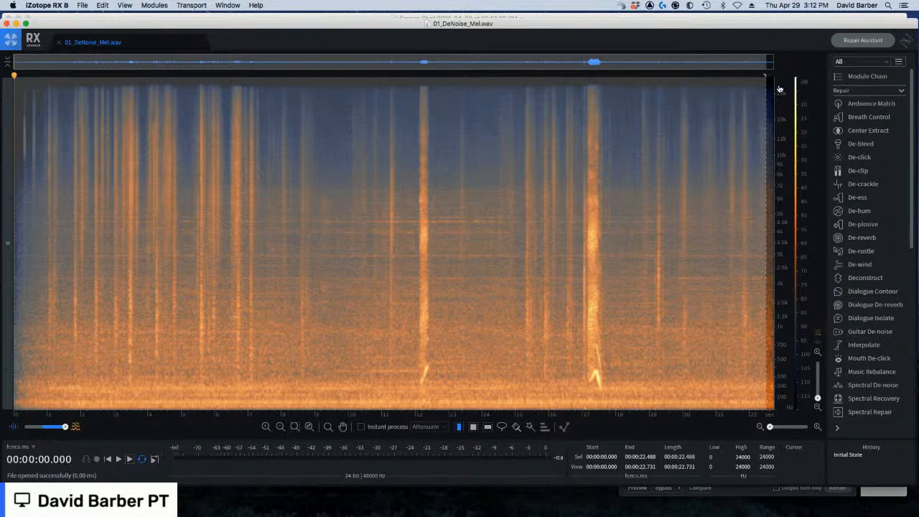
{"action": "left_click", "coordinate": [715, 145]}
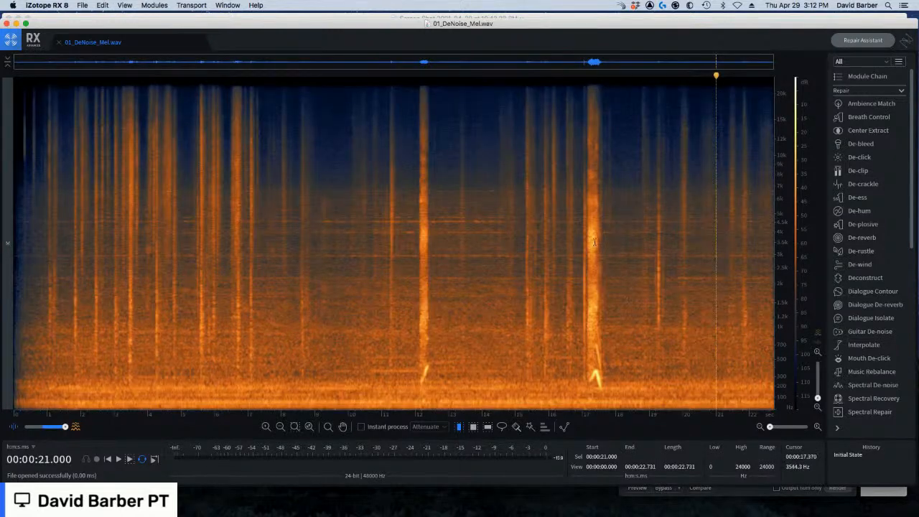
{"action": "left_click", "coordinate": [473, 426]}
Zoom the spectrogram in and out around the playhead at 21 s, and reset the zoom to show the whole file
{"action": "mouse_move", "coordinate": [817, 400]}
{"action": "left_mouse_down"}
{"action": "mouse_move", "coordinate": [817, 382]}
{"action": "mouse_move", "coordinate": [815, 402]}
{"action": "left_mouse_up"}
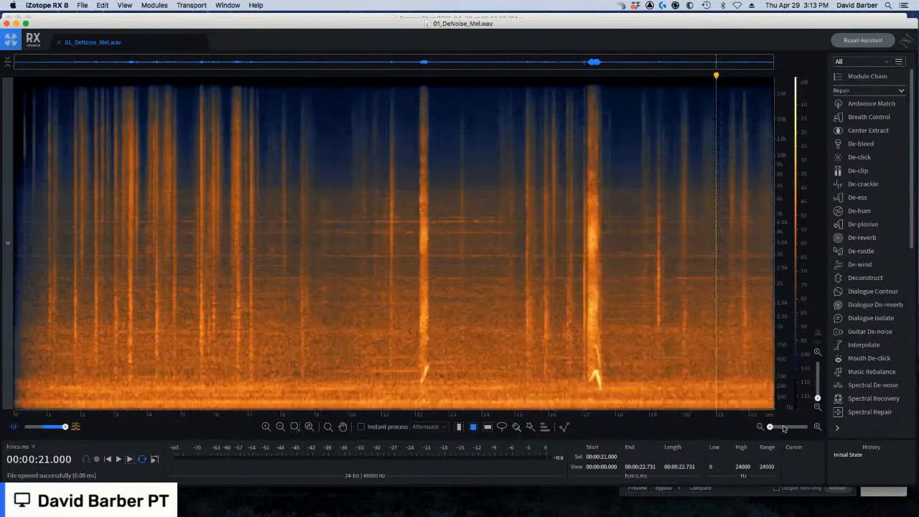
{"action": "mouse_move", "coordinate": [770, 426]}
{"action": "left_mouse_down"}
{"action": "mouse_move", "coordinate": [790, 427]}
{"action": "mouse_move", "coordinate": [770, 427]}
{"action": "left_mouse_up"}
{"action": "left_click", "coordinate": [266, 426]}
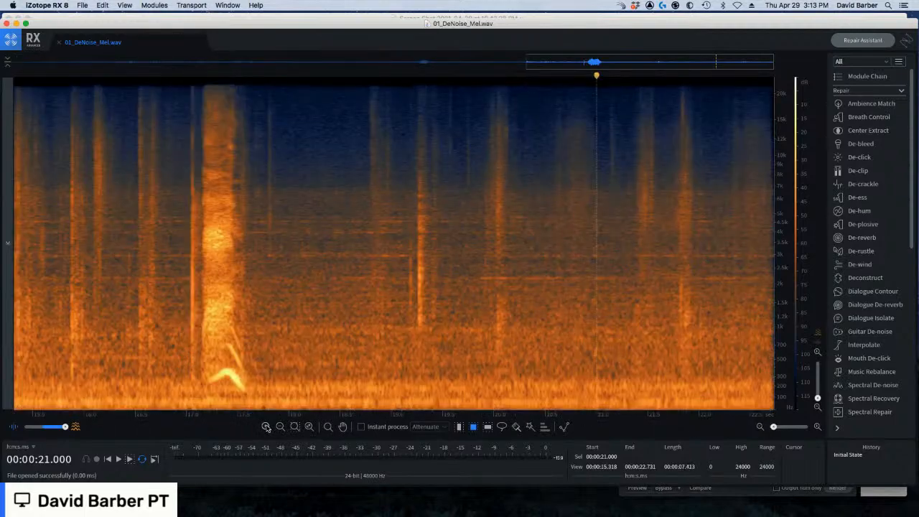
{"action": "left_click", "coordinate": [265, 426]}
{"action": "left_click", "coordinate": [280, 428]}
{"action": "left_click", "coordinate": [280, 427]}
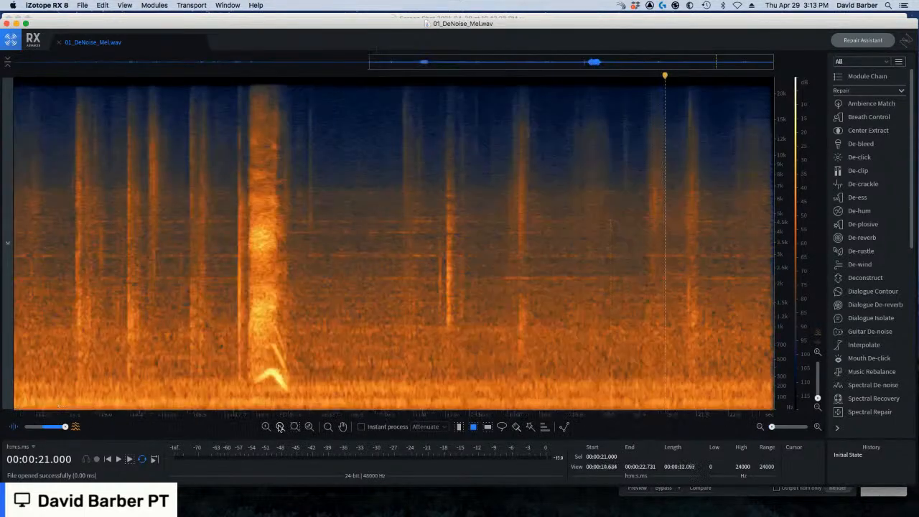
{"action": "left_click", "coordinate": [295, 428]}
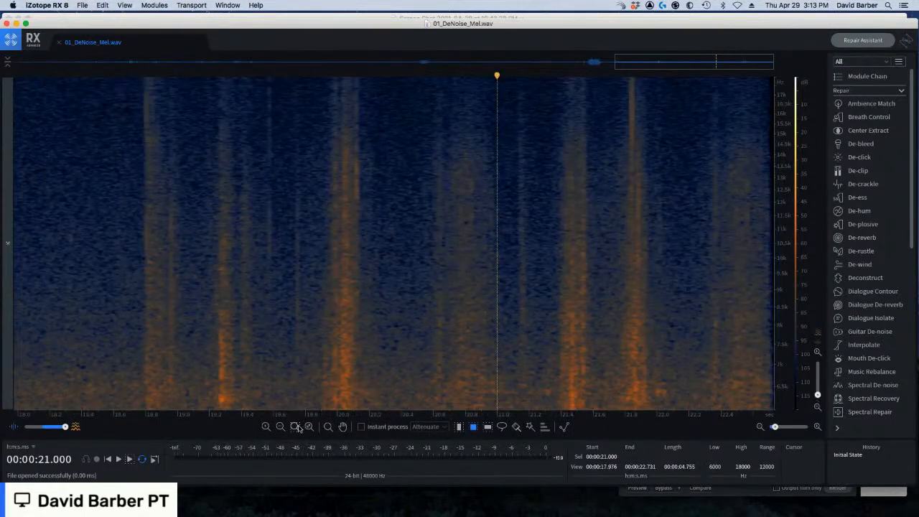
{"action": "left_click", "coordinate": [308, 426]}
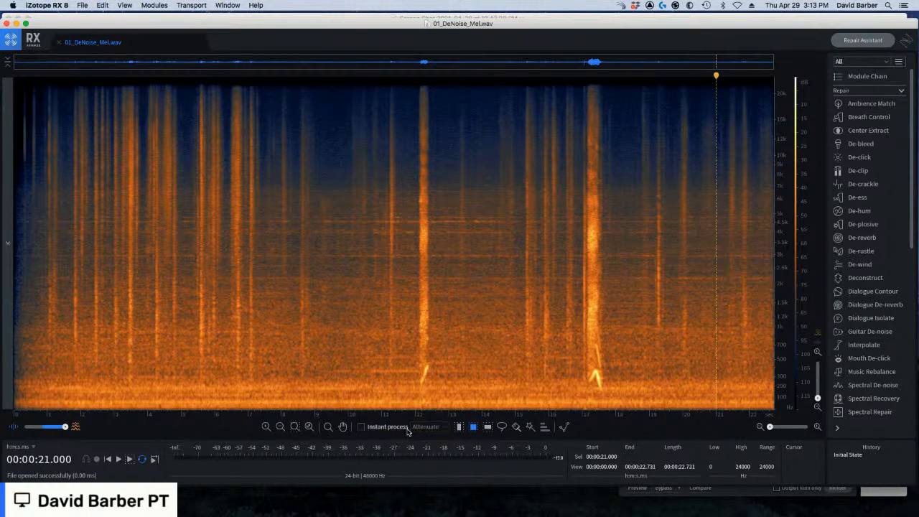
Try a time-only selection from about 13 s to 18 s across the full frequency range, and clear it
{"action": "left_click", "coordinate": [460, 427]}
{"action": "left_click_drag", "start_coordinate": [453, 272], "coordinate": [610, 264]}
{"action": "left_click", "coordinate": [495, 240]}
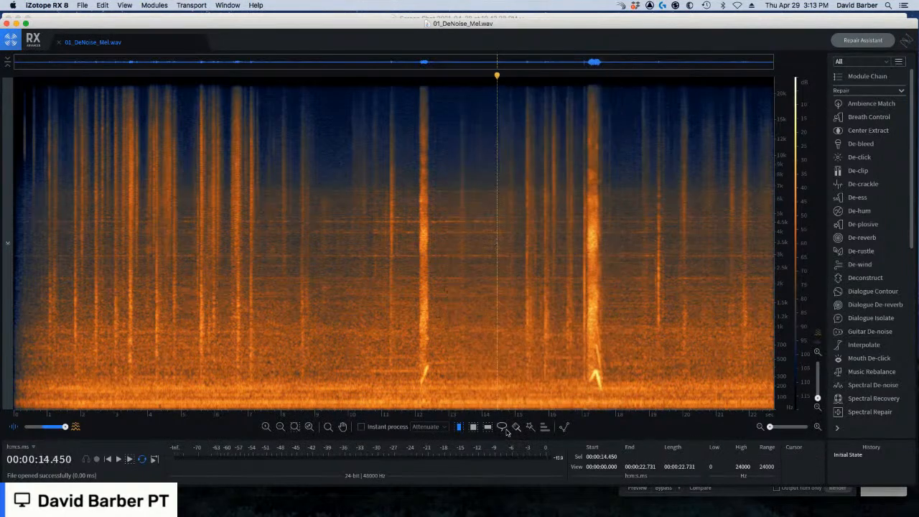
Select frequency bands across the whole recording at about 4.6–5.0 kHz and 4.3–5.3 kHz, and clear the selection
{"action": "left_click", "coordinate": [489, 428]}
{"action": "left_click_drag", "start_coordinate": [468, 214], "coordinate": [468, 222]}
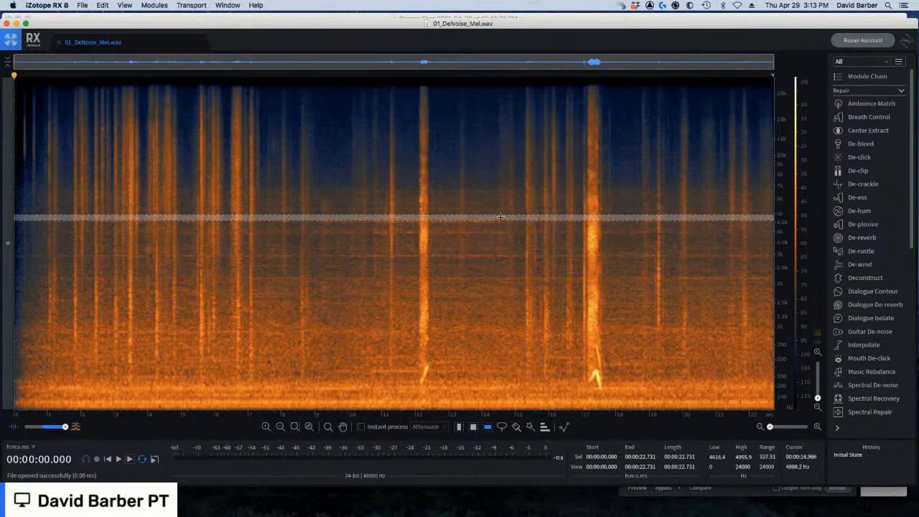
{"action": "left_click_drag", "start_coordinate": [485, 209], "coordinate": [417, 226]}
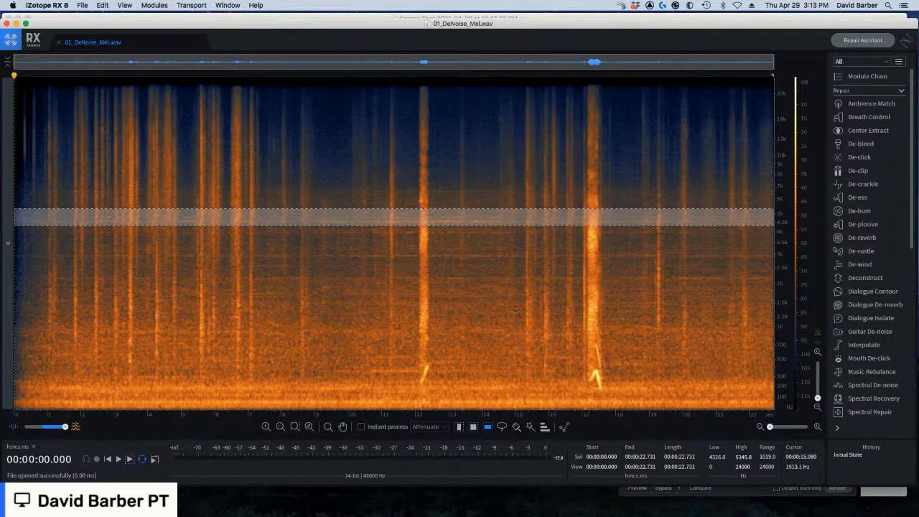
{"action": "left_click", "coordinate": [513, 308]}
Try a time-frequency rectangle at about 13.4–14.0 s and 2.4–2.9 kHz, and a lasso selection near 14 s, and clear them
{"action": "left_click", "coordinate": [473, 426]}
{"action": "left_click_drag", "start_coordinate": [445, 209], "coordinate": [482, 273]}
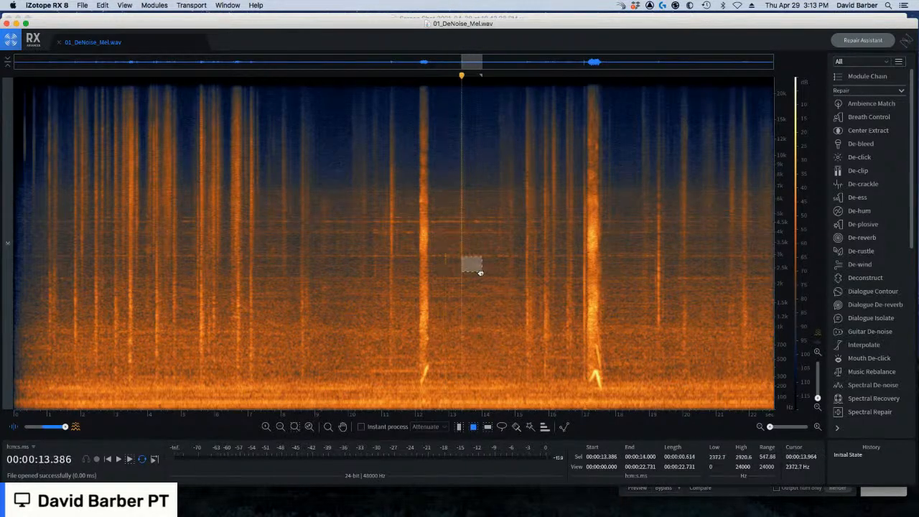
{"action": "left_click", "coordinate": [502, 427]}
{"action": "left_click", "coordinate": [482, 327]}
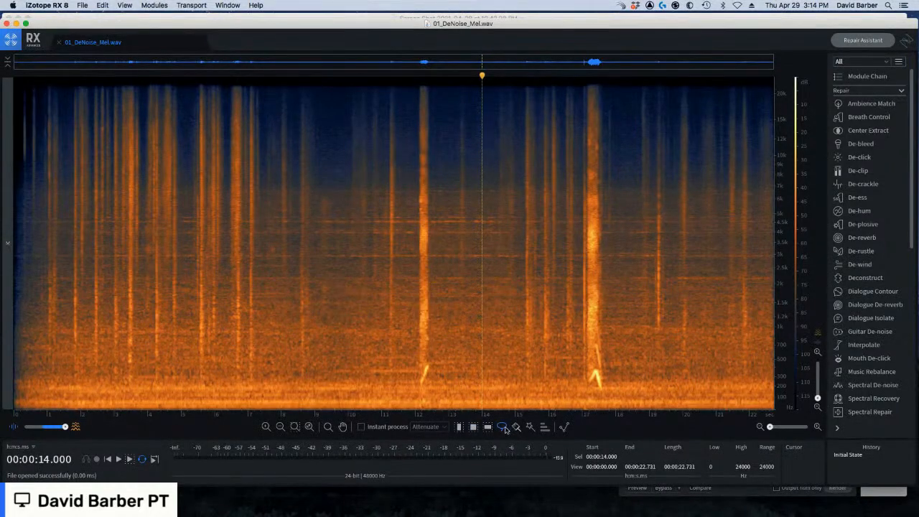
{"action": "left_click", "coordinate": [481, 246]}
{"action": "mouse_move", "coordinate": [481, 246]}
{"action": "left_mouse_down"}
{"action": "mouse_move", "coordinate": [461, 277]}
{"action": "mouse_move", "coordinate": [508, 260]}
{"action": "mouse_move", "coordinate": [492, 238]}
{"action": "mouse_move", "coordinate": [483, 245]}
{"action": "left_mouse_up"}
{"action": "left_click", "coordinate": [502, 327]}
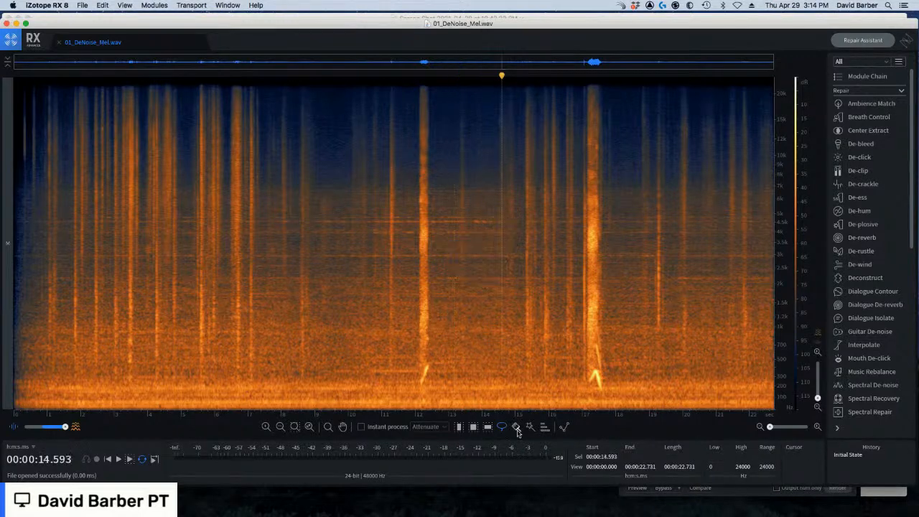
Brush-select a band from about 12.8 s to 19.3 s between 125 and 427 Hz, and replace it with a brush spot near 21 s
{"action": "left_click", "coordinate": [517, 427]}
{"action": "left_click_drag", "start_coordinate": [443, 386], "coordinate": [658, 367]}
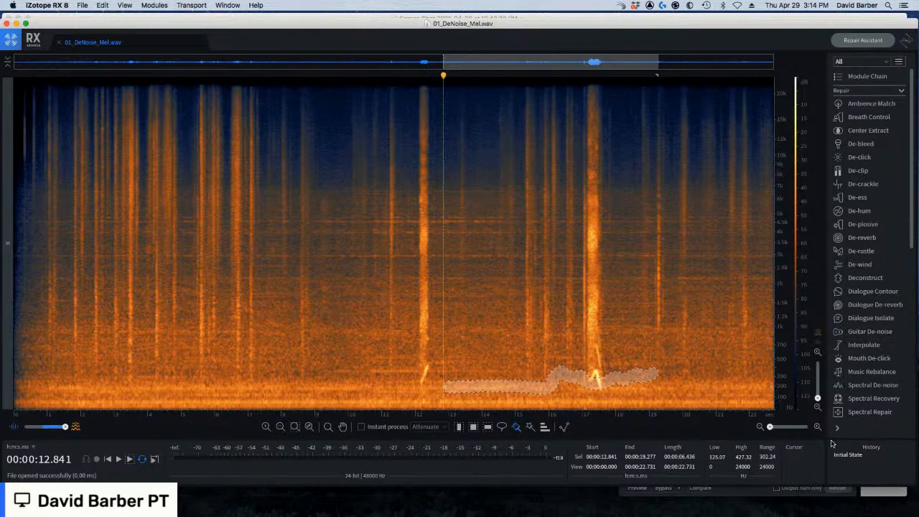
{"action": "left_click", "coordinate": [769, 457]}
{"action": "key", "text": "Return"}
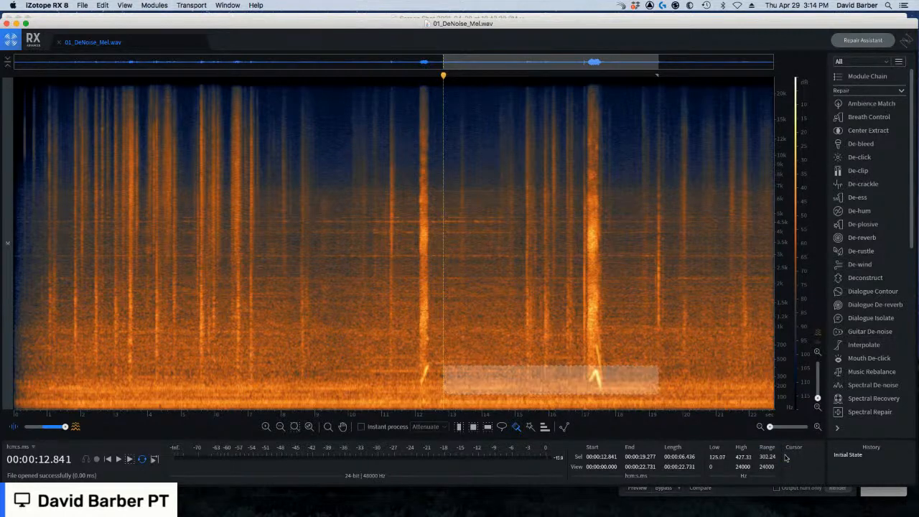
{"action": "left_click", "coordinate": [727, 353]}
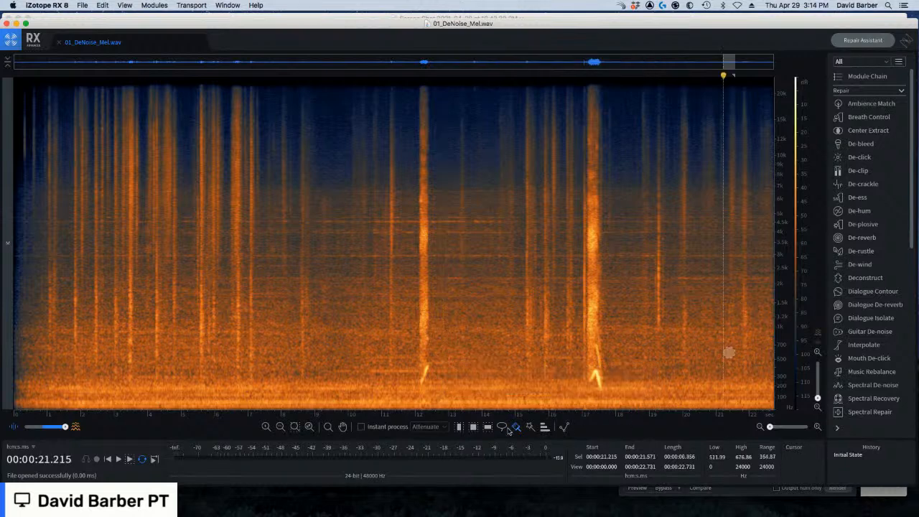
Switch to the time-frequency selection tool, and play the recording from its start
{"action": "left_click", "coordinate": [474, 426]}
{"action": "left_click", "coordinate": [16, 113]}
{"action": "key", "text": "space"}
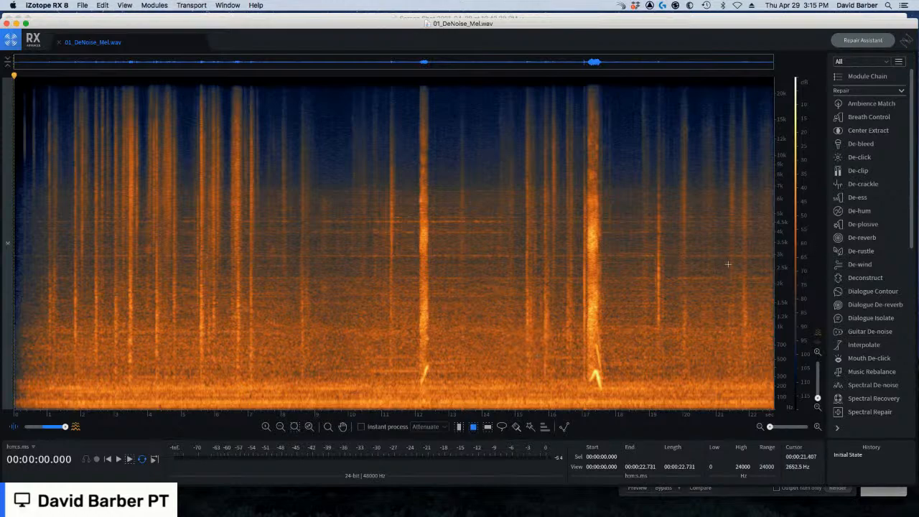
Select the whole recording and render Dialogue Isolate on it with the noise gain lowered to -Inf
{"action": "left_click", "coordinate": [871, 318]}
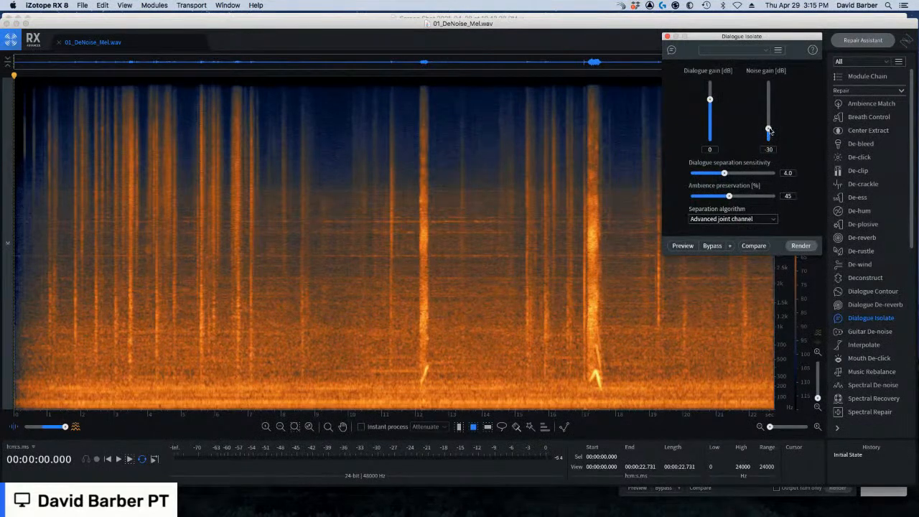
{"action": "left_click_drag", "start_coordinate": [769, 130], "coordinate": [769, 111]}
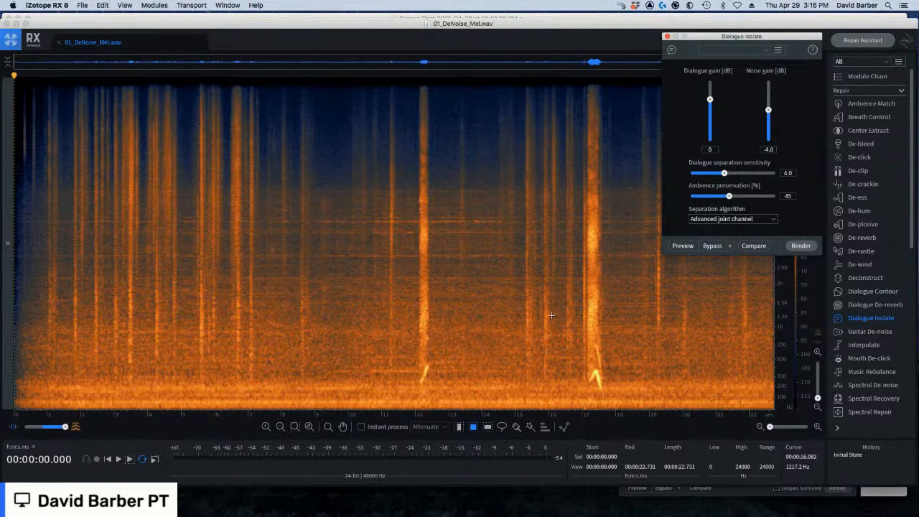
{"action": "double_click", "coordinate": [483, 260]}
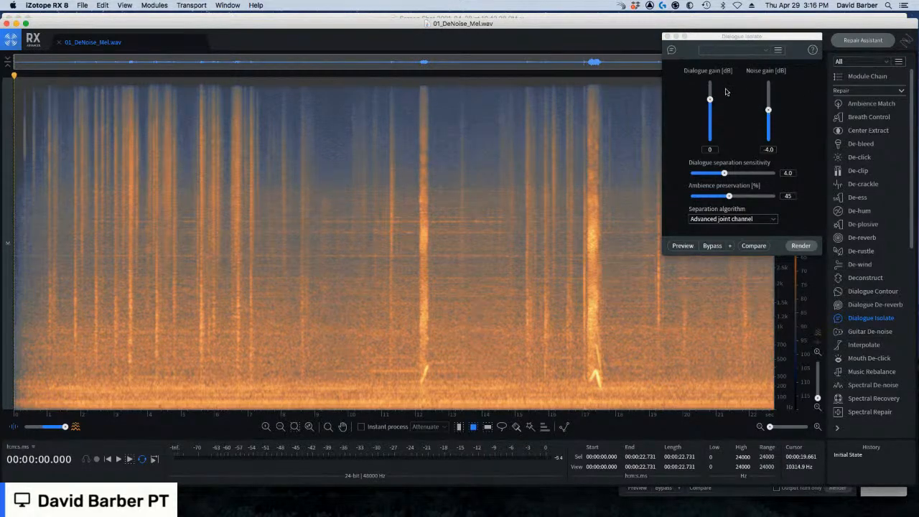
{"action": "left_click_drag", "start_coordinate": [767, 38], "coordinate": [761, 29]}
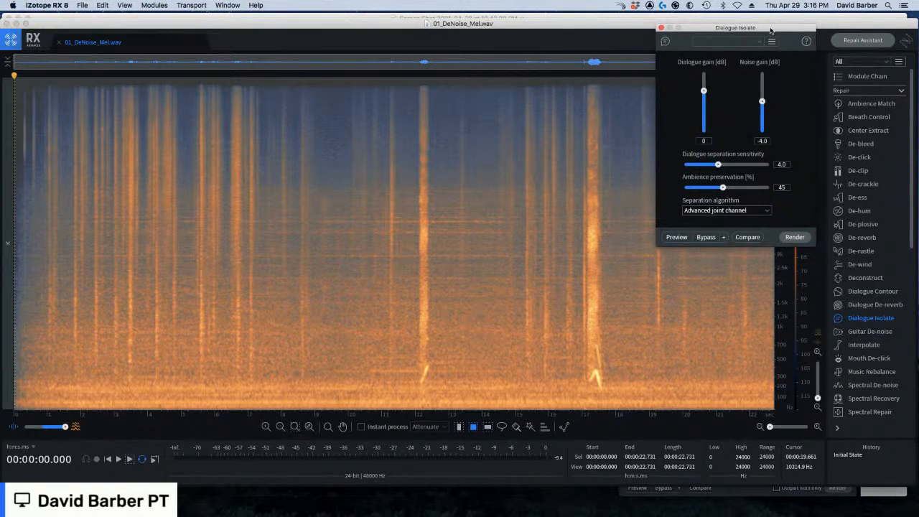
{"action": "left_click_drag", "start_coordinate": [764, 31], "coordinate": [767, 37]}
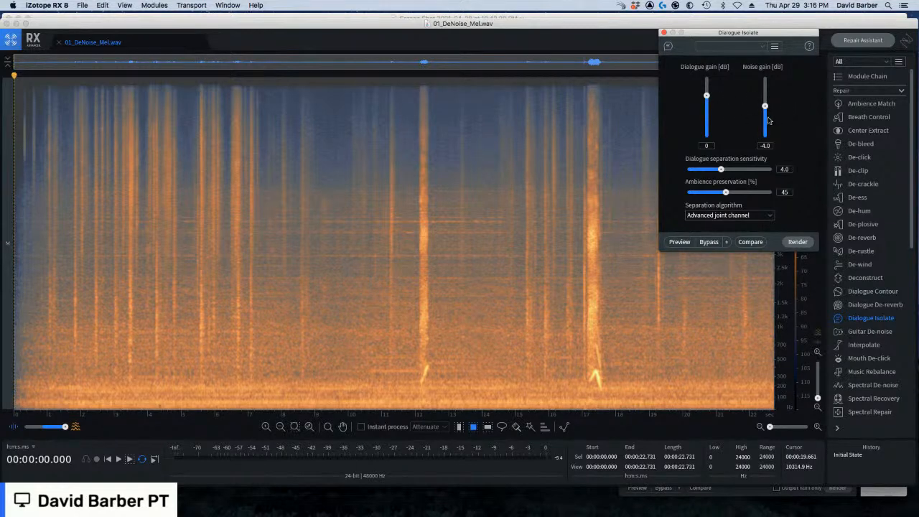
{"action": "left_click_drag", "start_coordinate": [765, 107], "coordinate": [770, 161]}
{"action": "left_click", "coordinate": [797, 242]}
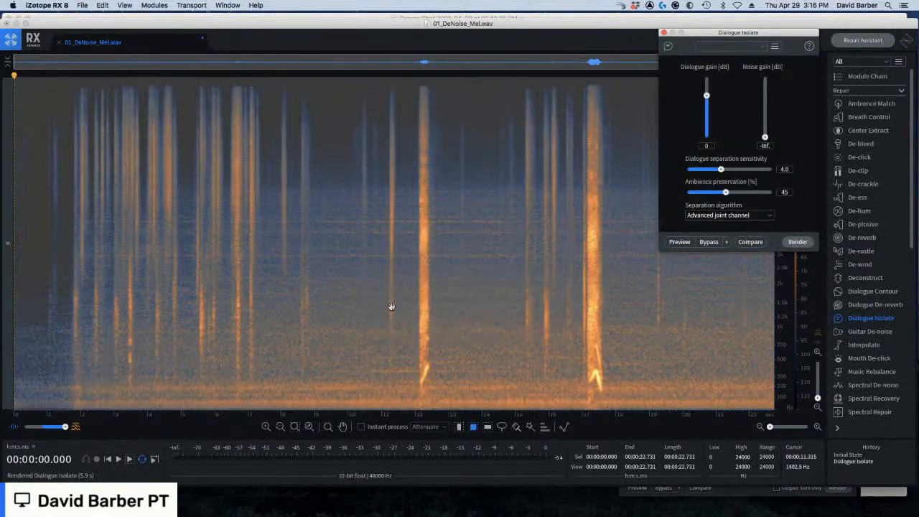
Play the rendered audio from about 11.2 s to hear the isolated dialogue
{"action": "left_click", "coordinate": [459, 195]}
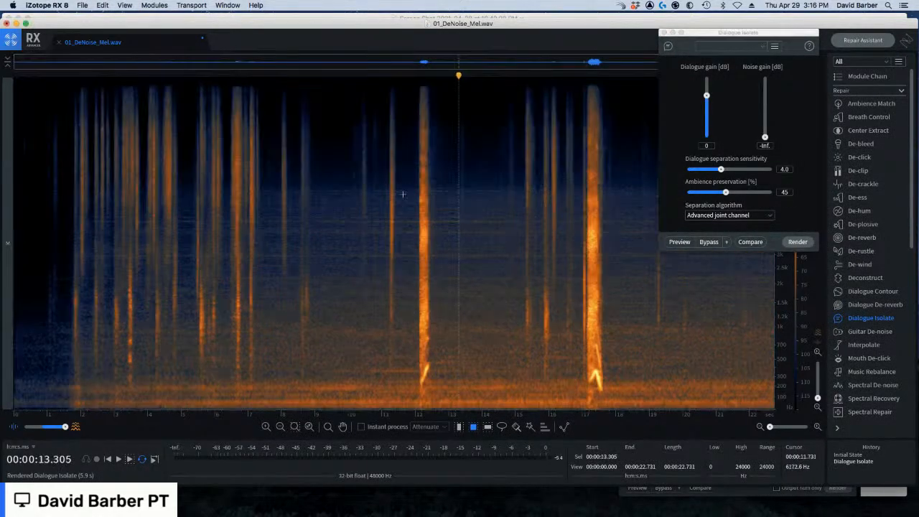
{"action": "left_click", "coordinate": [387, 237]}
{"action": "key", "text": "space"}
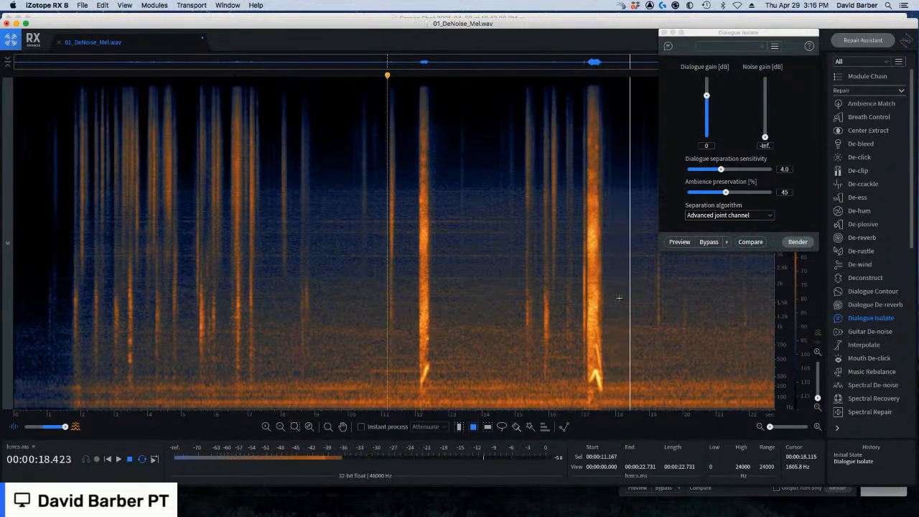
{"action": "key", "text": "space"}
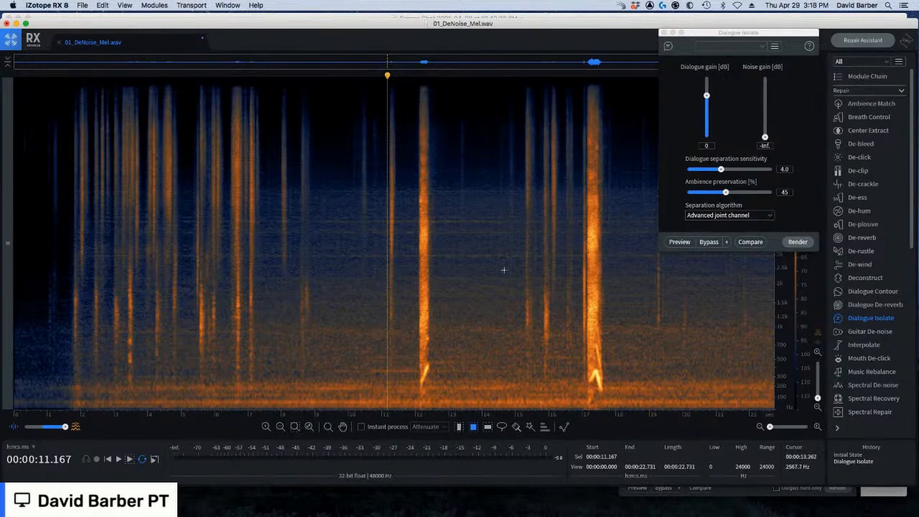
Render a second Dialogue Isolate pass with the same settings, and play short passages from about 11.7 s and 16.9 s
{"action": "left_click", "coordinate": [798, 241]}
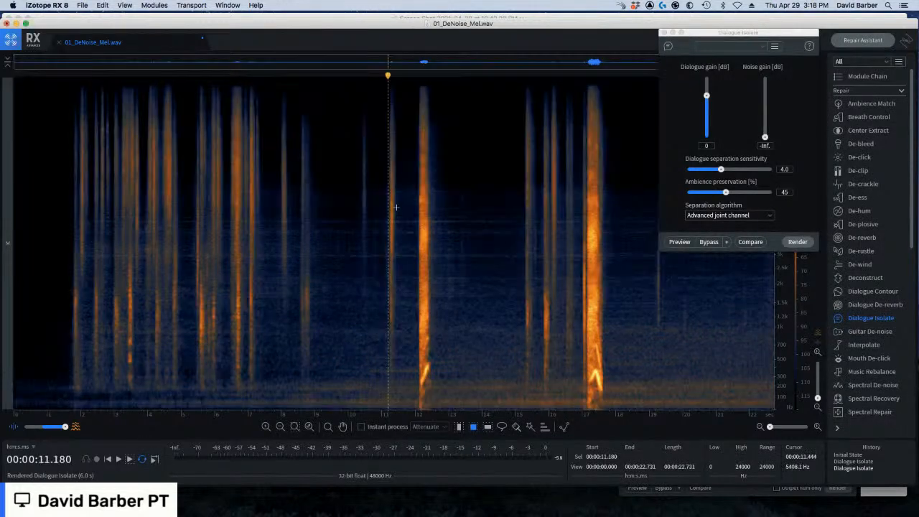
{"action": "left_click", "coordinate": [404, 208]}
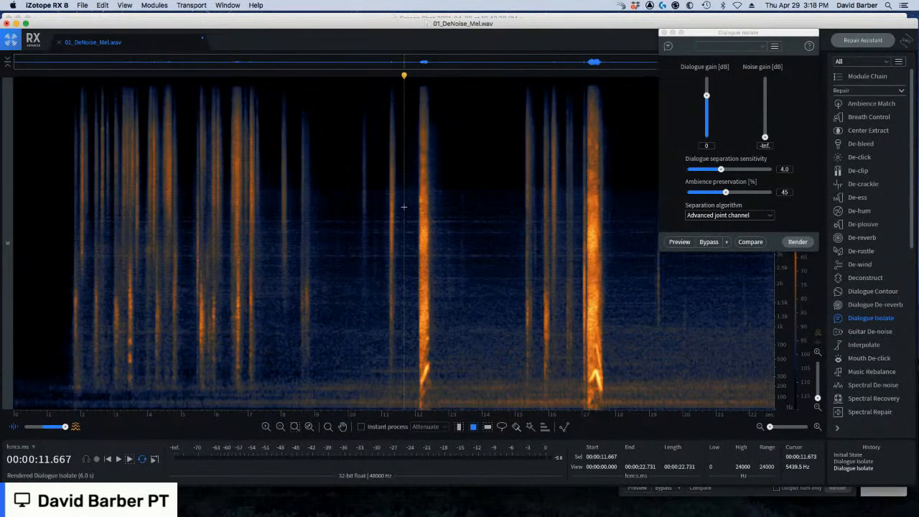
{"action": "key", "text": "space"}
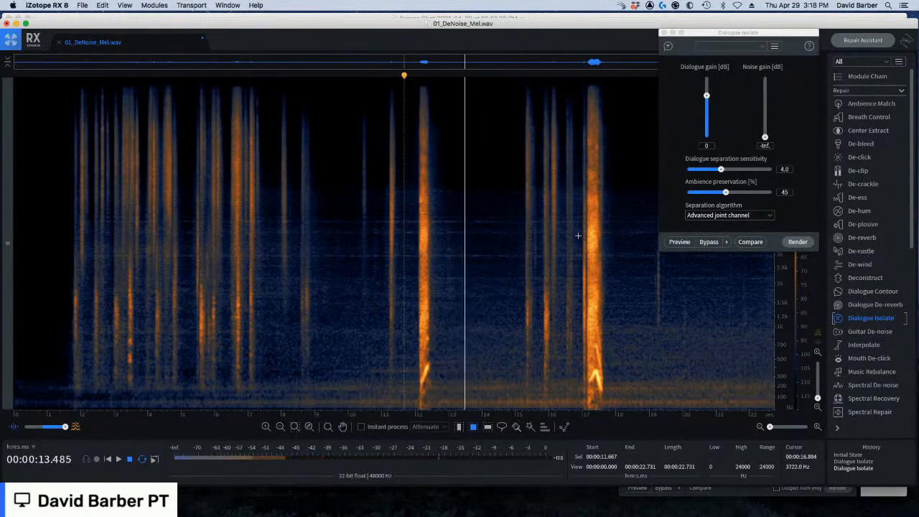
{"action": "key", "text": "space"}
{"action": "left_click", "coordinate": [578, 227]}
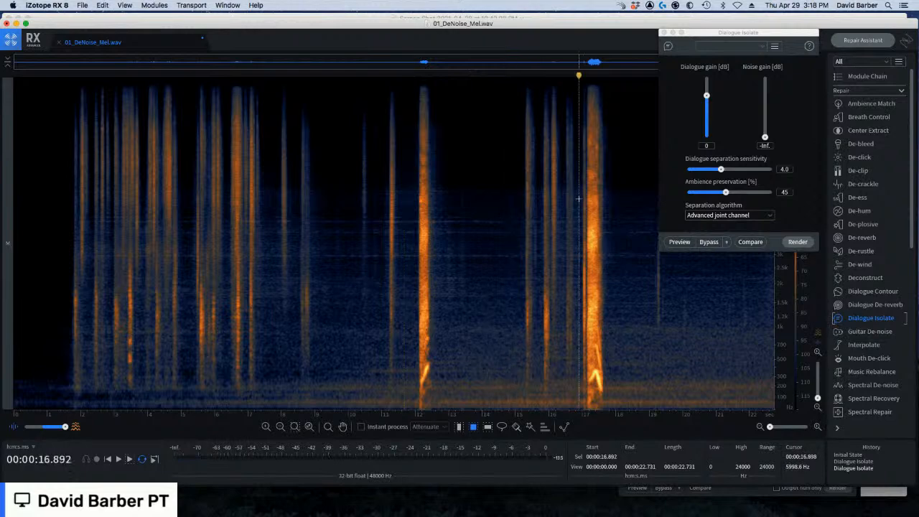
{"action": "key", "text": "space"}
{"action": "key", "text": "space"}
Undo both Dialogue Isolate renders and close the module
{"action": "key", "text": "super+z"}
{"action": "key", "text": "super+z"}
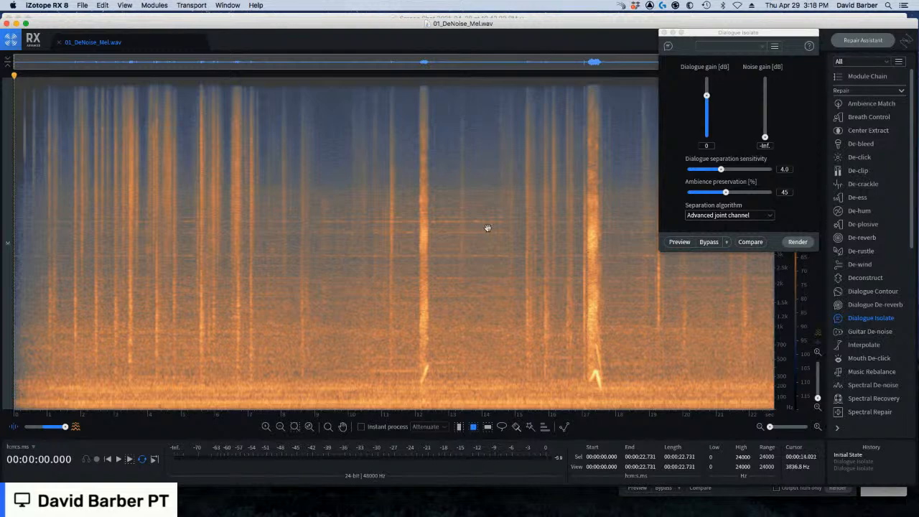
{"action": "left_click", "coordinate": [665, 33]}
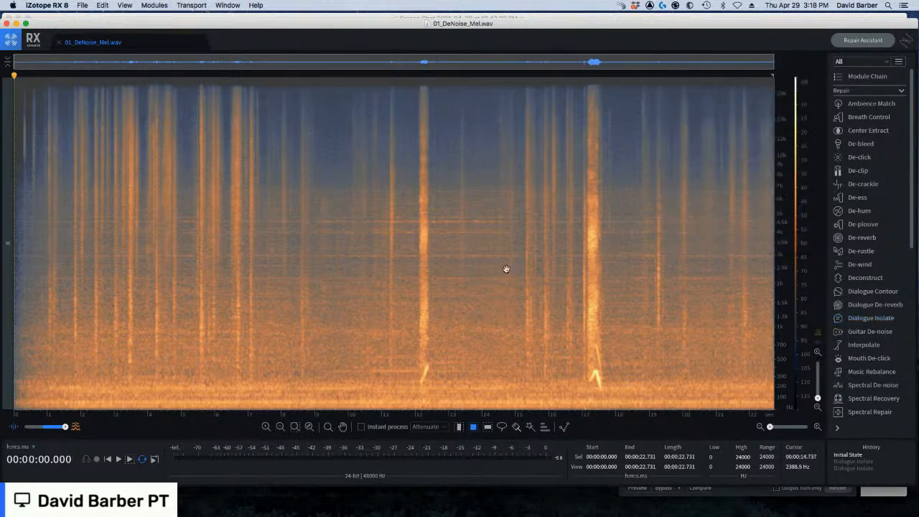
Examine the horizontal hum lines in the spectrogram's low frequencies, between about 10 and 447 Hz
{"action": "left_click", "coordinate": [503, 268]}
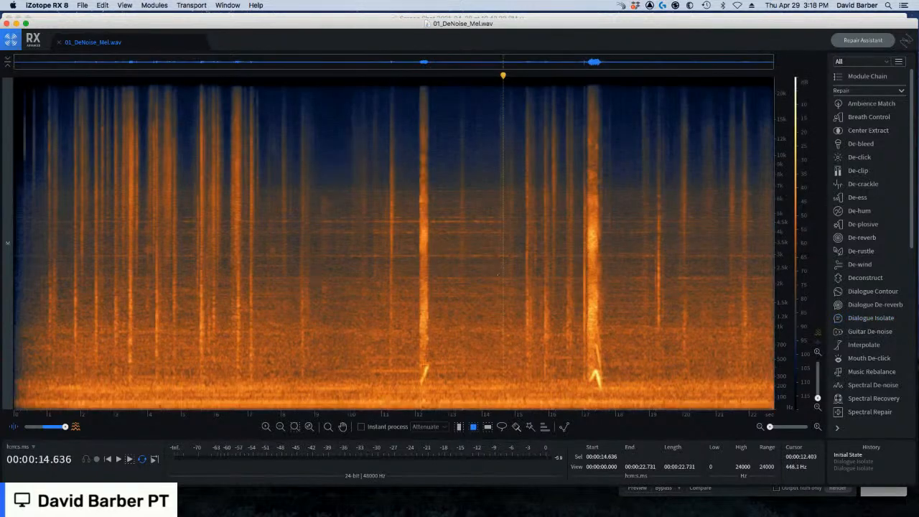
{"action": "left_click", "coordinate": [364, 410]}
{"action": "scroll", "coordinate": [364, 409], "scroll_direction": "up", "scroll_amount": 10}
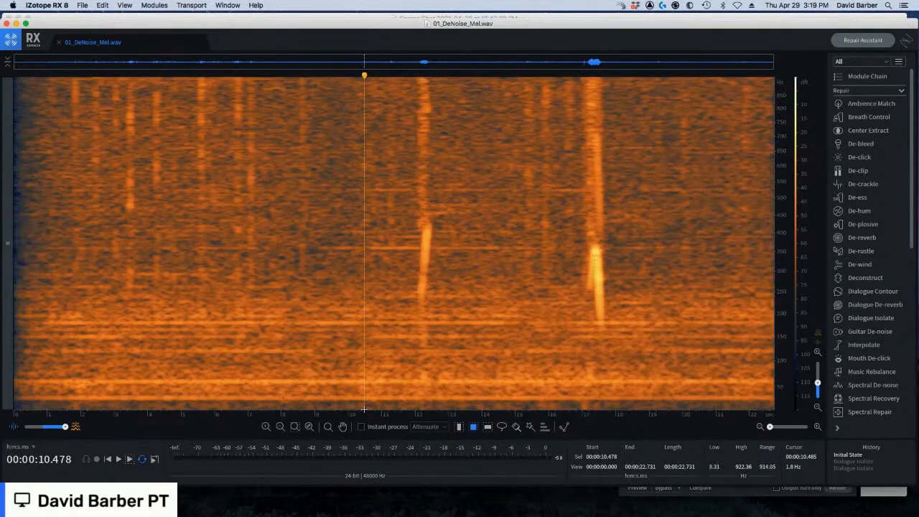
{"action": "scroll", "coordinate": [363, 409], "scroll_direction": "up", "scroll_amount": 2}
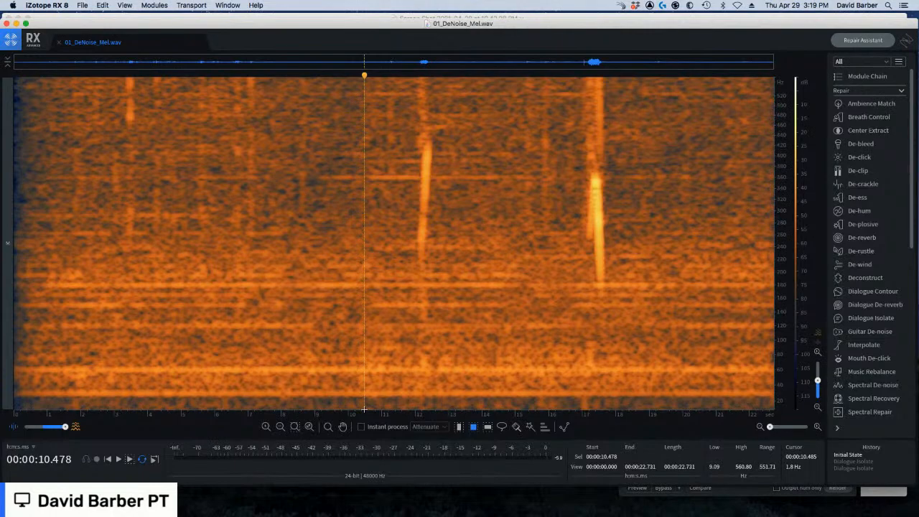
{"action": "scroll", "coordinate": [364, 409], "scroll_direction": "up", "scroll_amount": 2}
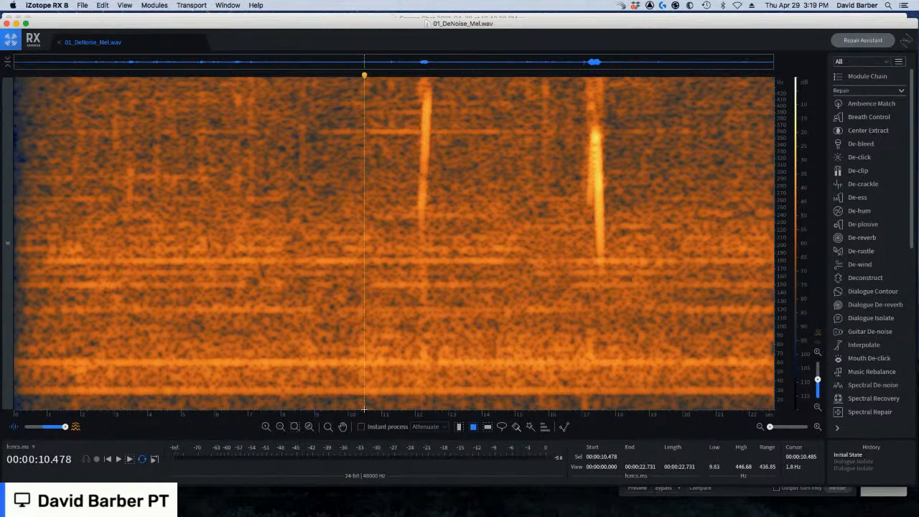
{"action": "left_click", "coordinate": [363, 136]}
{"action": "left_click", "coordinate": [375, 392]}
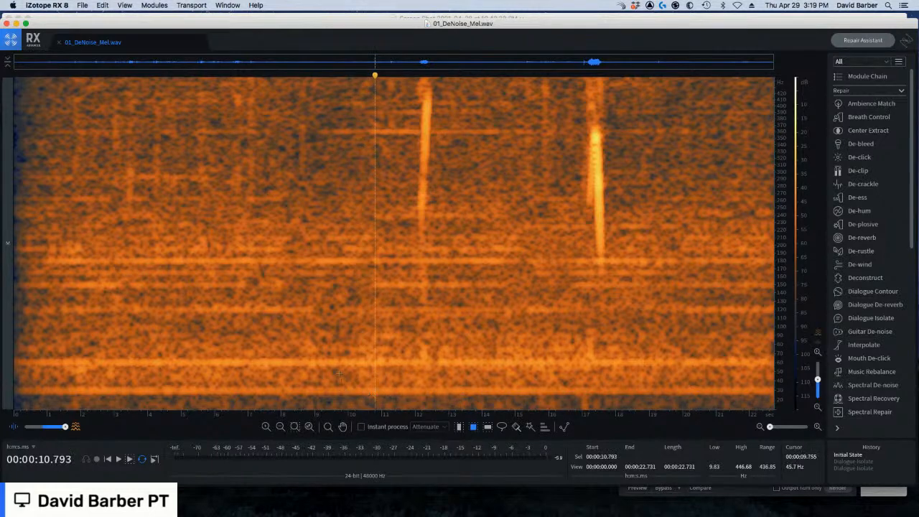
Open De-hum, learn the base hum frequency from the recording, and set the number of harmonics to 16
{"action": "left_click", "coordinate": [862, 211]}
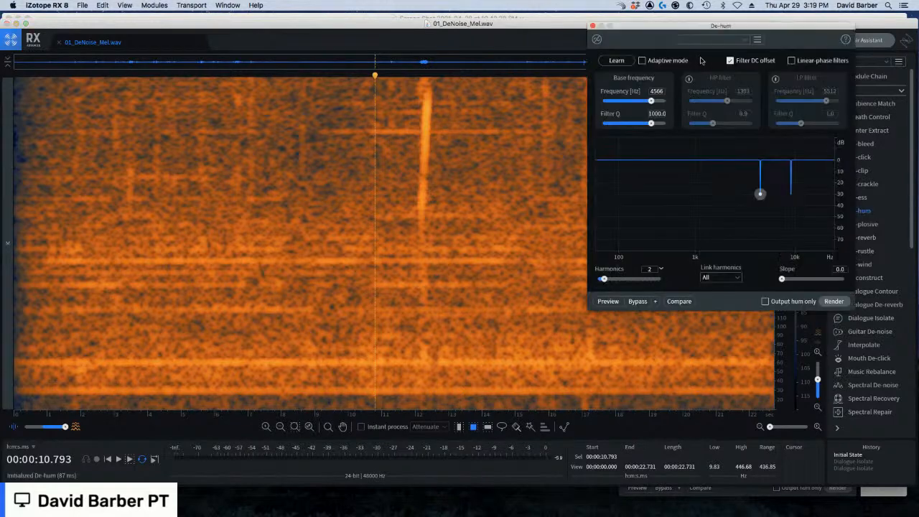
{"action": "left_click_drag", "start_coordinate": [718, 29], "coordinate": [733, 18]}
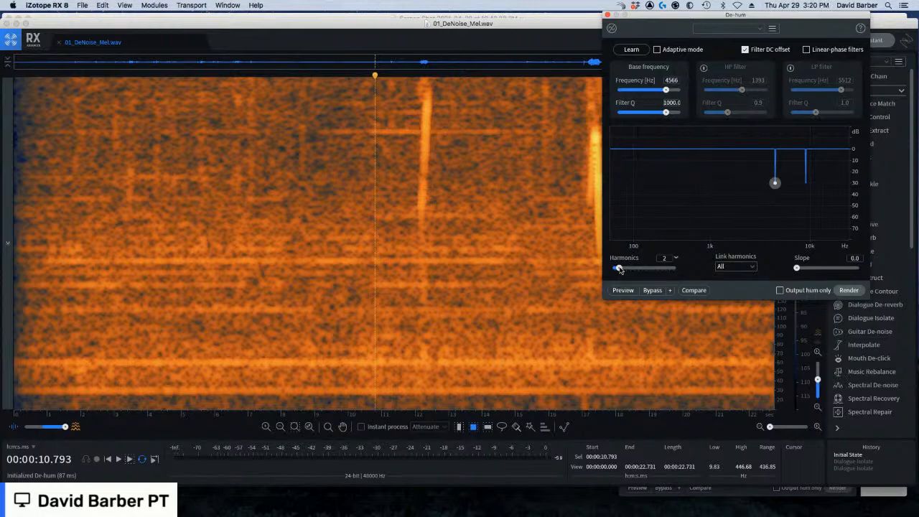
{"action": "left_click_drag", "start_coordinate": [619, 269], "coordinate": [646, 268]}
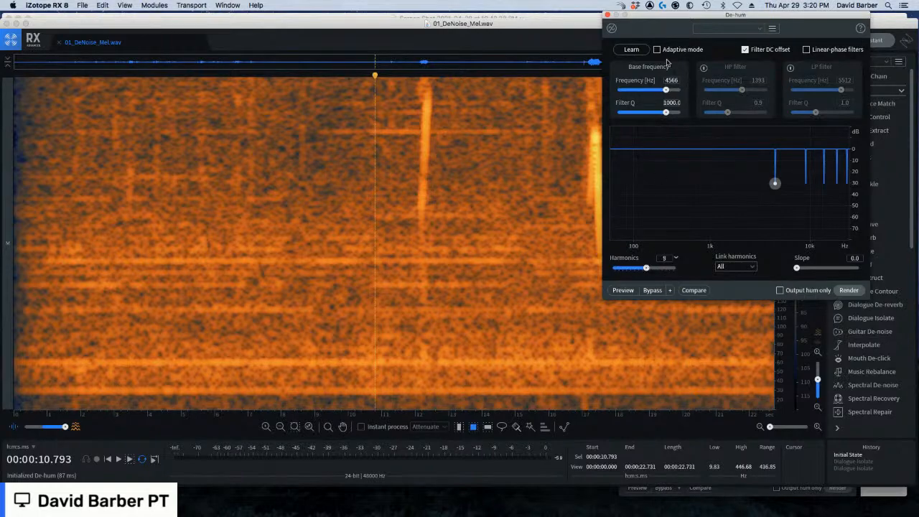
{"action": "left_click", "coordinate": [631, 50]}
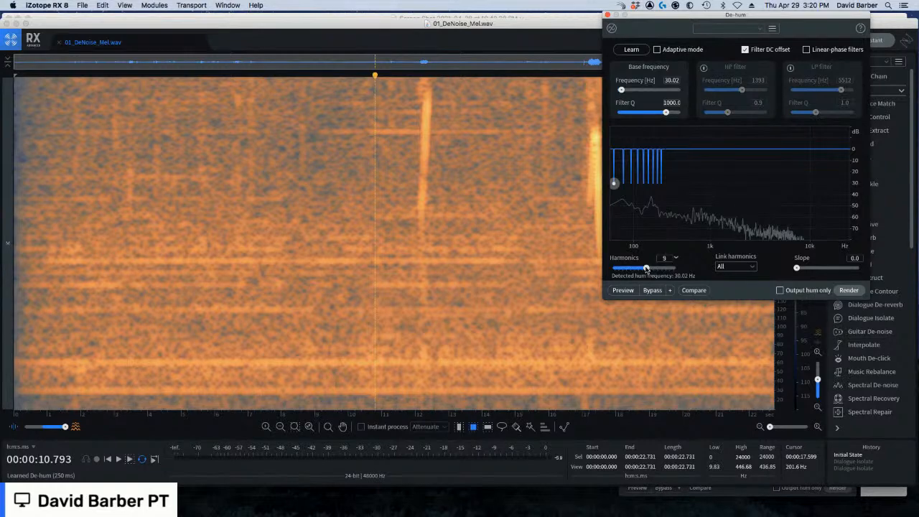
{"action": "left_click_drag", "start_coordinate": [646, 268], "coordinate": [680, 270]}
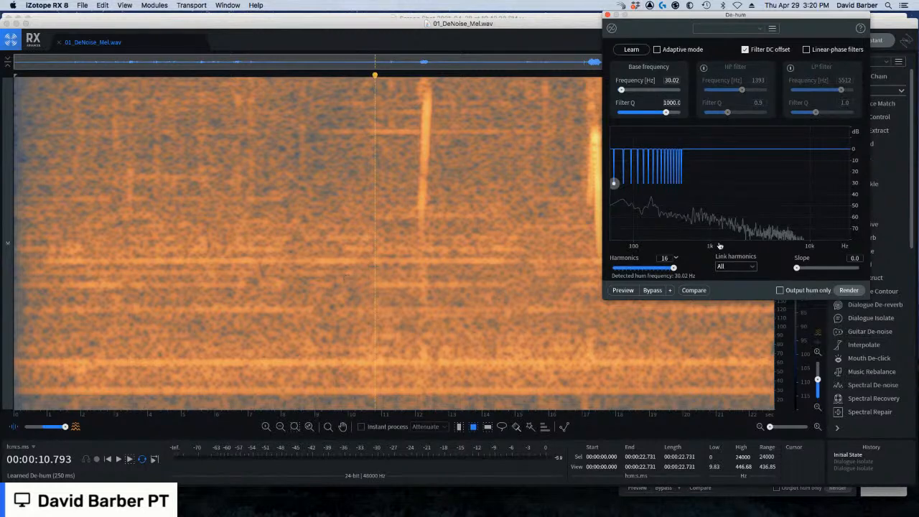
Try rendering De-hum with a filter Q of 1000 and undo the render
{"action": "left_click", "coordinate": [848, 290]}
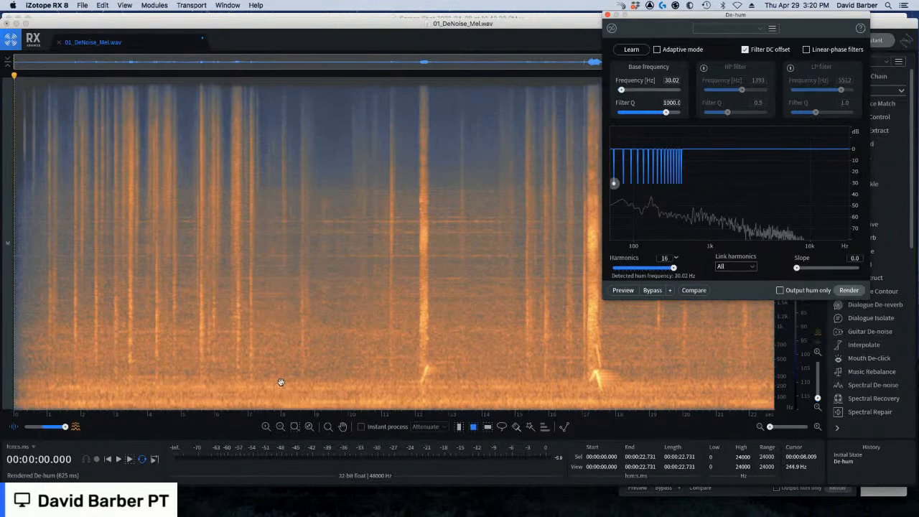
{"action": "key", "text": "super+z"}
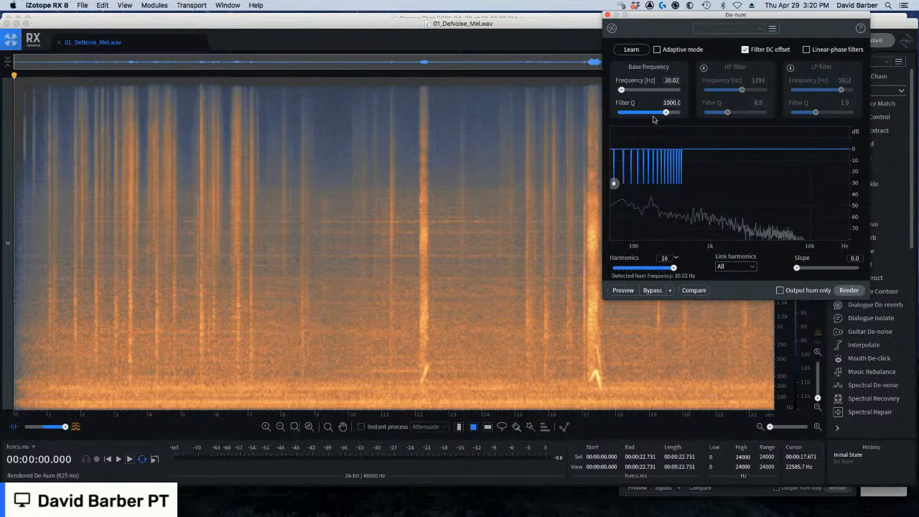
Lower the De-hum base frequency's filter Q to 74.3 and render the hum removal on the whole recording
{"action": "left_click_drag", "start_coordinate": [666, 114], "coordinate": [639, 115]}
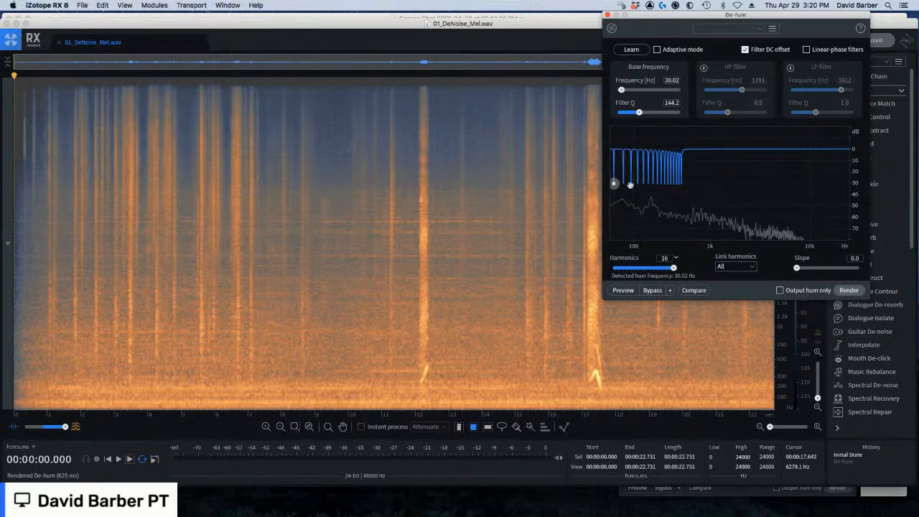
{"action": "mouse_move", "coordinate": [639, 113]}
{"action": "left_mouse_down"}
{"action": "mouse_move", "coordinate": [670, 113]}
{"action": "mouse_move", "coordinate": [613, 114]}
{"action": "mouse_move", "coordinate": [636, 115]}
{"action": "left_mouse_up"}
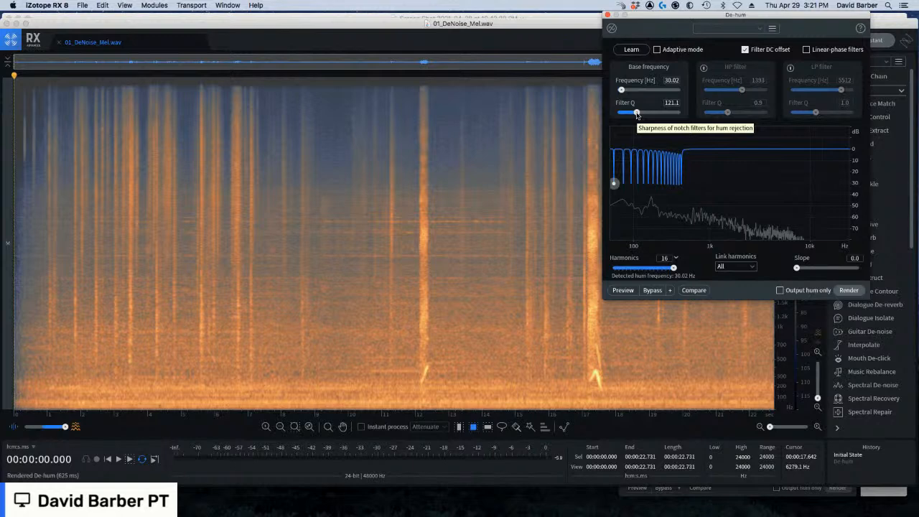
{"action": "mouse_move", "coordinate": [638, 115]}
{"action": "left_mouse_down"}
{"action": "mouse_move", "coordinate": [659, 113]}
{"action": "mouse_move", "coordinate": [622, 114]}
{"action": "mouse_move", "coordinate": [630, 113]}
{"action": "left_mouse_up"}
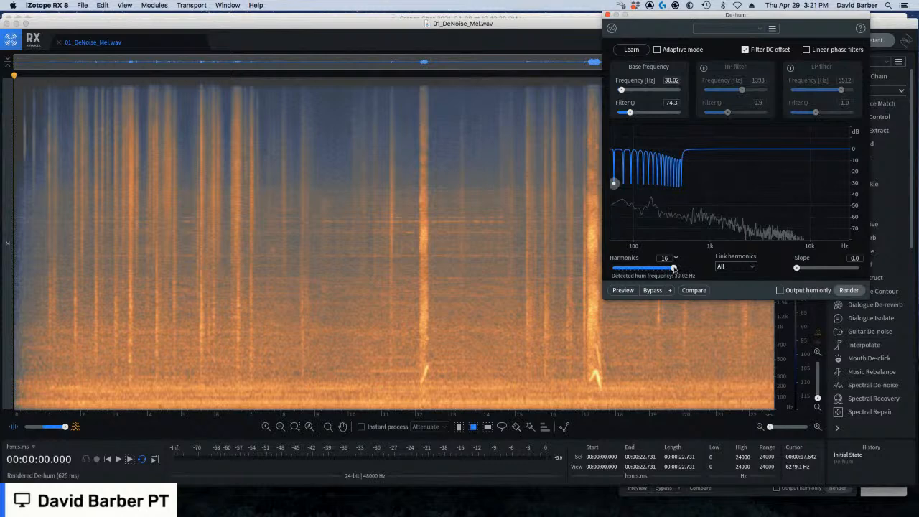
{"action": "left_click", "coordinate": [848, 290]}
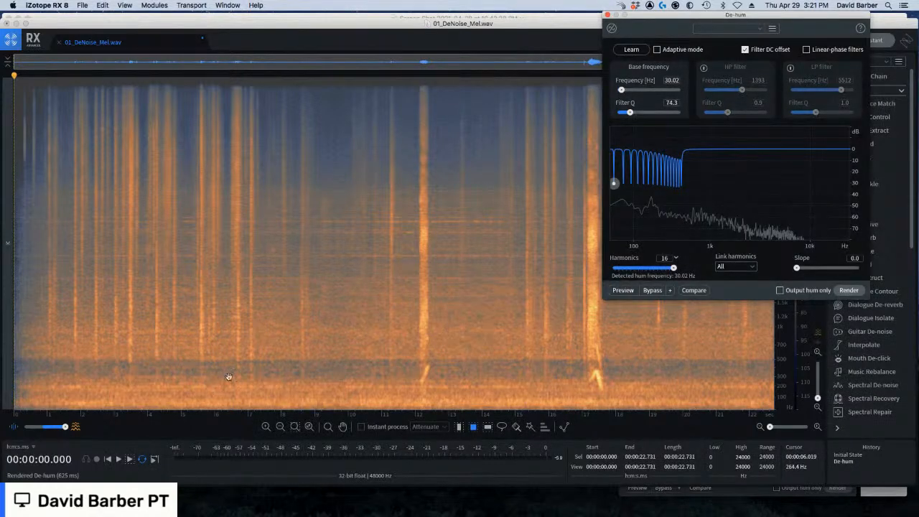
Play the recording from about 7.2 s, and undo and redo the De-hum render during playback to compare the sound
{"action": "left_click", "coordinate": [277, 334]}
{"action": "left_click", "coordinate": [254, 280]}
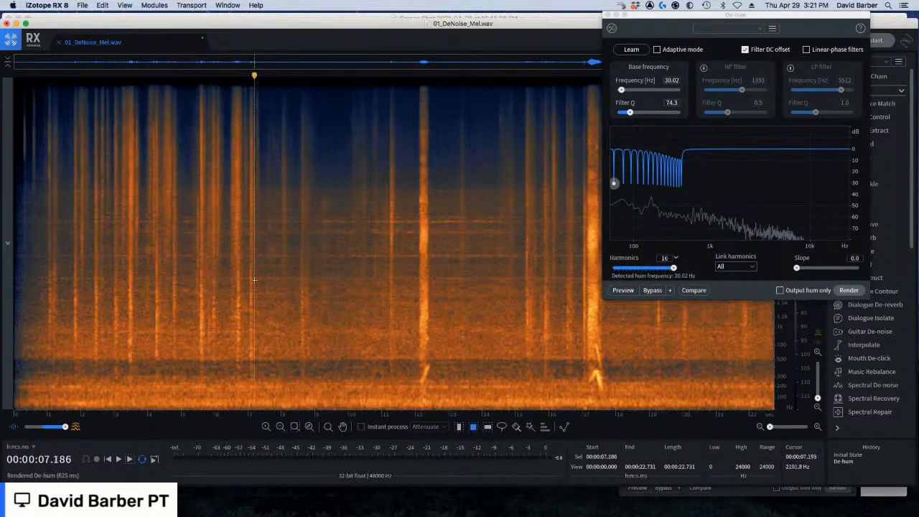
{"action": "key", "text": "space"}
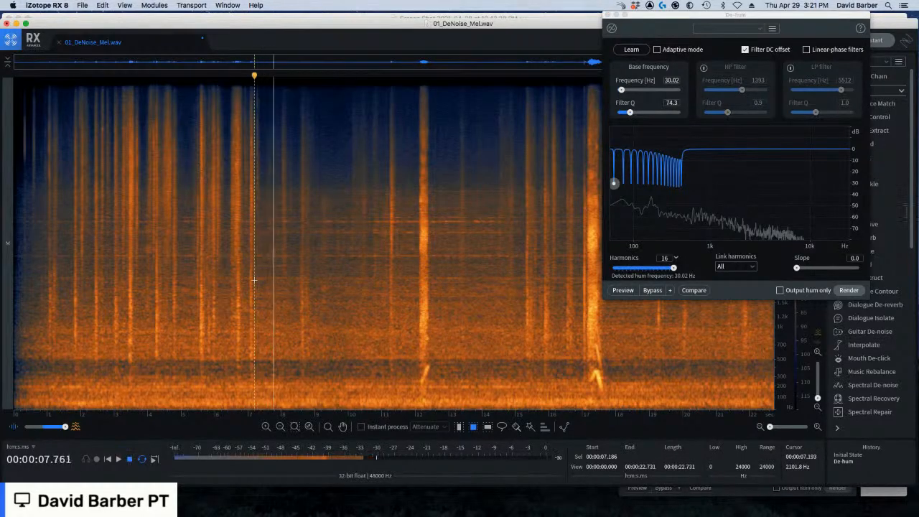
{"action": "key", "text": "super+z"}
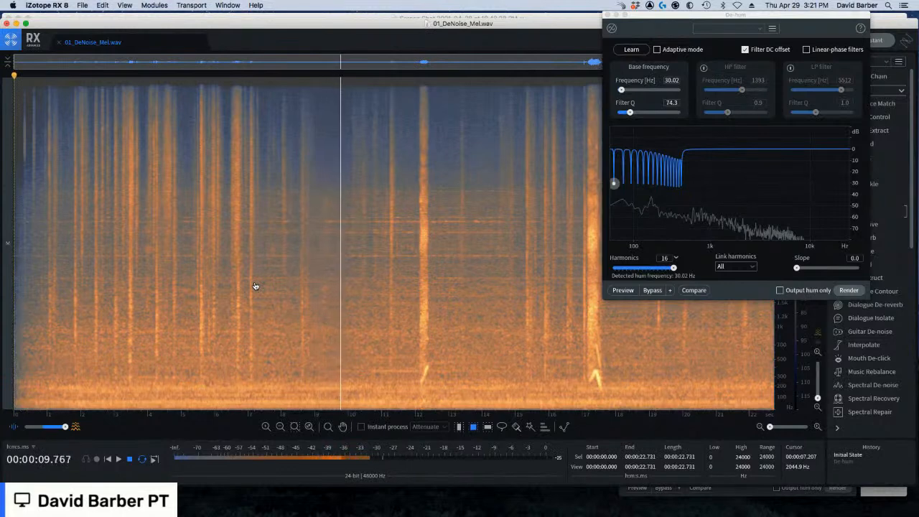
{"action": "key", "text": "super+shift+z"}
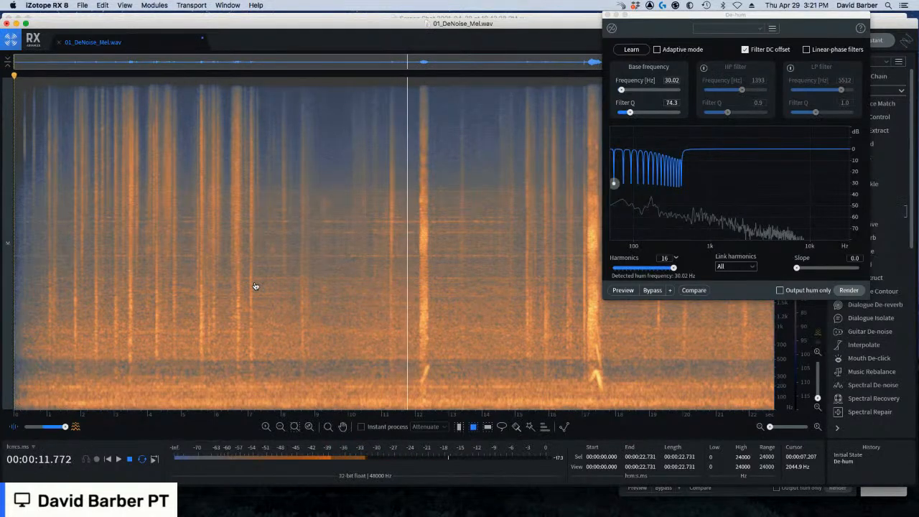
Compare the playing recording without and with the De-hum render, stop playback, and undo the render
{"action": "key", "text": "super+z"}
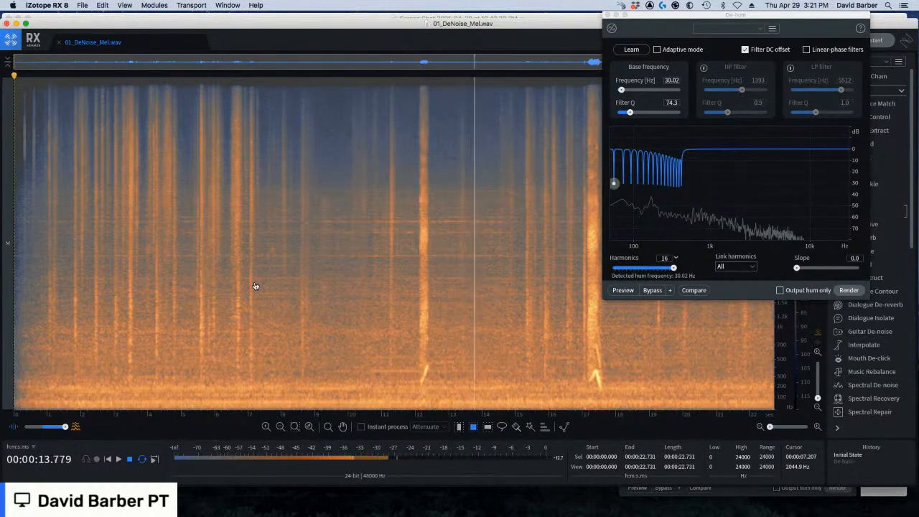
{"action": "key", "text": "super+shift+z"}
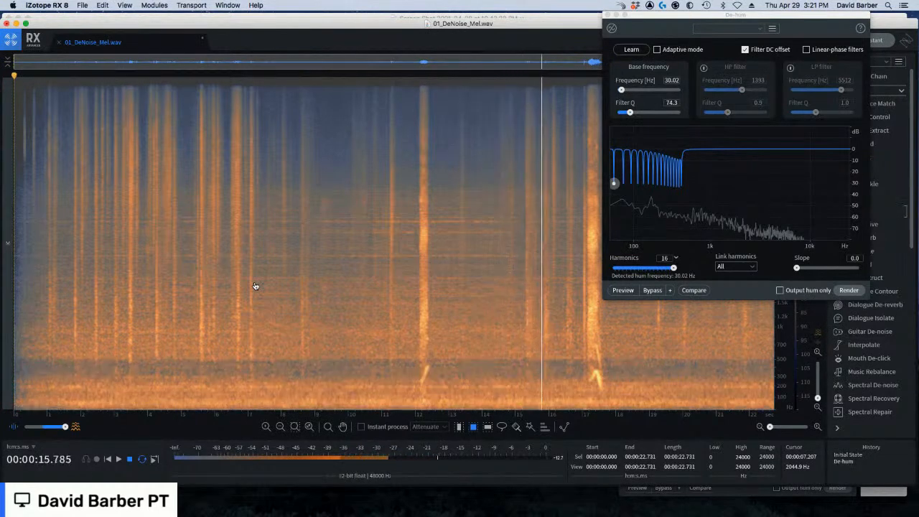
{"action": "key", "text": "space"}
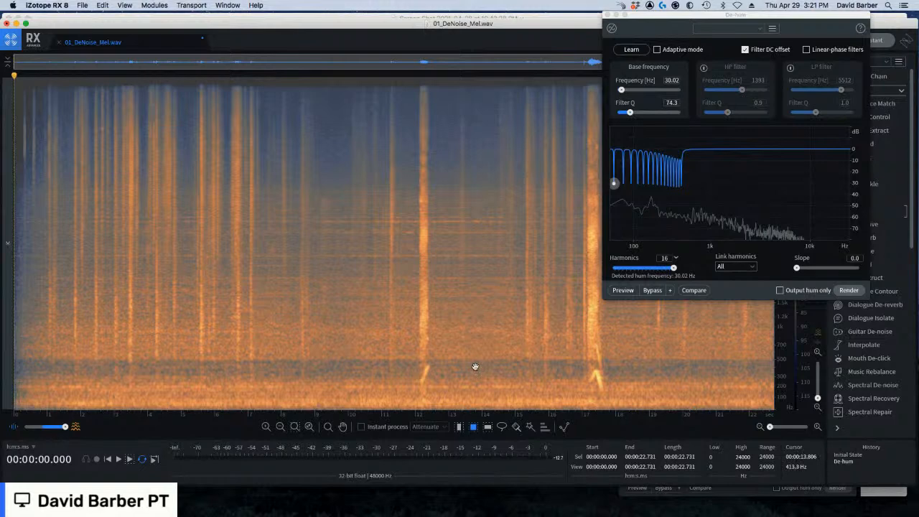
{"action": "key", "text": "super+z"}
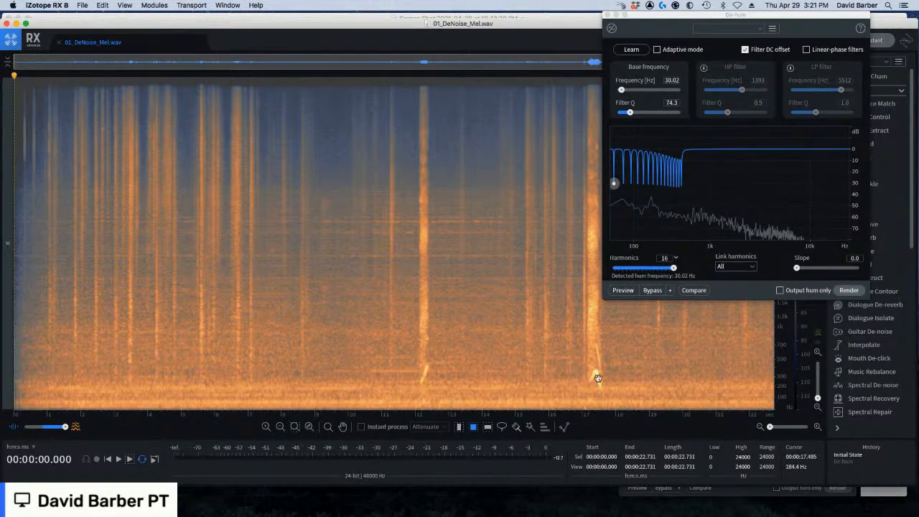
Examine the low frequencies of the speech at about 17.4 s with the De-hum render restored and undone again
{"action": "left_click", "coordinate": [606, 376]}
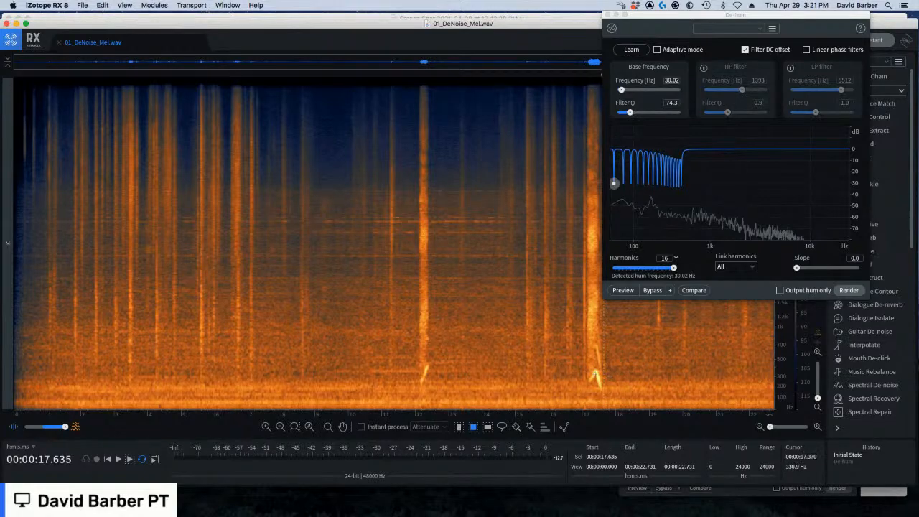
{"action": "scroll", "coordinate": [595, 374], "scroll_direction": "up", "scroll_amount": 10}
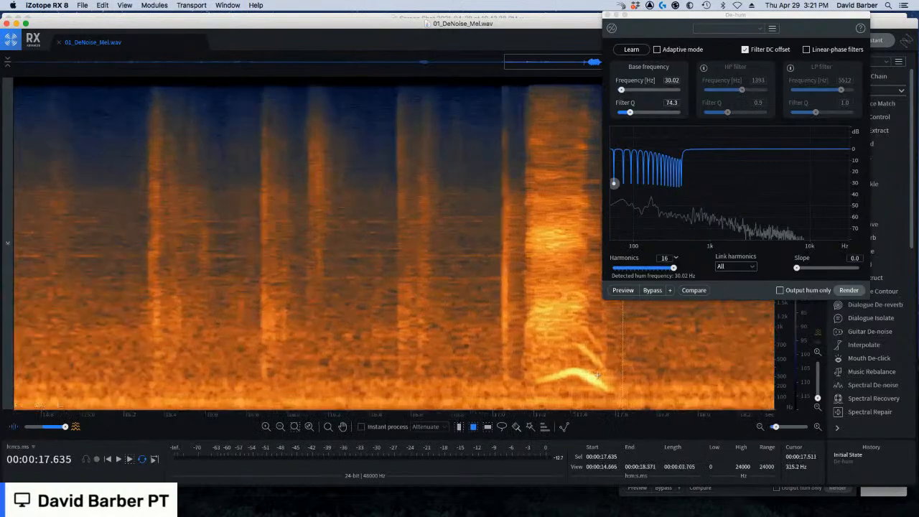
{"action": "scroll", "coordinate": [598, 375], "scroll_direction": "up", "scroll_amount": 2}
{"action": "left_click", "coordinate": [569, 397]}
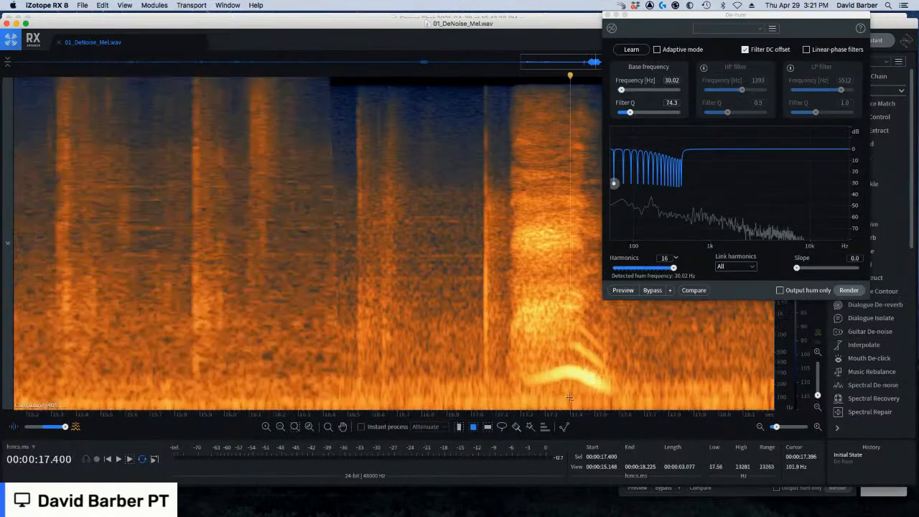
{"action": "scroll", "coordinate": [569, 397], "scroll_direction": "up", "scroll_amount": 5}
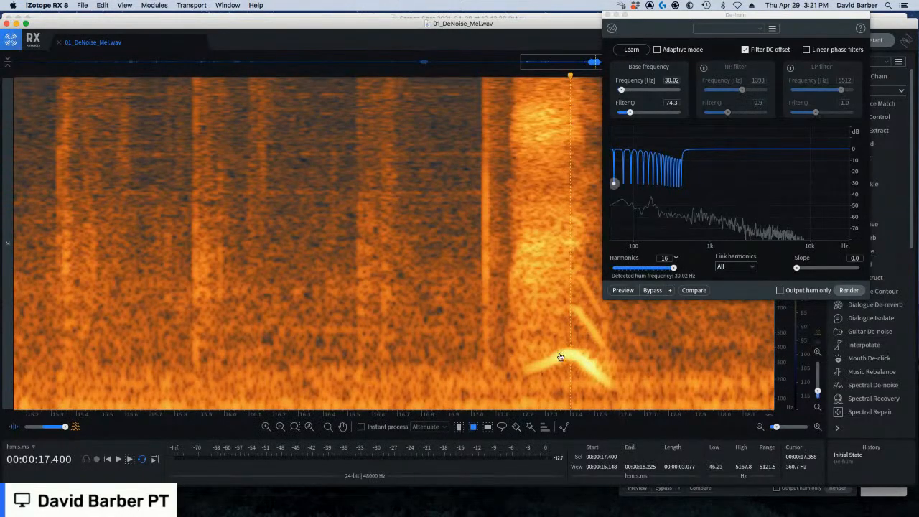
{"action": "key", "text": "super+a"}
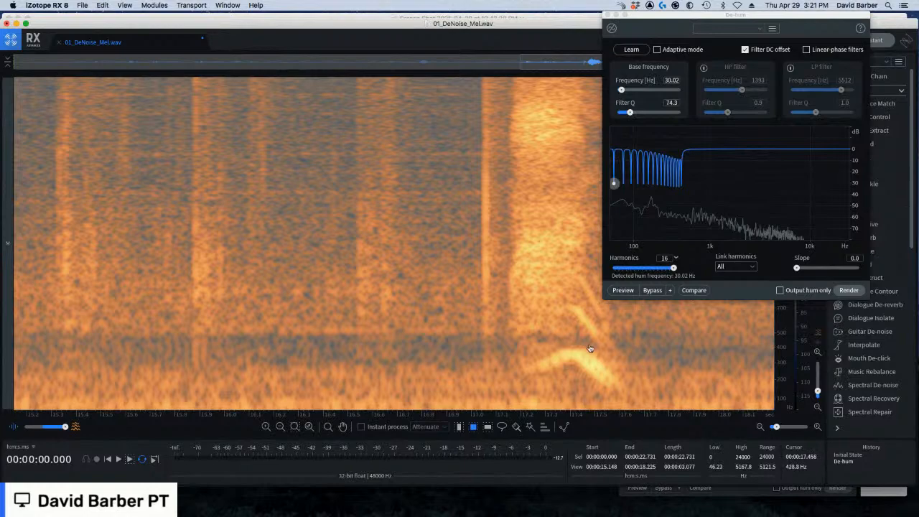
{"action": "key", "text": "super+z"}
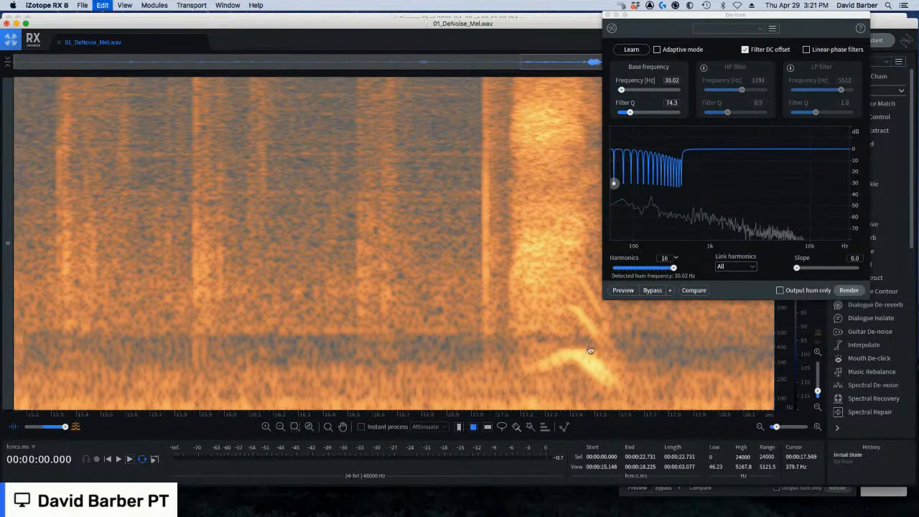
Play the speech from about 16.5 s with the De-hum render restored, then undo the render and play the same passage again
{"action": "left_click", "coordinate": [405, 254]}
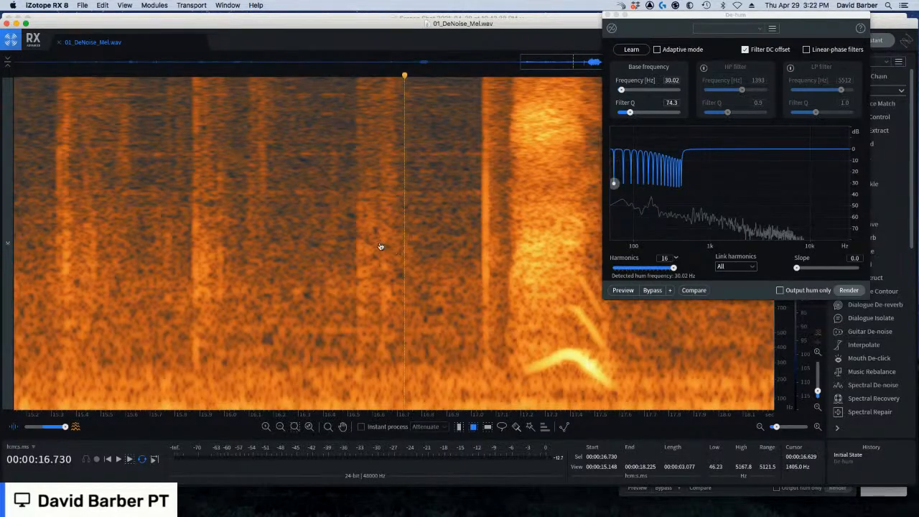
{"action": "key", "text": "super+shift+z"}
{"action": "left_click", "coordinate": [358, 217]}
{"action": "key", "text": "space"}
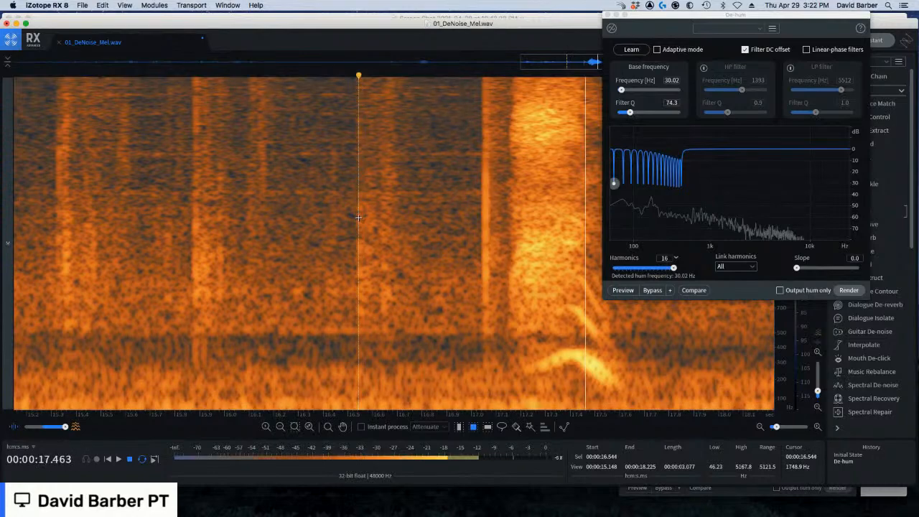
{"action": "key", "text": "space"}
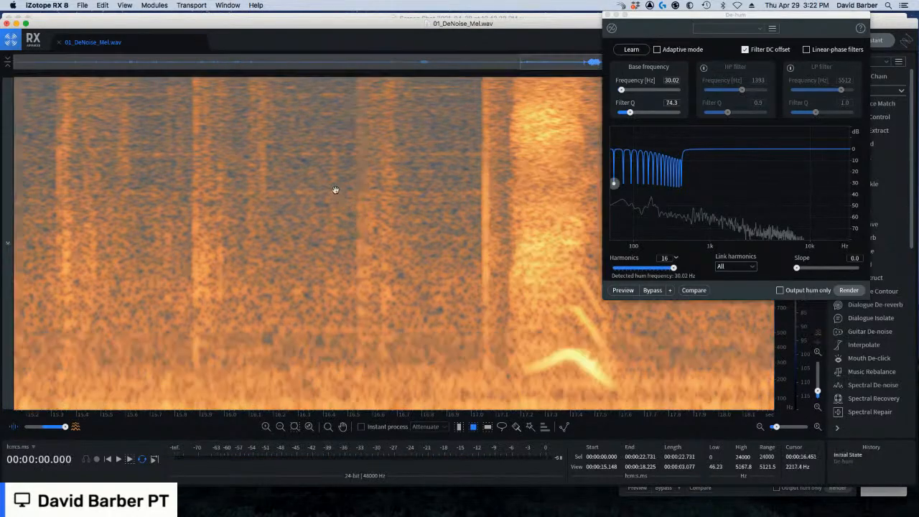
{"action": "left_click", "coordinate": [334, 191]}
{"action": "key", "text": "space"}
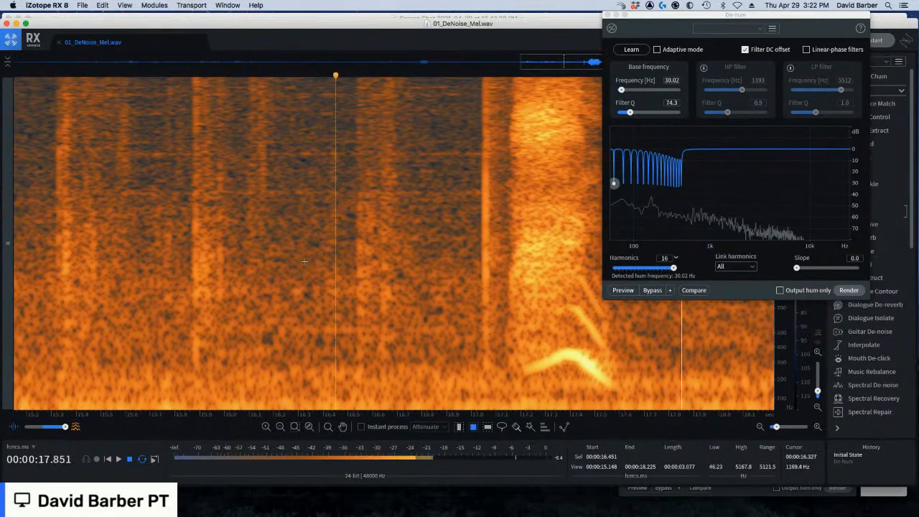
{"action": "key", "text": "space"}
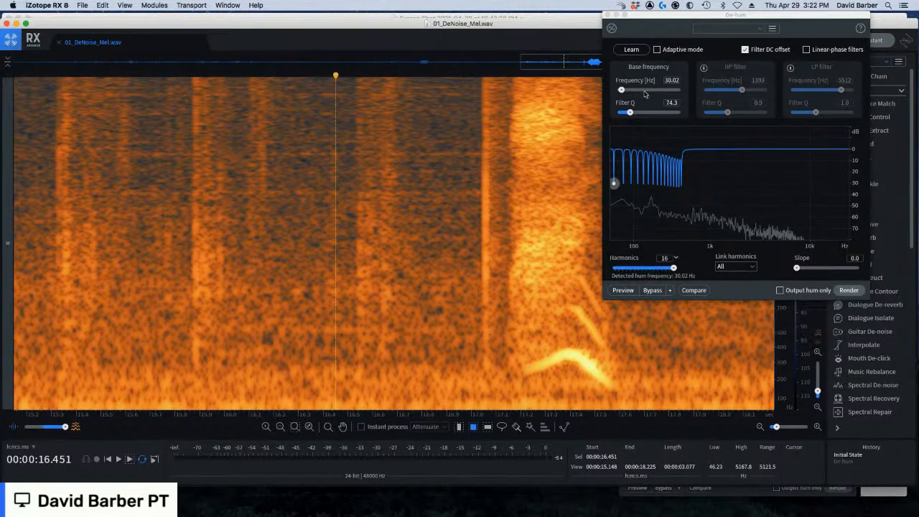
Lower the number of De-hum harmonics to 1, checking the low-frequency hum lines against the speech in the spectrogram
{"action": "left_click_drag", "start_coordinate": [674, 268], "coordinate": [627, 269]}
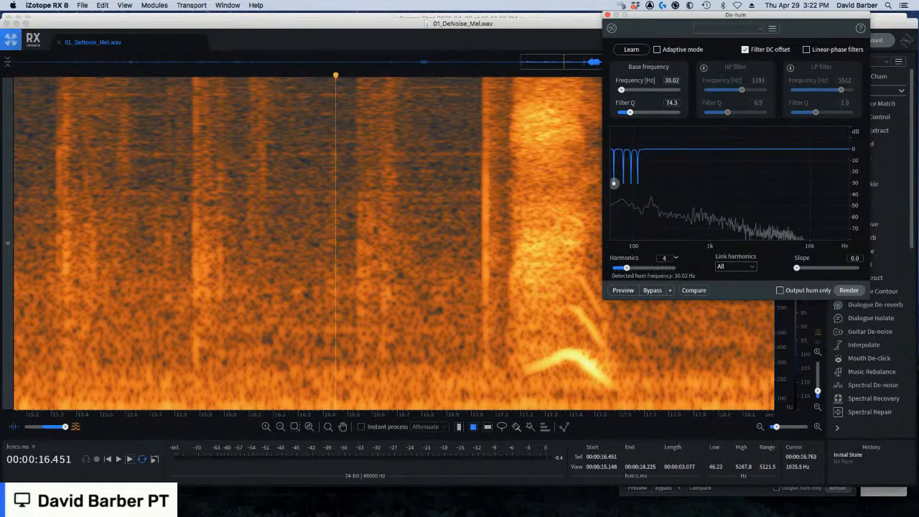
{"action": "scroll", "coordinate": [424, 354], "scroll_direction": "down", "scroll_amount": 3}
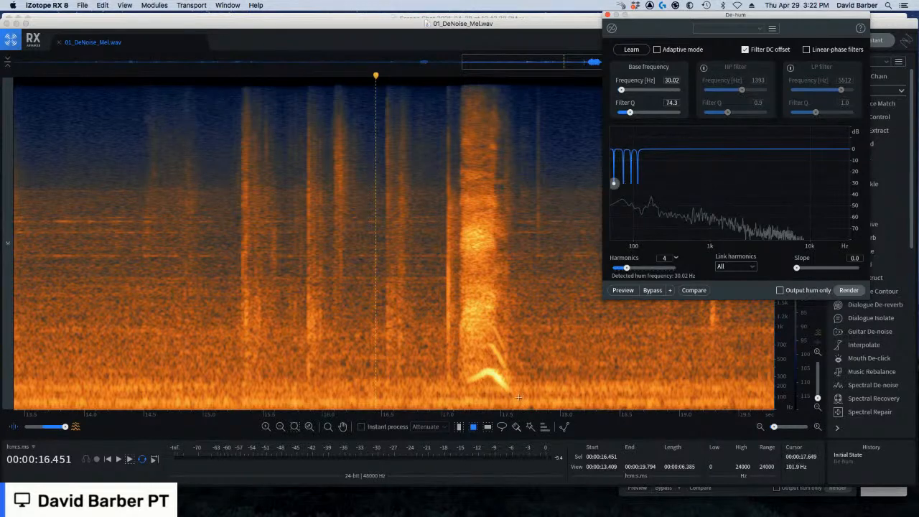
{"action": "left_click", "coordinate": [500, 411]}
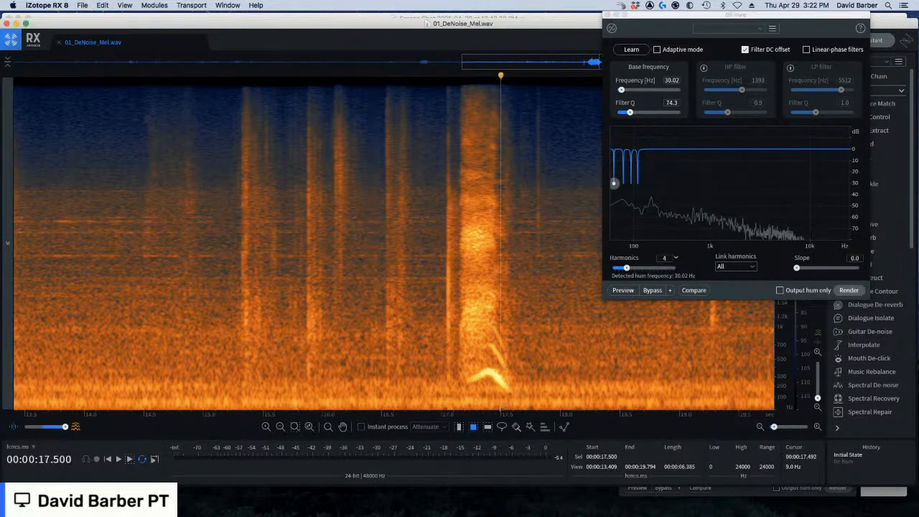
{"action": "scroll", "coordinate": [500, 409], "scroll_direction": "up", "scroll_amount": 5}
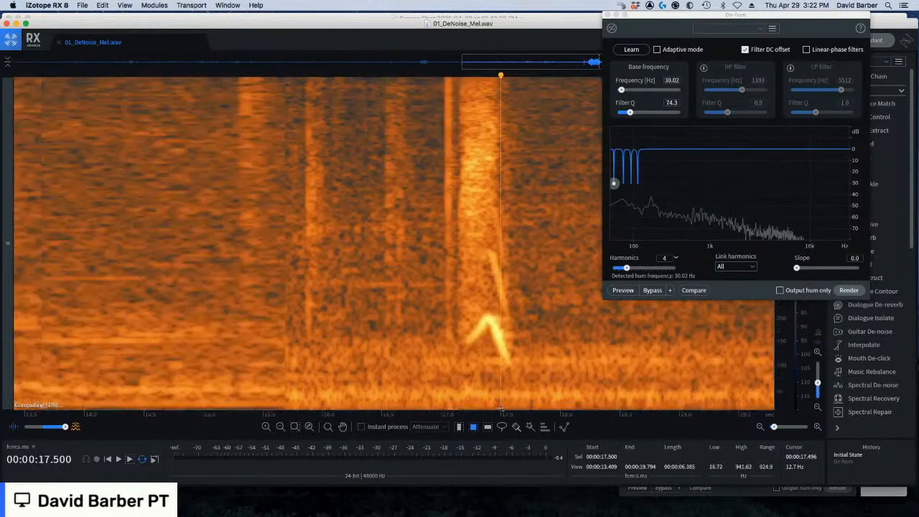
{"action": "scroll", "coordinate": [500, 408], "scroll_direction": "up", "scroll_amount": 3}
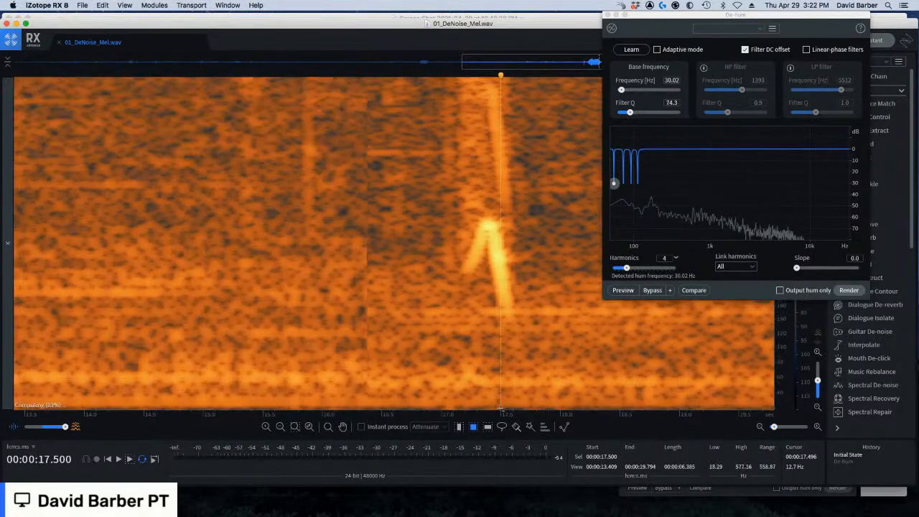
{"action": "scroll", "coordinate": [501, 409], "scroll_direction": "up", "scroll_amount": 2}
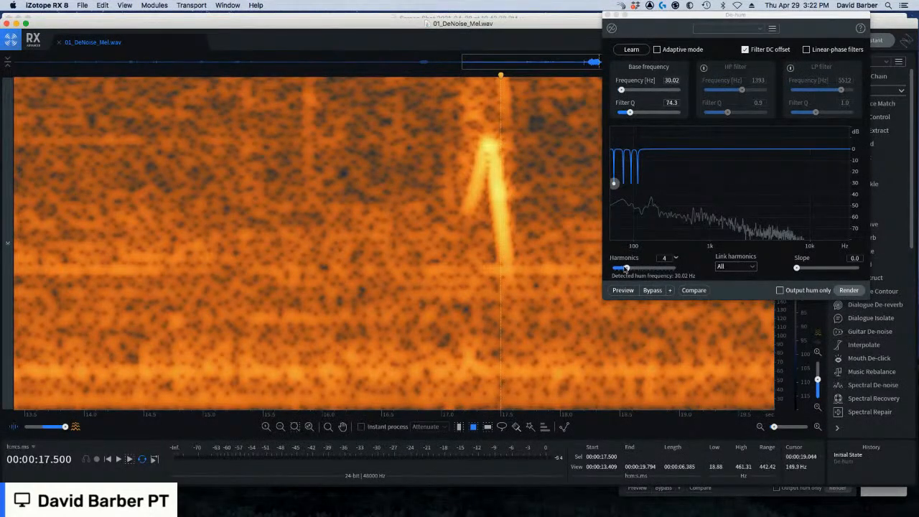
{"action": "left_click_drag", "start_coordinate": [626, 268], "coordinate": [616, 268]}
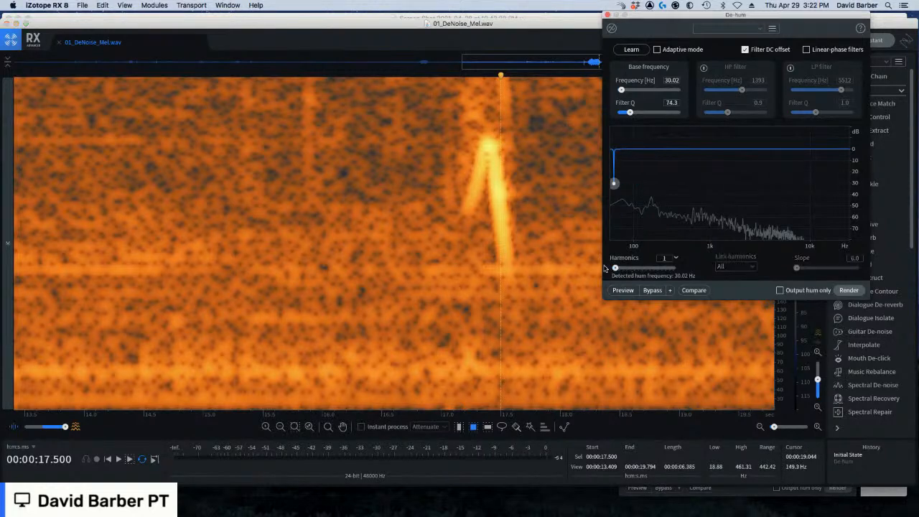
{"action": "scroll", "coordinate": [428, 290], "scroll_direction": "down", "scroll_amount": 3}
{"action": "scroll", "coordinate": [424, 291], "scroll_direction": "down", "scroll_amount": 2}
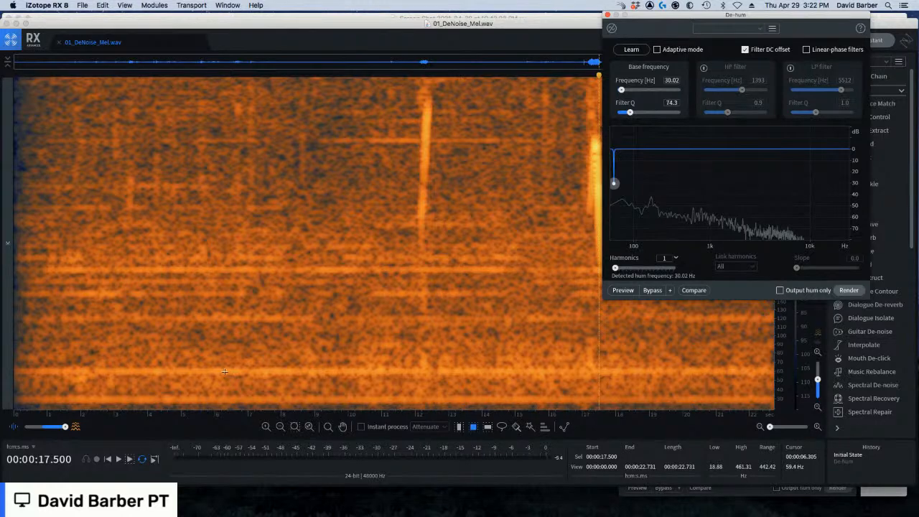
Set De-hum's base frequency to 60 Hz and its filter Q to 60, and render it on the whole recording
{"action": "left_click", "coordinate": [667, 81]}
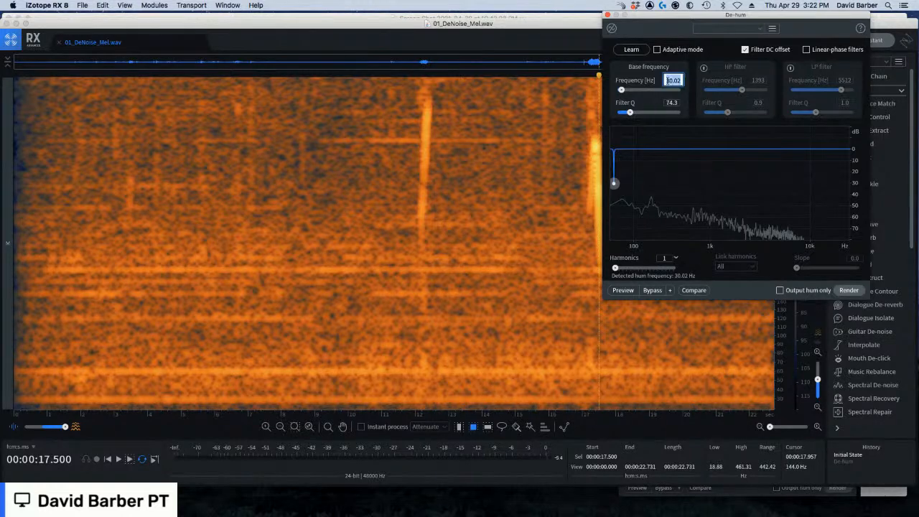
{"action": "type", "text": "60"}
{"action": "key", "text": "Return"}
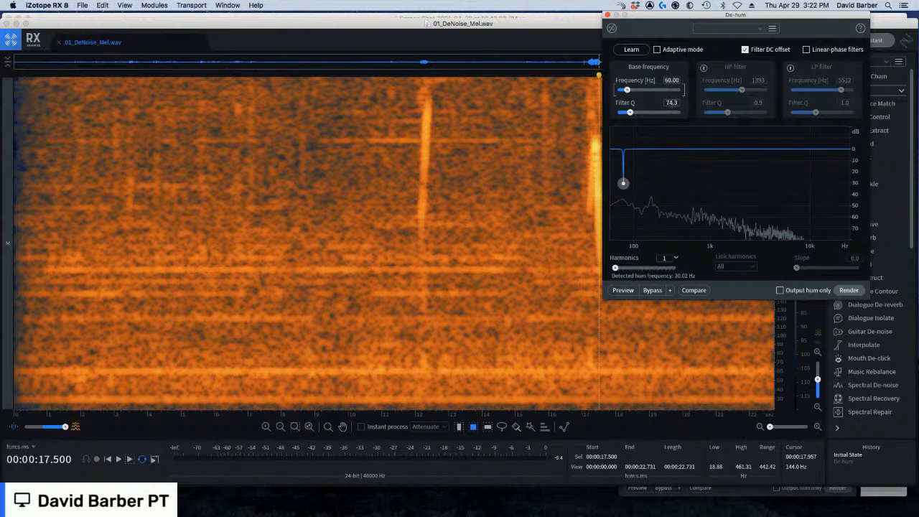
{"action": "left_click", "coordinate": [671, 103]}
{"action": "type", "text": "60"}
{"action": "key", "text": "Return"}
{"action": "key", "text": "Return"}
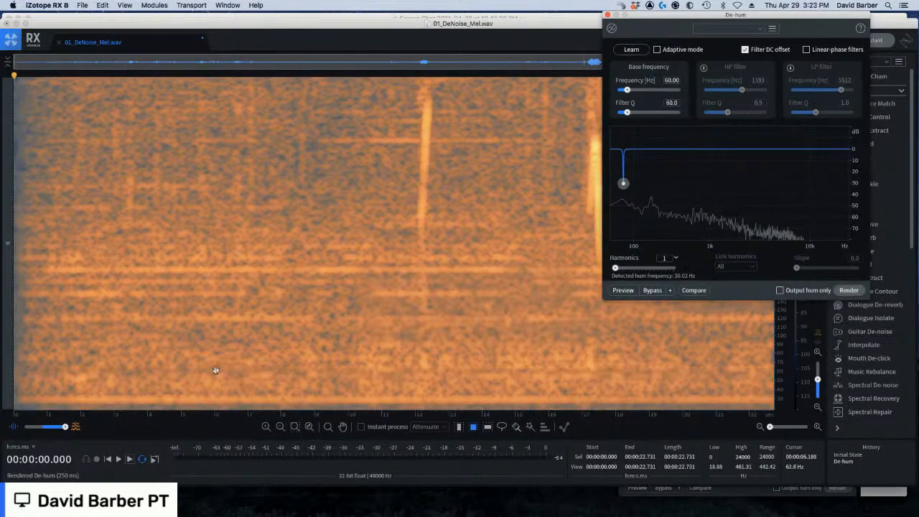
Undo and redo the 60 Hz De-hum render twice to compare the hum line in the spectrogram
{"action": "left_click", "coordinate": [245, 404]}
{"action": "key", "text": "super+z"}
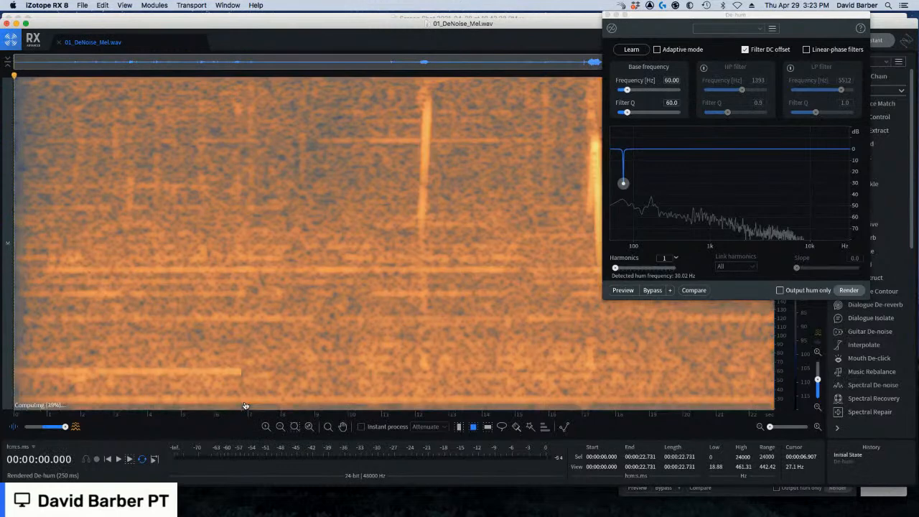
{"action": "key", "text": "super+shift+z"}
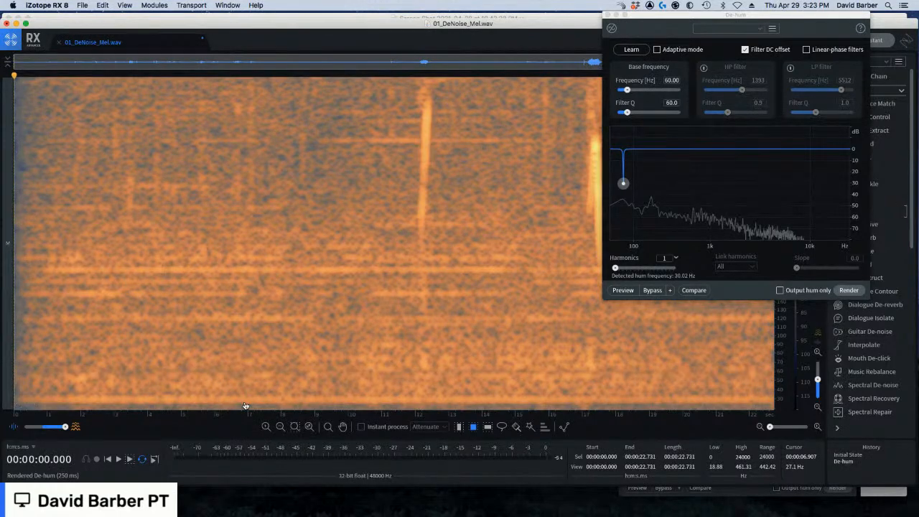
{"action": "key", "text": "super+z"}
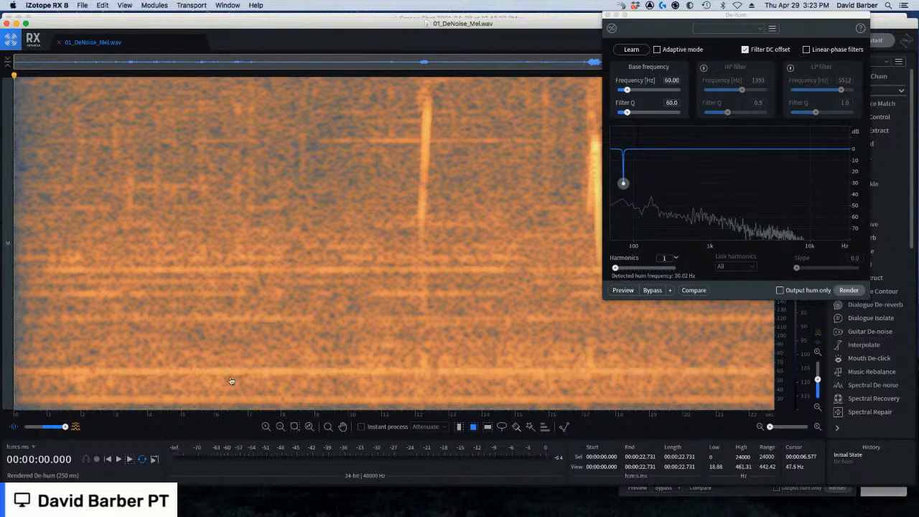
{"action": "key", "text": "super+shift+z"}
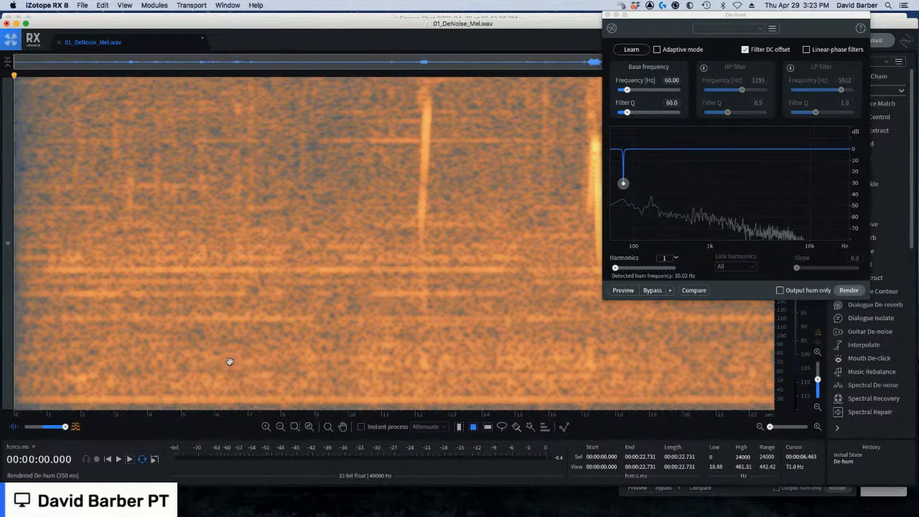
Set De-hum to 360 Hz with filter Q 360 and render it on the area from about 8.6 to 12.2 s and 330 to 403 Hz
{"action": "left_click_drag", "start_coordinate": [636, 20], "coordinate": [663, 21]}
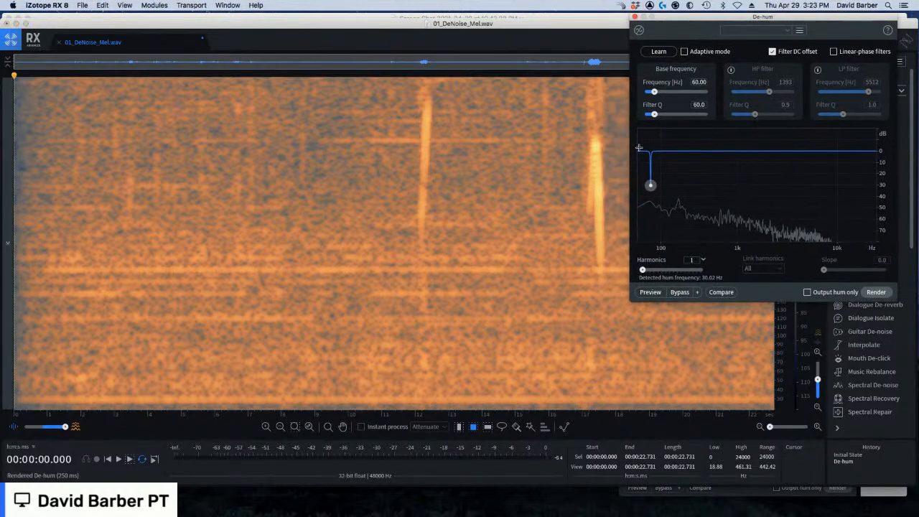
{"action": "left_click", "coordinate": [511, 248]}
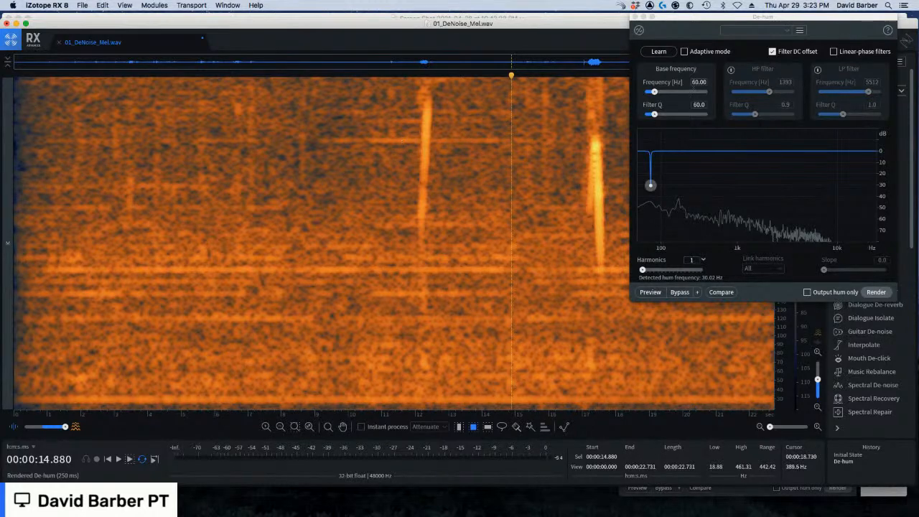
{"action": "left_click", "coordinate": [698, 82]}
{"action": "type", "text": "300"}
{"action": "key", "text": "Return"}
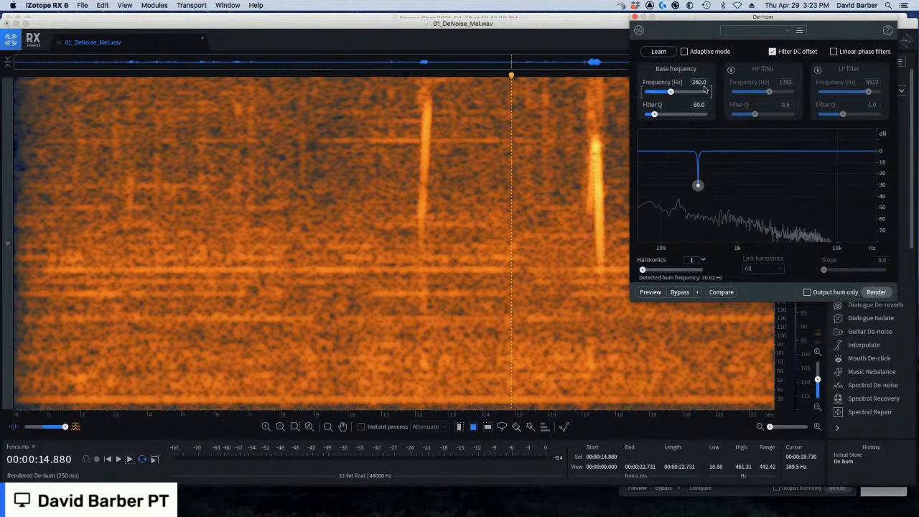
{"action": "left_click", "coordinate": [700, 104]}
{"action": "type", "text": "360"}
{"action": "key", "text": "Return"}
{"action": "left_click_drag", "start_coordinate": [300, 112], "coordinate": [422, 160]}
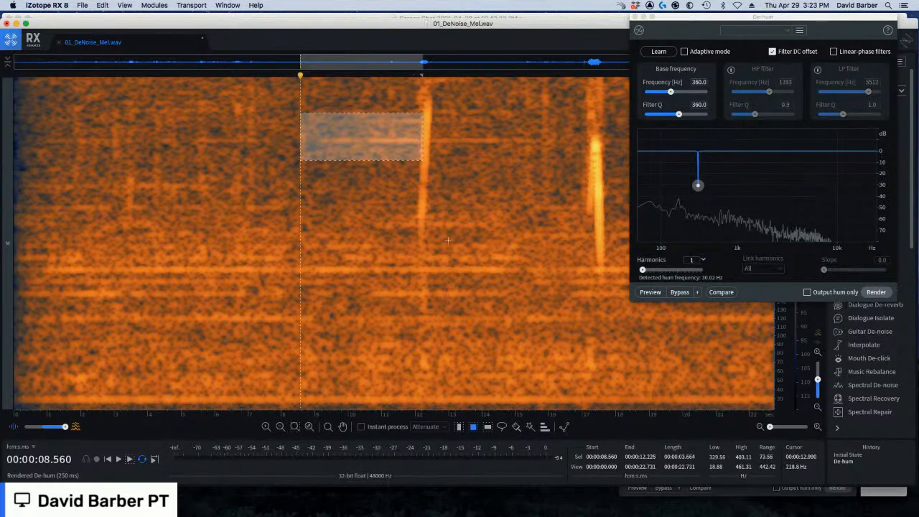
{"action": "key", "text": "super+r"}
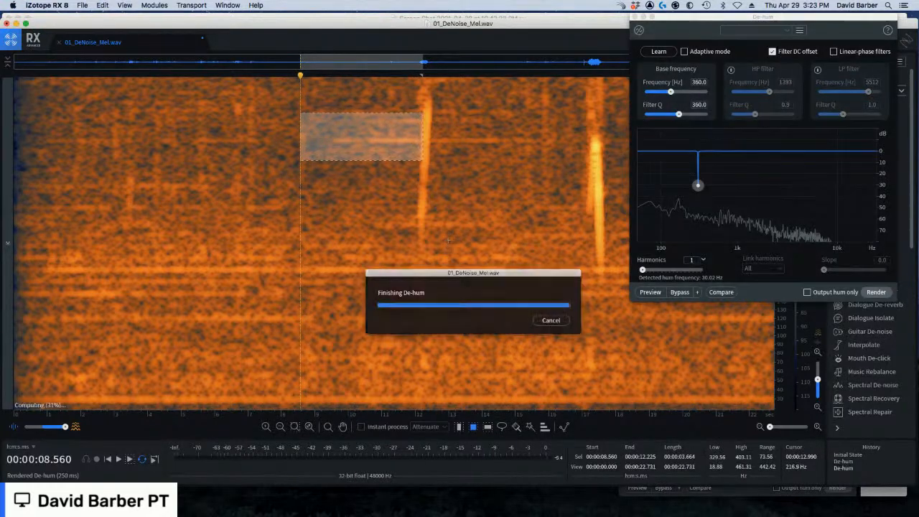
Render the 360 Hz De-hum on the remaining hum-line stretches, including 17.6 to 18.4 s at about 333 to 383 Hz
{"action": "left_click", "coordinate": [441, 132]}
{"action": "left_click", "coordinate": [430, 128]}
{"action": "mouse_move", "coordinate": [430, 127]}
{"action": "left_mouse_down"}
{"action": "mouse_move", "coordinate": [547, 152]}
{"action": "mouse_move", "coordinate": [586, 144]}
{"action": "mouse_move", "coordinate": [629, 158]}
{"action": "left_mouse_up"}
{"action": "key", "text": "super+r"}
{"action": "key", "text": "super+r"}
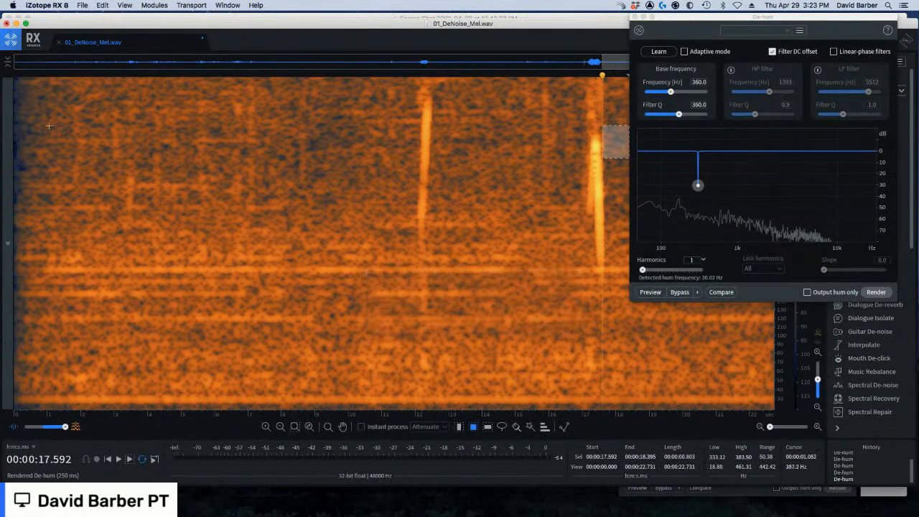
{"action": "left_click_drag", "start_coordinate": [47, 126], "coordinate": [333, 159]}
{"action": "key", "text": "super+r"}
Play the recording from about 9.6 s and inspect its spectrogram across the full frequency range
{"action": "left_click", "coordinate": [333, 121]}
{"action": "key", "text": "space"}
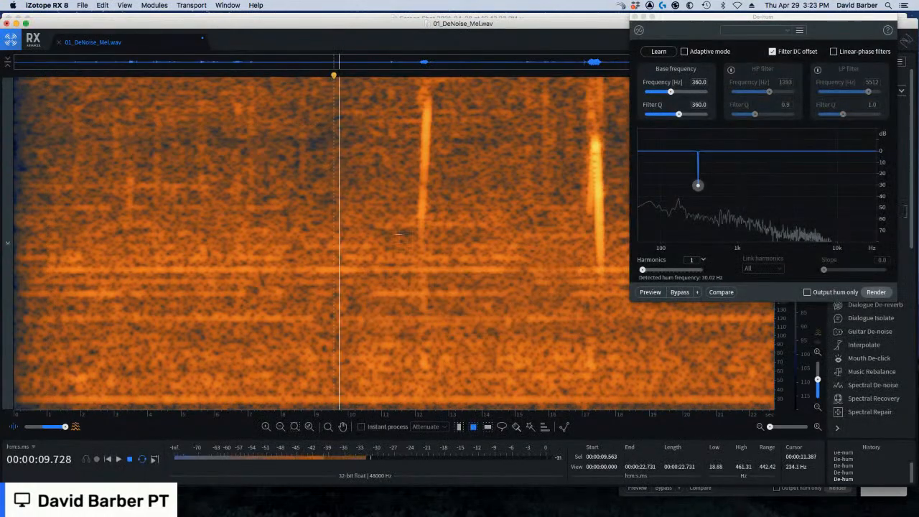
{"action": "key", "text": "space"}
{"action": "left_click", "coordinate": [415, 189]}
{"action": "scroll", "coordinate": [433, 205], "scroll_direction": "down", "scroll_amount": 2}
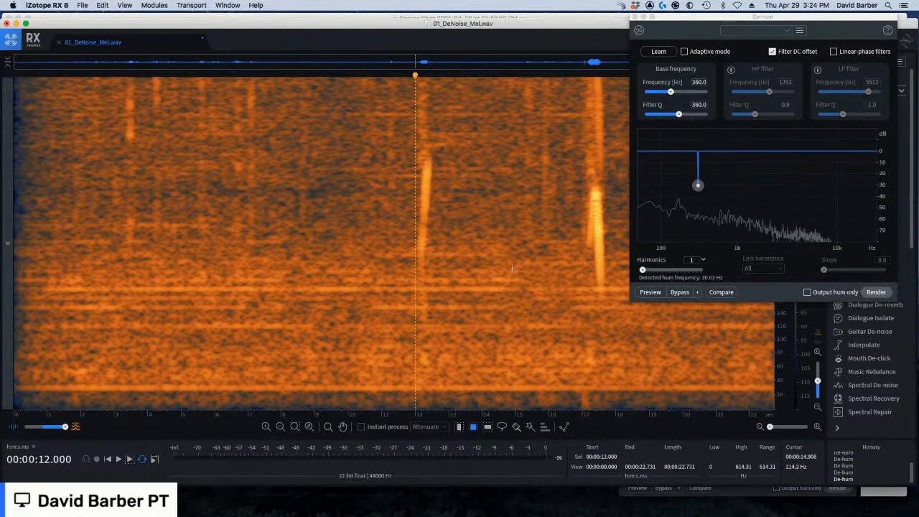
{"action": "scroll", "coordinate": [513, 268], "scroll_direction": "down", "scroll_amount": 10}
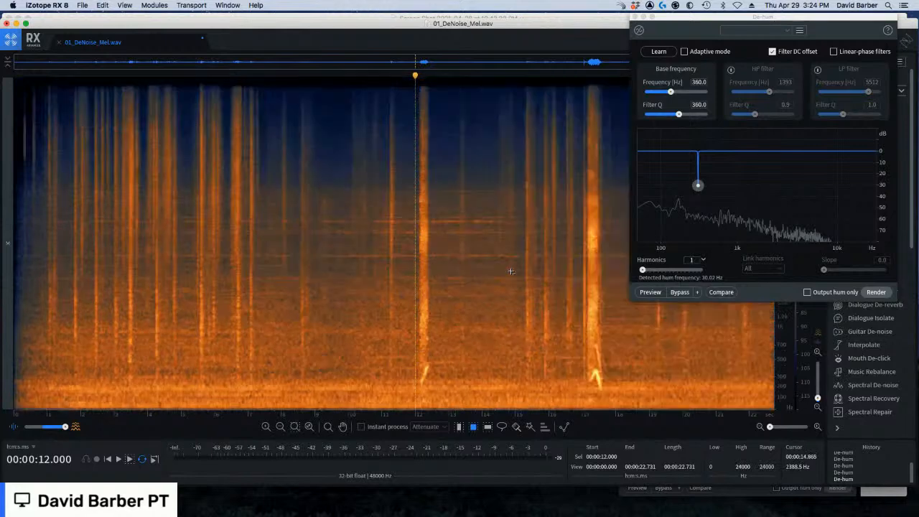
Close De-hum, open De-click and set its algorithm to Single-band
{"action": "left_click", "coordinate": [635, 17]}
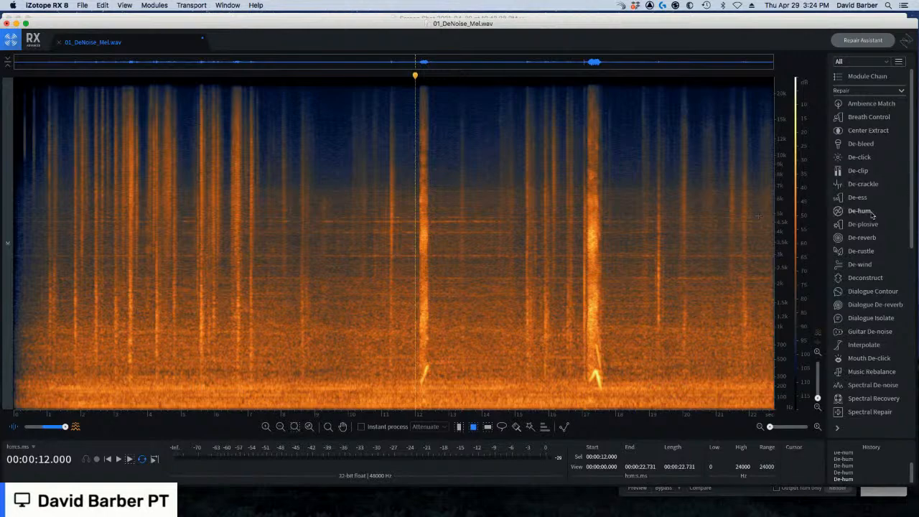
{"action": "left_click", "coordinate": [859, 158]}
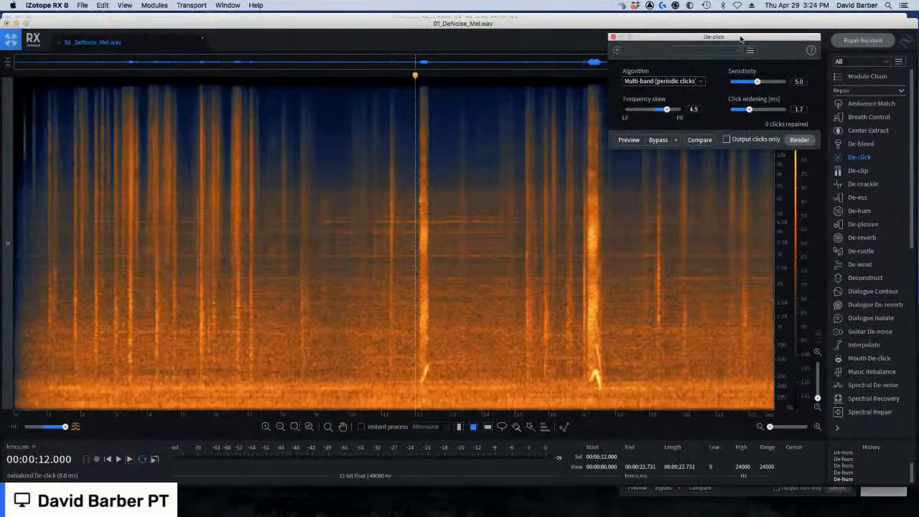
{"action": "left_click_drag", "start_coordinate": [741, 40], "coordinate": [740, 23]}
{"action": "left_click", "coordinate": [669, 65]}
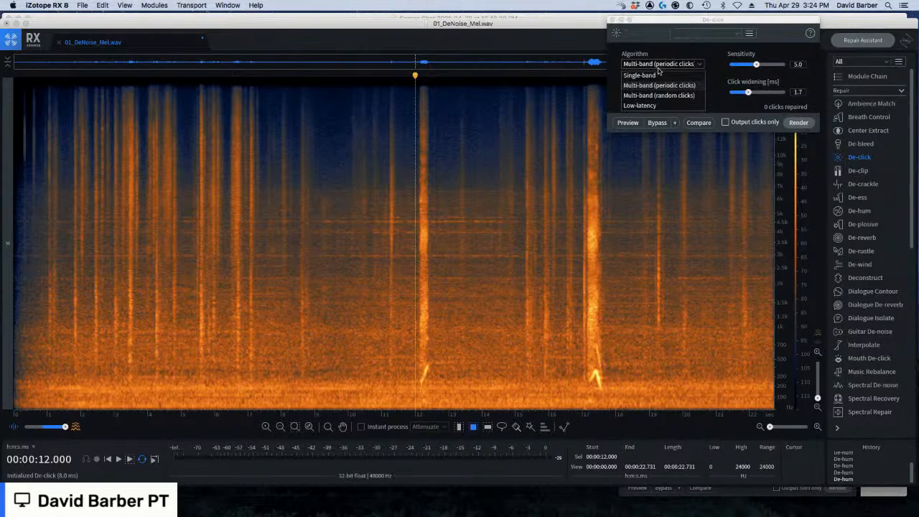
{"action": "left_click", "coordinate": [657, 75]}
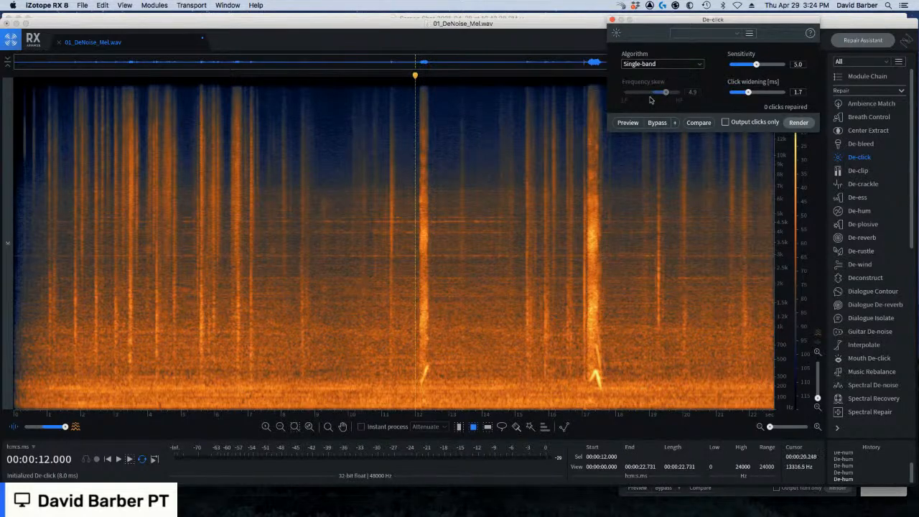
Render the single-band De-click on the full-frequency time selection from about 5.4 to 5.8 s
{"action": "left_click", "coordinate": [459, 428]}
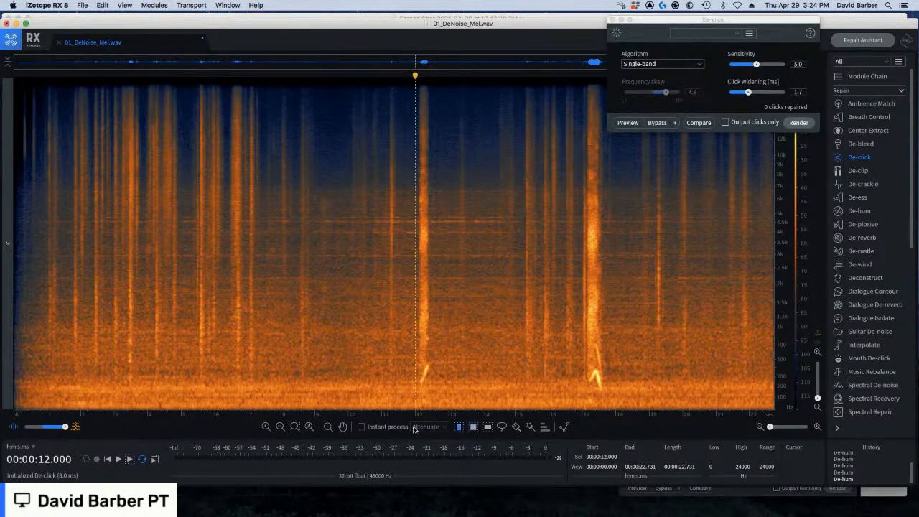
{"action": "left_click", "coordinate": [193, 172]}
{"action": "left_click_drag", "start_coordinate": [193, 173], "coordinate": [209, 173]}
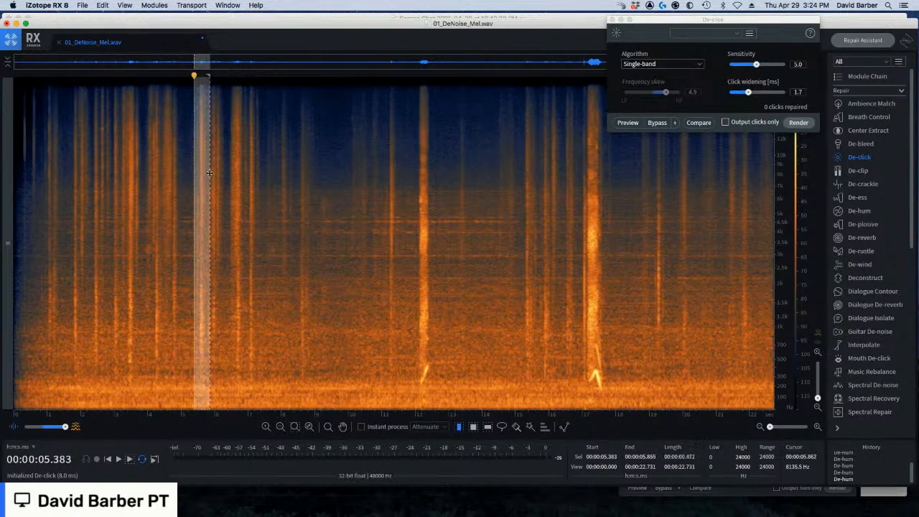
{"action": "left_click", "coordinate": [295, 176]}
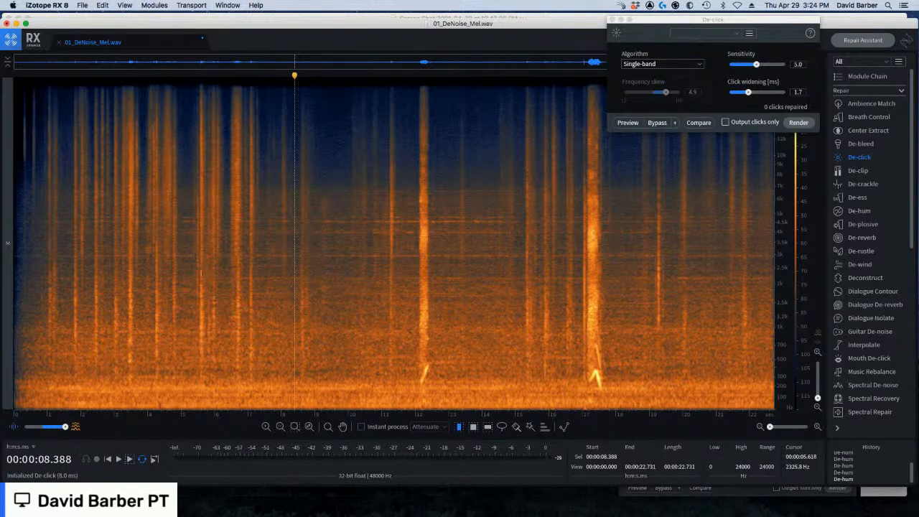
{"action": "left_click", "coordinate": [193, 264]}
{"action": "left_click_drag", "start_coordinate": [193, 264], "coordinate": [208, 264]}
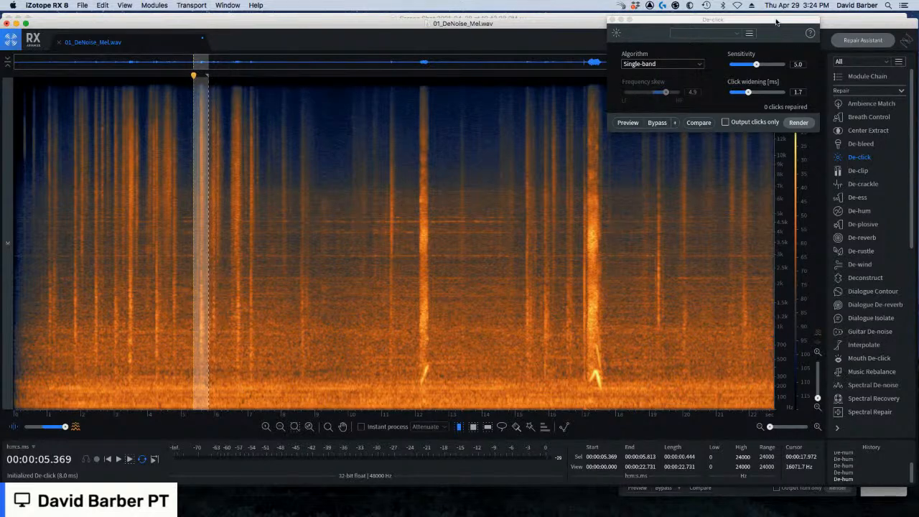
{"action": "left_click_drag", "start_coordinate": [776, 23], "coordinate": [771, 22]}
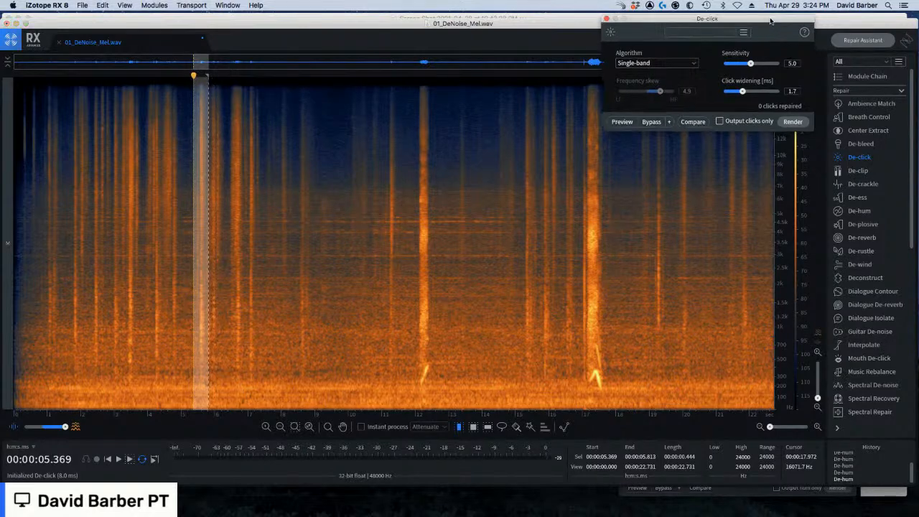
{"action": "left_click", "coordinate": [793, 123]}
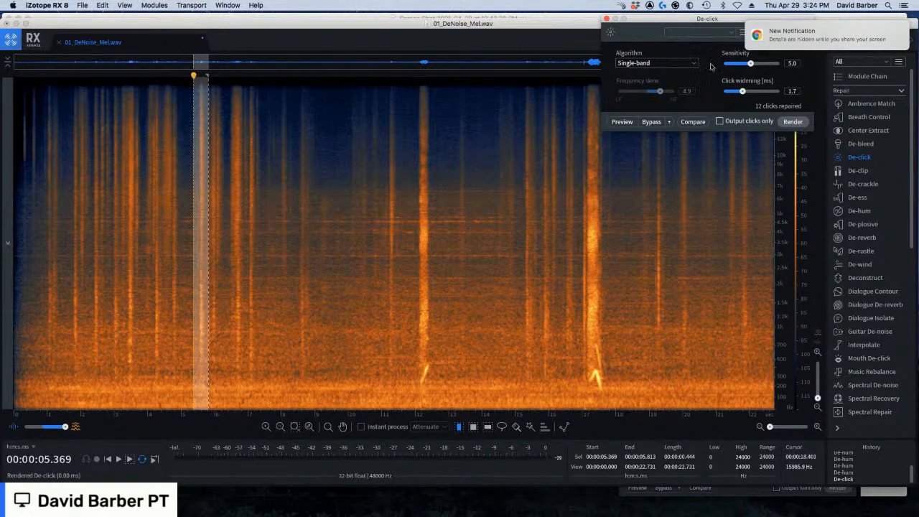
{"action": "mouse_move", "coordinate": [772, 36]}
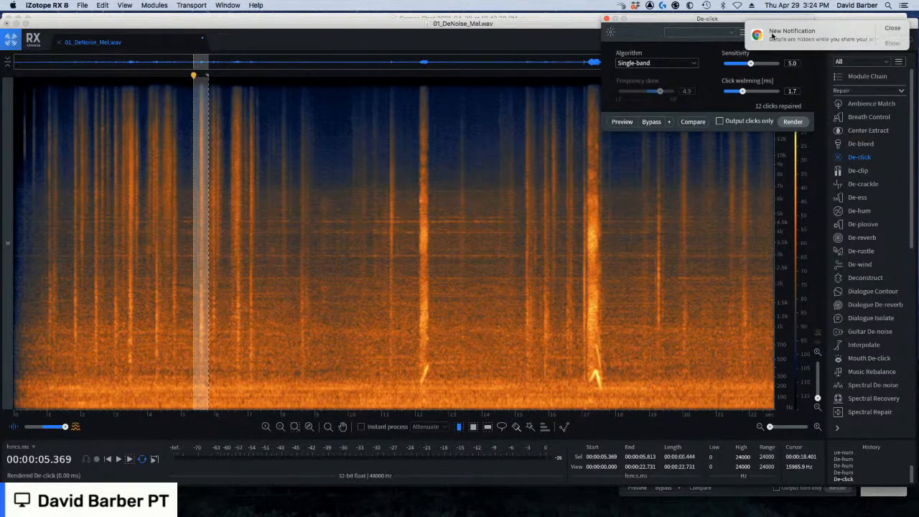
{"action": "left_click", "coordinate": [893, 27]}
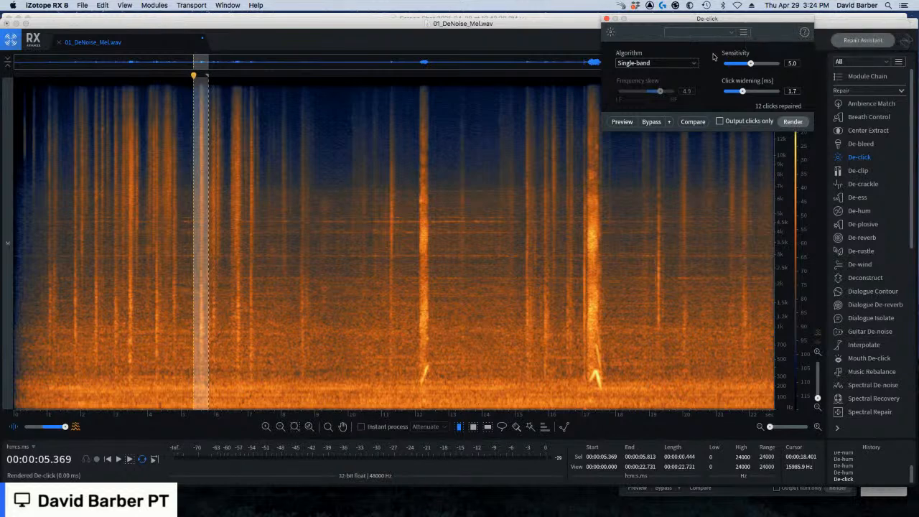
Set De-click to Multi-band (periodic clicks) with frequency skew 0.0, sensitivity 5.5 and click widening 1.1 ms
{"action": "left_click", "coordinate": [644, 64]}
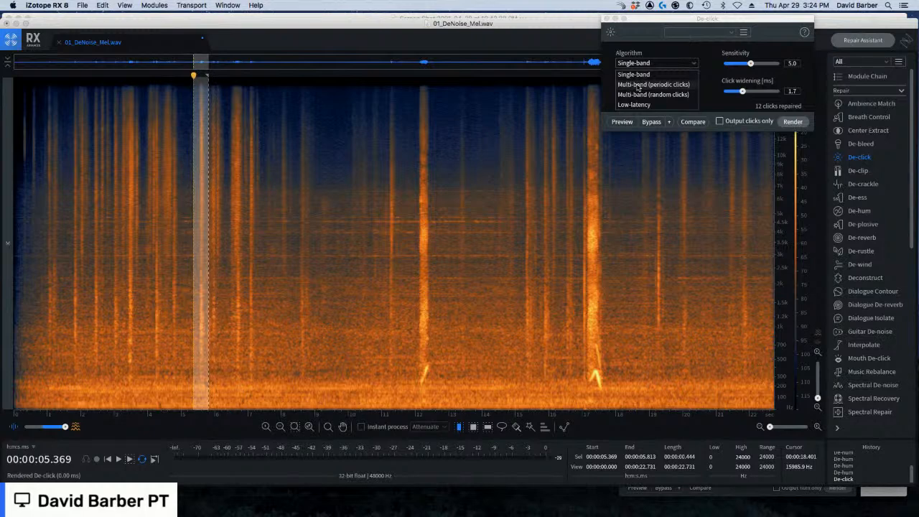
{"action": "left_click", "coordinate": [638, 85]}
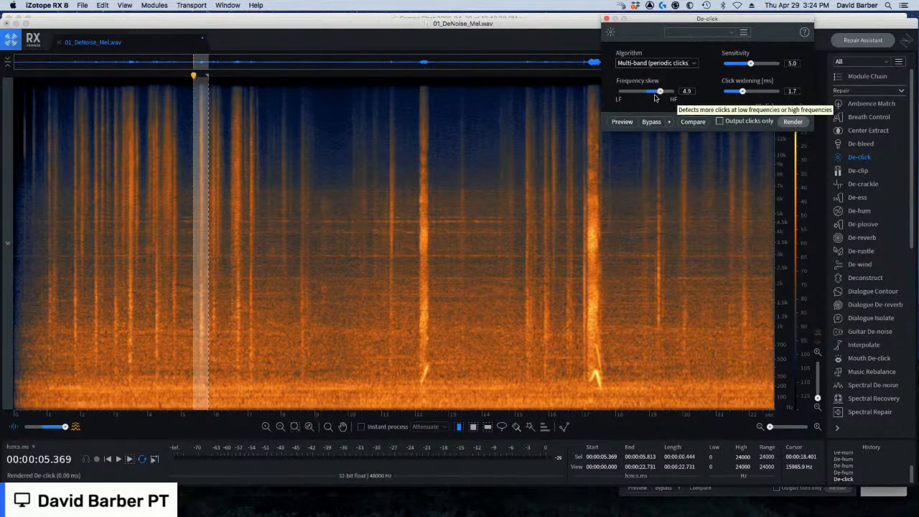
{"action": "double_click", "coordinate": [652, 94]}
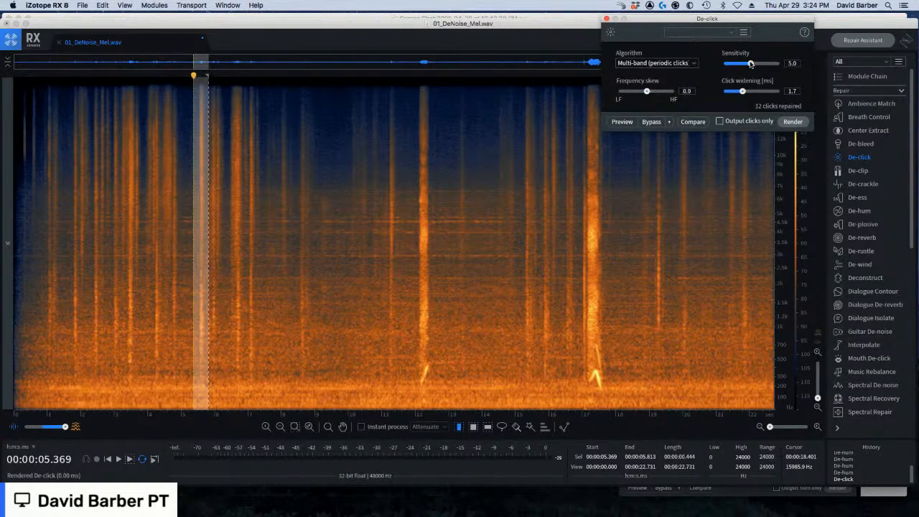
{"action": "left_click_drag", "start_coordinate": [743, 92], "coordinate": [740, 95]}
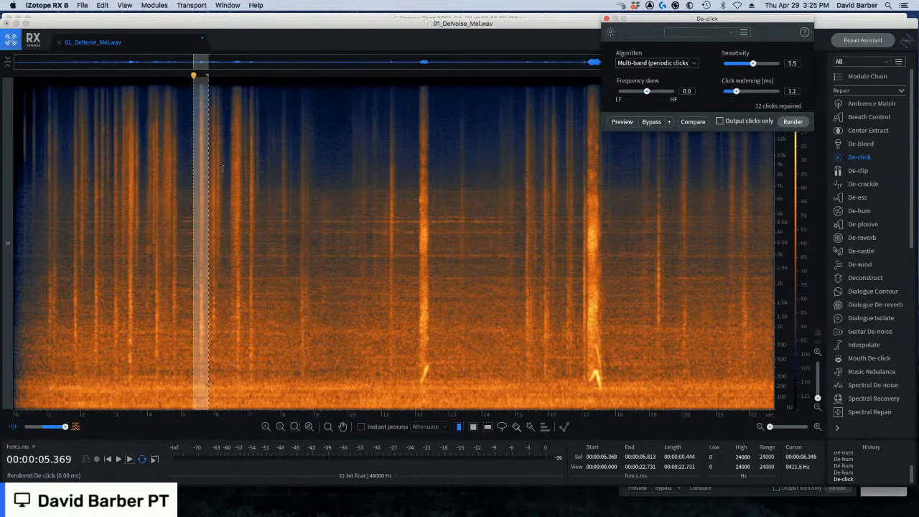
Render the multi-band De-click separately on the clicks at about 5.3 to 5.8 s and 6.8 to 7.4 s
{"action": "left_click", "coordinate": [221, 136]}
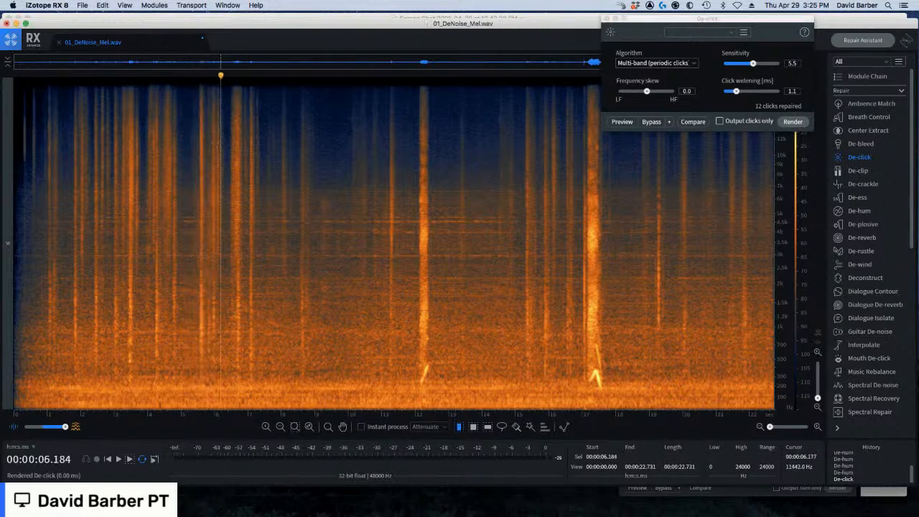
{"action": "left_click_drag", "start_coordinate": [191, 140], "coordinate": [210, 142]}
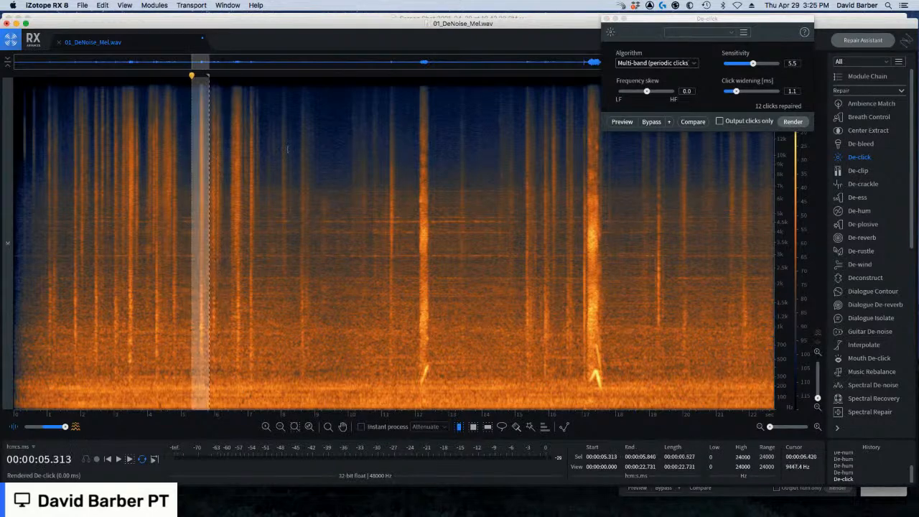
{"action": "left_click", "coordinate": [793, 121]}
{"action": "left_click", "coordinate": [245, 175]}
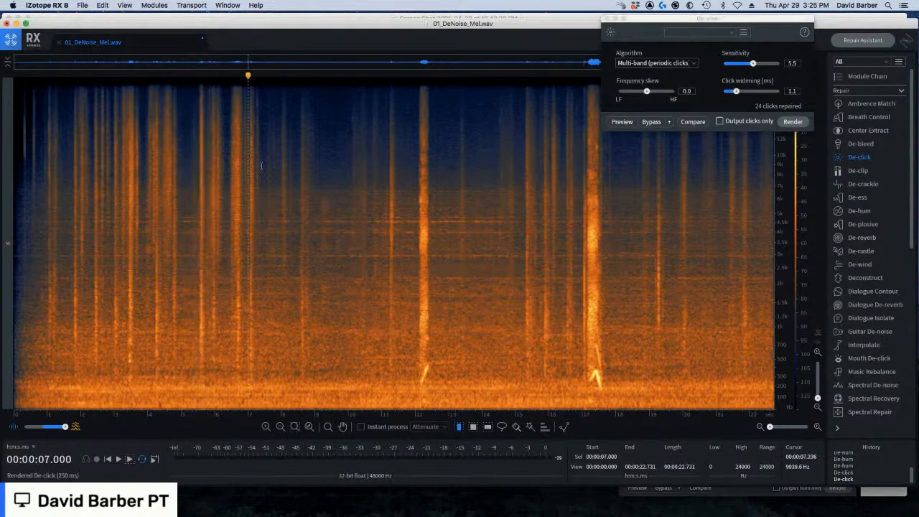
{"action": "left_click_drag", "start_coordinate": [243, 158], "coordinate": [260, 152]}
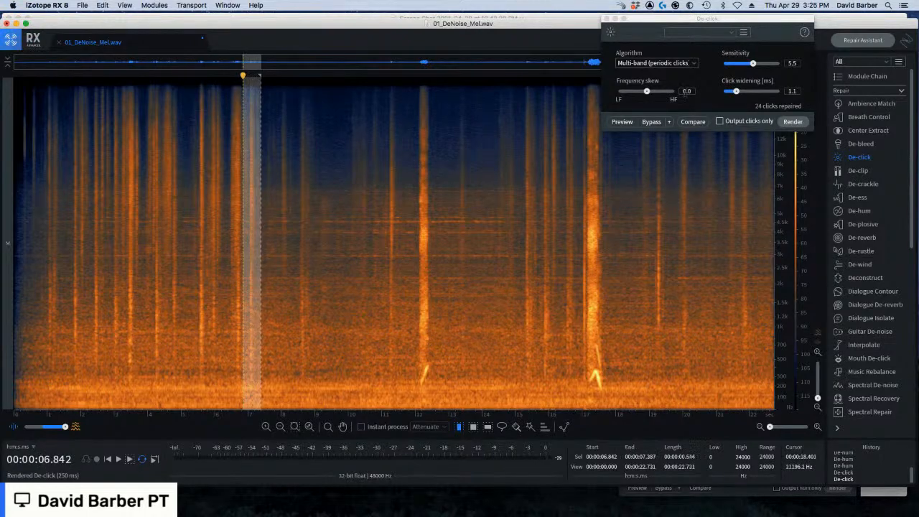
{"action": "left_click", "coordinate": [793, 121]}
Render the multi-band De-click on the section from about 0.1 to 8.0 s and close De-click
{"action": "left_click", "coordinate": [272, 169]}
{"action": "left_click_drag", "start_coordinate": [272, 170], "coordinate": [16, 154]}
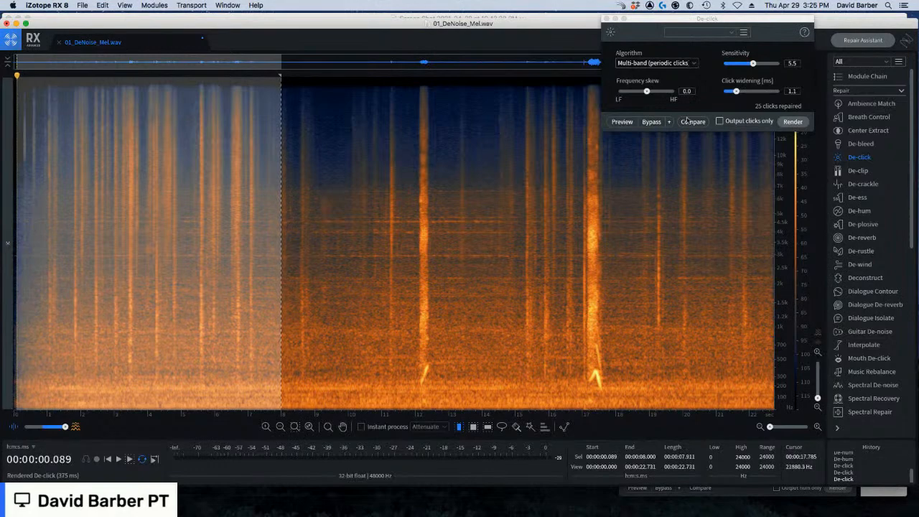
{"action": "left_click", "coordinate": [792, 121]}
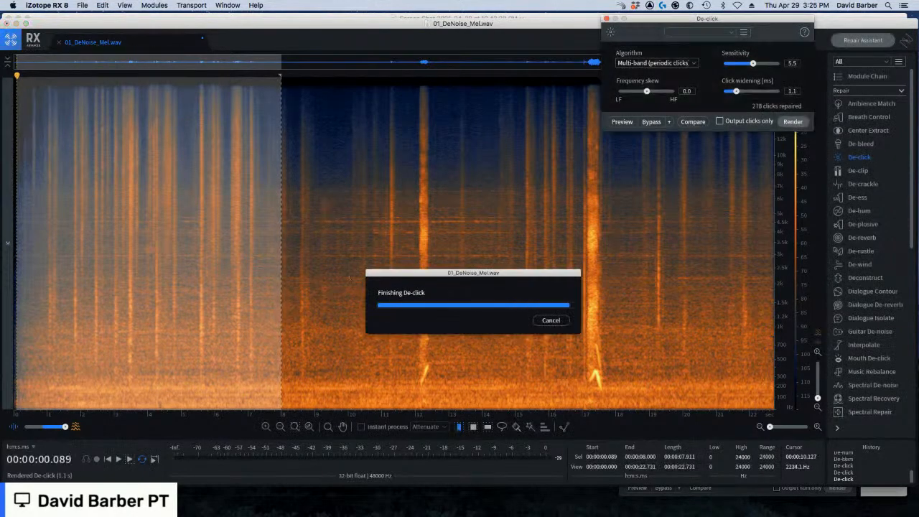
{"action": "left_click", "coordinate": [67, 124]}
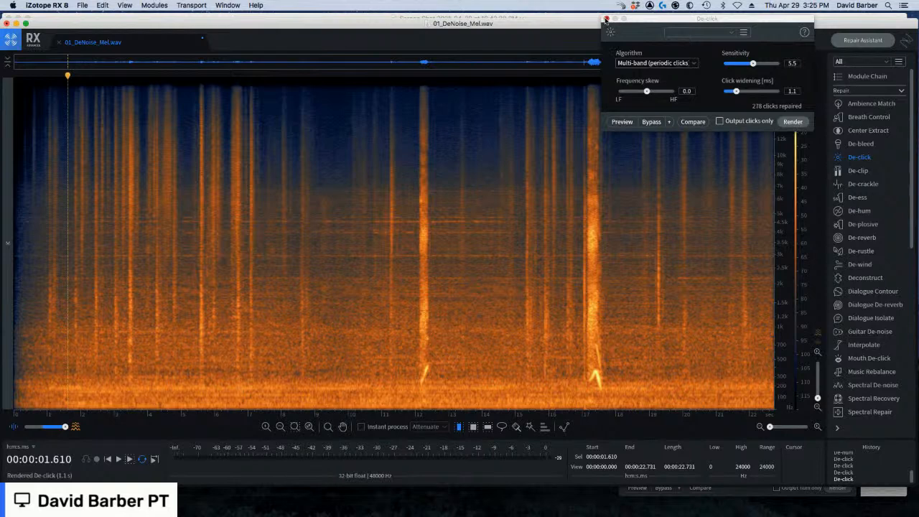
{"action": "left_click", "coordinate": [605, 19]}
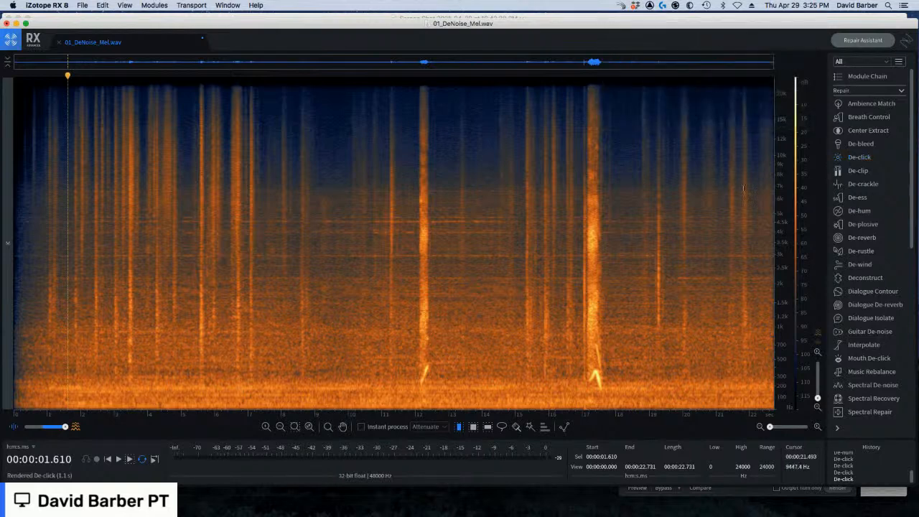
Open Spectral Repair and activate the time-frequency selection tool, with the clicks between about 0.6 and 8.2 s in view
{"action": "left_click", "coordinate": [871, 412]}
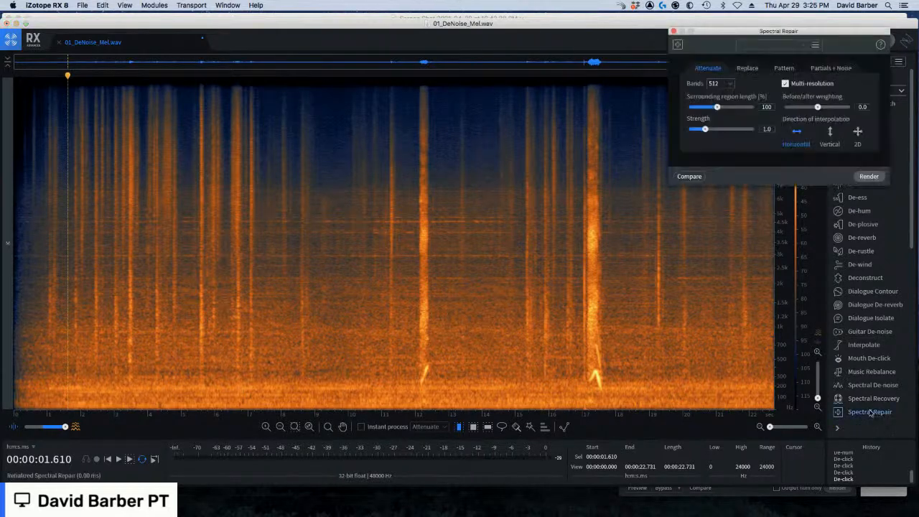
{"action": "left_click_drag", "start_coordinate": [734, 31], "coordinate": [409, 39]}
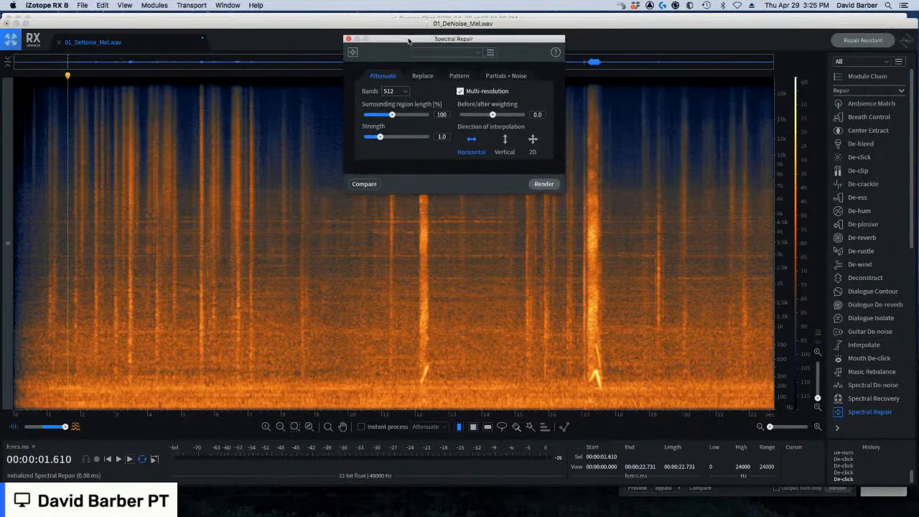
{"action": "left_click", "coordinate": [259, 118]}
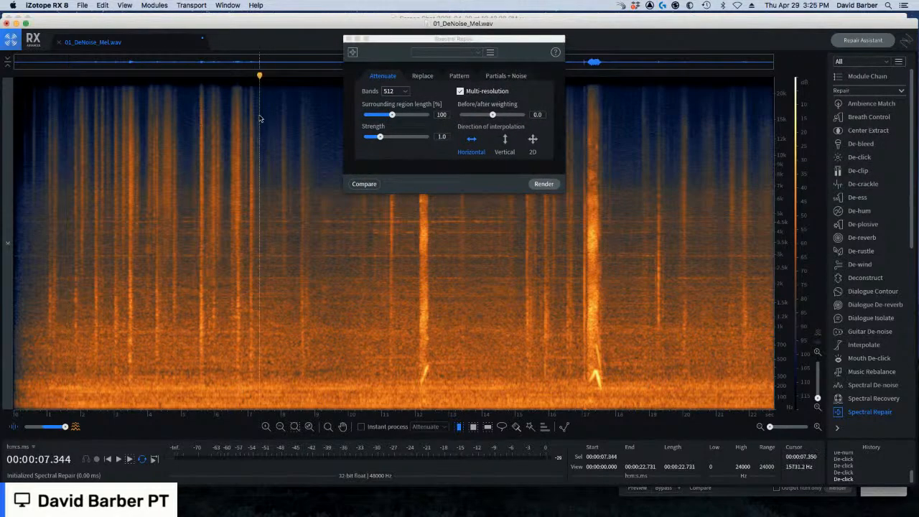
{"action": "left_click", "coordinate": [41, 109]}
{"action": "scroll", "coordinate": [42, 112], "scroll_direction": "up", "scroll_amount": 2}
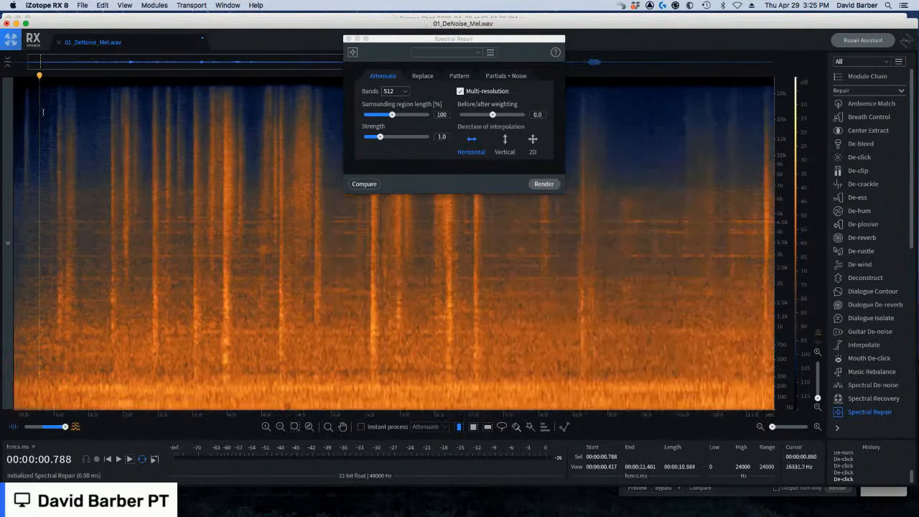
{"action": "scroll", "coordinate": [50, 118], "scroll_direction": "up", "scroll_amount": 2}
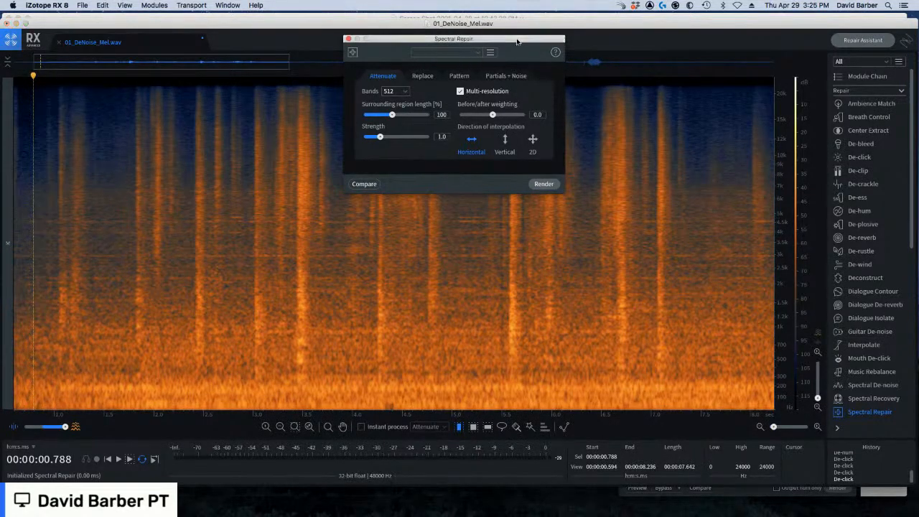
{"action": "left_click_drag", "start_coordinate": [476, 56], "coordinate": [808, 37]}
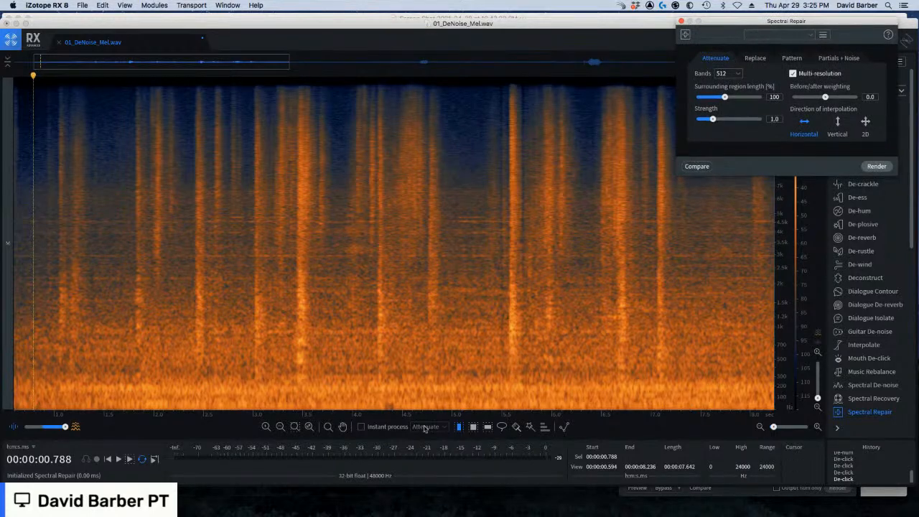
{"action": "left_click", "coordinate": [473, 427]}
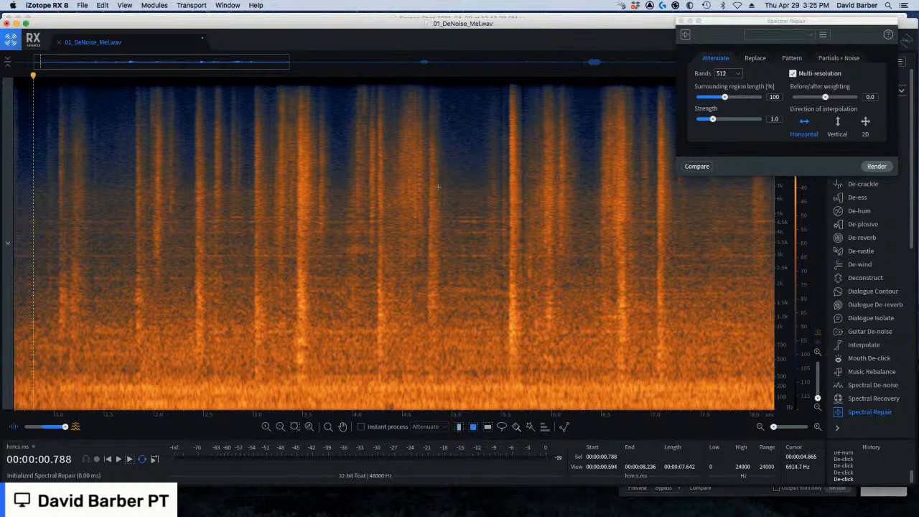
Select a time-frequency region from about 5.00 to 5.26 s and about 2.6 to 7.8 kHz
{"action": "left_click_drag", "start_coordinate": [438, 186], "coordinate": [475, 230]}
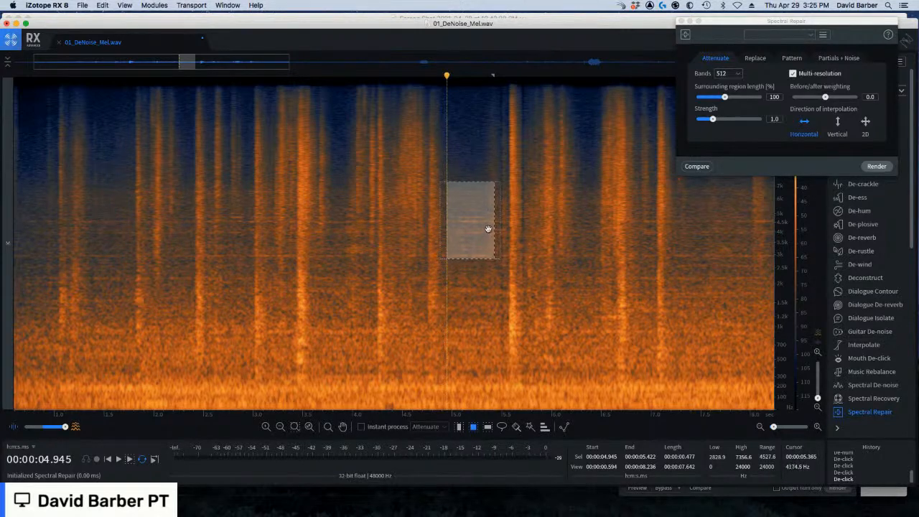
{"action": "left_click_drag", "start_coordinate": [492, 227], "coordinate": [484, 226]}
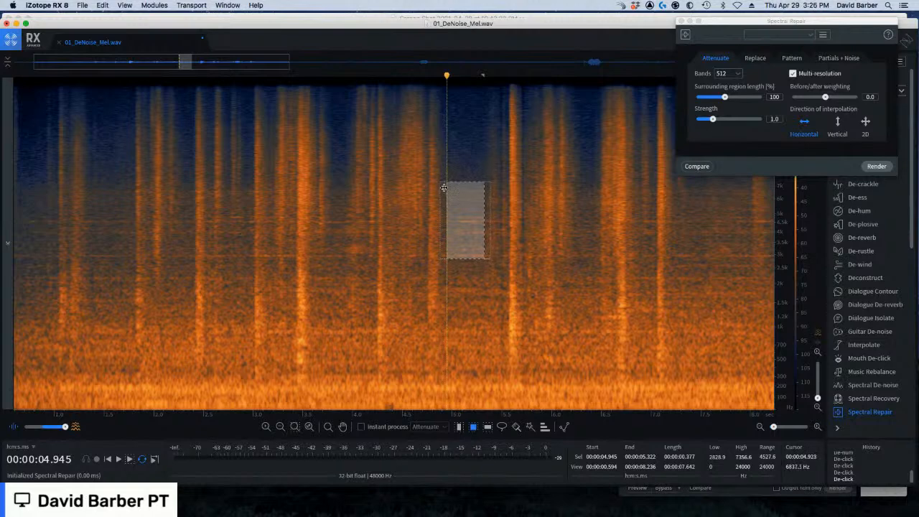
{"action": "left_click", "coordinate": [442, 212]}
{"action": "left_click_drag", "start_coordinate": [450, 175], "coordinate": [481, 266]}
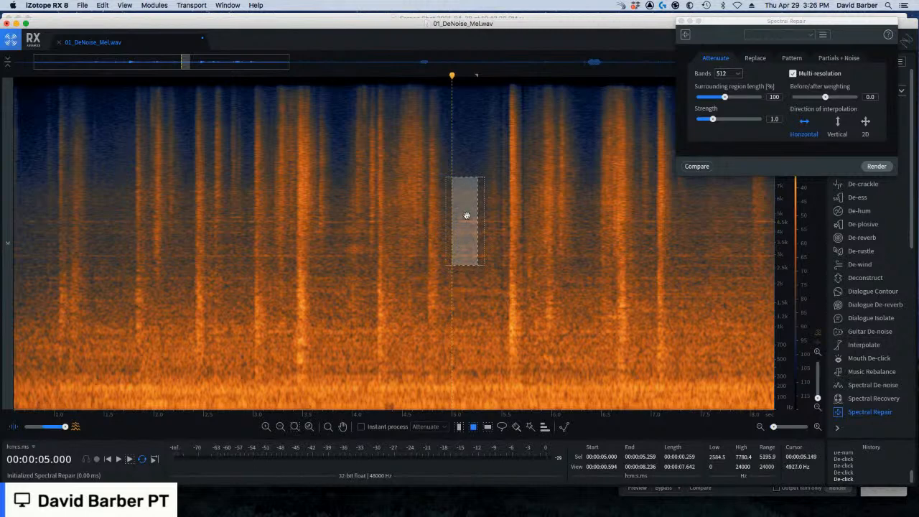
Try 128 and 4096 bands for Attenuate on the region near 5 s and return to 512 bands
{"action": "left_click", "coordinate": [712, 120]}
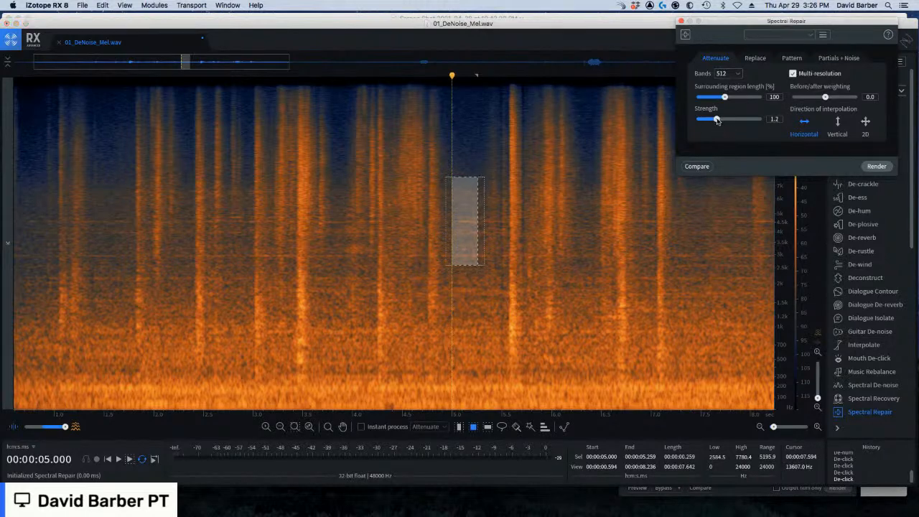
{"action": "mouse_move", "coordinate": [726, 97]}
{"action": "left_mouse_down"}
{"action": "mouse_move", "coordinate": [767, 98]}
{"action": "mouse_move", "coordinate": [704, 99]}
{"action": "mouse_move", "coordinate": [759, 99]}
{"action": "mouse_move", "coordinate": [725, 99]}
{"action": "left_mouse_up"}
{"action": "left_click", "coordinate": [723, 74]}
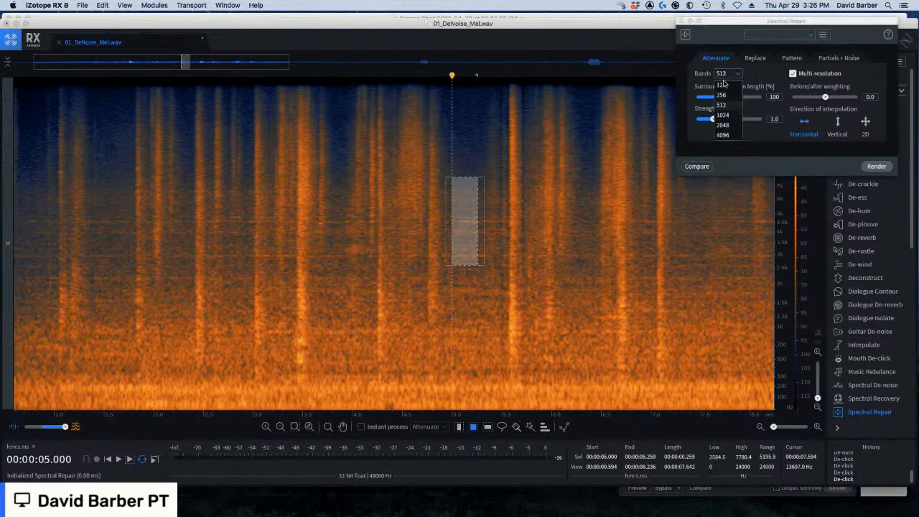
{"action": "left_click", "coordinate": [722, 85]}
{"action": "left_click", "coordinate": [726, 74]}
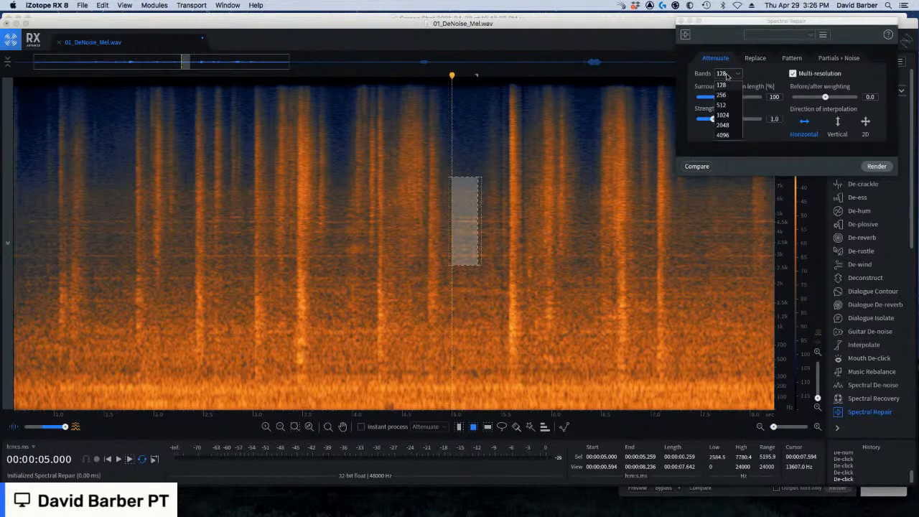
{"action": "left_click", "coordinate": [723, 134]}
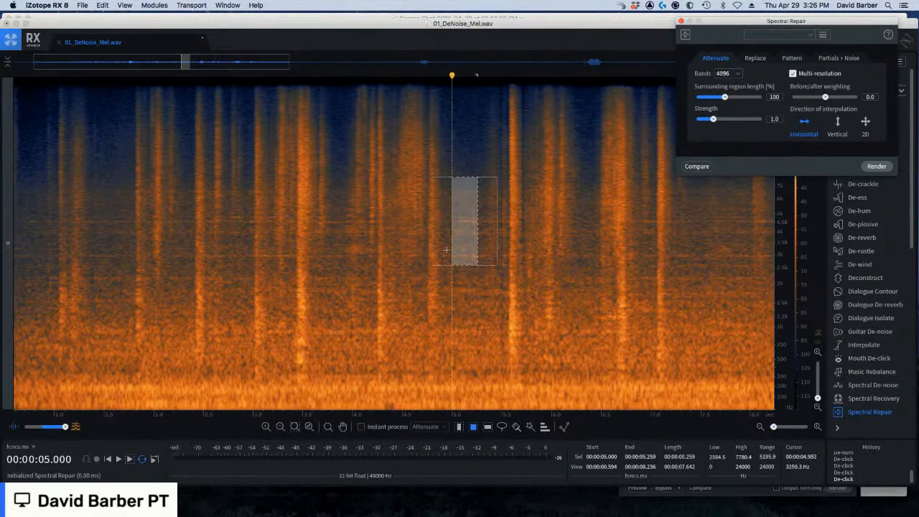
{"action": "left_click_drag", "start_coordinate": [461, 199], "coordinate": [467, 201]}
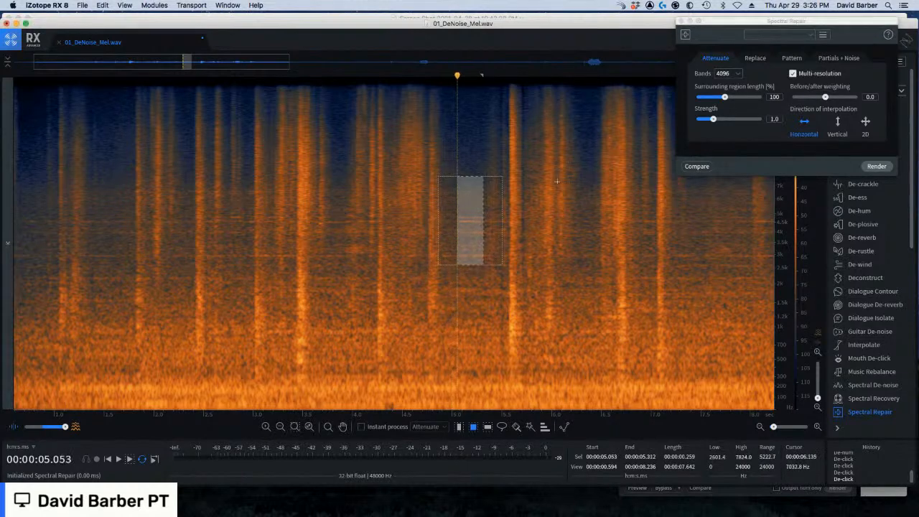
{"action": "left_click", "coordinate": [713, 98]}
{"action": "scroll", "coordinate": [728, 75], "scroll_direction": "up", "scroll_amount": 3}
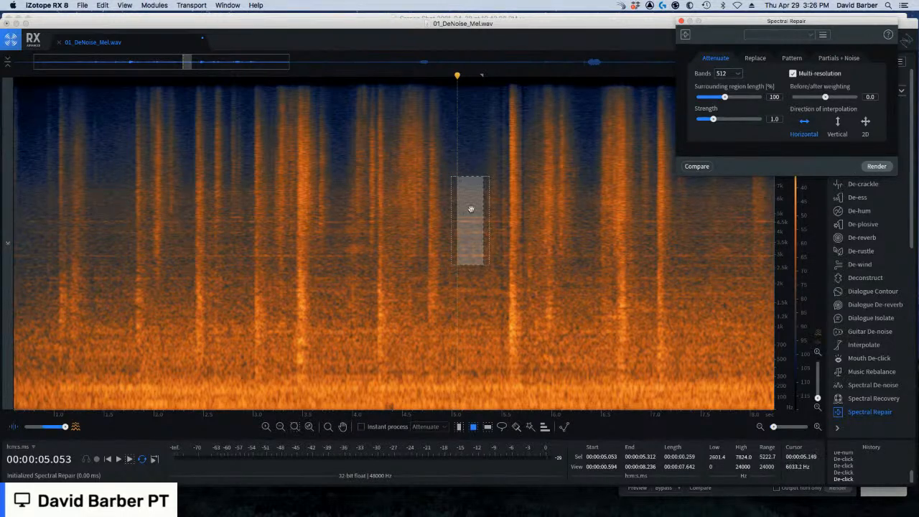
Try vertical and 2D interpolation for Attenuate, return to horizontal interpolation and clear the selection
{"action": "left_click", "coordinate": [837, 122]}
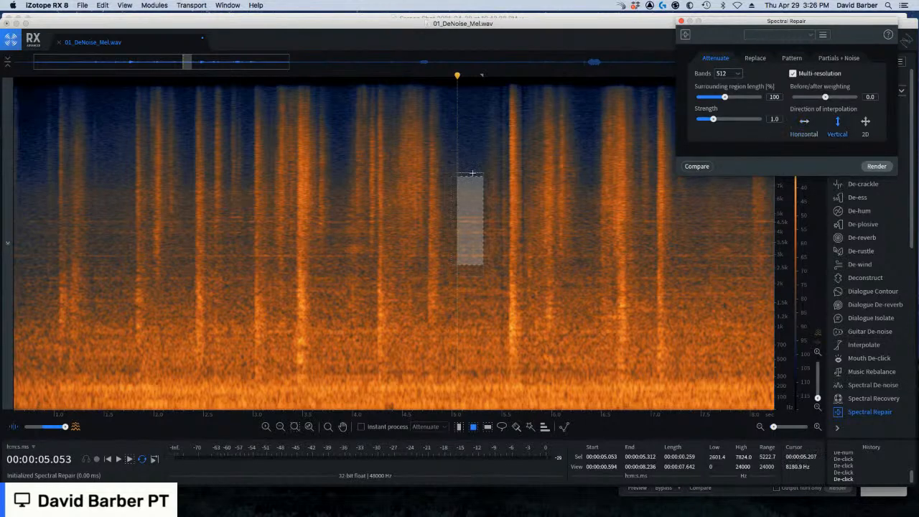
{"action": "left_click", "coordinate": [865, 122]}
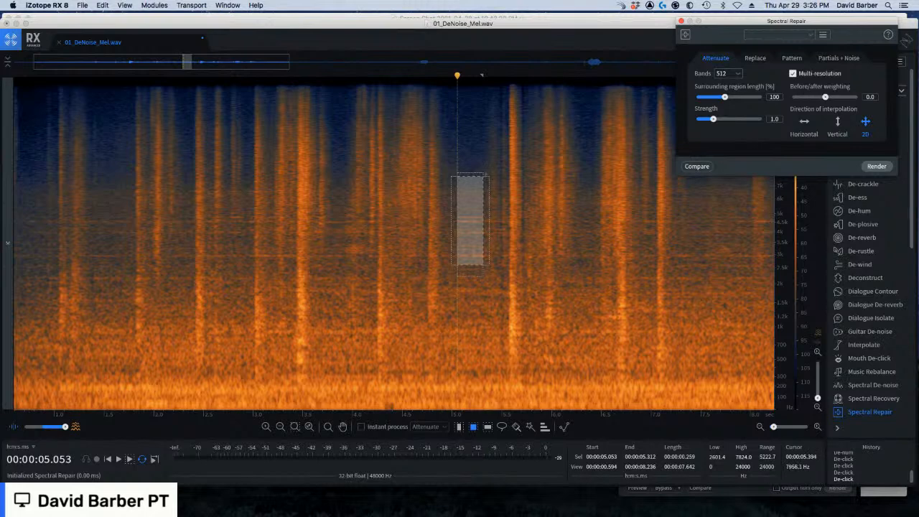
{"action": "left_click", "coordinate": [804, 122]}
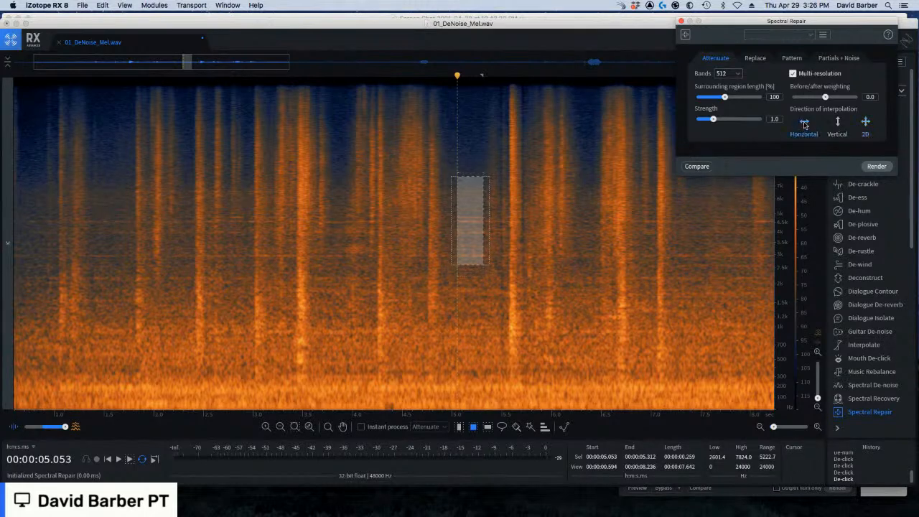
{"action": "left_click", "coordinate": [485, 149]}
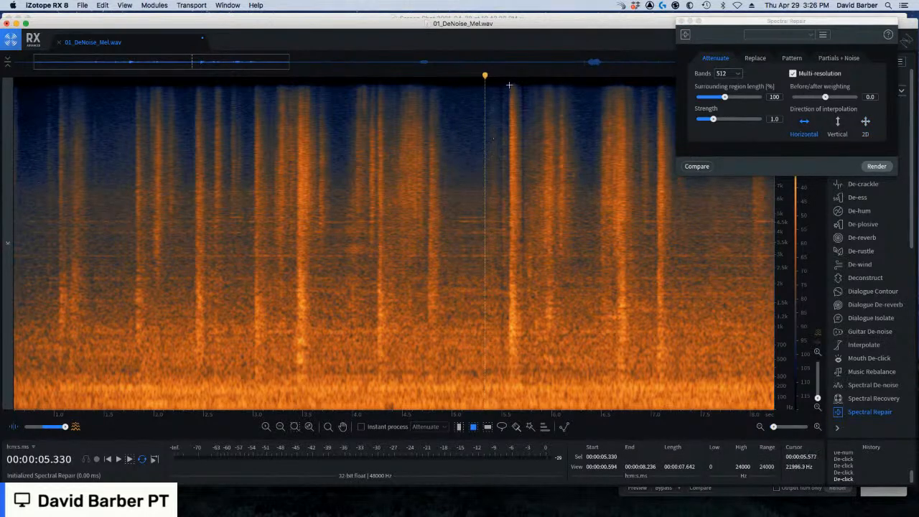
{"action": "left_click", "coordinate": [803, 122]}
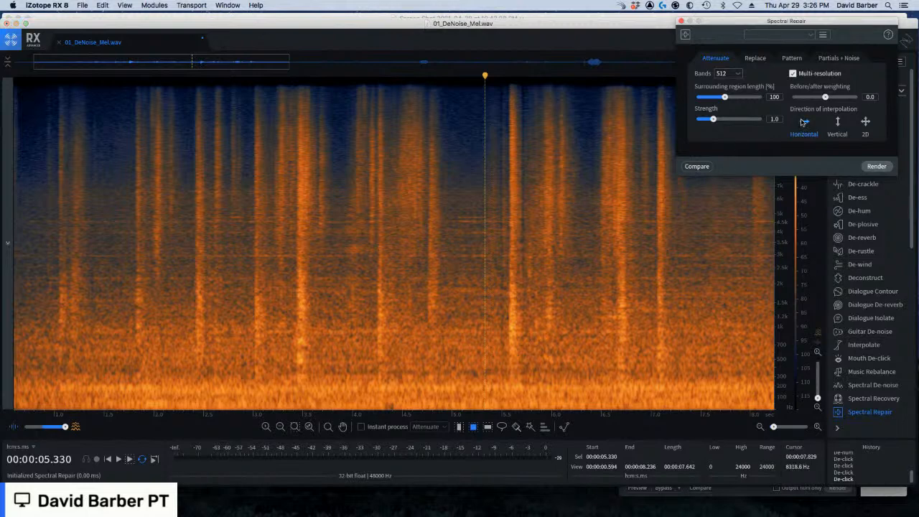
Set Attenuate to 128 bands and a surrounding region length of 25%
{"action": "left_click", "coordinate": [727, 73]}
{"action": "left_click", "coordinate": [726, 87]}
{"action": "left_click_drag", "start_coordinate": [725, 97], "coordinate": [680, 98]}
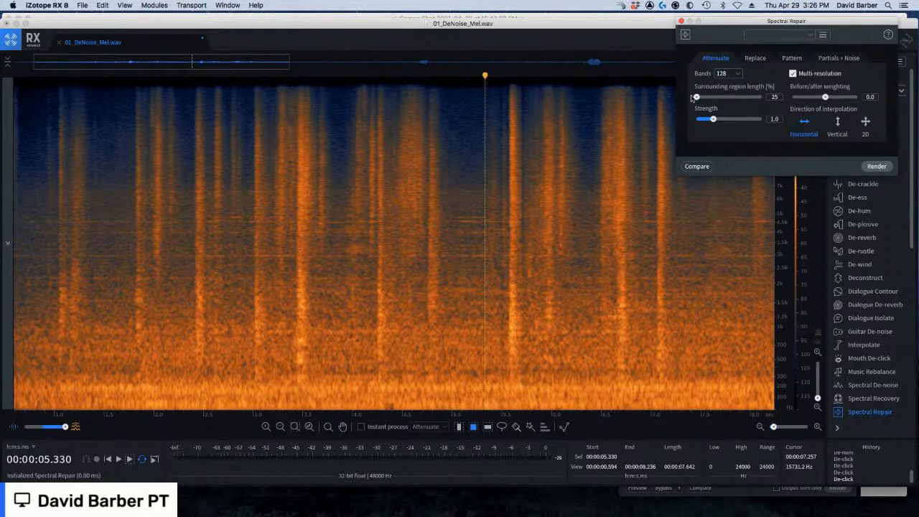
Using a full-frequency time selection, render Attenuate on the click at about 5.56 to 5.72 s
{"action": "left_click", "coordinate": [460, 428]}
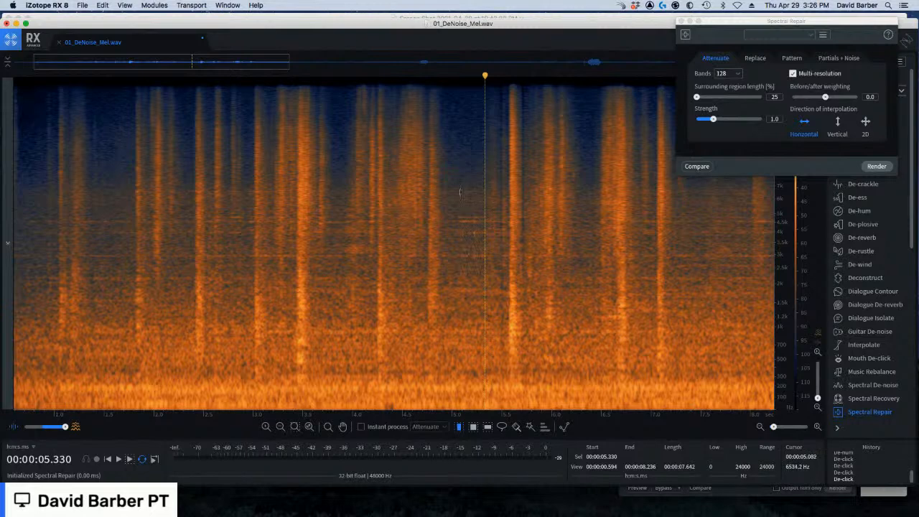
{"action": "left_click_drag", "start_coordinate": [460, 191], "coordinate": [477, 213]}
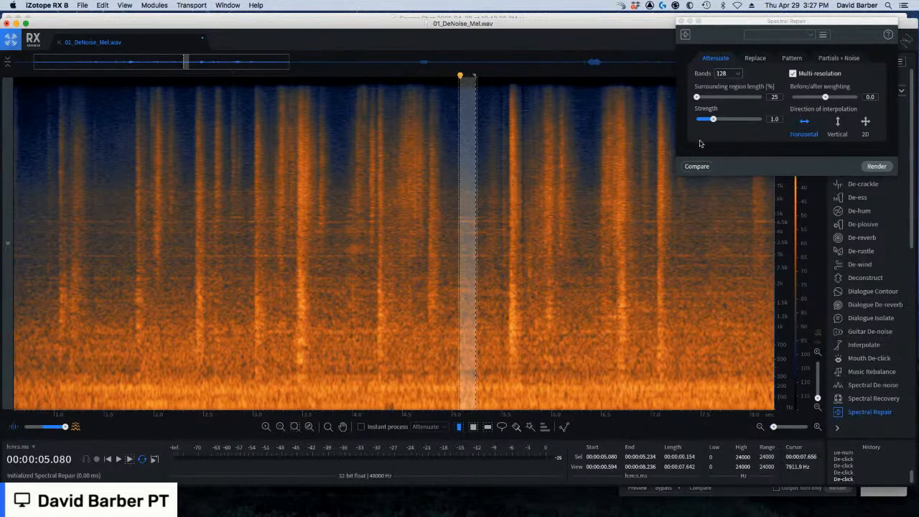
{"action": "left_click", "coordinate": [515, 189]}
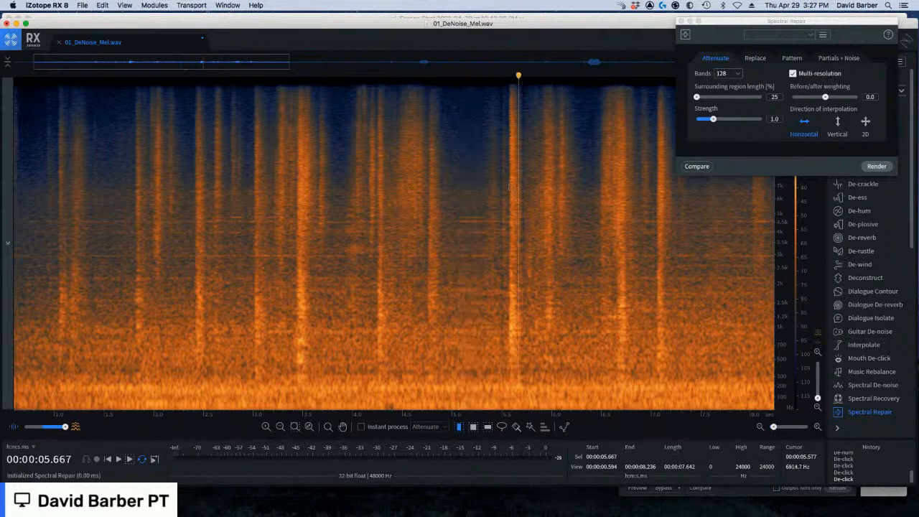
{"action": "left_click_drag", "start_coordinate": [508, 188], "coordinate": [524, 188]}
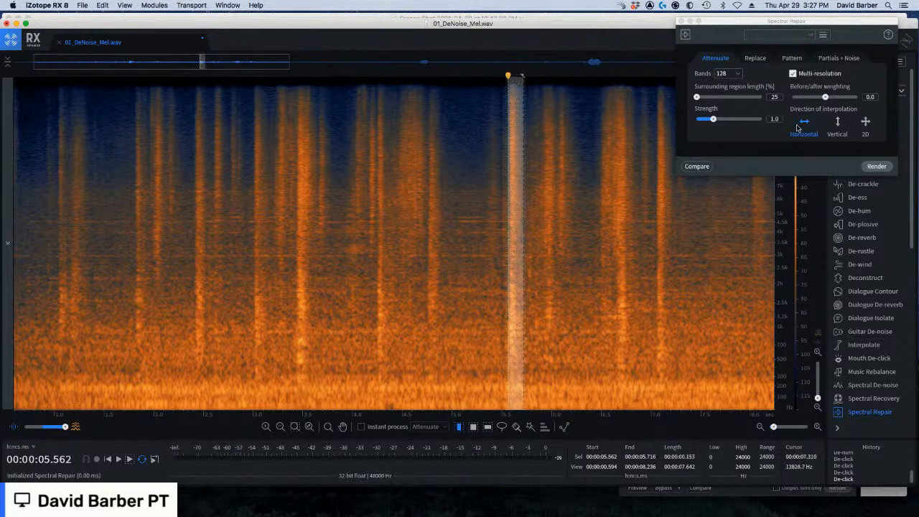
{"action": "left_click", "coordinate": [874, 167]}
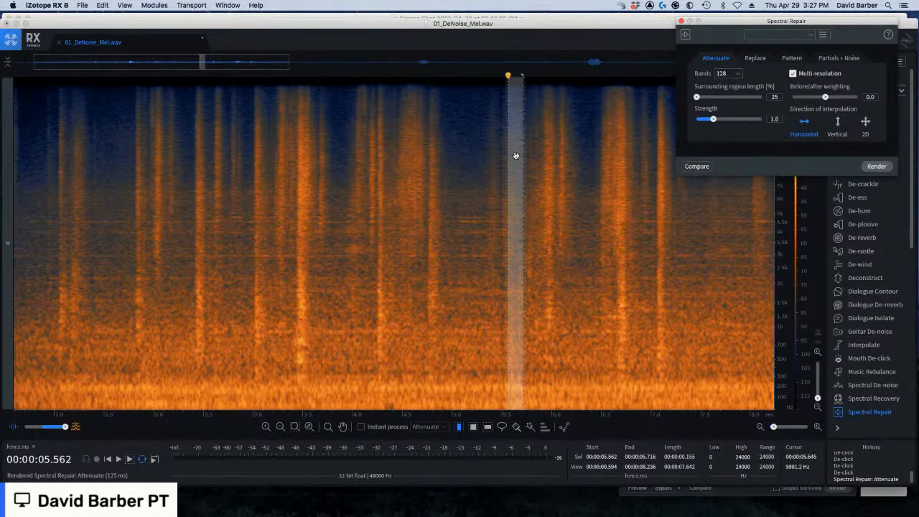
Clear the selection and turn on instant processing in Attenuate mode
{"action": "left_click", "coordinate": [487, 179]}
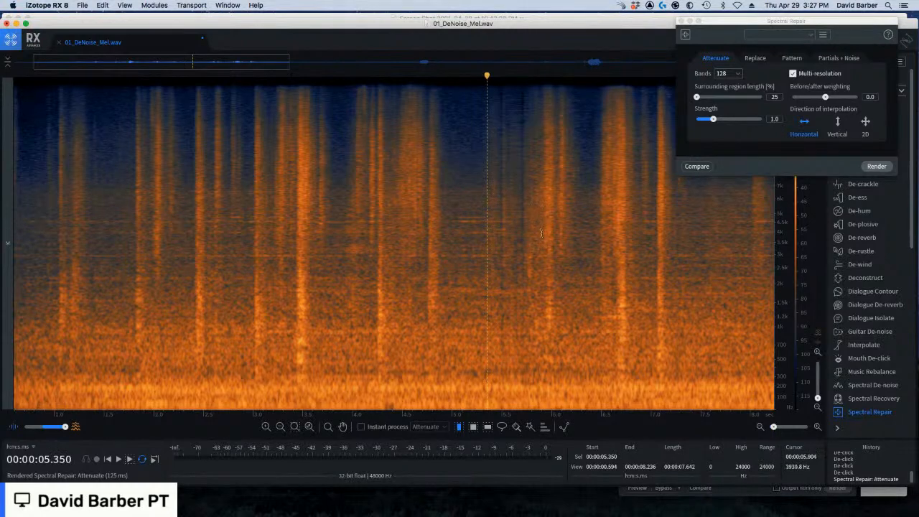
{"action": "left_click", "coordinate": [362, 426]}
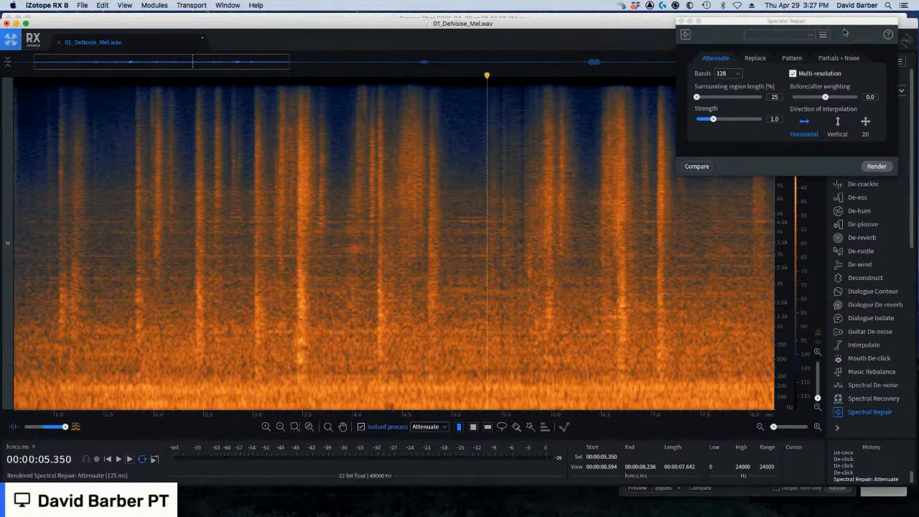
{"action": "left_click", "coordinate": [723, 32]}
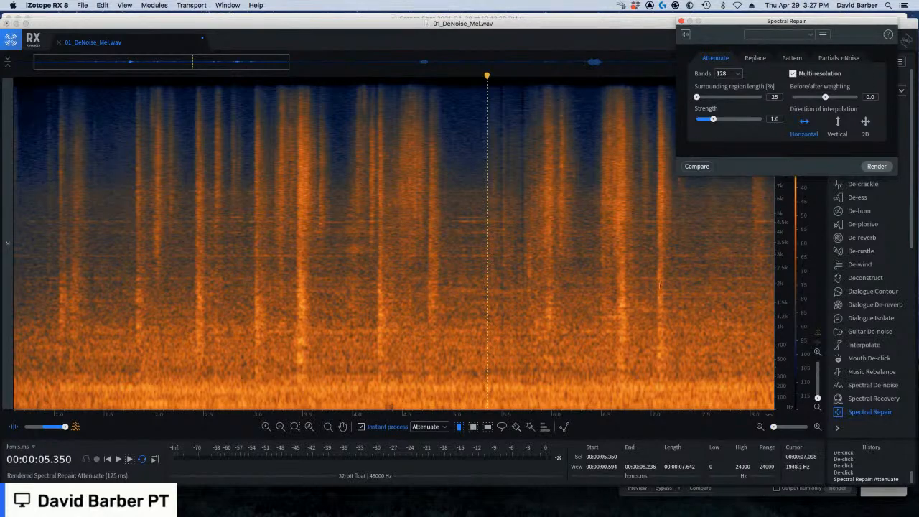
Instantly attenuate the clicks at about 7.1 s, 1.0 to 3.0 s, 3.4 s and 4.2 to 4.8 s using full-frequency time selections
{"action": "left_click", "coordinate": [652, 280]}
{"action": "left_click_drag", "start_coordinate": [653, 280], "coordinate": [672, 278]}
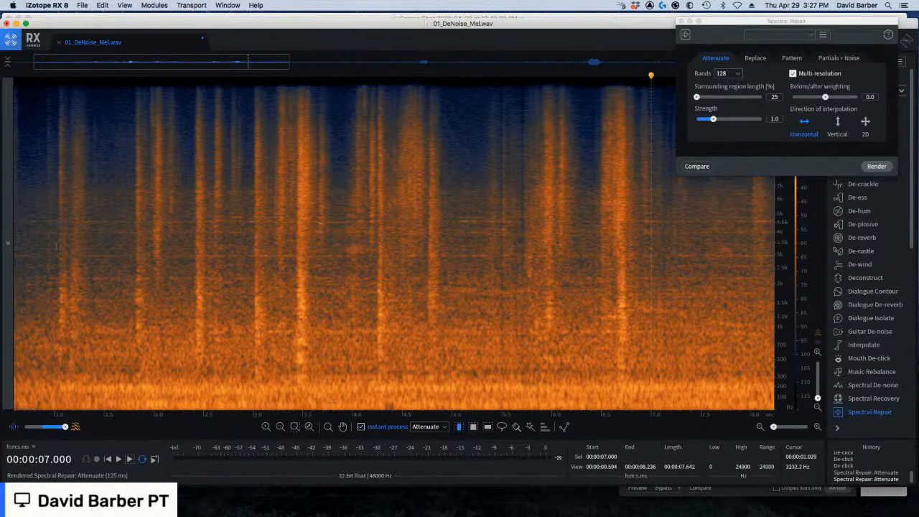
{"action": "left_click_drag", "start_coordinate": [57, 246], "coordinate": [257, 197]}
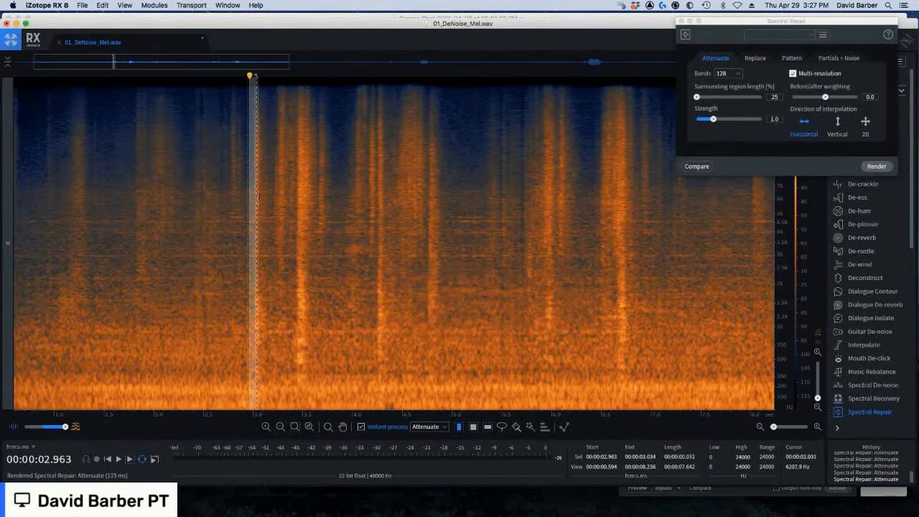
{"action": "left_click", "coordinate": [274, 197]}
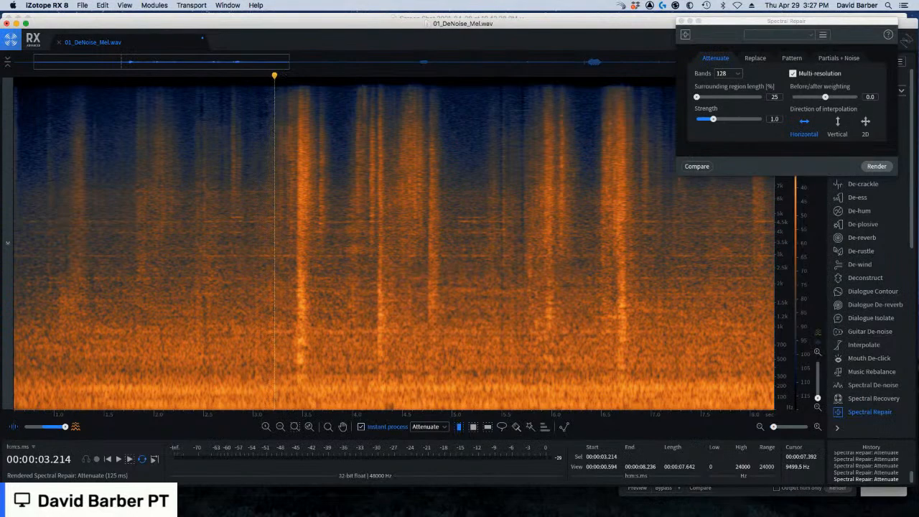
{"action": "left_click", "coordinate": [875, 165]}
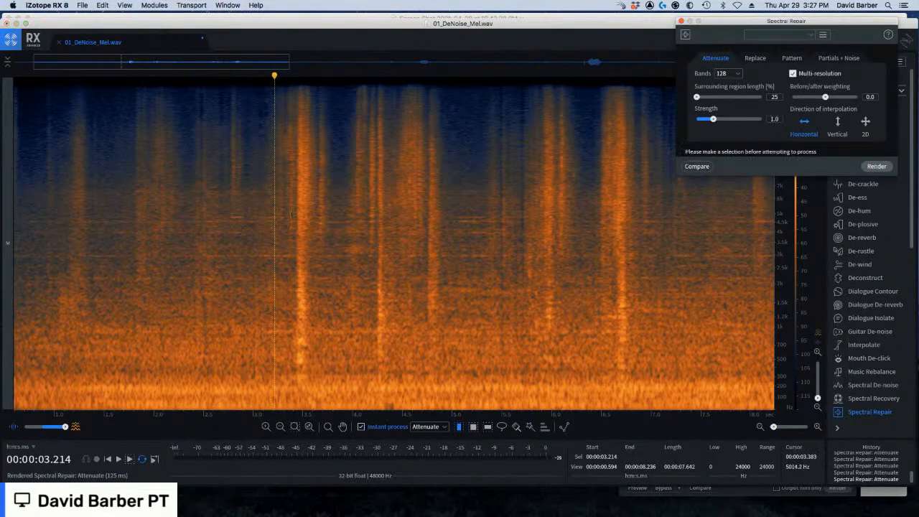
{"action": "left_click_drag", "start_coordinate": [292, 197], "coordinate": [306, 198]}
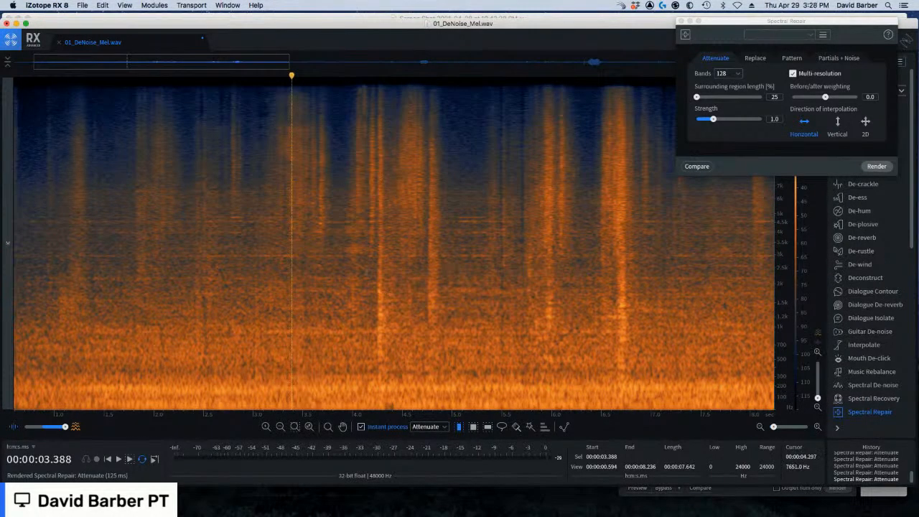
{"action": "left_click_drag", "start_coordinate": [377, 179], "coordinate": [442, 180]}
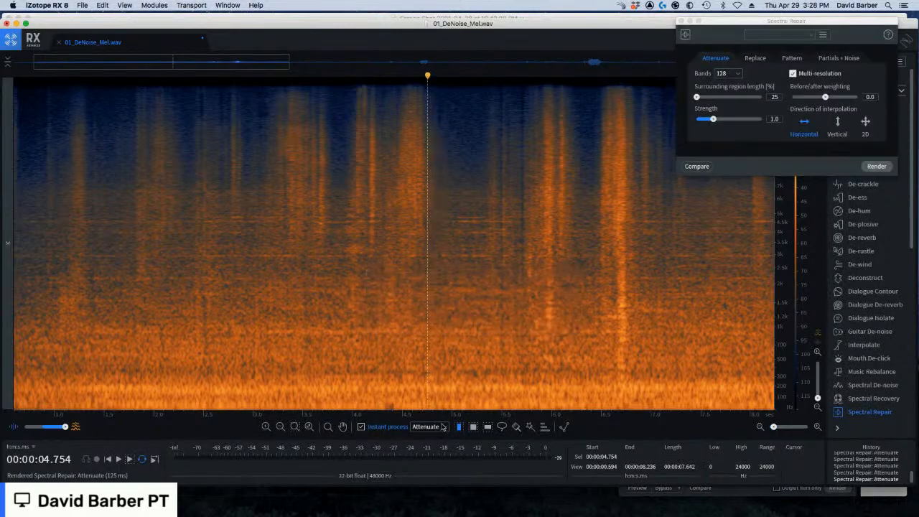
Attenuate remaining noise at about 4.4 to 4.9, 4.0 to 4.3, 3.3 to 3.9 and 5.7 to 6.3 s using time-frequency selections, and close Spectral Repair
{"action": "left_click", "coordinate": [473, 427]}
{"action": "left_click", "coordinate": [418, 176]}
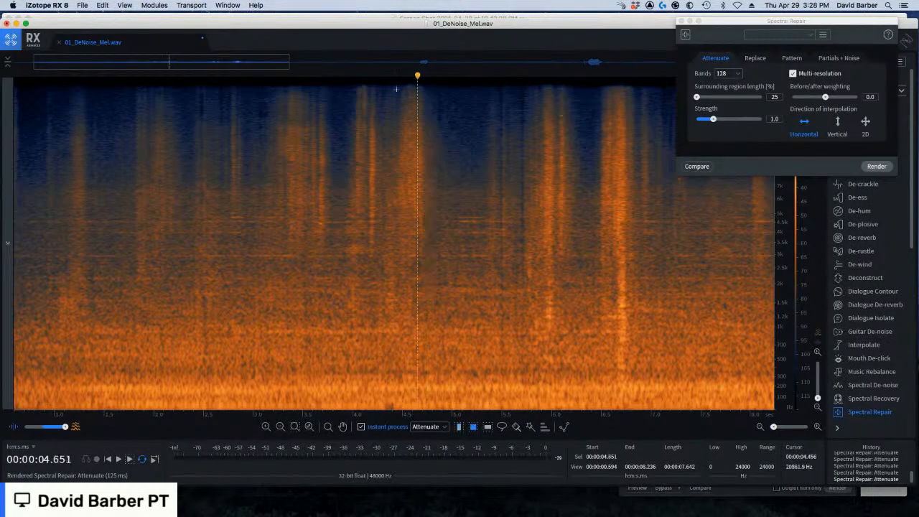
{"action": "left_click_drag", "start_coordinate": [396, 88], "coordinate": [440, 237]}
{"action": "left_click_drag", "start_coordinate": [356, 87], "coordinate": [384, 202]}
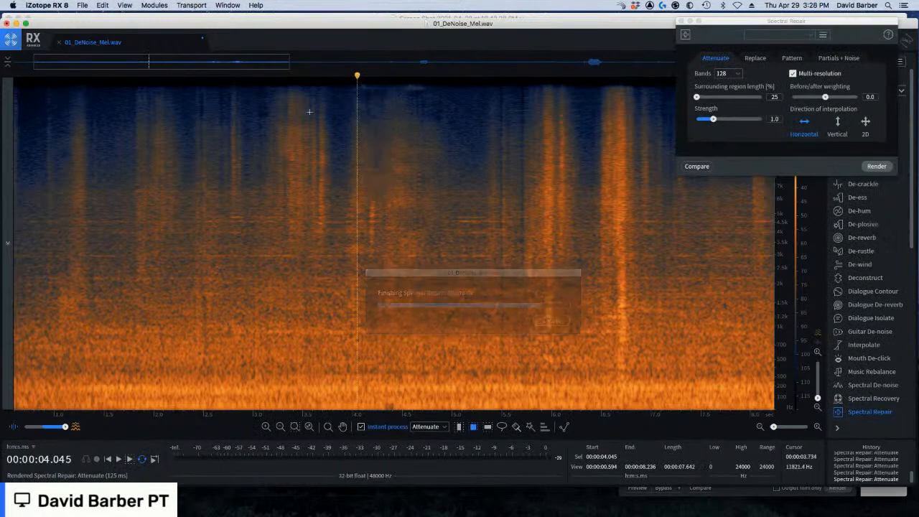
{"action": "left_click_drag", "start_coordinate": [281, 88], "coordinate": [338, 184]}
{"action": "left_click_drag", "start_coordinate": [280, 180], "coordinate": [328, 230]}
{"action": "left_click_drag", "start_coordinate": [363, 191], "coordinate": [368, 205]}
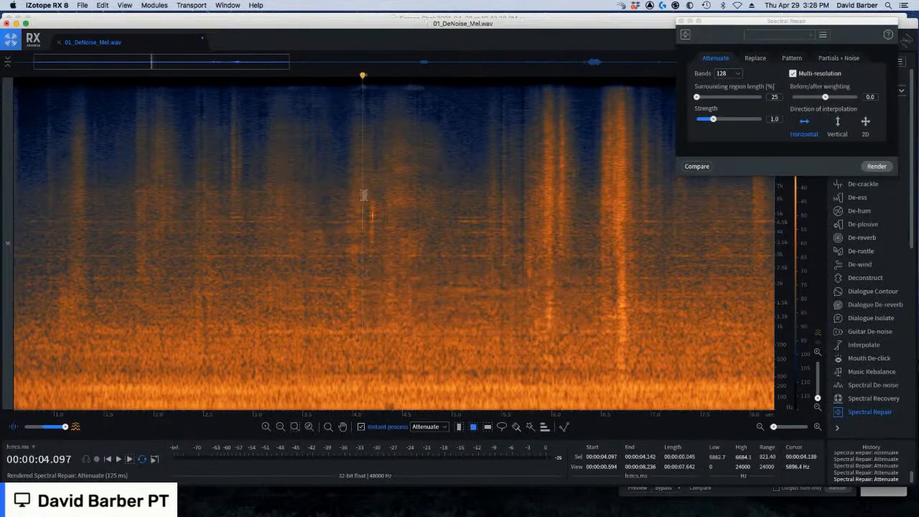
{"action": "left_click_drag", "start_coordinate": [524, 90], "coordinate": [579, 349]}
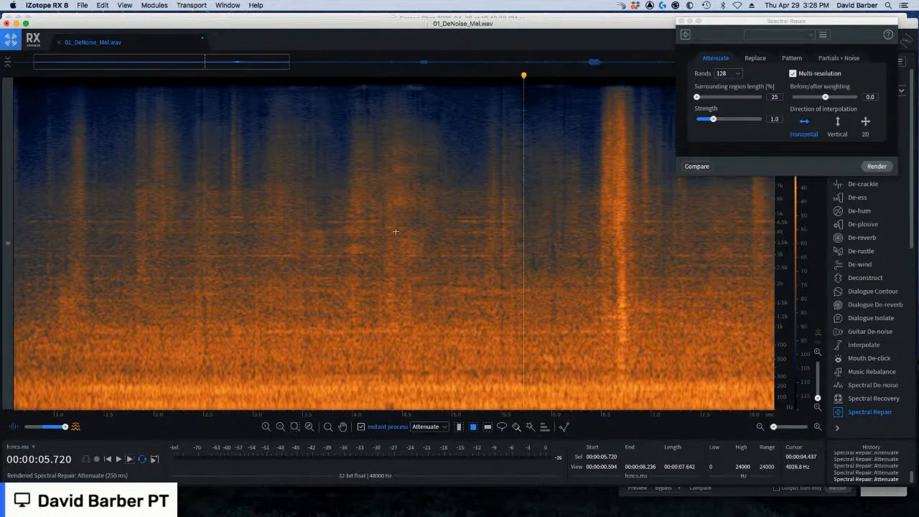
{"action": "scroll", "coordinate": [395, 235], "scroll_direction": "down", "scroll_amount": 8}
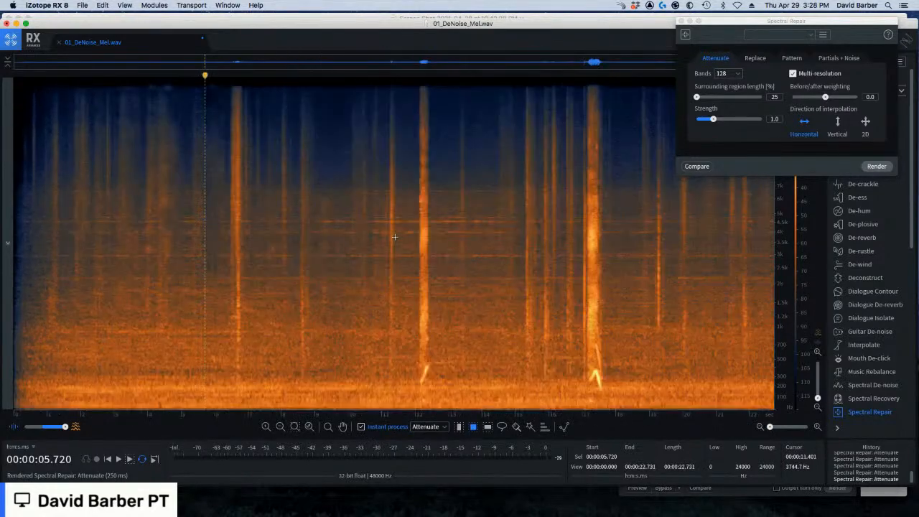
{"action": "left_click", "coordinate": [680, 22]}
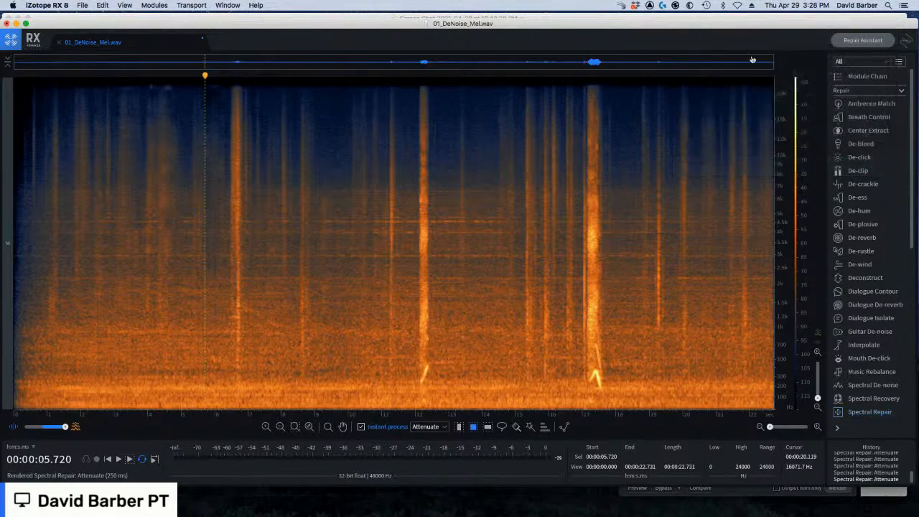
{"action": "left_click", "coordinate": [859, 210]}
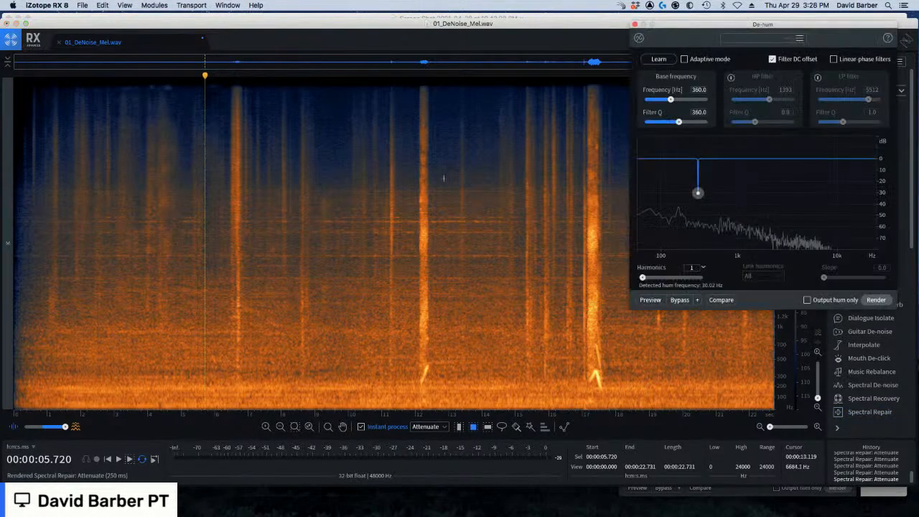
{"action": "left_click_drag", "start_coordinate": [434, 165], "coordinate": [512, 256]}
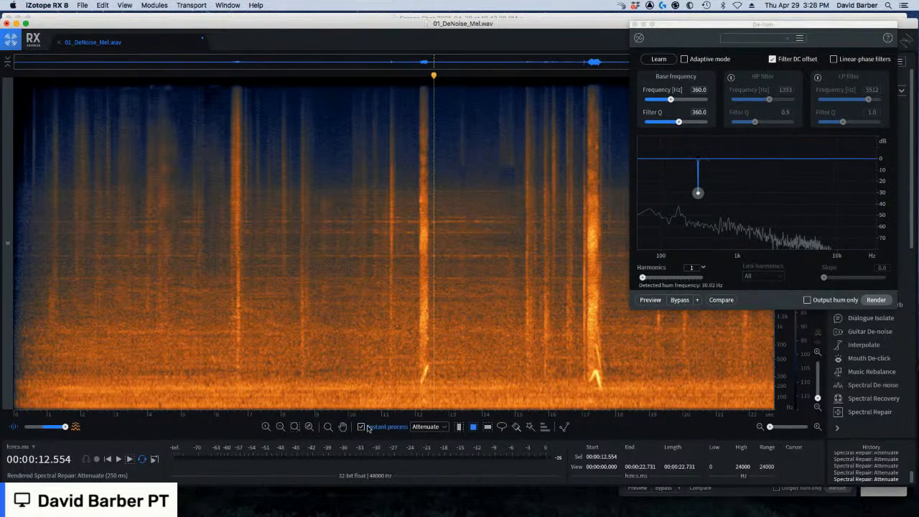
{"action": "key", "text": "super+z"}
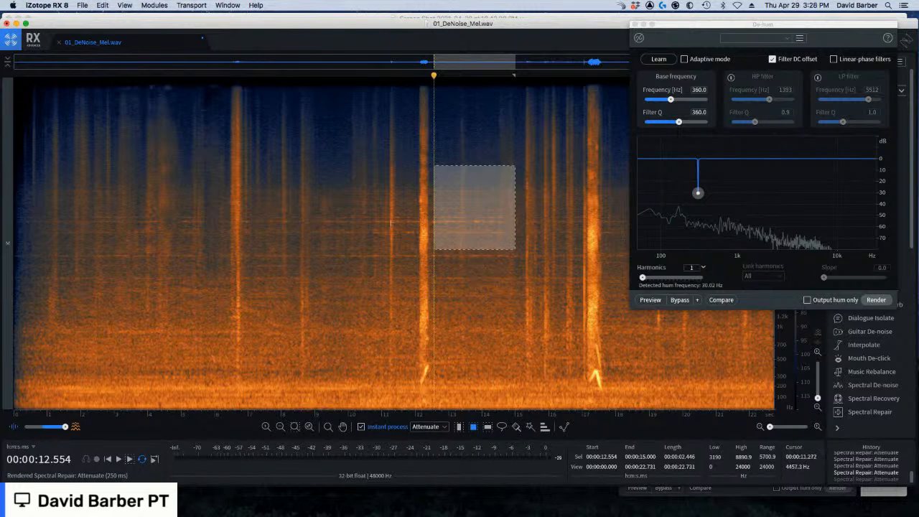
{"action": "left_click", "coordinate": [267, 160]}
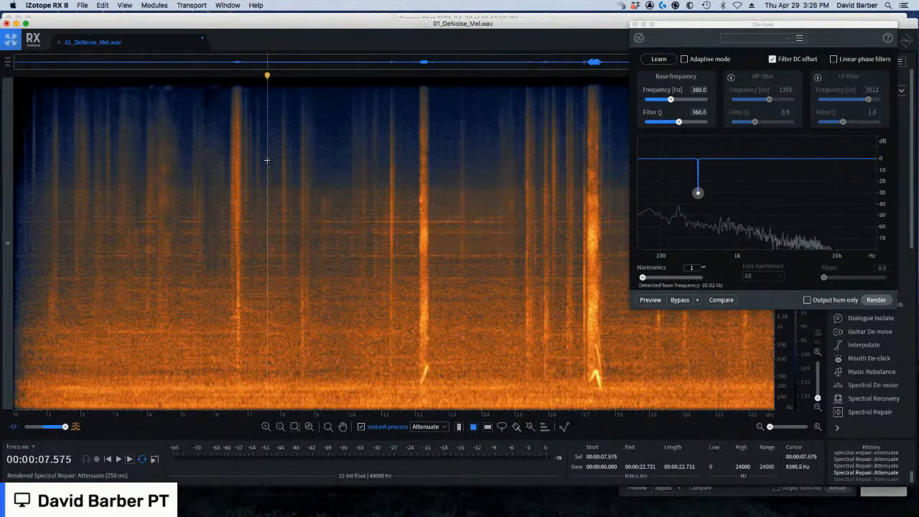
{"action": "left_click", "coordinate": [635, 25]}
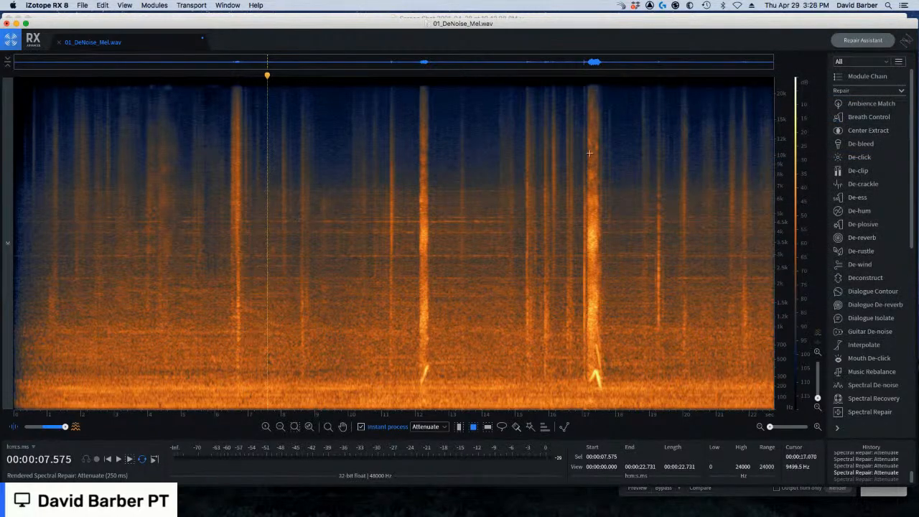
Open Spectral Repair and set Attenuate to vertical interpolation, 4096 bands and a surrounding region length of 53%
{"action": "left_click", "coordinate": [881, 412]}
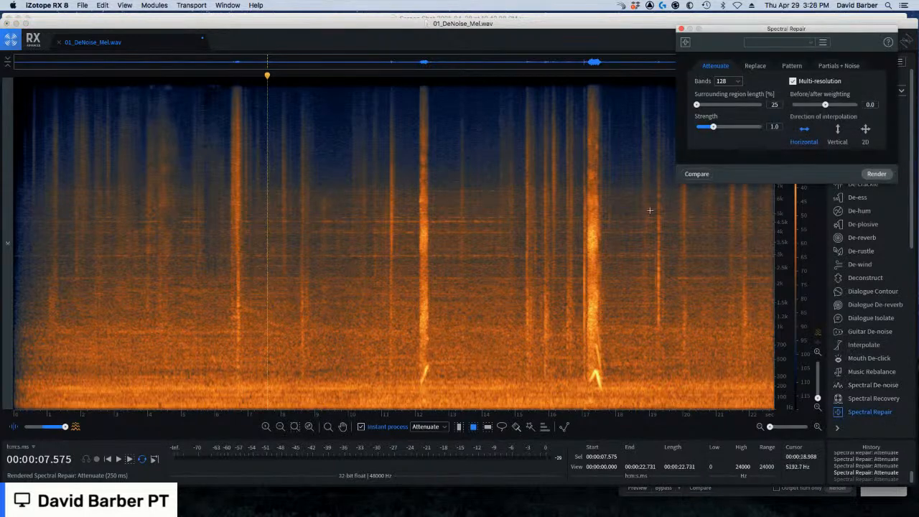
{"action": "left_click", "coordinate": [837, 130]}
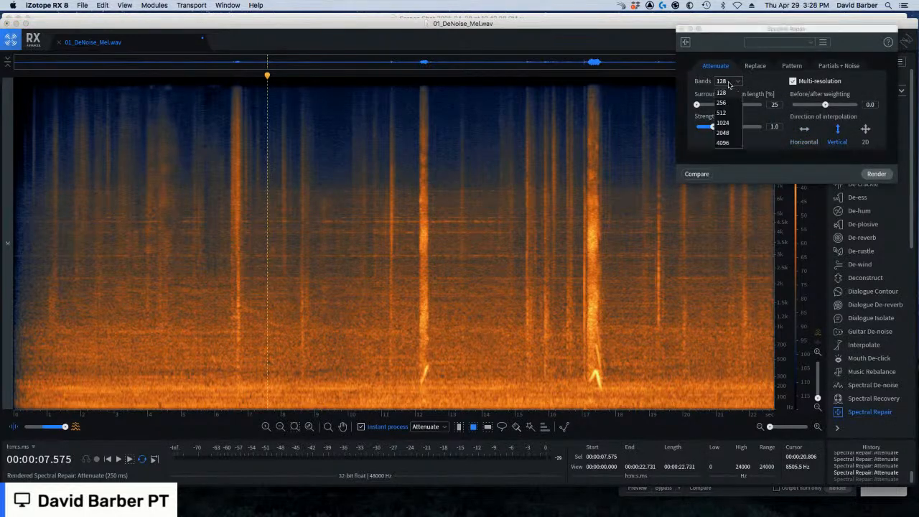
{"action": "left_click", "coordinate": [723, 142]}
{"action": "left_click", "coordinate": [446, 221]}
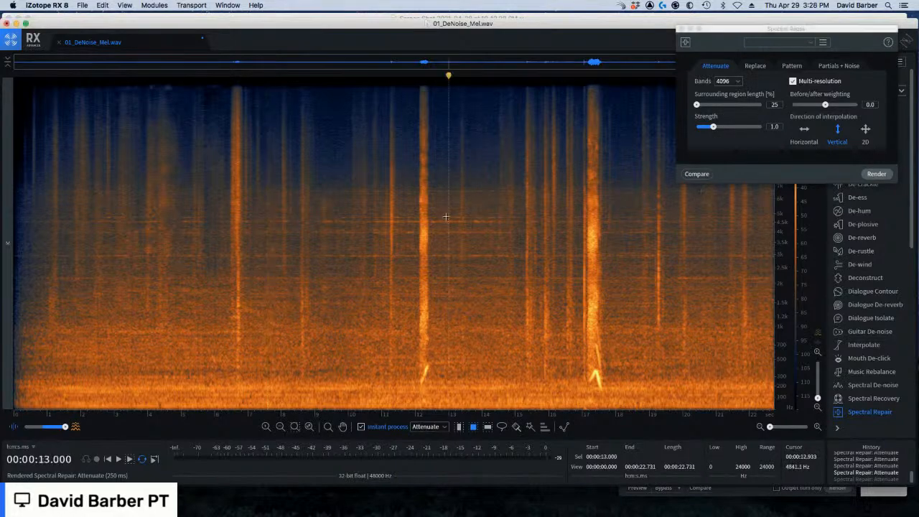
{"action": "left_click", "coordinate": [446, 215]}
{"action": "scroll", "coordinate": [443, 219], "scroll_direction": "up", "scroll_amount": 3}
{"action": "scroll", "coordinate": [443, 219], "scroll_direction": "up", "scroll_amount": 4}
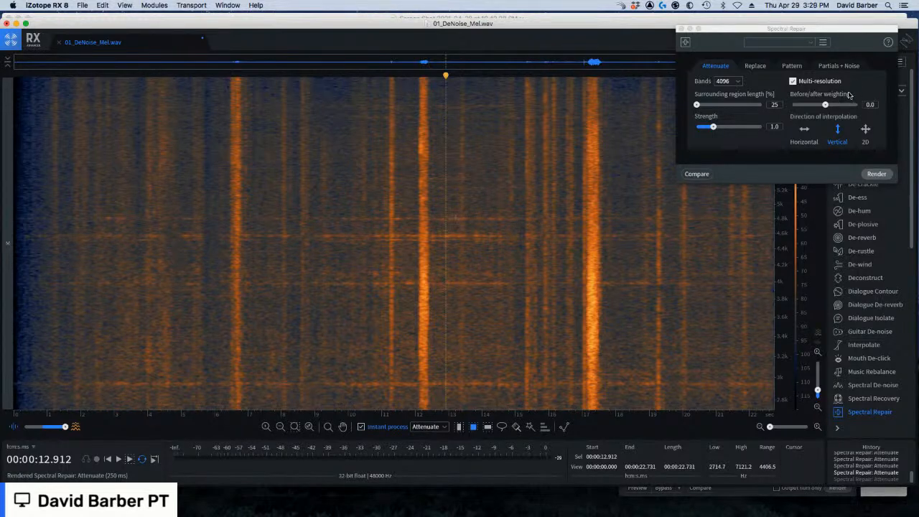
{"action": "left_click", "coordinate": [707, 105]}
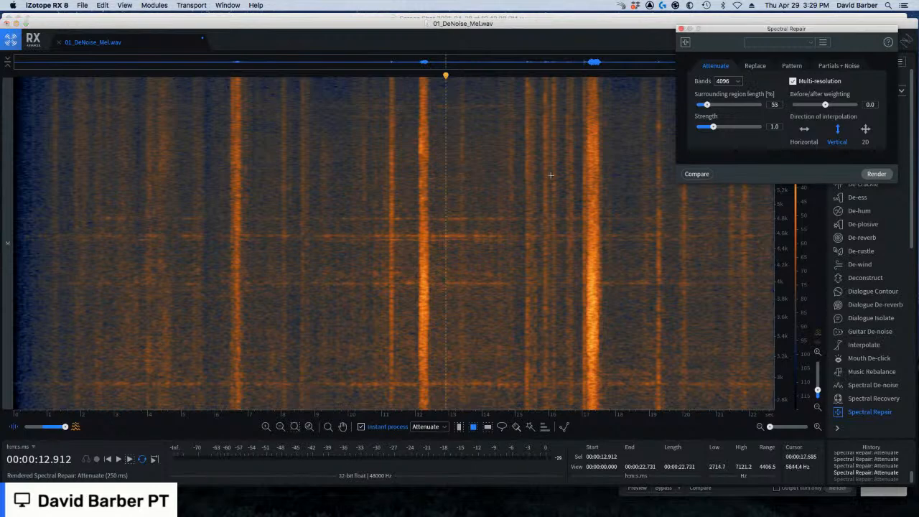
Switch to frequency selection, set Attenuate's before/after weighting to 0.4, and leave instant processing enabled
{"action": "left_click", "coordinate": [388, 428]}
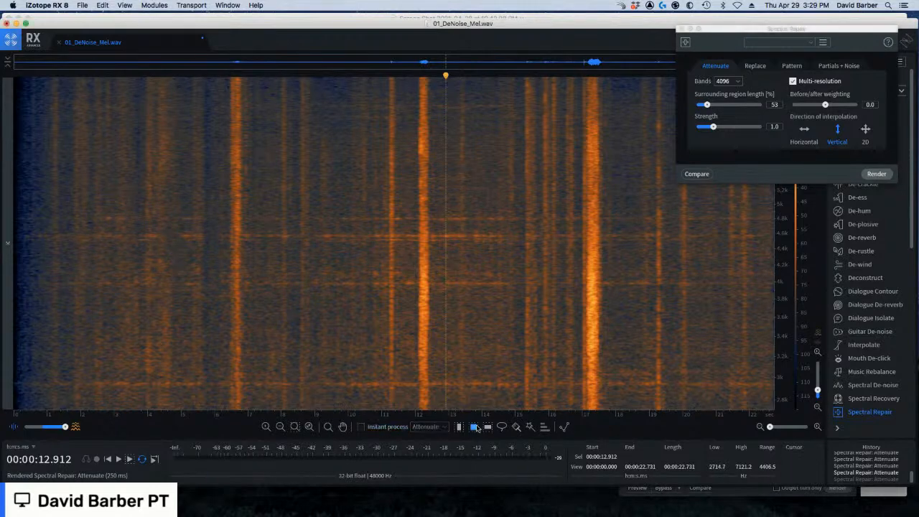
{"action": "left_click", "coordinate": [487, 427]}
{"action": "left_click_drag", "start_coordinate": [372, 214], "coordinate": [375, 221]}
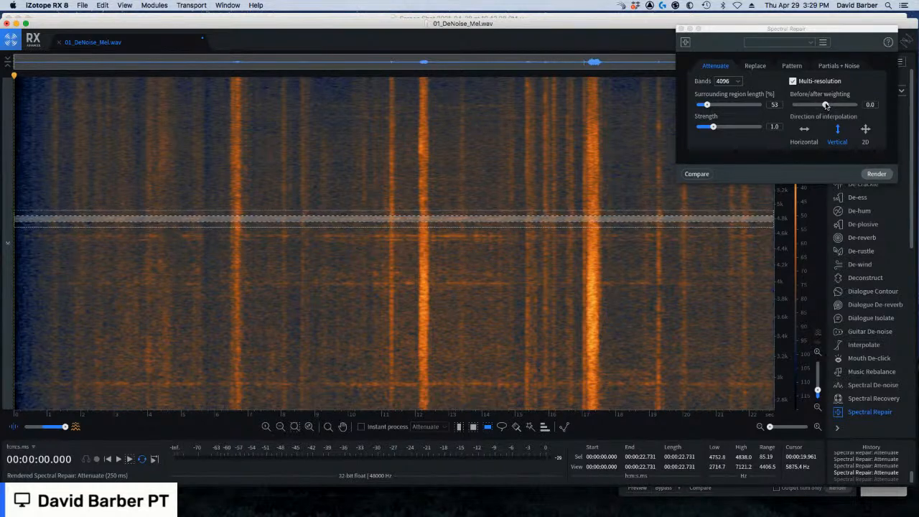
{"action": "mouse_move", "coordinate": [826, 105]}
{"action": "left_mouse_down"}
{"action": "mouse_move", "coordinate": [846, 105]}
{"action": "mouse_move", "coordinate": [797, 106]}
{"action": "mouse_move", "coordinate": [843, 105]}
{"action": "left_mouse_up"}
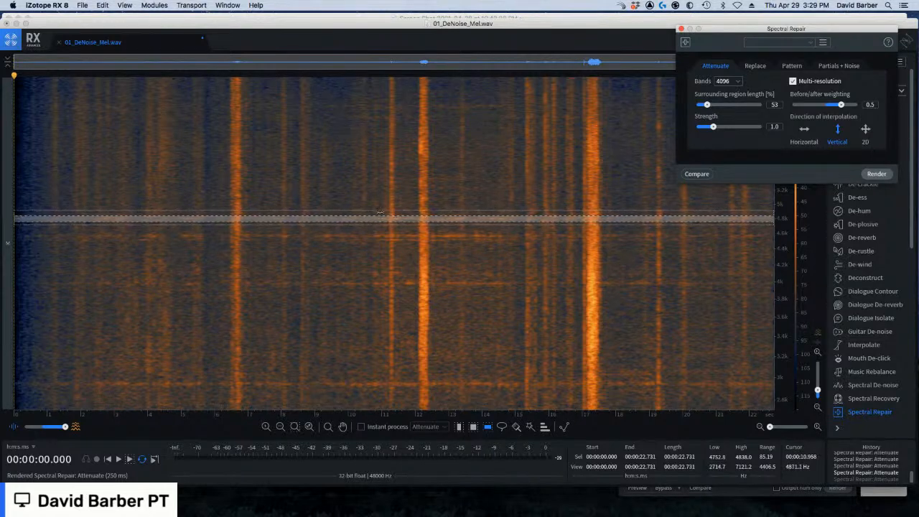
{"action": "left_click", "coordinate": [379, 211]}
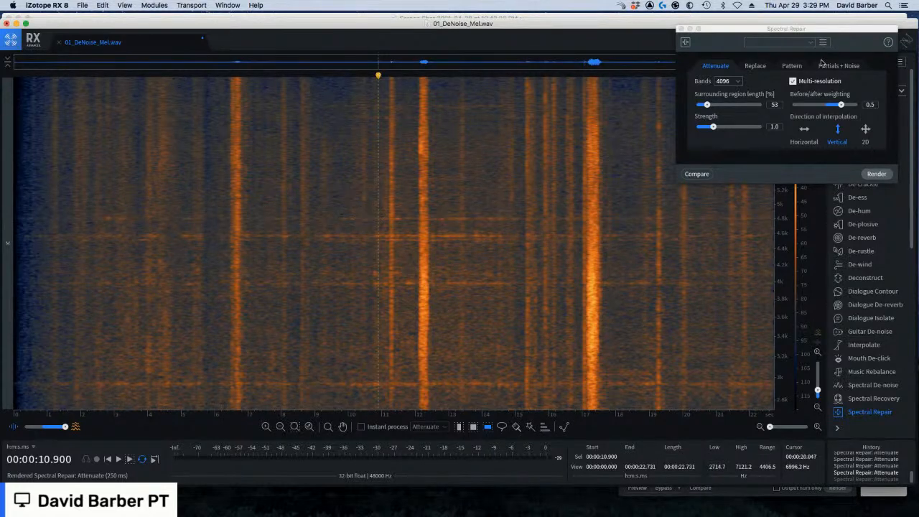
{"action": "left_click_drag", "start_coordinate": [841, 105], "coordinate": [839, 104]}
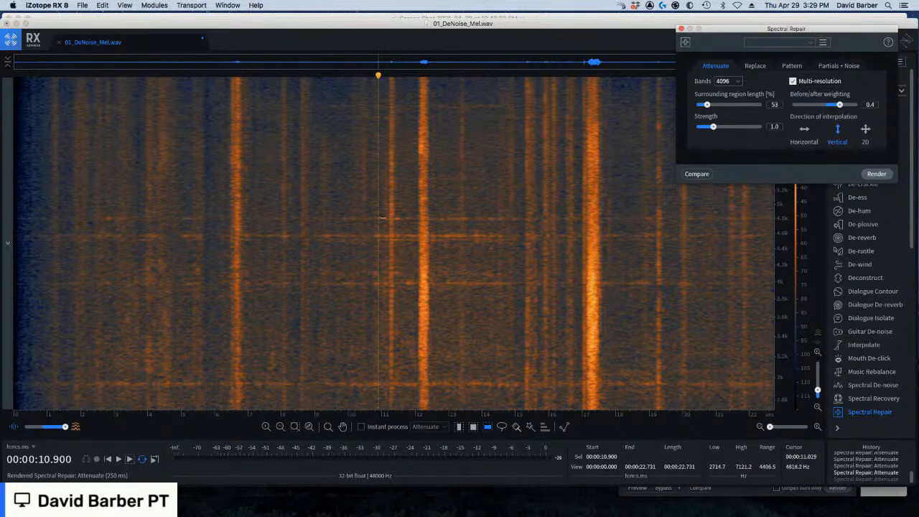
{"action": "left_click", "coordinate": [384, 428]}
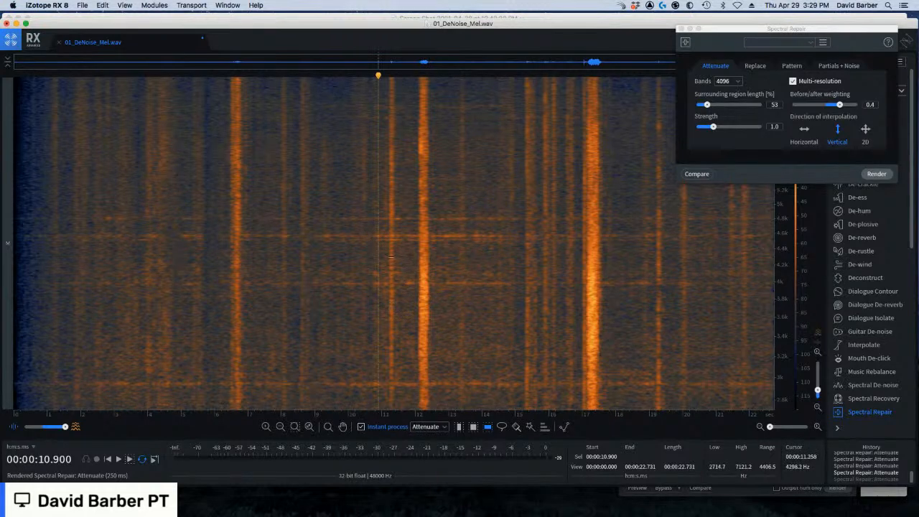
Instantly attenuate the steady tones at about 4.5 to 4.8 kHz, 4 kHz and 2.9 kHz across the whole recording
{"action": "left_click_drag", "start_coordinate": [380, 214], "coordinate": [389, 243]}
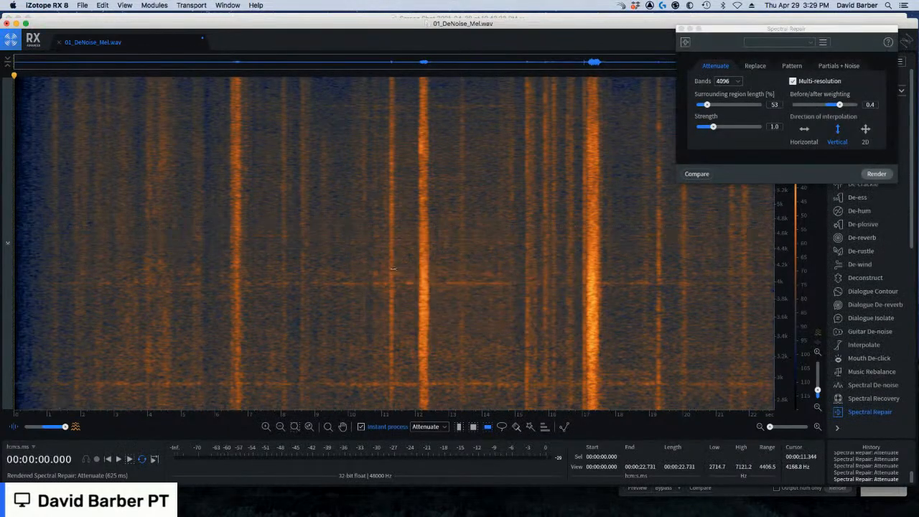
{"action": "left_click_drag", "start_coordinate": [386, 281], "coordinate": [386, 275]}
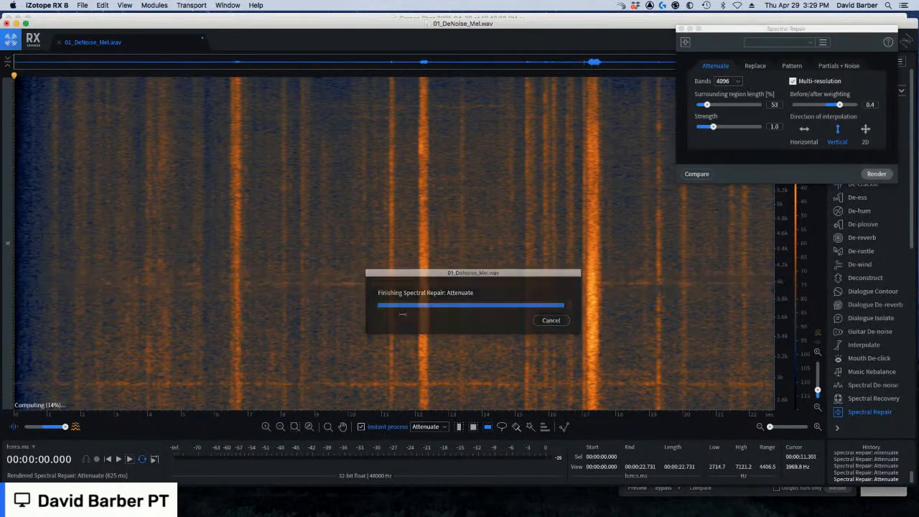
{"action": "left_click_drag", "start_coordinate": [402, 387], "coordinate": [402, 379]}
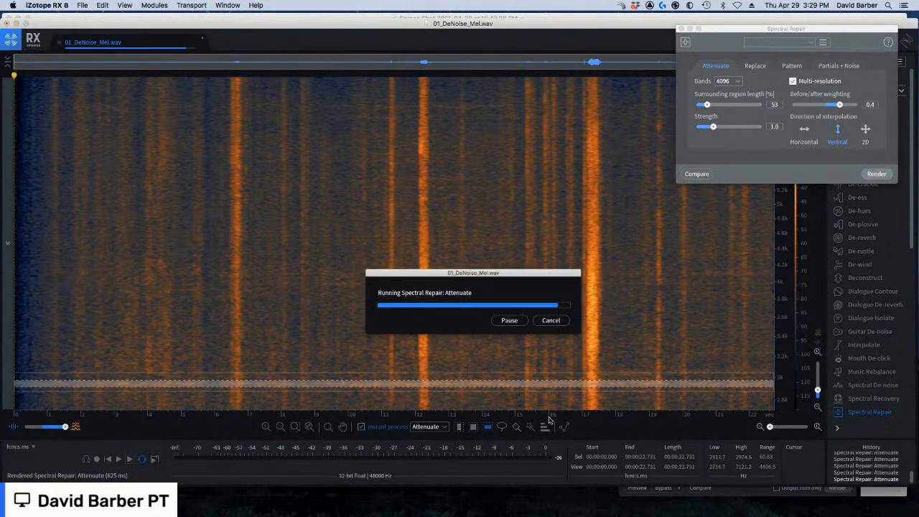
{"action": "left_click", "coordinate": [309, 426]}
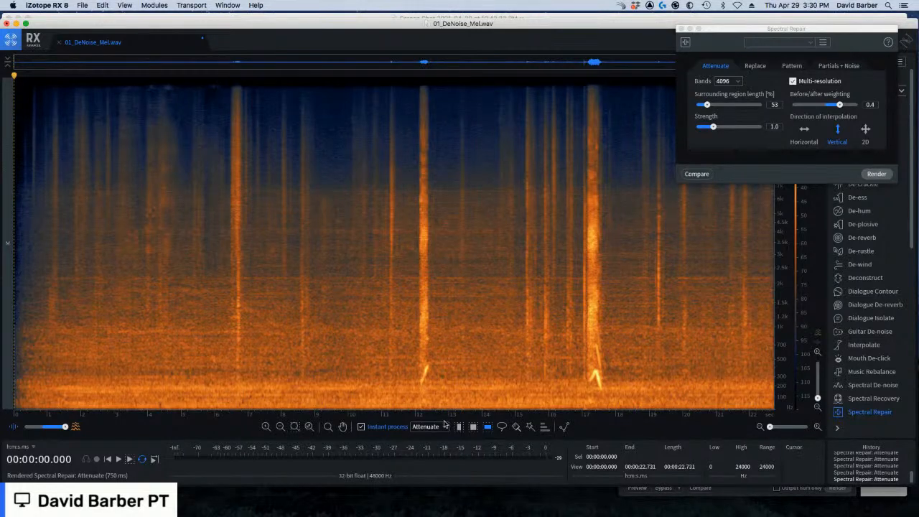
With instant processing off, select everything below about 264 Hz and render Dialogue Isolate with a noise gain of -7 dB
{"action": "left_click", "coordinate": [391, 427]}
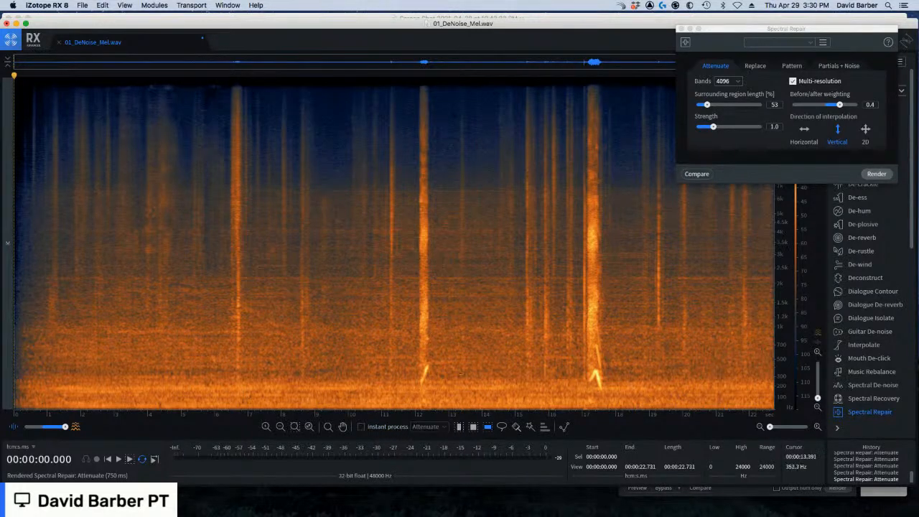
{"action": "left_click_drag", "start_coordinate": [449, 379], "coordinate": [422, 409]}
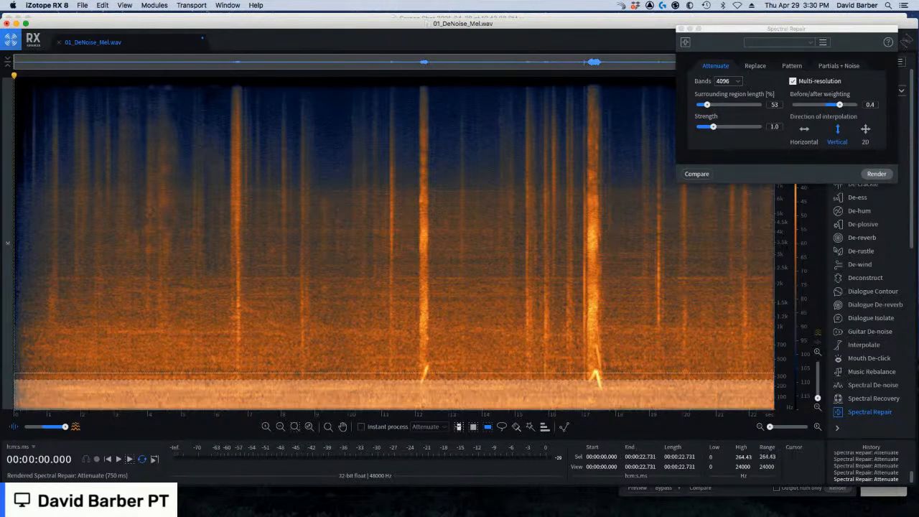
{"action": "left_click", "coordinate": [871, 318]}
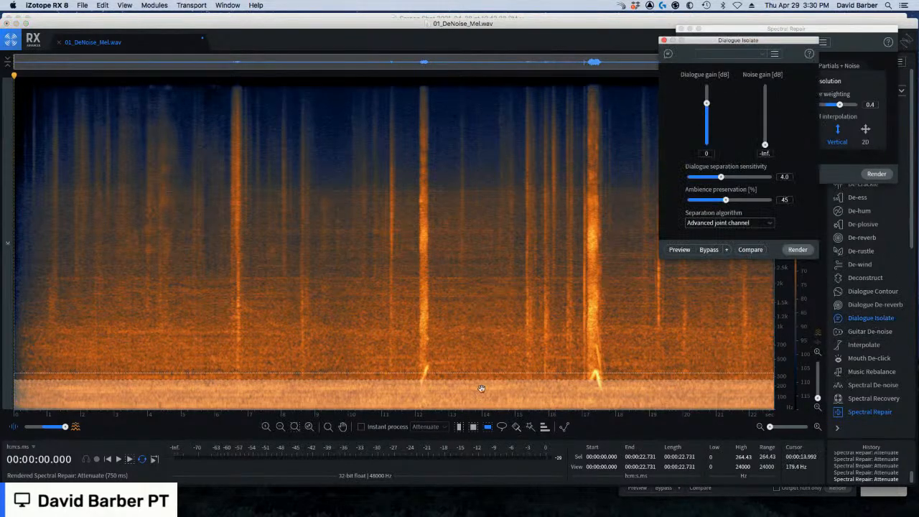
{"action": "left_click_drag", "start_coordinate": [765, 145], "coordinate": [765, 117]}
{"action": "left_click", "coordinate": [798, 250]}
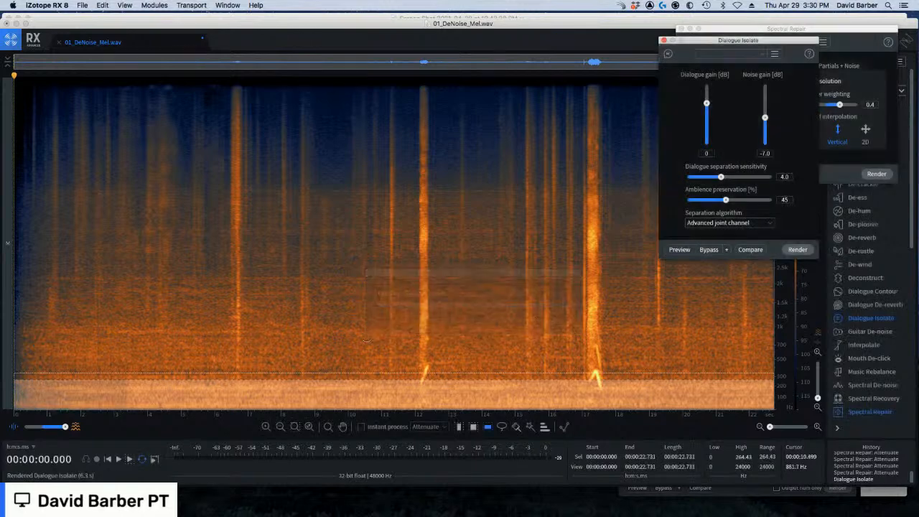
Select the entire recording and render Dialogue Isolate with a noise gain of -10 dB
{"action": "left_click", "coordinate": [362, 306]}
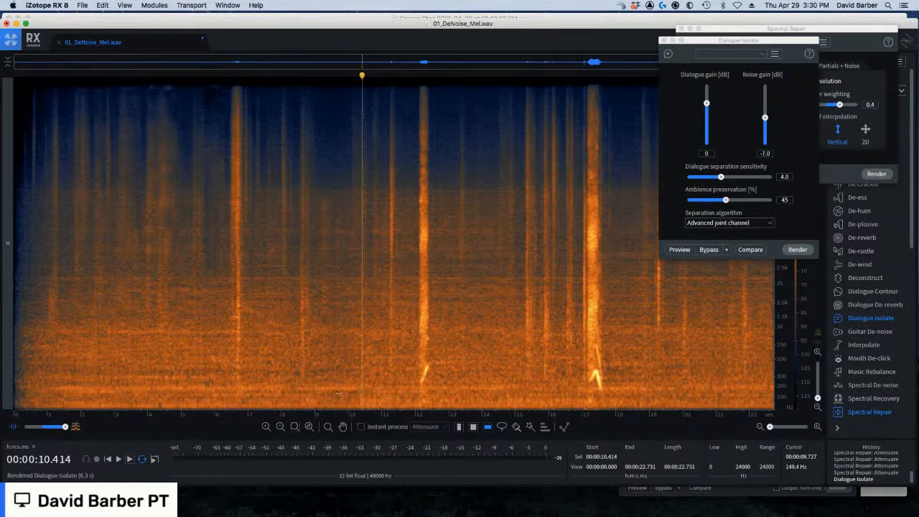
{"action": "key", "text": "super+a"}
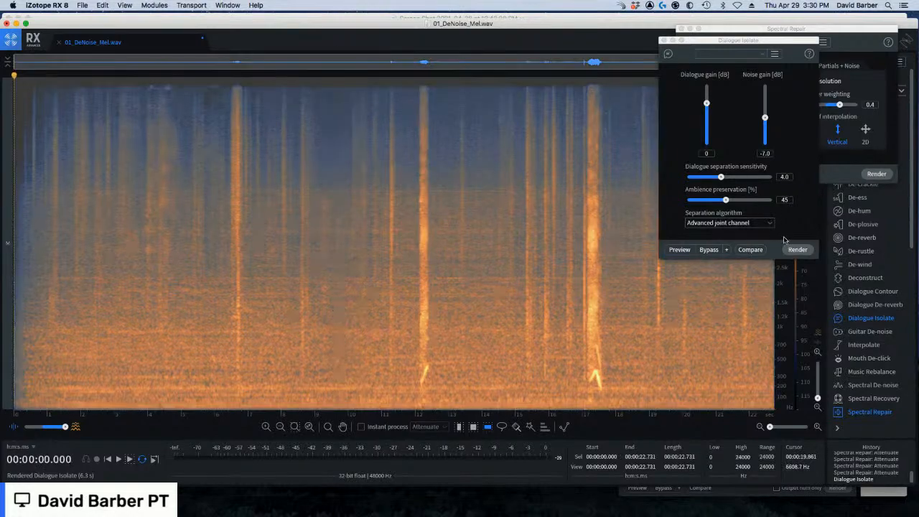
{"action": "left_click_drag", "start_coordinate": [765, 117], "coordinate": [764, 121]}
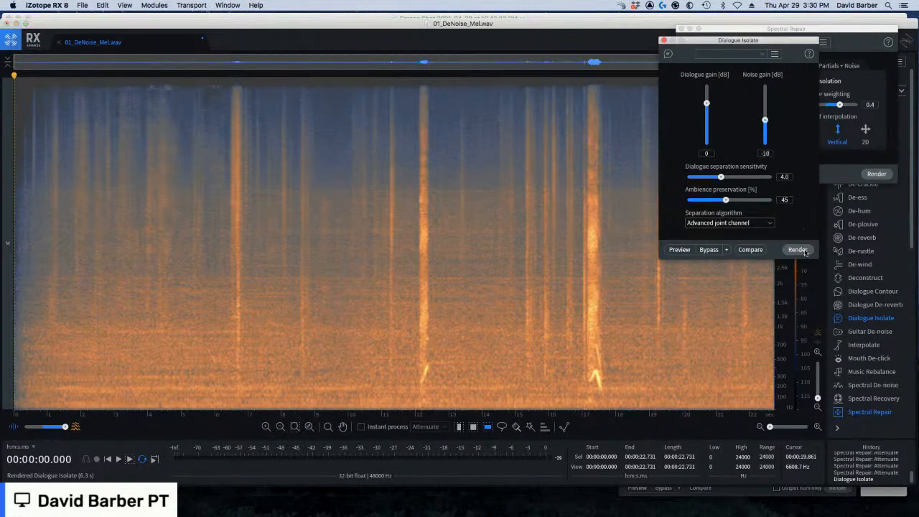
{"action": "left_click", "coordinate": [801, 249]}
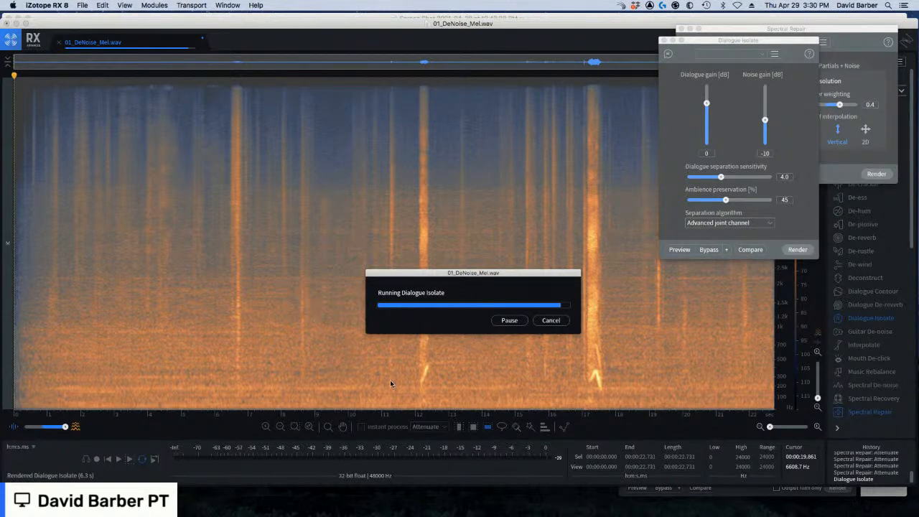
Listen to the processed dialogue from about 10.6 s, and close Dialogue Isolate and Spectral Repair
{"action": "left_click", "coordinate": [367, 253]}
{"action": "key", "text": "space"}
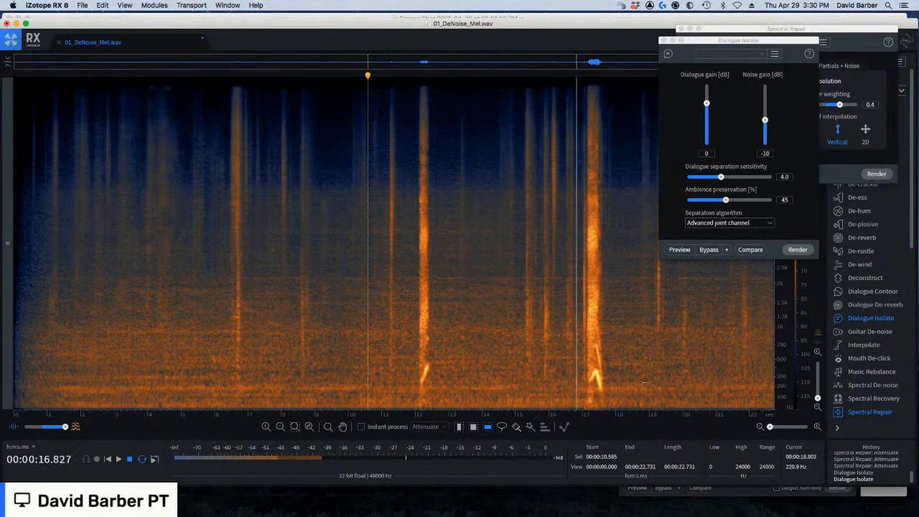
{"action": "left_click", "coordinate": [612, 240]}
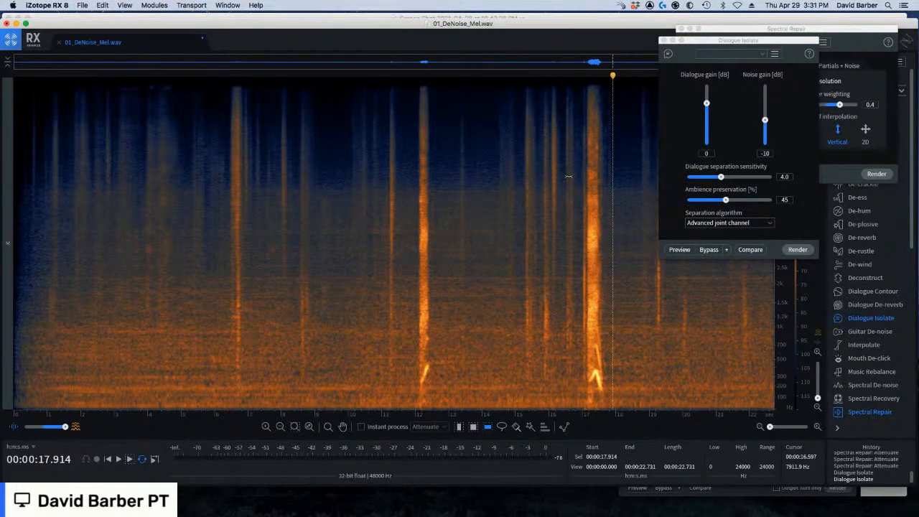
{"action": "left_click", "coordinate": [663, 40]}
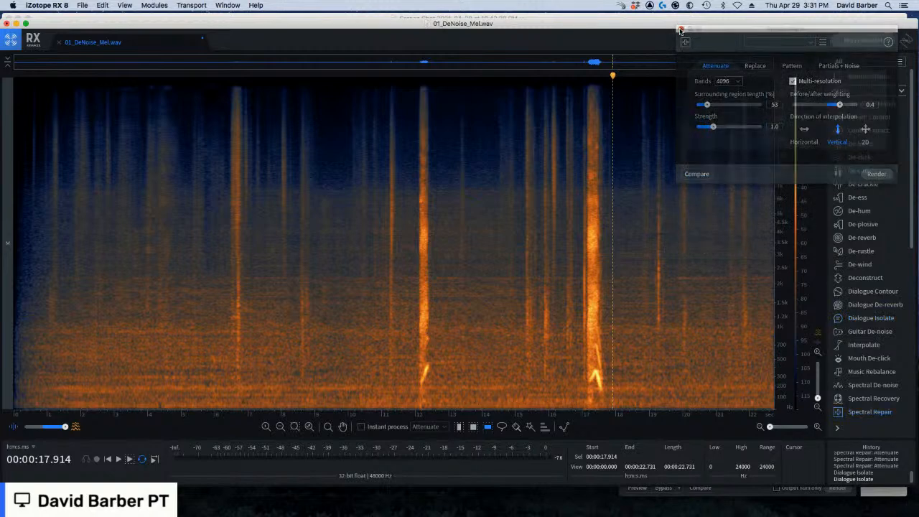
{"action": "left_click", "coordinate": [679, 30]}
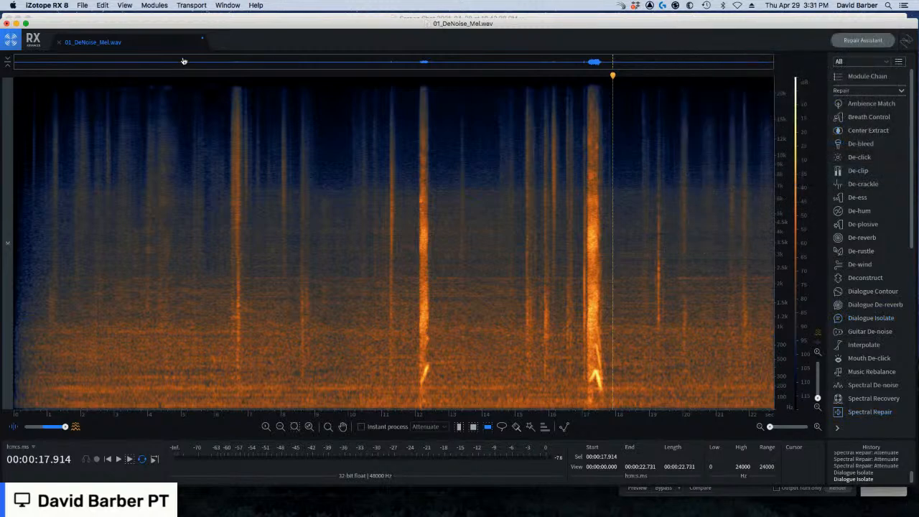
Close 01_DeNoise_Mel.wav without saving its changes and switch to another application
{"action": "left_click", "coordinate": [59, 41]}
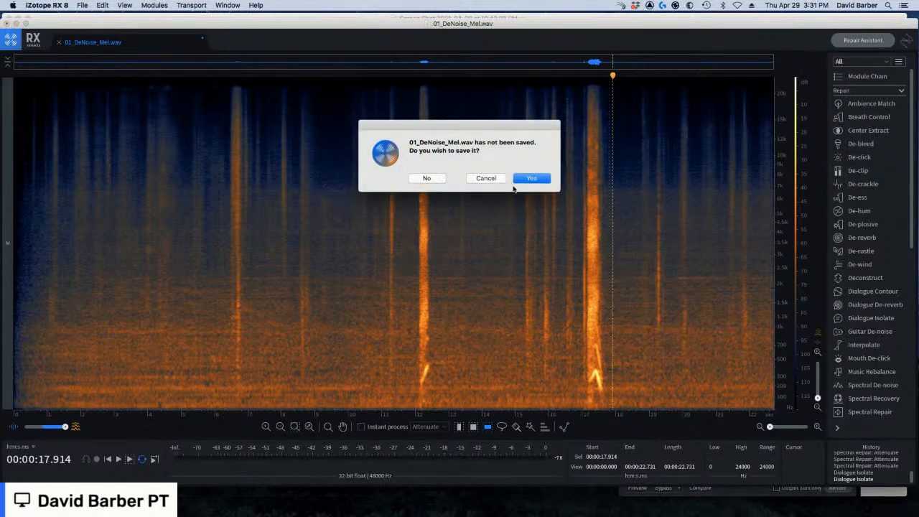
{"action": "left_click", "coordinate": [424, 180]}
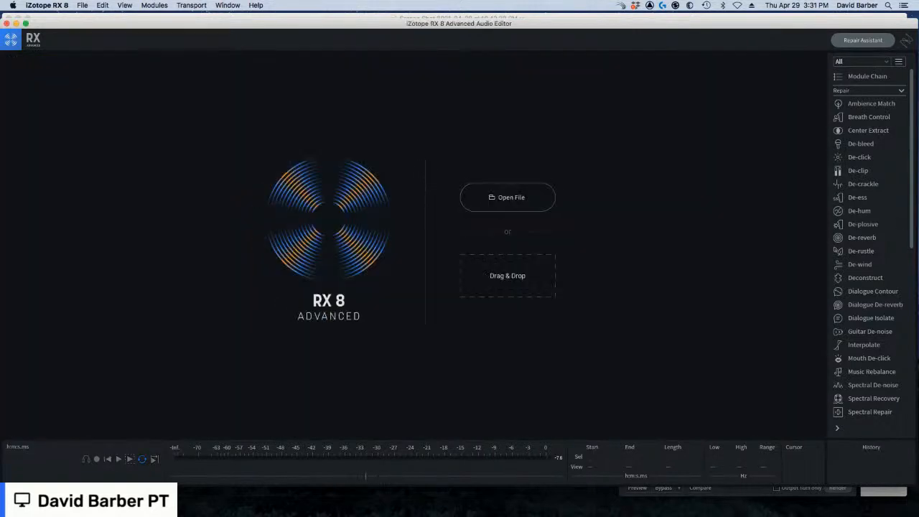
{"action": "key", "text": "super+Tab"}
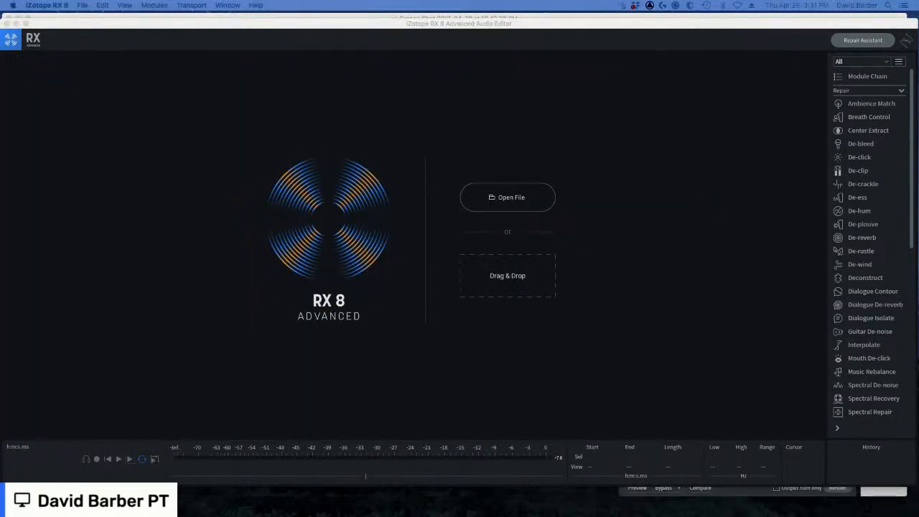
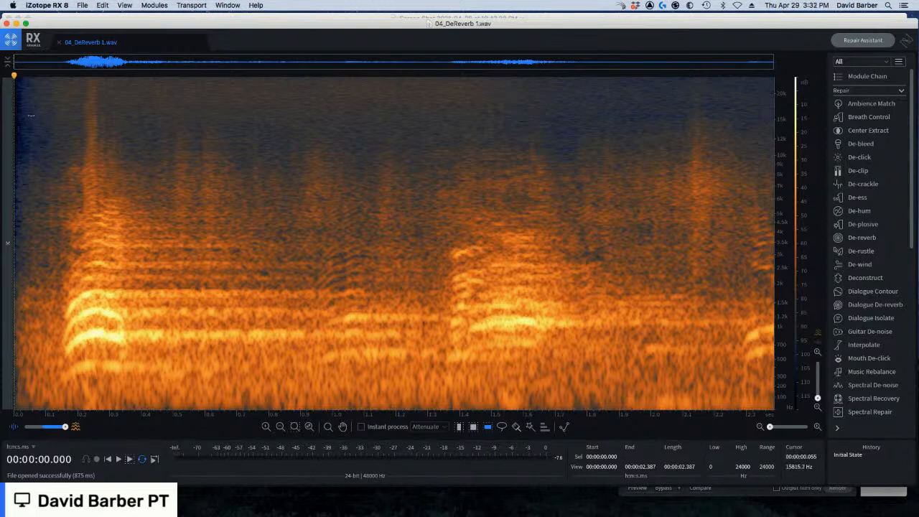
Play 04_DeReverb 1.wav from near its start to listen to the untreated reverb
{"action": "left_click", "coordinate": [21, 104]}
{"action": "key", "text": "space"}
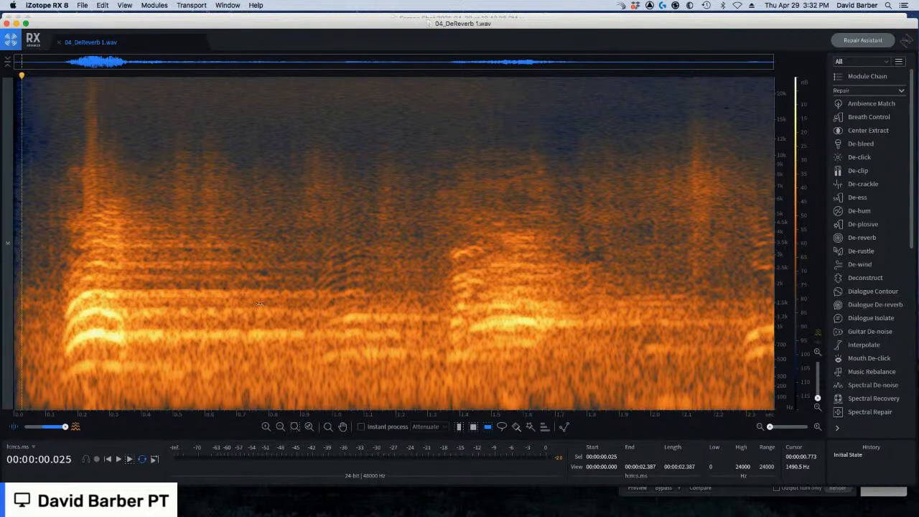
{"action": "key", "text": "space"}
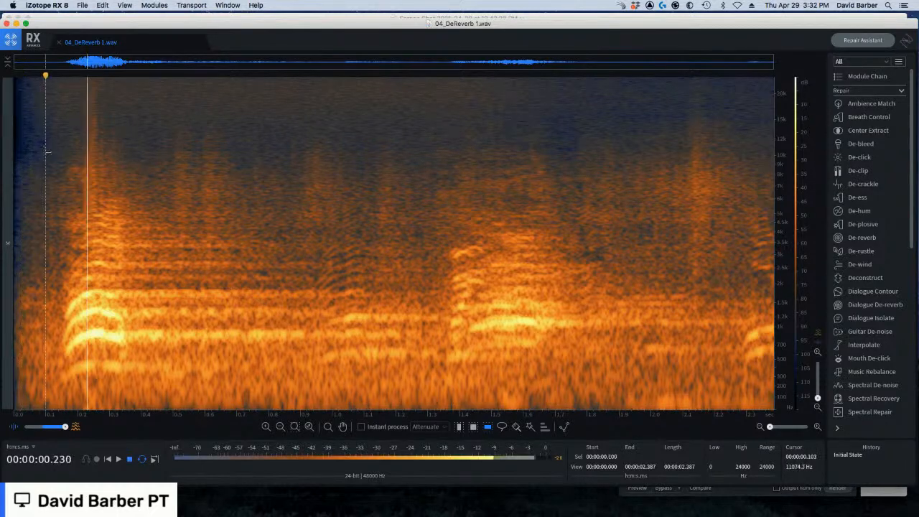
{"action": "key", "text": "space"}
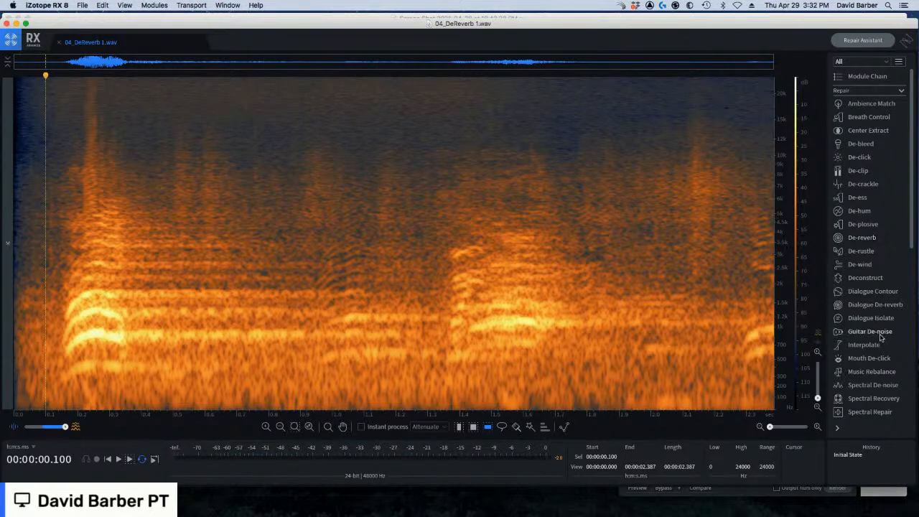
Render Dialogue De-reverb on the whole clip with Reduction at -25 dB and play the result from about 0.08 s
{"action": "scroll", "coordinate": [881, 338], "scroll_direction": "down", "scroll_amount": 3}
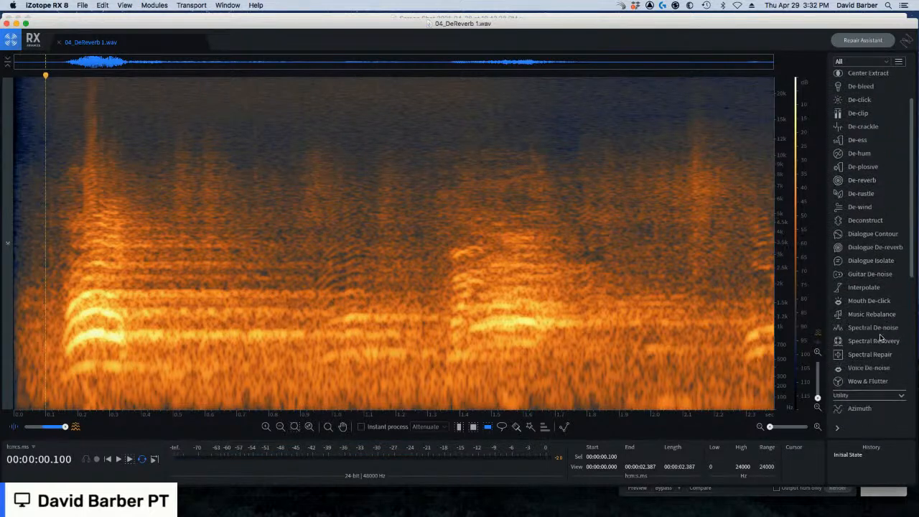
{"action": "left_click", "coordinate": [880, 248]}
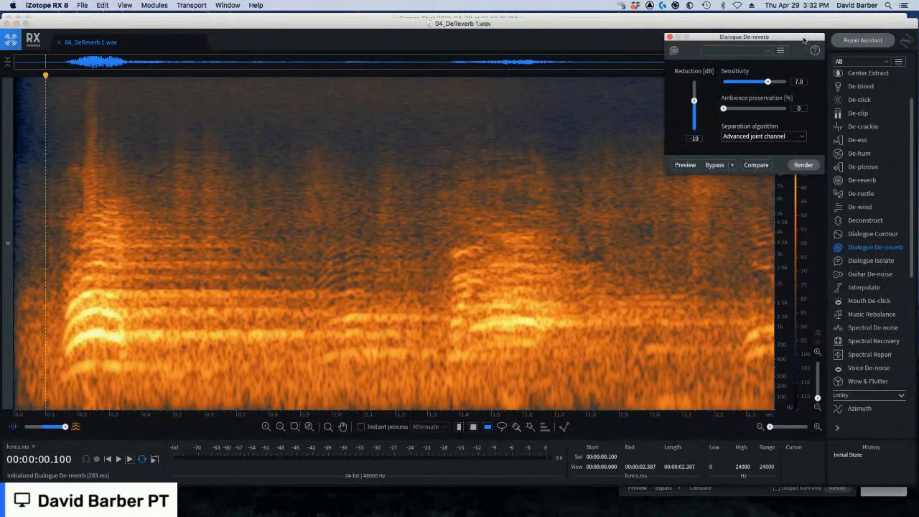
{"action": "left_click_drag", "start_coordinate": [804, 37], "coordinate": [762, 14]}
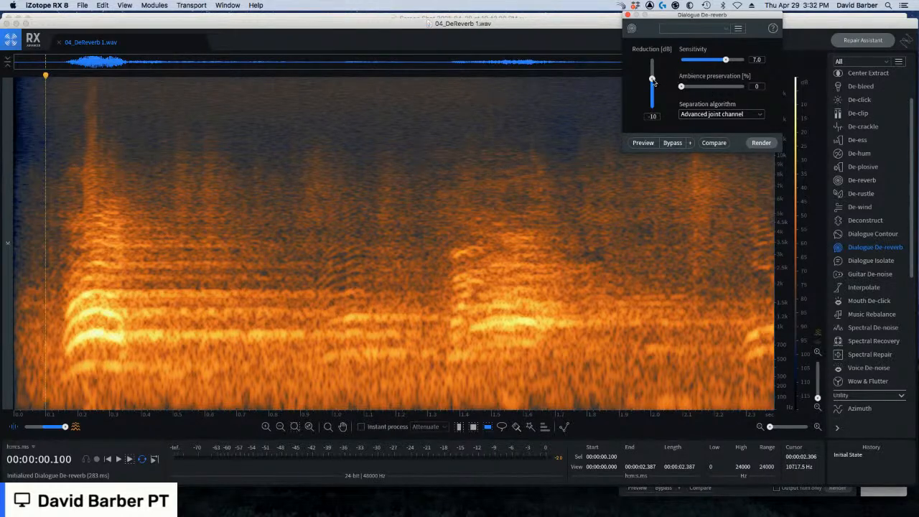
{"action": "left_click_drag", "start_coordinate": [653, 77], "coordinate": [680, 88]}
{"action": "left_click_drag", "start_coordinate": [652, 81], "coordinate": [653, 92]}
{"action": "left_click", "coordinate": [761, 142]}
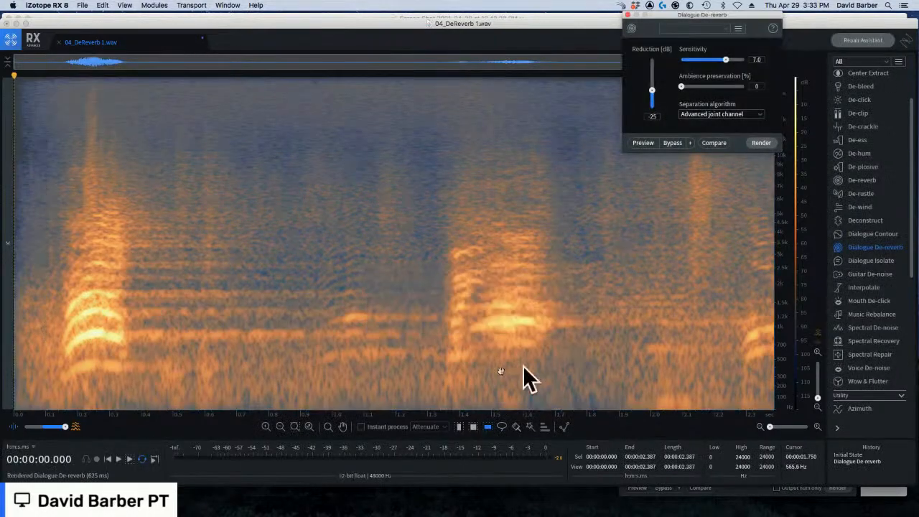
{"action": "left_click", "coordinate": [40, 216]}
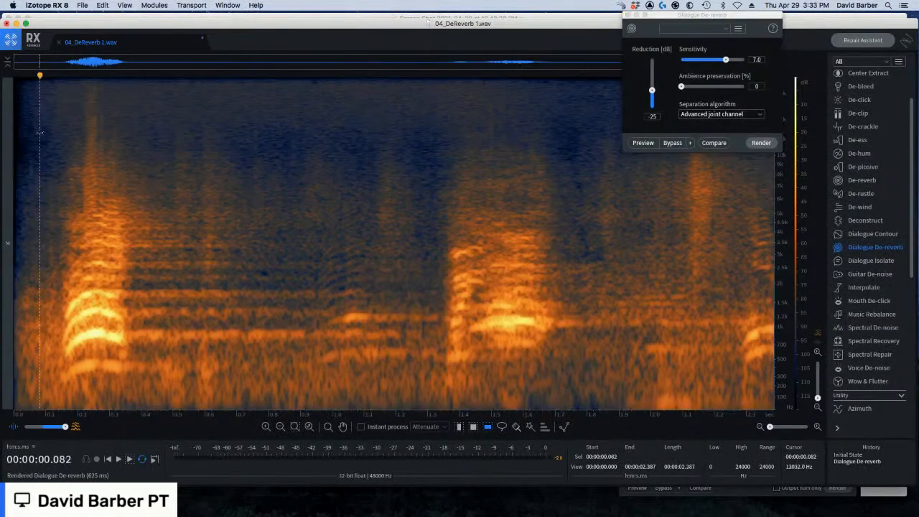
{"action": "key", "text": "space"}
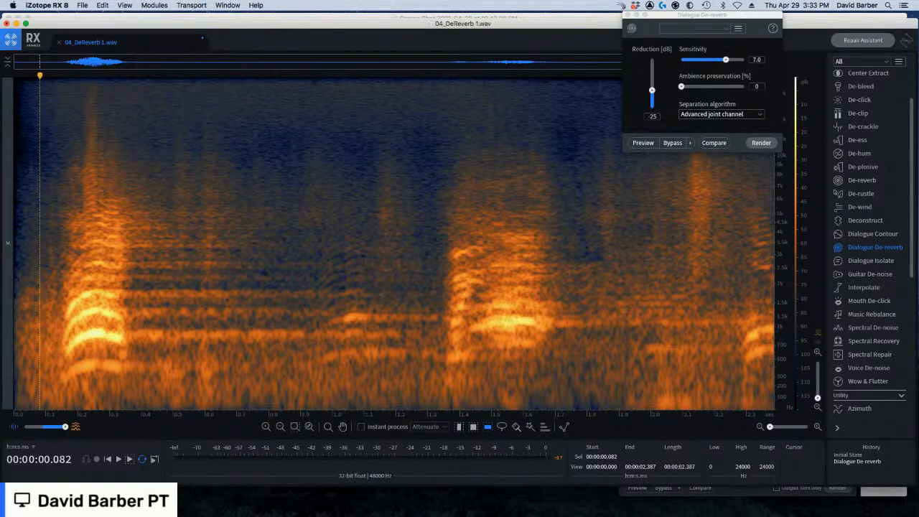
Set Spectral Repair's Attenuate surrounding region length to 100%, choose the time-frequency selection tool and enable instant processing with Attenuate
{"action": "left_click", "coordinate": [875, 354]}
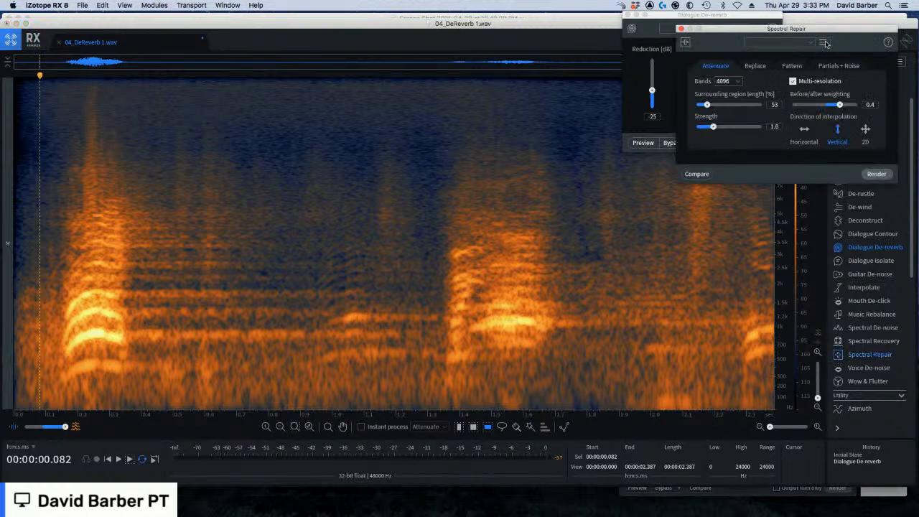
{"action": "left_click_drag", "start_coordinate": [834, 30], "coordinate": [673, 107]}
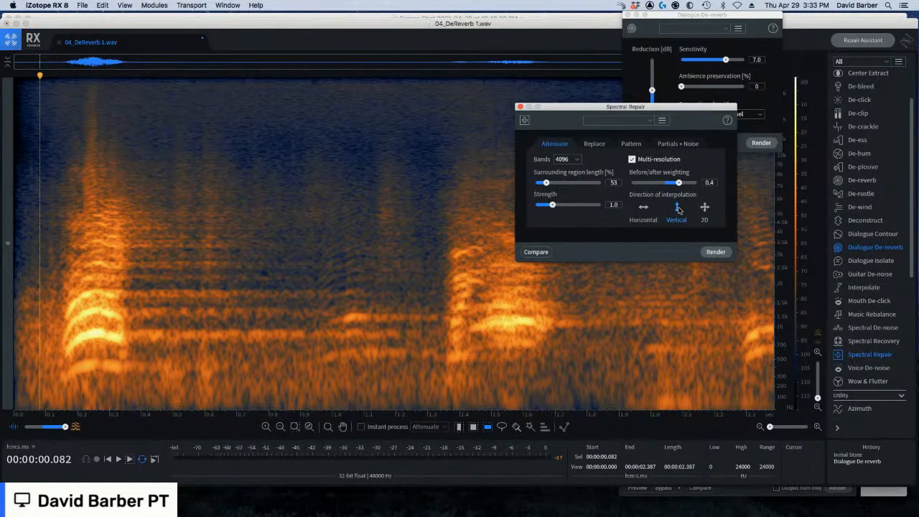
{"action": "left_click", "coordinate": [555, 185]}
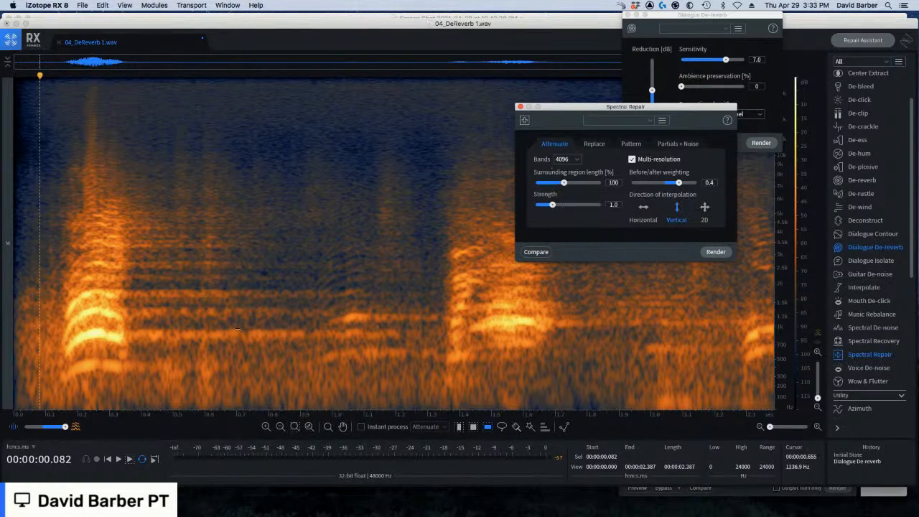
{"action": "left_click", "coordinate": [474, 427]}
{"action": "left_click", "coordinate": [393, 428]}
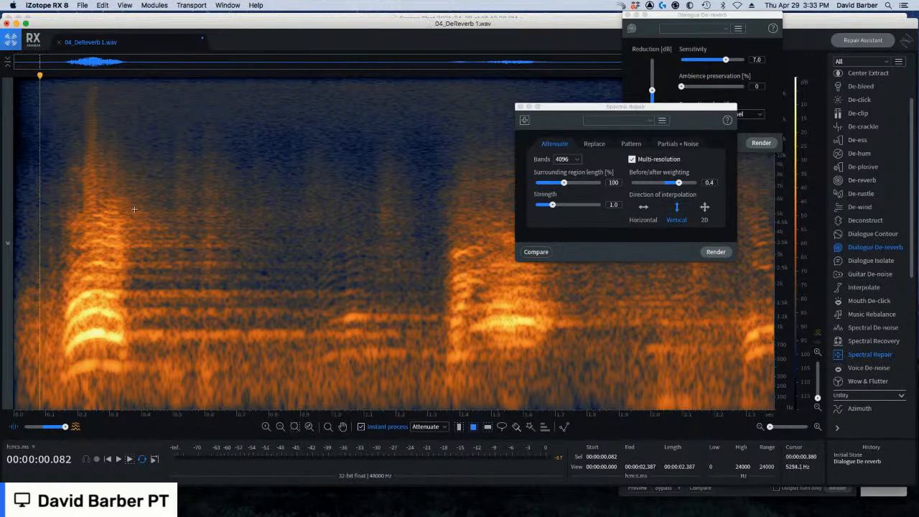
Attenuate the horizontal reverb tails after the first word, starting around 0.36 s, with thin box selections from about 5 kHz down to 500 Hz
{"action": "left_click_drag", "start_coordinate": [132, 208], "coordinate": [234, 218]}
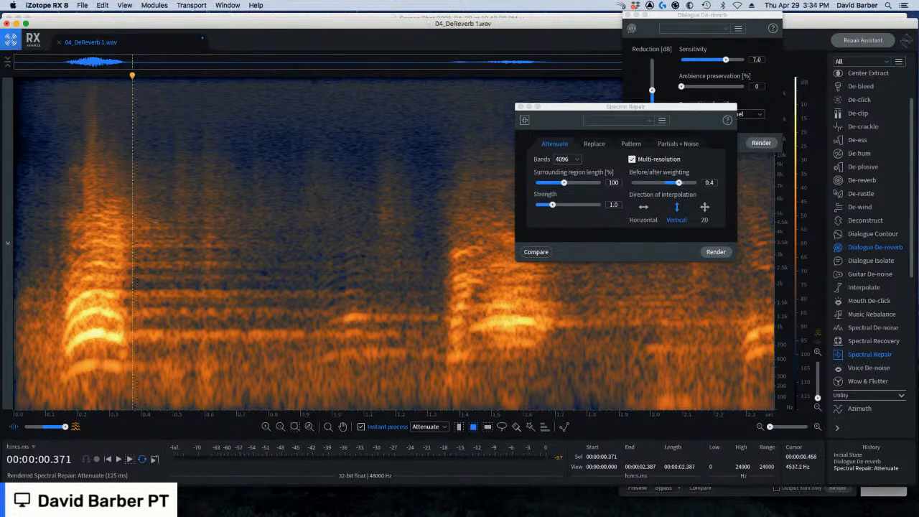
{"action": "left_click_drag", "start_coordinate": [130, 224], "coordinate": [257, 230]}
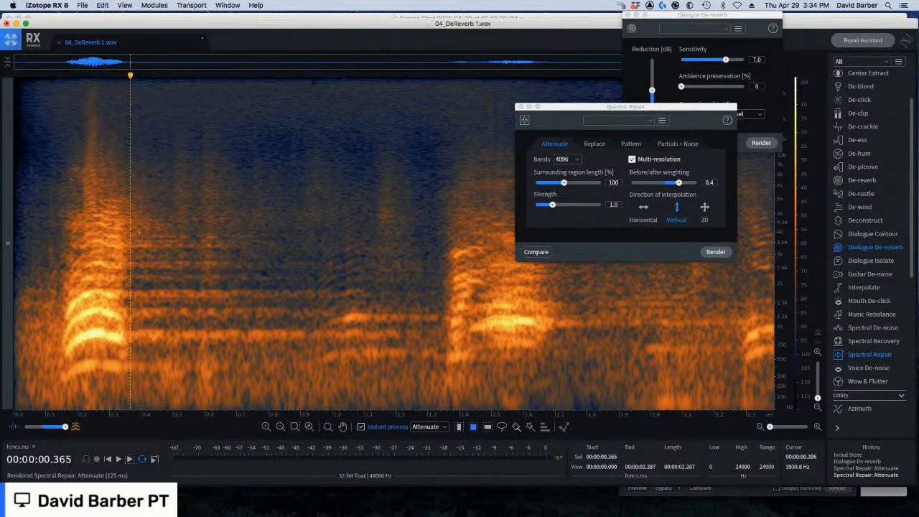
{"action": "left_click_drag", "start_coordinate": [142, 232], "coordinate": [237, 244]}
{"action": "left_click_drag", "start_coordinate": [132, 238], "coordinate": [245, 244]}
{"action": "left_click_drag", "start_coordinate": [137, 249], "coordinate": [200, 250]}
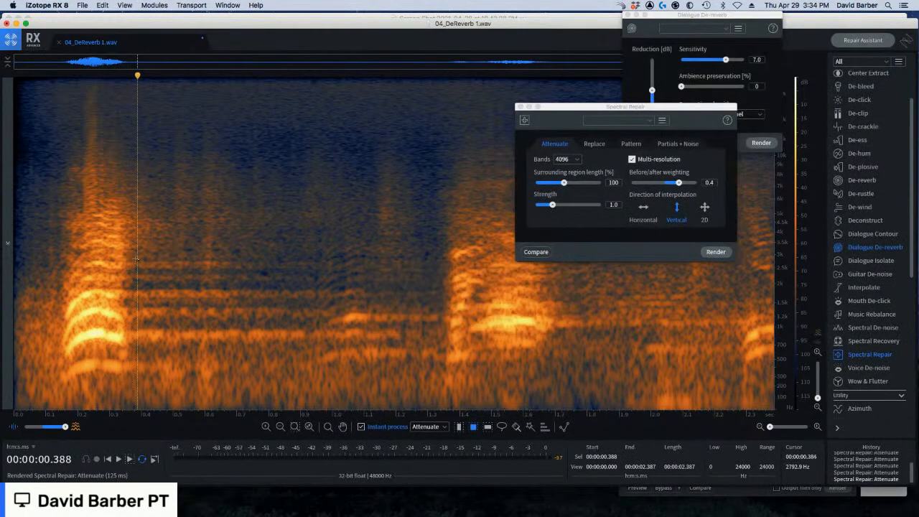
{"action": "left_click_drag", "start_coordinate": [128, 258], "coordinate": [293, 269]}
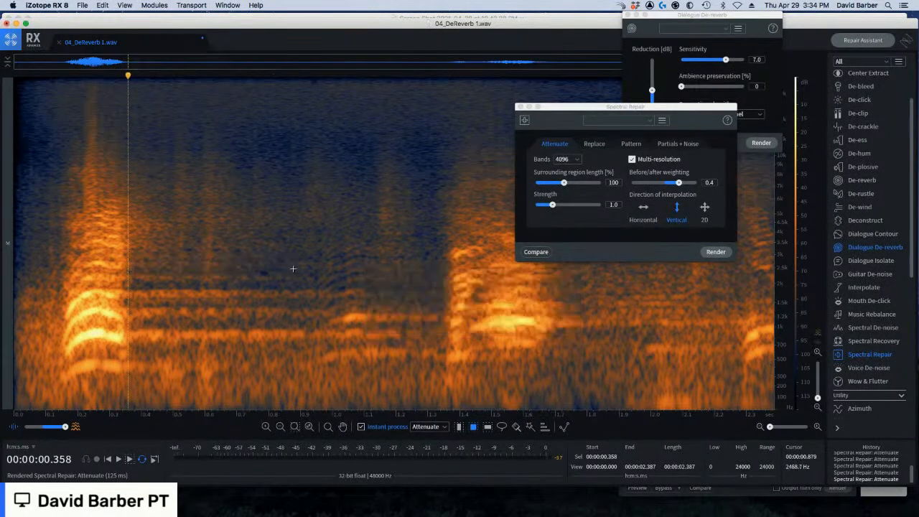
{"action": "left_click_drag", "start_coordinate": [130, 273], "coordinate": [300, 280]}
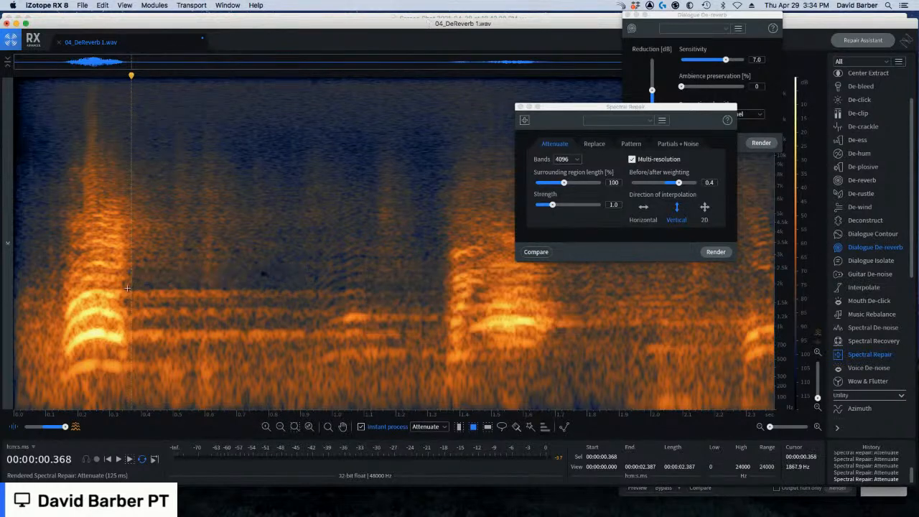
{"action": "left_click_drag", "start_coordinate": [127, 288], "coordinate": [314, 294]}
{"action": "left_click_drag", "start_coordinate": [131, 304], "coordinate": [312, 315]}
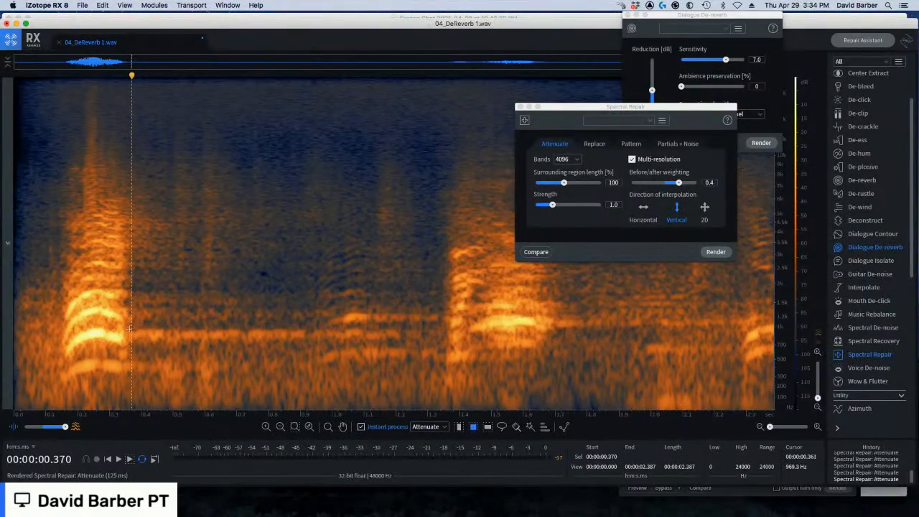
{"action": "left_click_drag", "start_coordinate": [129, 324], "coordinate": [309, 343]}
{"action": "left_click_drag", "start_coordinate": [132, 359], "coordinate": [259, 368]}
{"action": "left_click_drag", "start_coordinate": [146, 294], "coordinate": [260, 321]}
Play the repaired clip from about 0.05 s to check the attenuated tails
{"action": "left_click", "coordinate": [30, 140]}
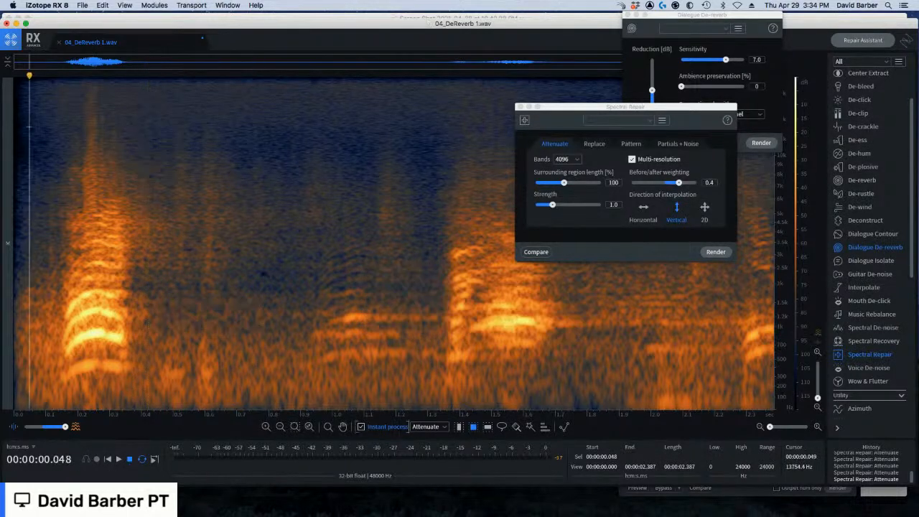
{"action": "key", "text": "space"}
{"action": "key", "text": "space"}
{"action": "key", "text": "space"}
{"action": "key", "text": "space"}
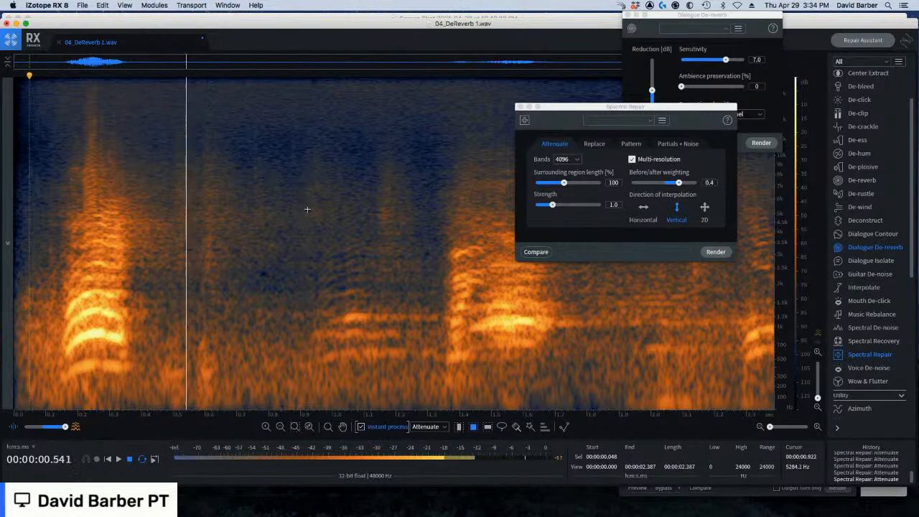
Compare the audio before and after by playing the Initial State and the latest Spectral Repair: Attenuate state from the history
{"action": "scroll", "coordinate": [873, 467], "scroll_direction": "up", "scroll_amount": 5}
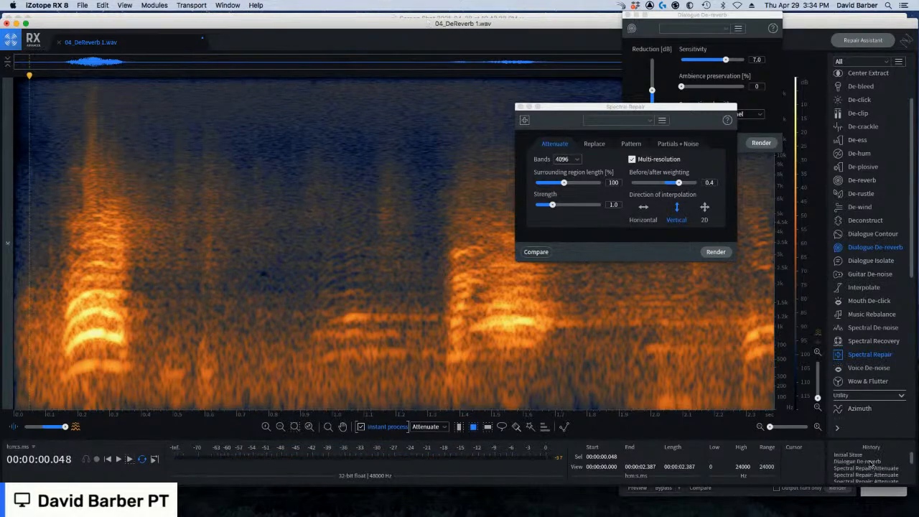
{"action": "left_click", "coordinate": [865, 455]}
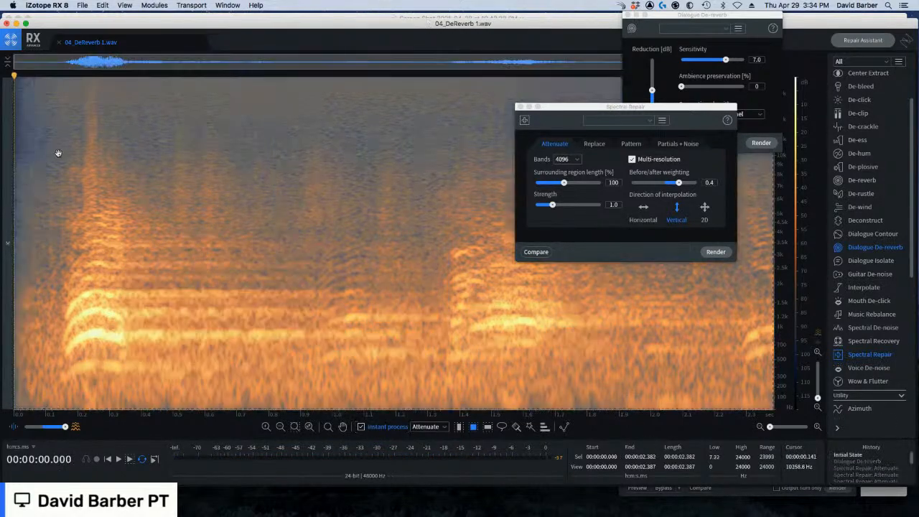
{"action": "key", "text": "space"}
{"action": "key", "text": "space"}
{"action": "scroll", "coordinate": [867, 466], "scroll_direction": "down", "scroll_amount": 5}
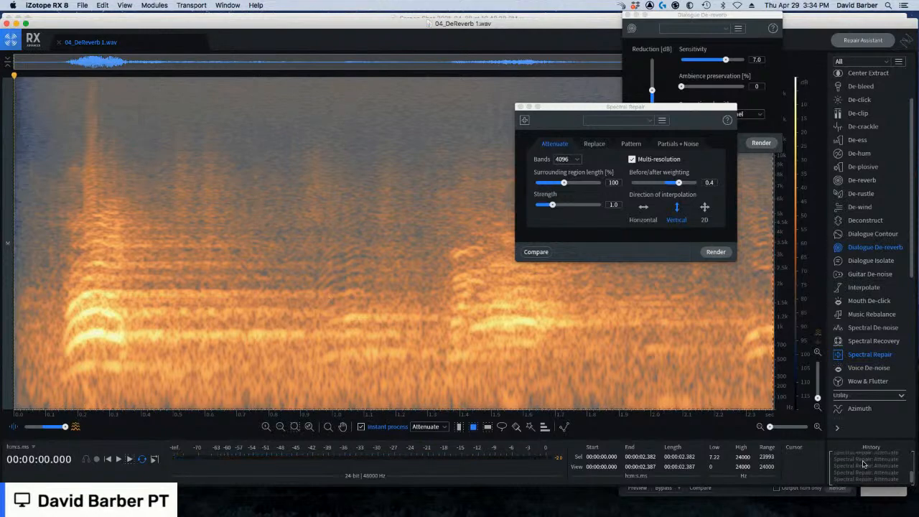
{"action": "left_click", "coordinate": [869, 479]}
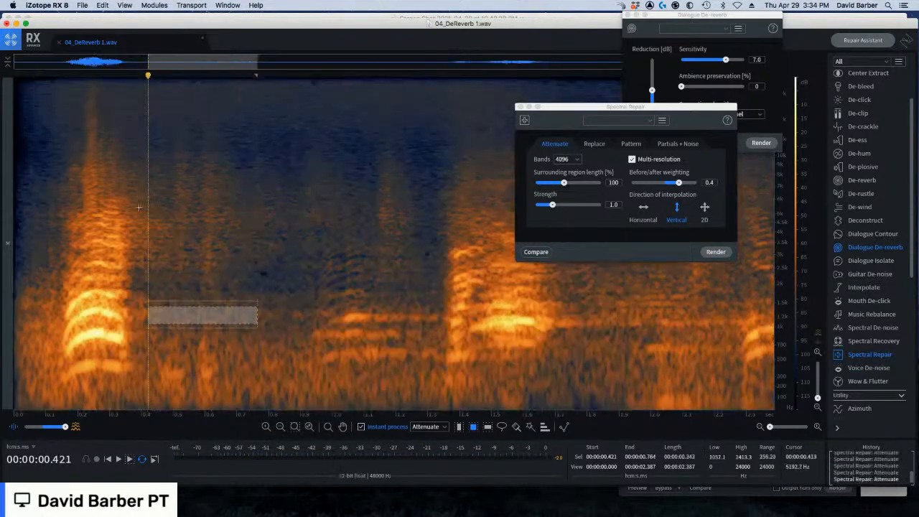
{"action": "left_click", "coordinate": [52, 156]}
{"action": "key", "text": "space"}
{"action": "key", "text": "space"}
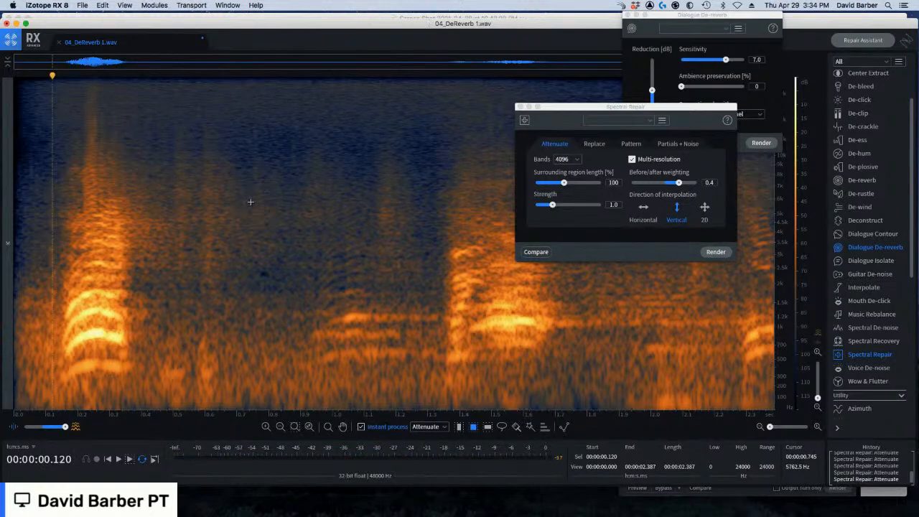
Close the Spectral Repair and Dialogue De-reverb windows and close 04_DeReverb 1.wav without saving its changes
{"action": "key", "text": "ctrl+z"}
{"action": "left_click", "coordinate": [519, 107]}
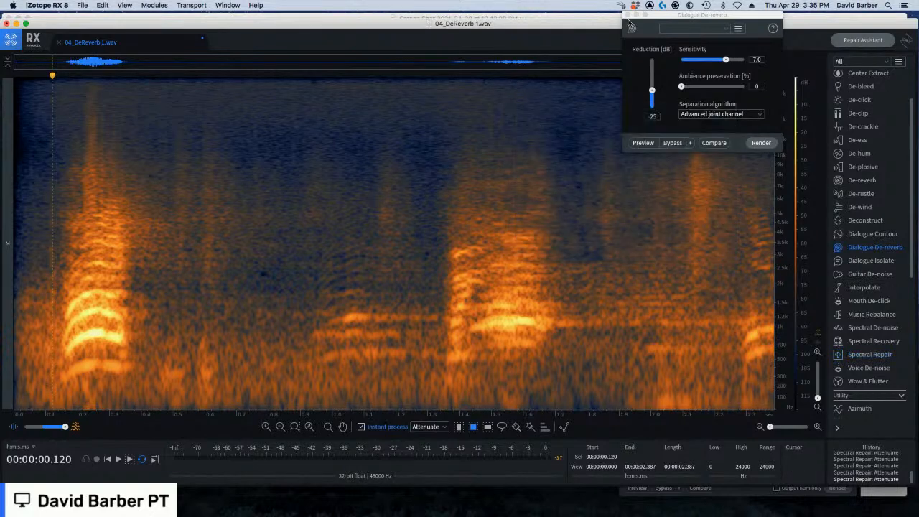
{"action": "left_click", "coordinate": [627, 15]}
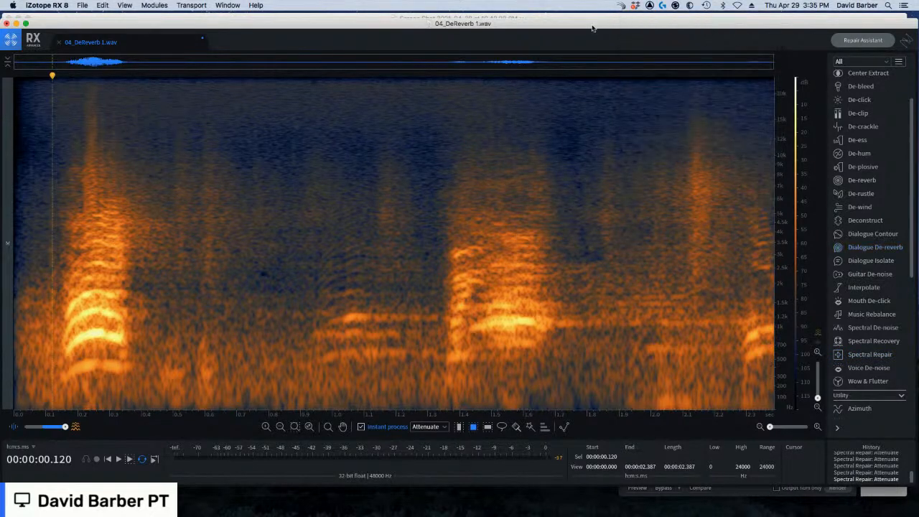
{"action": "left_click_drag", "start_coordinate": [594, 29], "coordinate": [595, 28]}
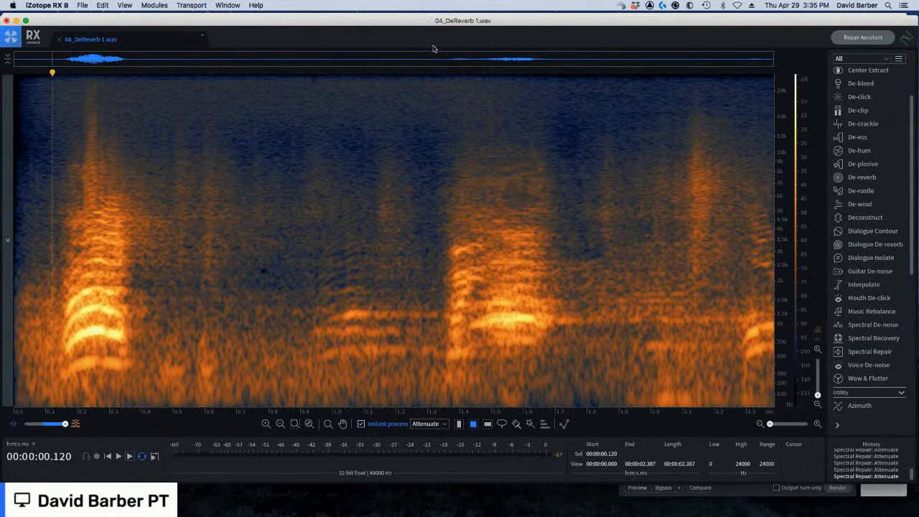
{"action": "left_click", "coordinate": [59, 40]}
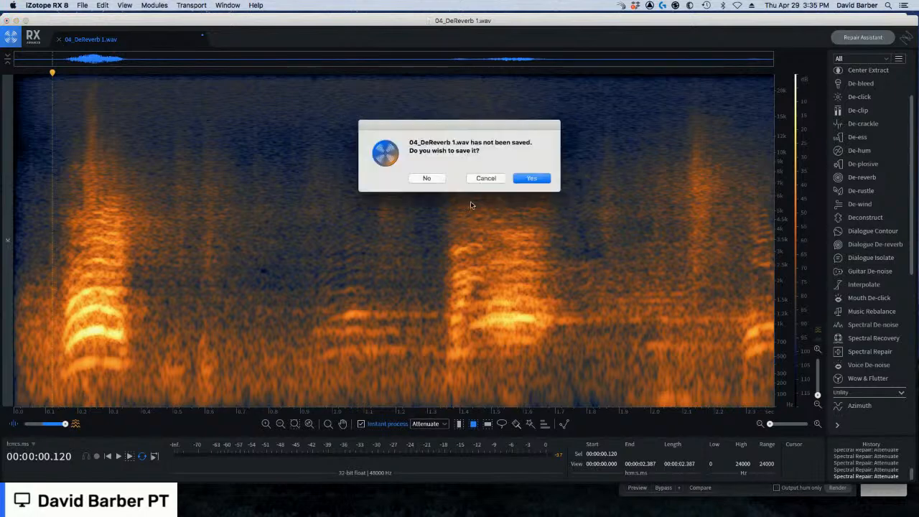
{"action": "left_click", "coordinate": [430, 179]}
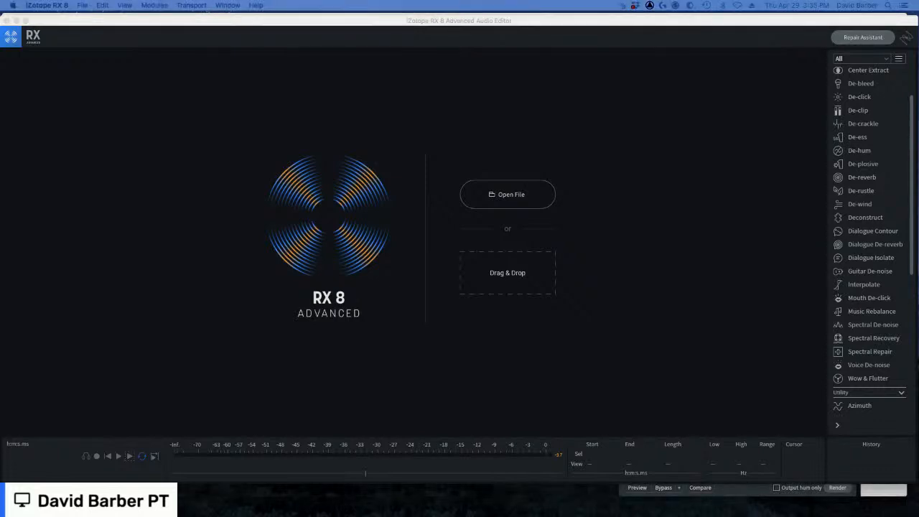
Open 06_Amb_birds_Remove_&_Extract_v1.wav and play it from about 0.7 s
{"action": "left_click_drag", "start_coordinate": [918, 147], "coordinate": [363, 347]}
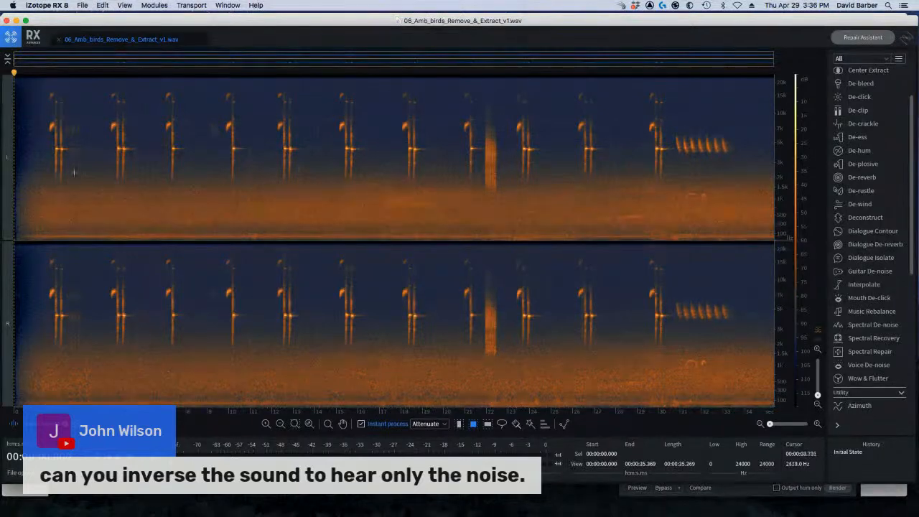
{"action": "left_click", "coordinate": [29, 122]}
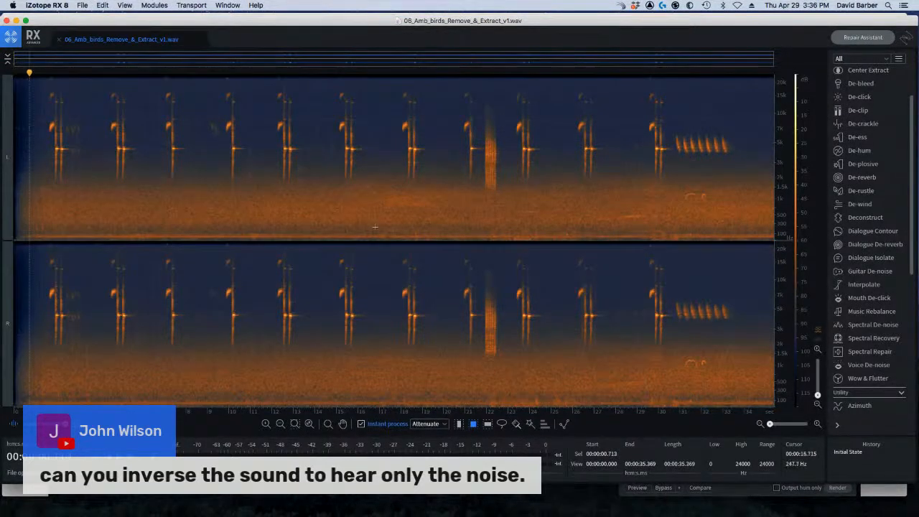
{"action": "key", "text": "space"}
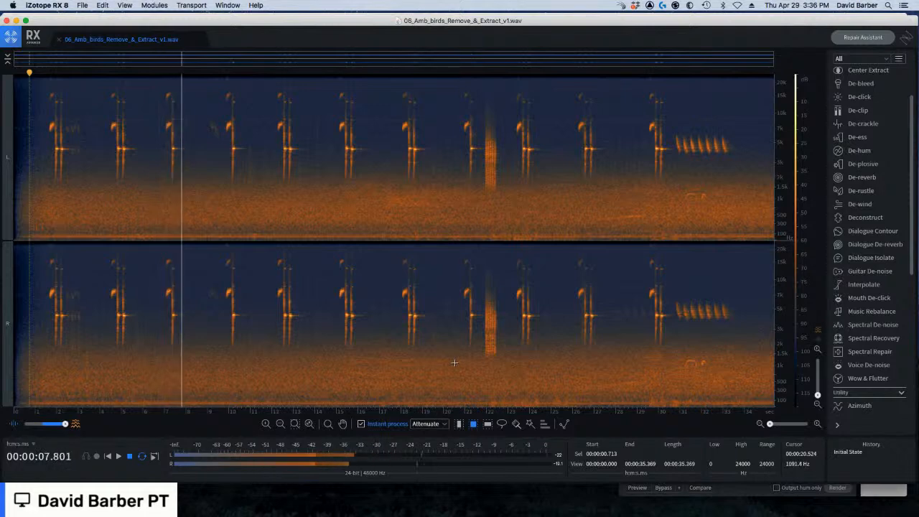
{"action": "key", "text": "space"}
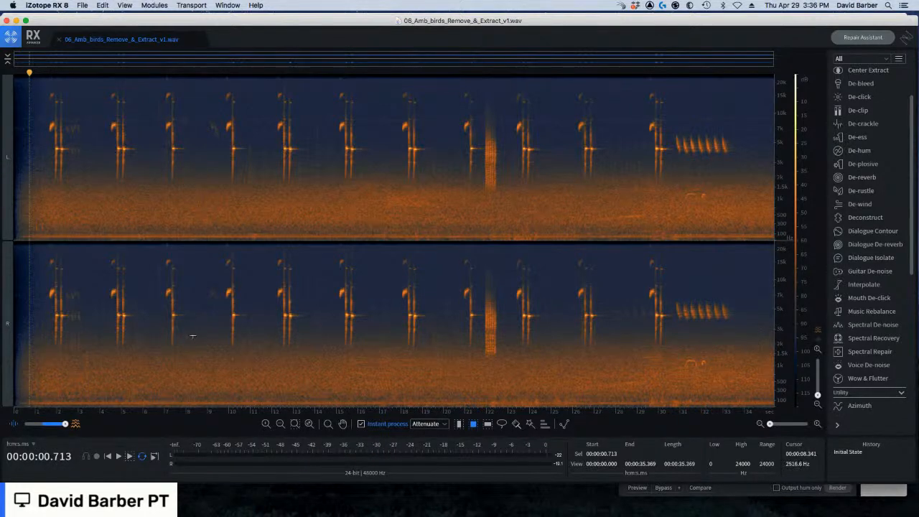
With instant processing off, lasso the first bird call from about 1.67 s to 2.70 s, including its harmonics, and play only that selection
{"action": "left_click", "coordinate": [46, 99]}
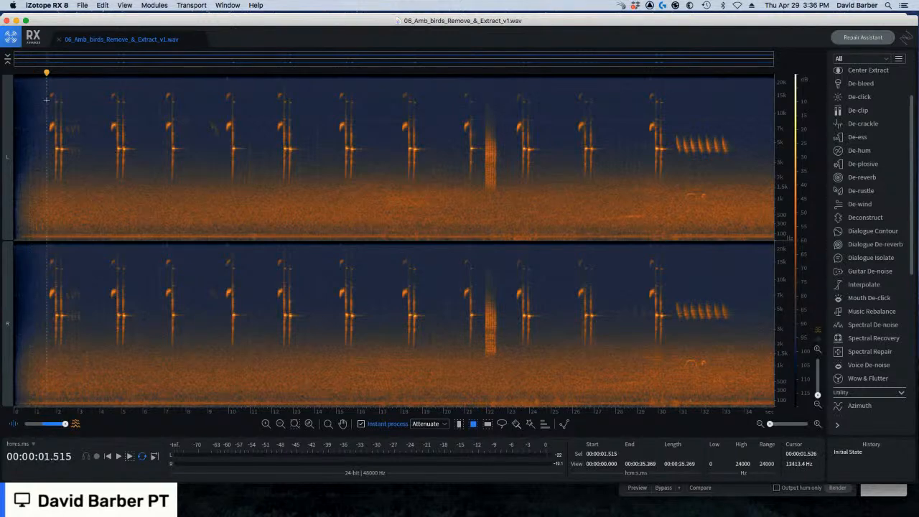
{"action": "scroll", "coordinate": [48, 115], "scroll_direction": "up", "scroll_amount": 3}
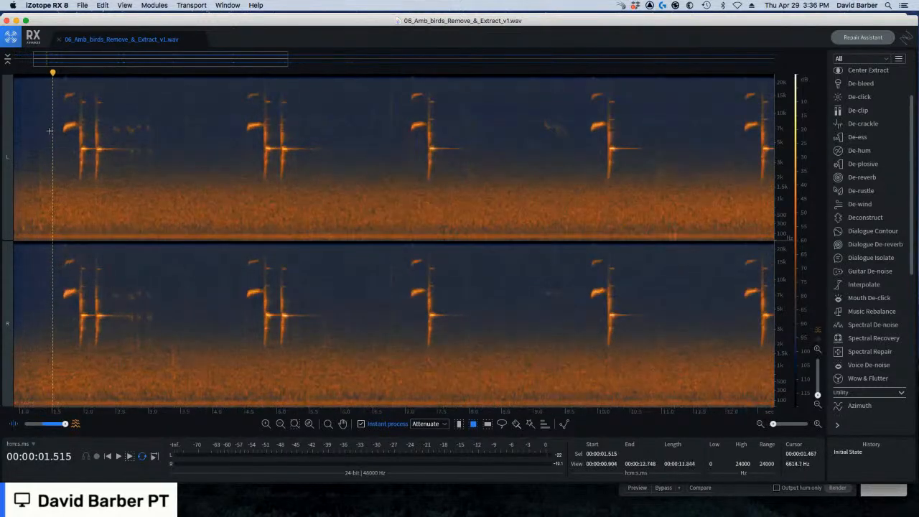
{"action": "scroll", "coordinate": [51, 133], "scroll_direction": "up", "scroll_amount": 2}
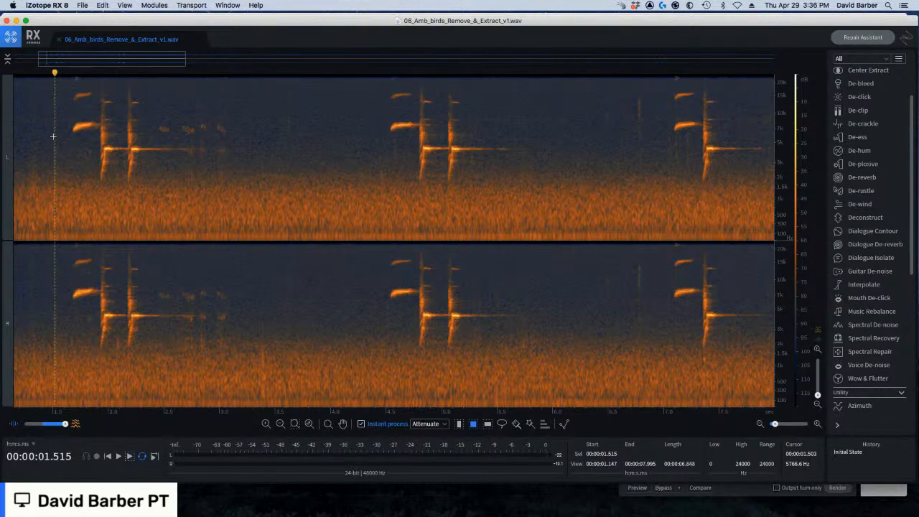
{"action": "left_click", "coordinate": [369, 424]}
{"action": "left_click", "coordinate": [501, 423]}
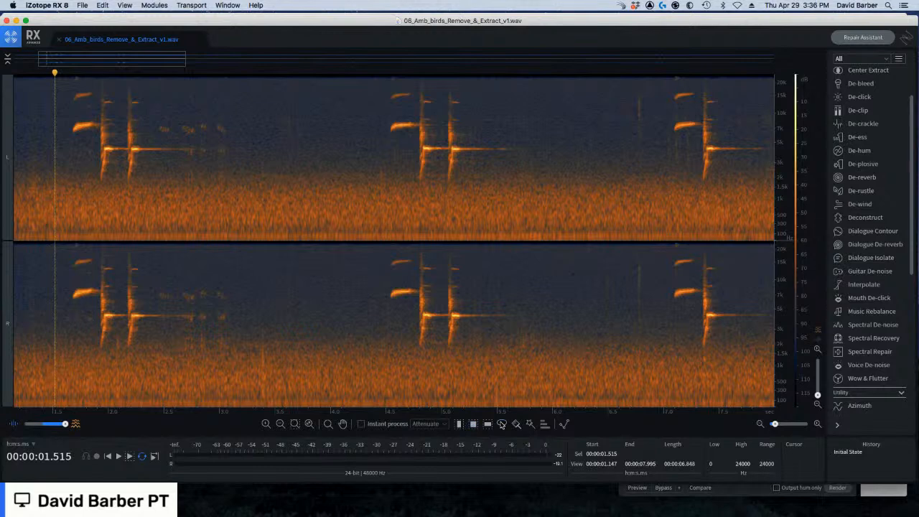
{"action": "left_click", "coordinate": [71, 98]}
{"action": "scroll", "coordinate": [71, 99], "scroll_direction": "up", "scroll_amount": 5}
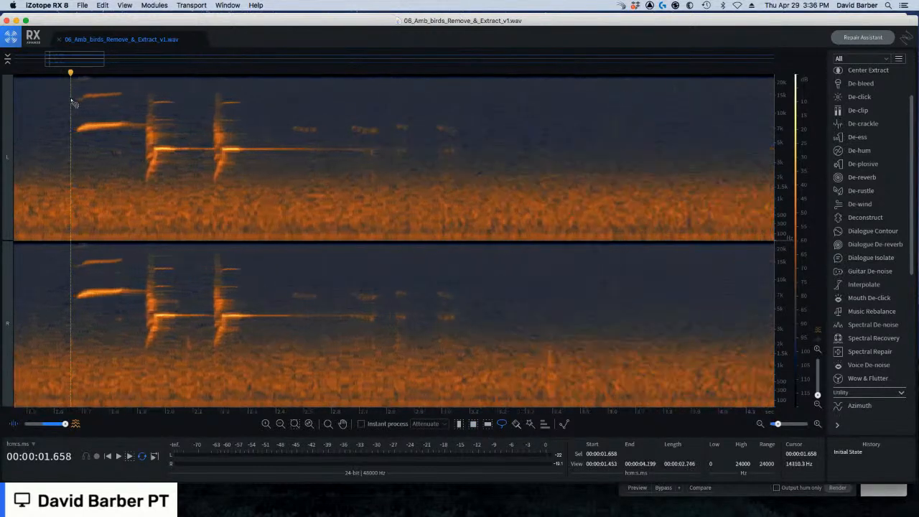
{"action": "mouse_move", "coordinate": [133, 92]}
{"action": "left_mouse_down"}
{"action": "mouse_move", "coordinate": [82, 107]}
{"action": "mouse_move", "coordinate": [134, 101]}
{"action": "mouse_move", "coordinate": [129, 126]}
{"action": "mouse_move", "coordinate": [80, 132]}
{"action": "mouse_move", "coordinate": [155, 133]}
{"action": "mouse_move", "coordinate": [168, 183]}
{"action": "mouse_move", "coordinate": [202, 153]}
{"action": "mouse_move", "coordinate": [241, 158]}
{"action": "mouse_move", "coordinate": [244, 185]}
{"action": "mouse_move", "coordinate": [265, 159]}
{"action": "mouse_move", "coordinate": [421, 153]}
{"action": "mouse_move", "coordinate": [268, 150]}
{"action": "mouse_move", "coordinate": [257, 127]}
{"action": "mouse_move", "coordinate": [277, 123]}
{"action": "mouse_move", "coordinate": [256, 113]}
{"action": "mouse_move", "coordinate": [277, 104]}
{"action": "mouse_move", "coordinate": [245, 89]}
{"action": "mouse_move", "coordinate": [239, 131]}
{"action": "mouse_move", "coordinate": [224, 145]}
{"action": "mouse_move", "coordinate": [178, 146]}
{"action": "mouse_move", "coordinate": [204, 136]}
{"action": "mouse_move", "coordinate": [175, 112]}
{"action": "mouse_move", "coordinate": [200, 107]}
{"action": "mouse_move", "coordinate": [178, 95]}
{"action": "mouse_move", "coordinate": [161, 106]}
{"action": "mouse_move", "coordinate": [161, 131]}
{"action": "left_mouse_up"}
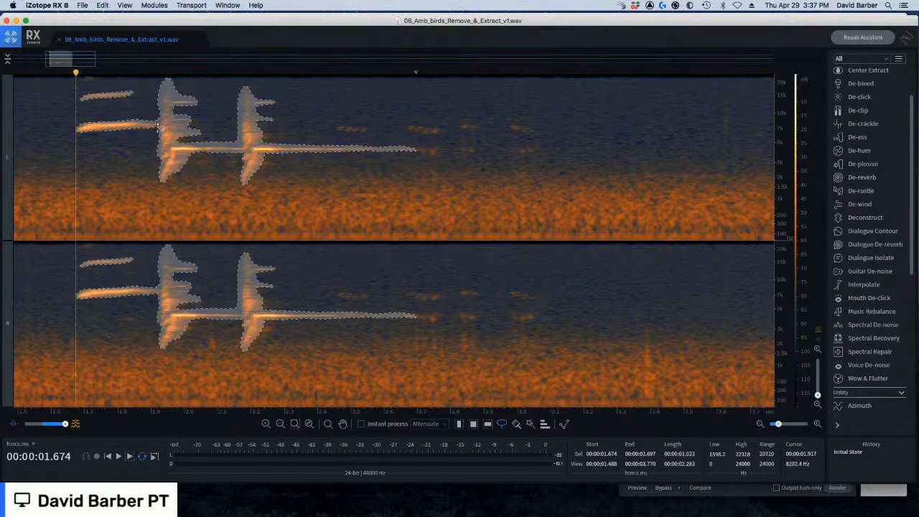
{"action": "left_click", "coordinate": [130, 457]}
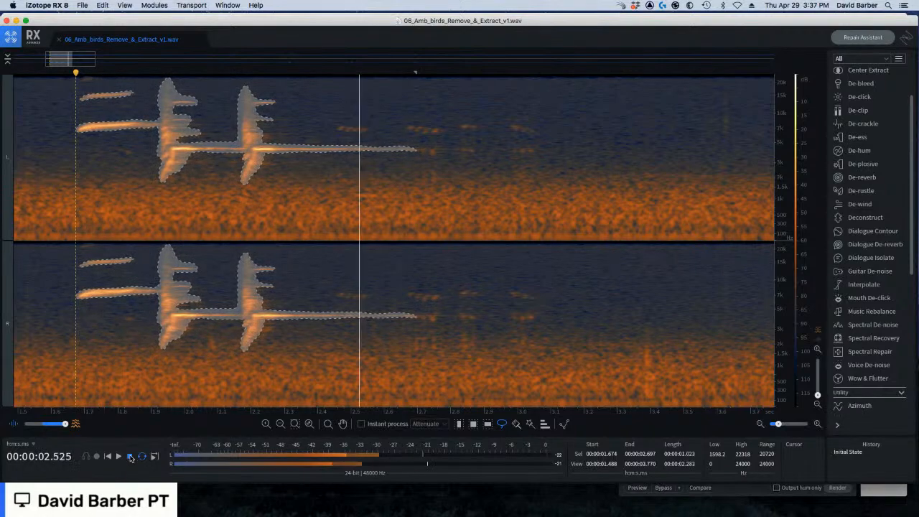
{"action": "left_click", "coordinate": [130, 456]}
Use Find Similar with a similarity of about 0.2 to select all events matching the selected bird call
{"action": "scroll", "coordinate": [424, 253], "scroll_direction": "down", "scroll_amount": 1}
{"action": "scroll", "coordinate": [423, 253], "scroll_direction": "down", "scroll_amount": 5}
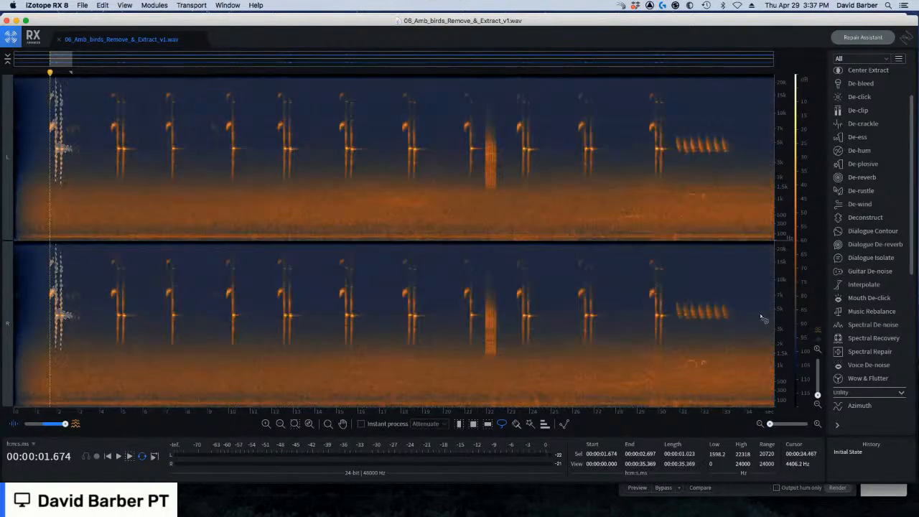
{"action": "scroll", "coordinate": [852, 237], "scroll_direction": "down", "scroll_amount": 3}
{"action": "scroll", "coordinate": [852, 237], "scroll_direction": "down", "scroll_amount": 8}
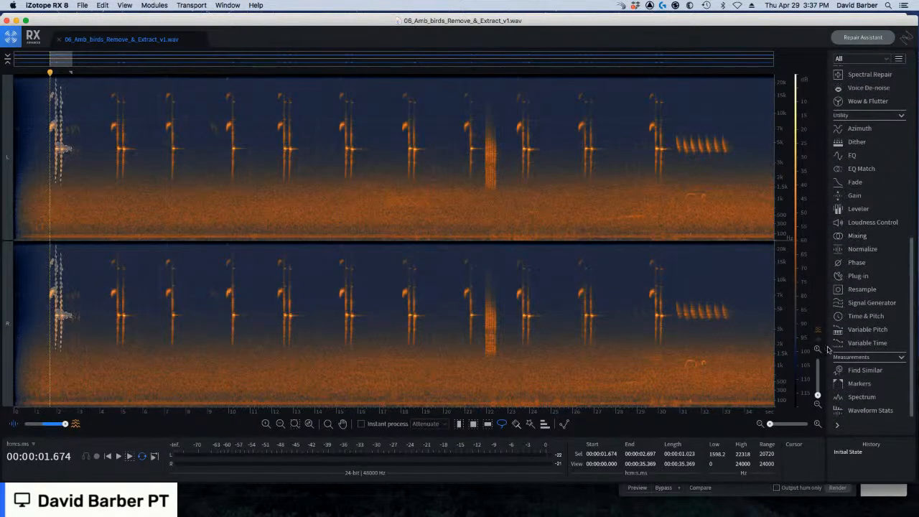
{"action": "left_click", "coordinate": [862, 371]}
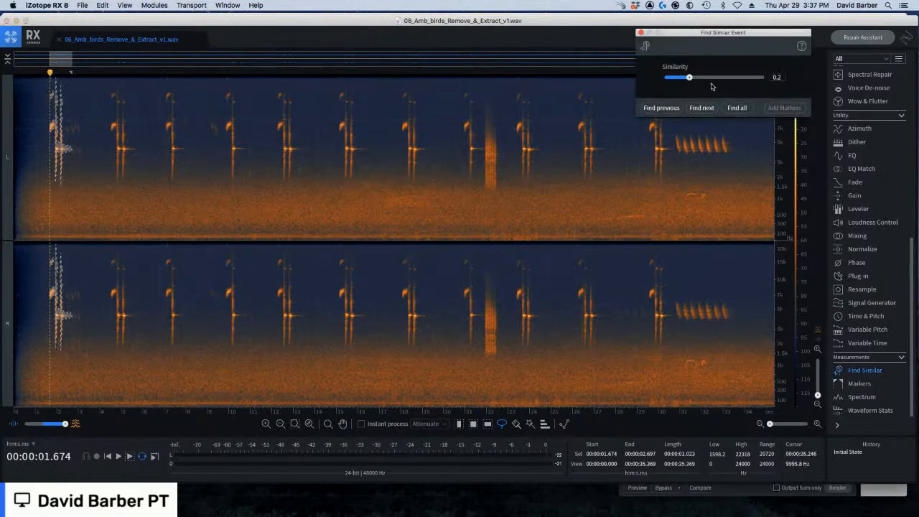
{"action": "left_click_drag", "start_coordinate": [690, 79], "coordinate": [687, 79]}
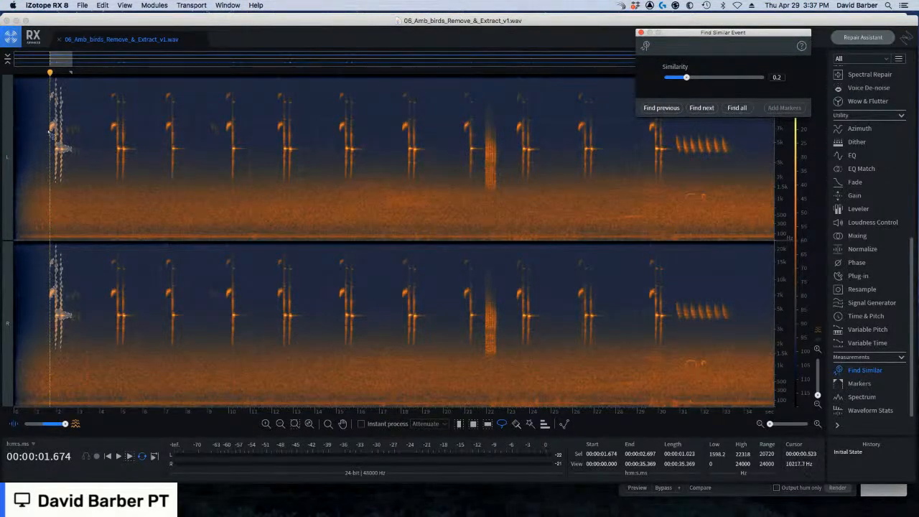
{"action": "left_click", "coordinate": [738, 108]}
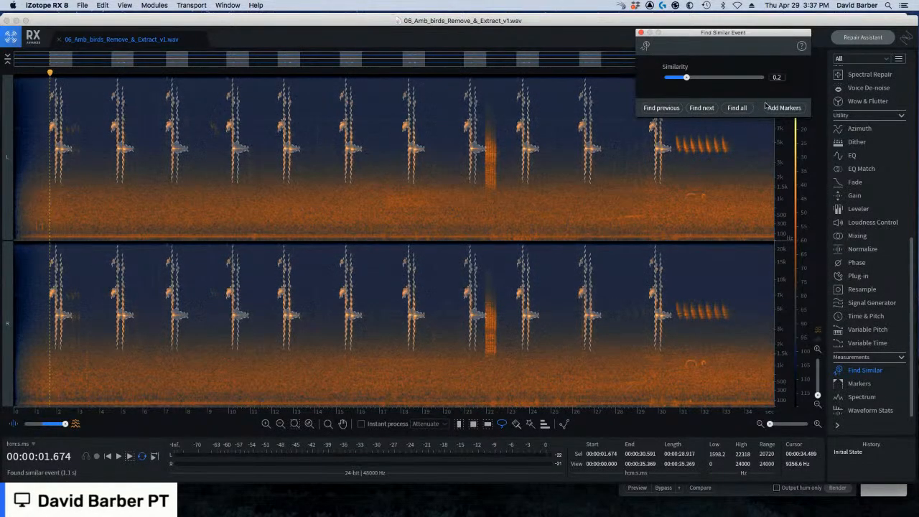
Render Spectral Repair Attenuate on the selected bird calls with 128 bands and horizontal interpolation
{"action": "scroll", "coordinate": [876, 302], "scroll_direction": "up", "scroll_amount": 8}
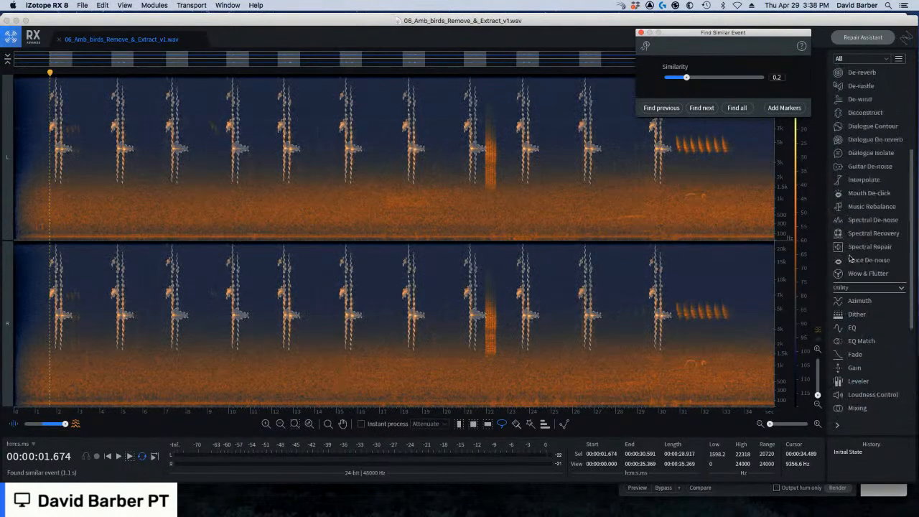
{"action": "left_click", "coordinate": [882, 328]}
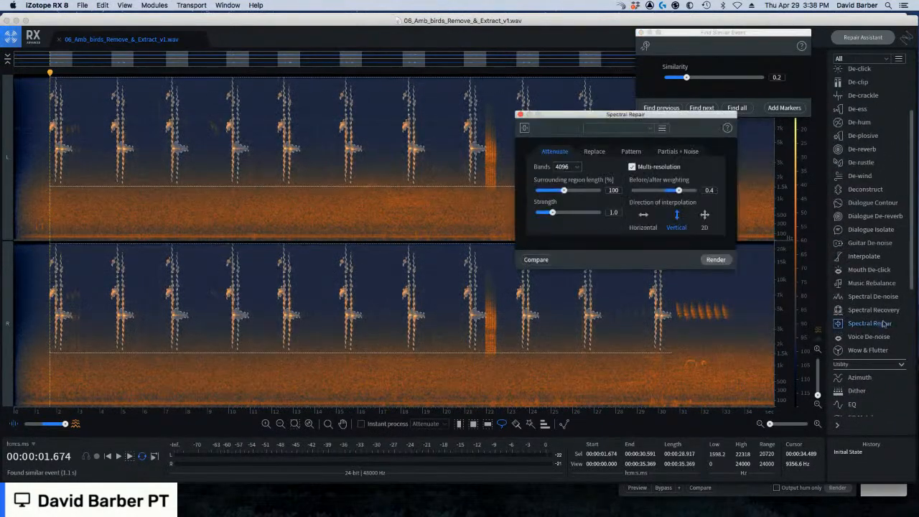
{"action": "left_click", "coordinate": [644, 215]}
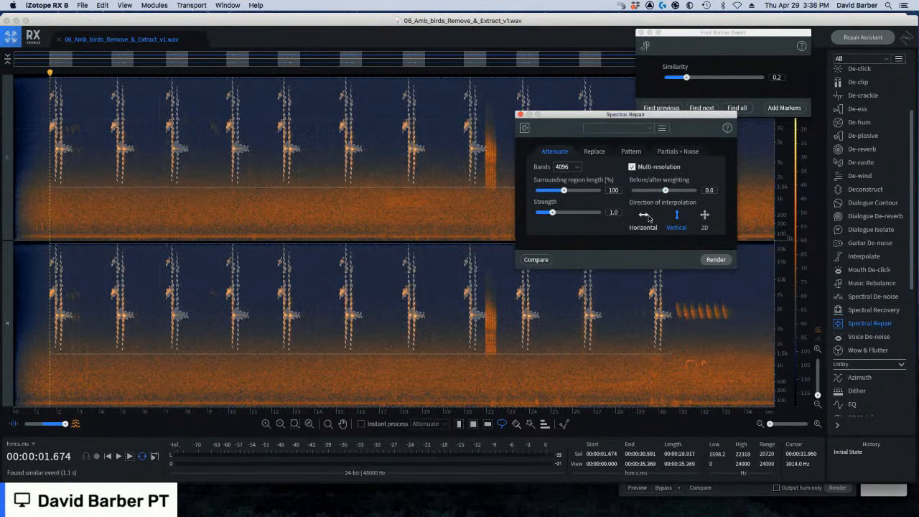
{"action": "left_click", "coordinate": [573, 168]}
{"action": "left_click", "coordinate": [574, 179]}
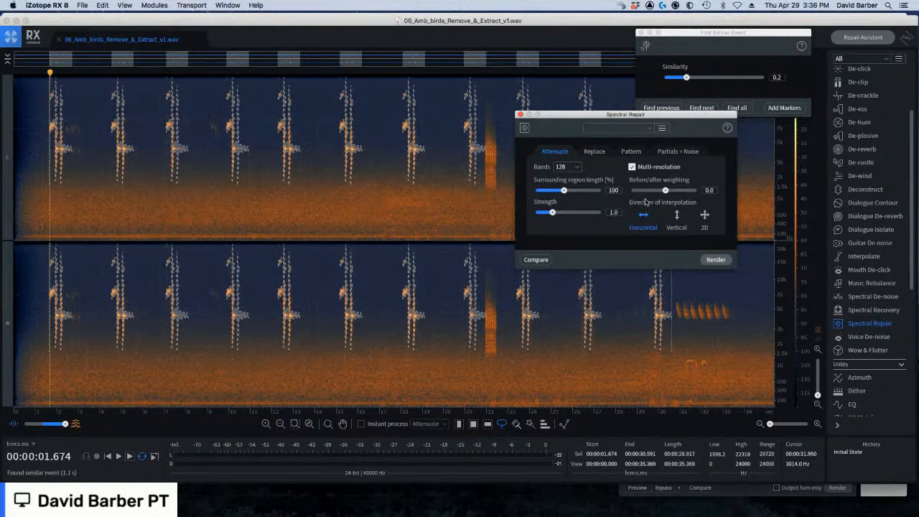
{"action": "left_click", "coordinate": [715, 260]}
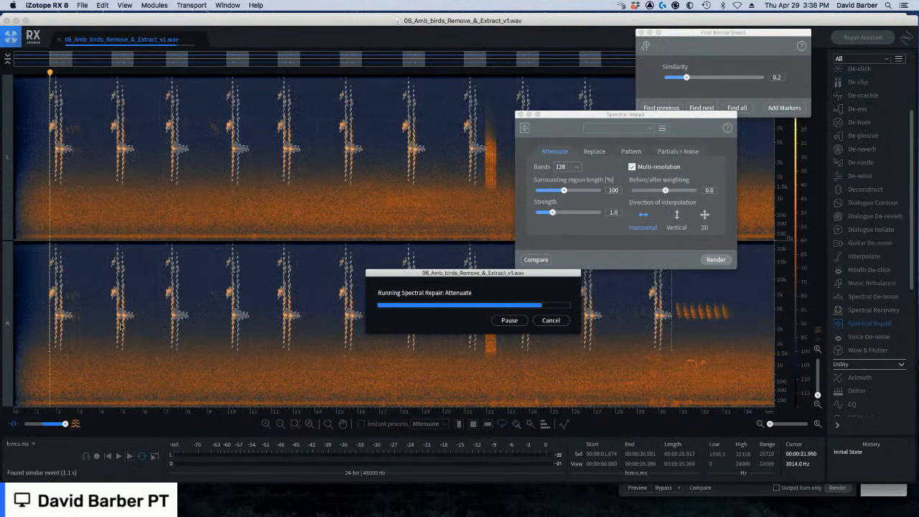
Play the attenuated audio from about 1.5 s to check how well the bird calls are removed
{"action": "left_click", "coordinate": [38, 121]}
{"action": "key", "text": "space"}
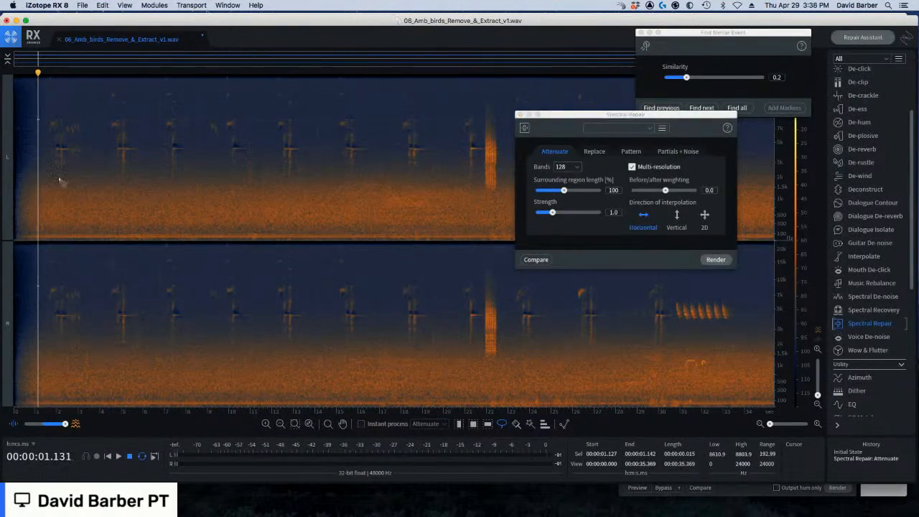
{"action": "left_click", "coordinate": [45, 115]}
{"action": "key", "text": "space"}
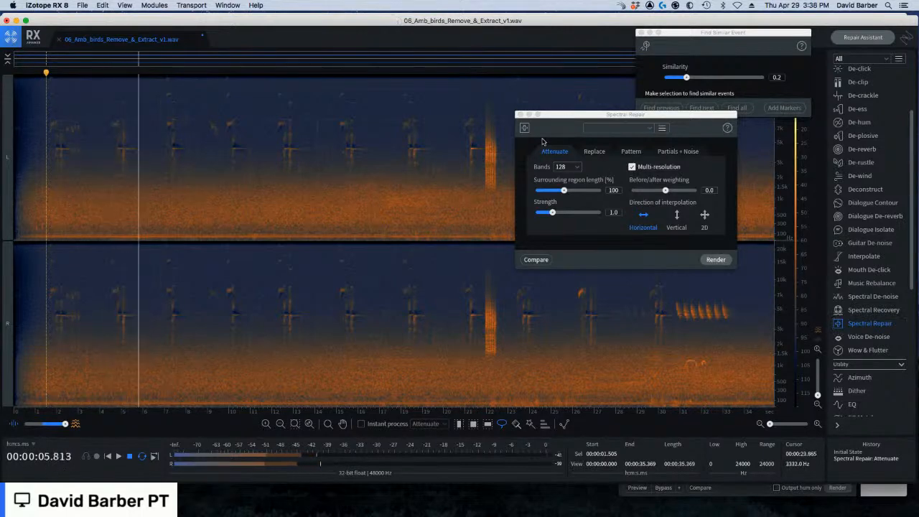
{"action": "key", "text": "space"}
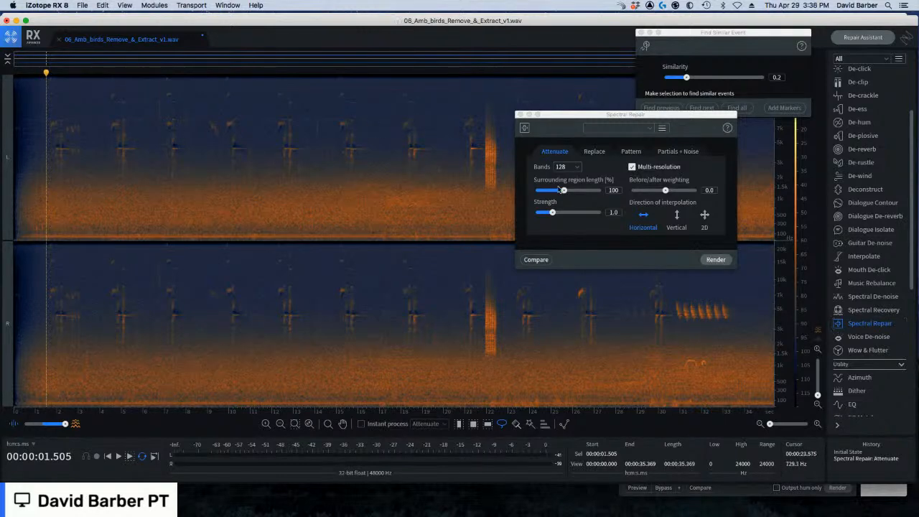
Undo the Spectral Repair attenuation, then invert the bird-call selection and cut everything outside the calls
{"action": "left_click", "coordinate": [474, 424]}
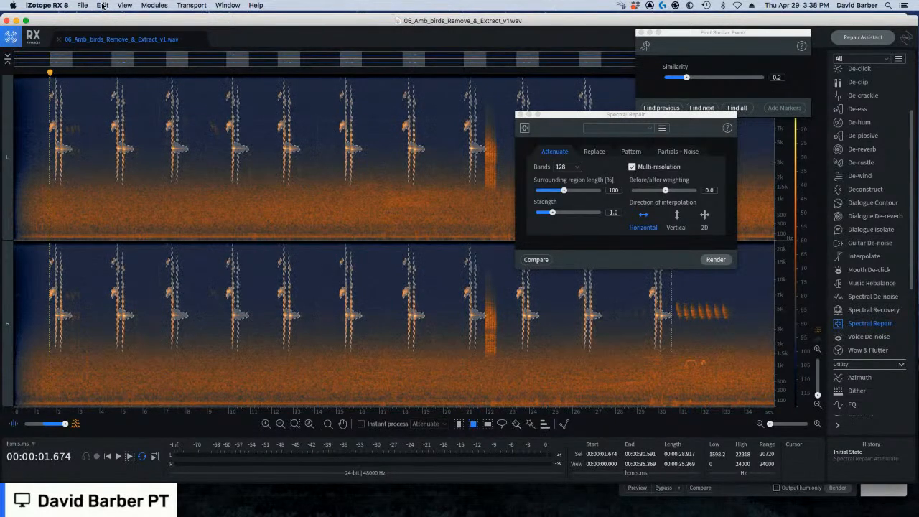
{"action": "left_click", "coordinate": [102, 5]}
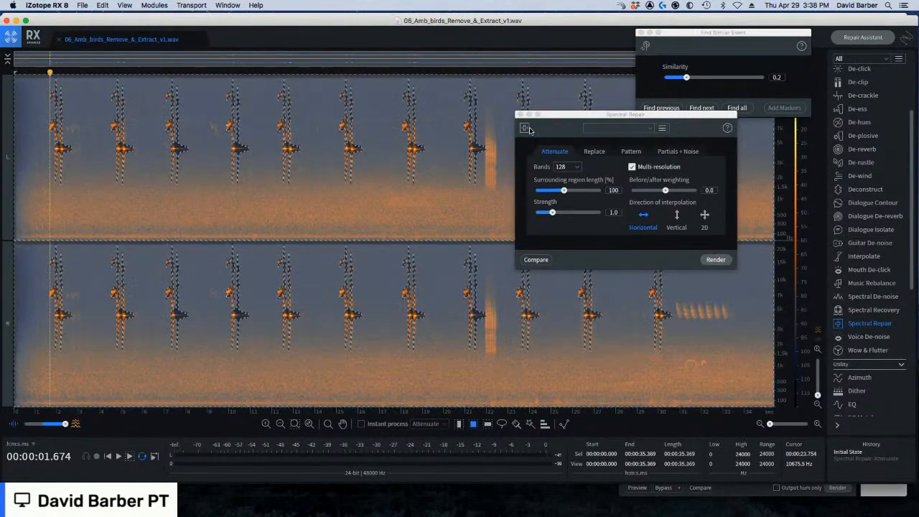
{"action": "key", "text": "super+x"}
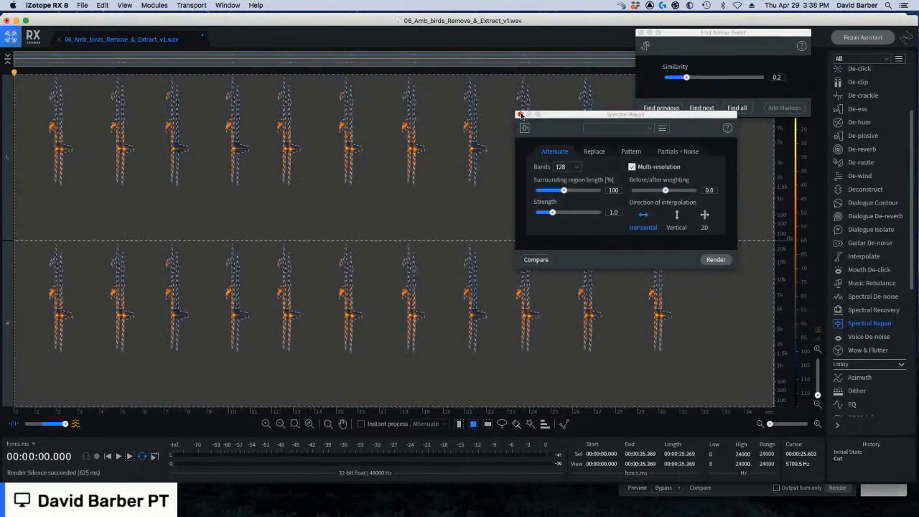
Close the Spectral Repair and Find Similar Event windows and play the isolated bird calls from about 1 s
{"action": "left_click", "coordinate": [520, 115]}
{"action": "left_click", "coordinate": [36, 102]}
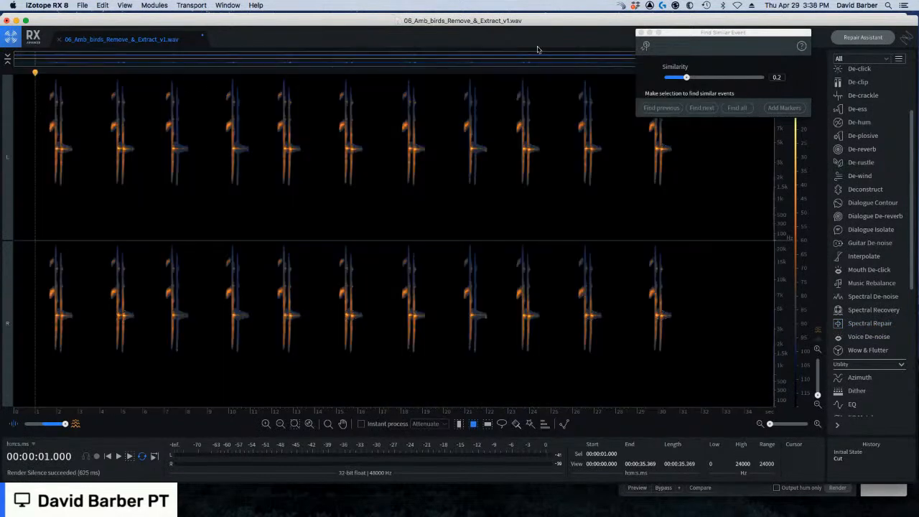
{"action": "left_click", "coordinate": [641, 33]}
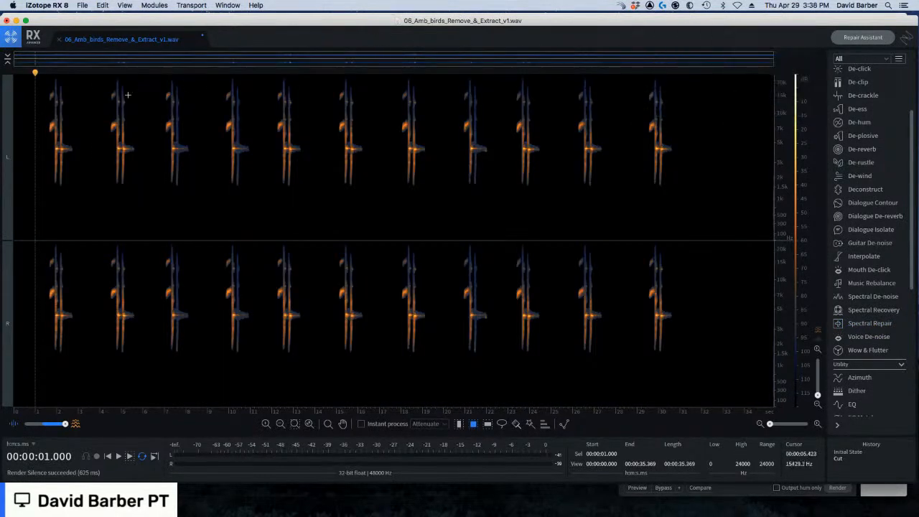
{"action": "key", "text": "space"}
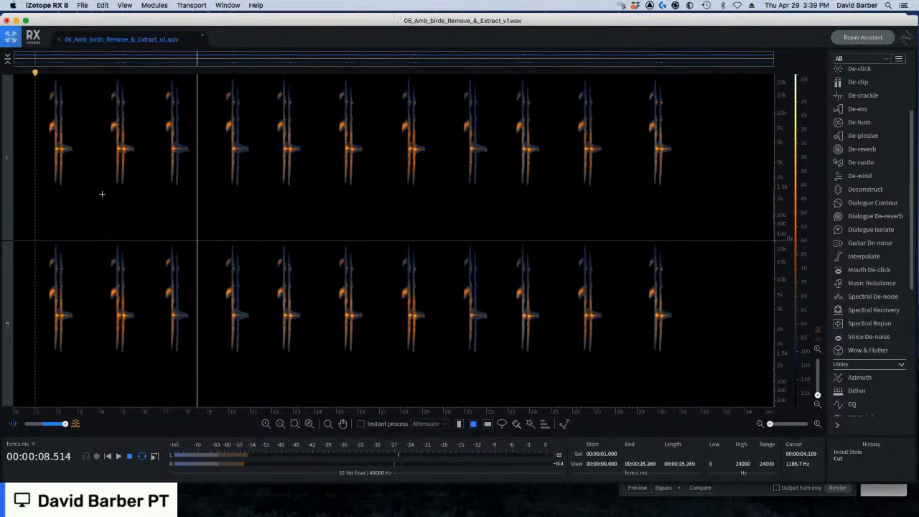
{"action": "key", "text": "space"}
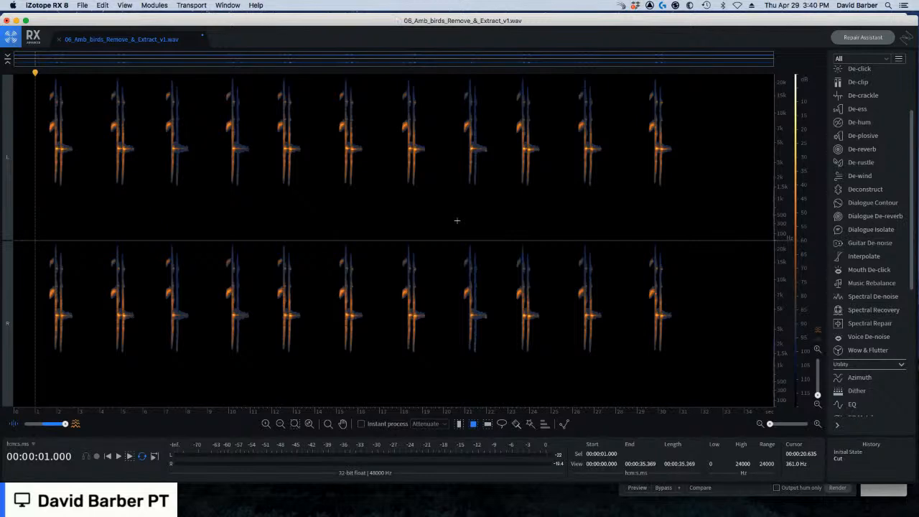
Undo the cut of the background and play the original ambience from about 3.6 s
{"action": "key", "text": "super+z"}
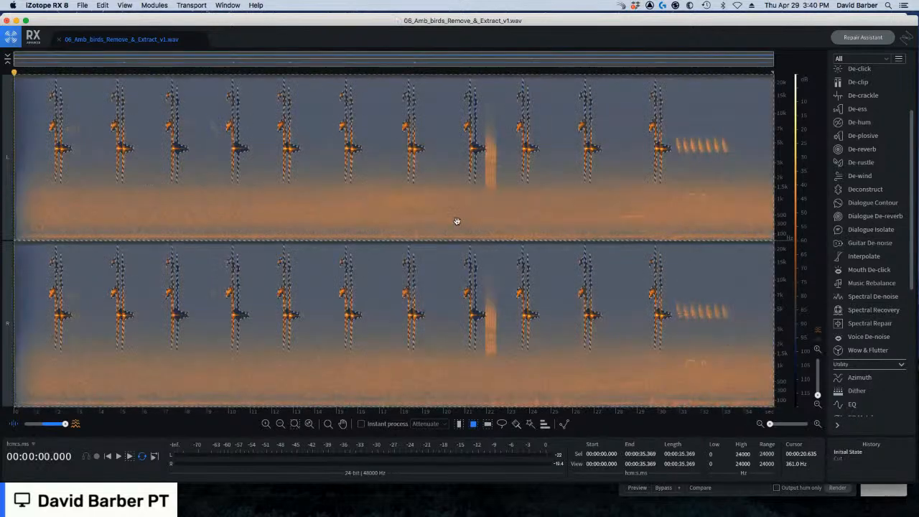
{"action": "left_click", "coordinate": [91, 144]}
{"action": "key", "text": "space"}
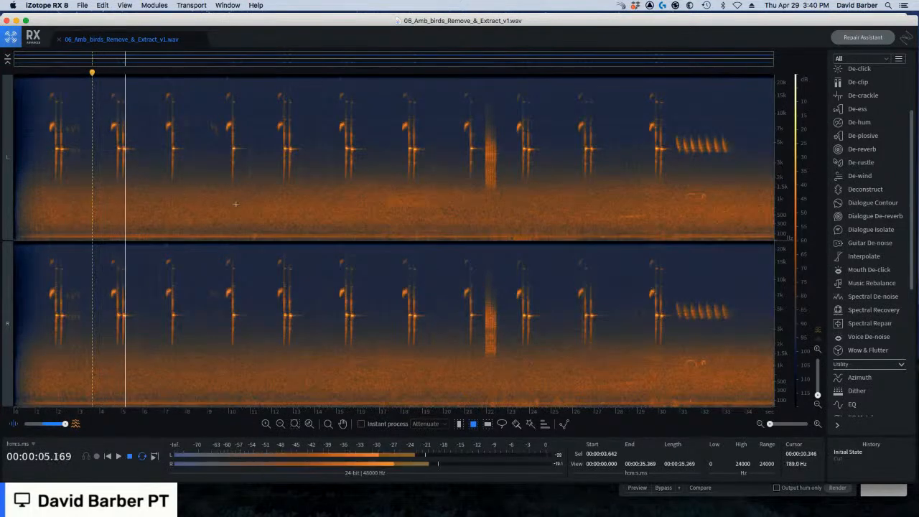
{"action": "key", "text": "space"}
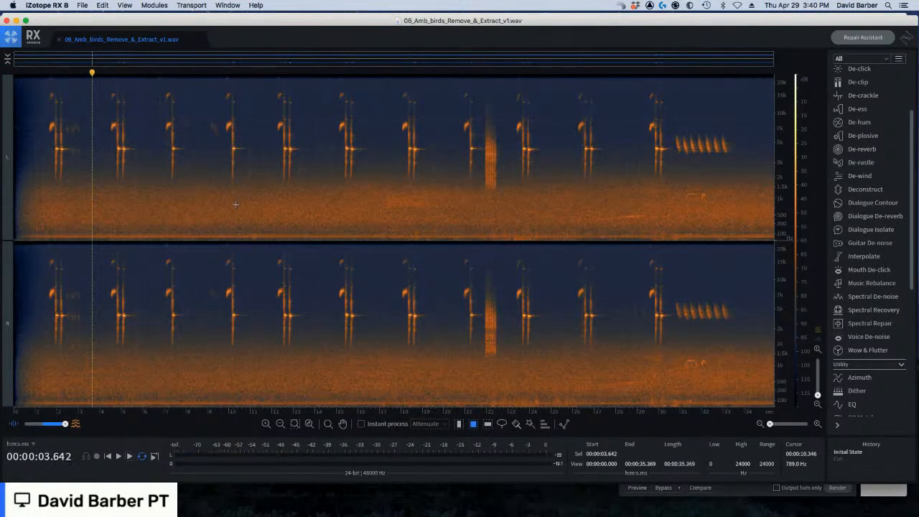
Close the bird ambience file and open 05_andre-full-audio_01.wav
{"action": "left_click", "coordinate": [59, 40]}
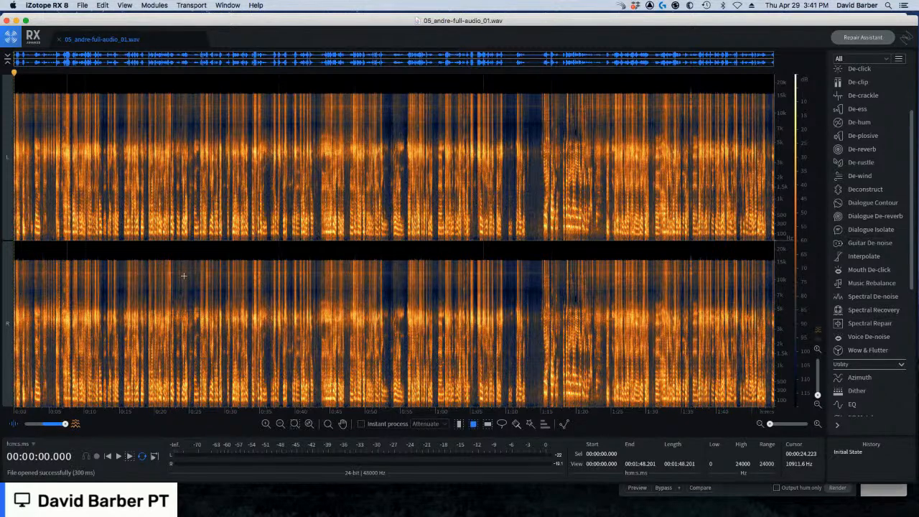
Play the recording from the start and examine the bright frequency band around 3.4 to 4.7 kHz near 34 s
{"action": "key", "text": "space"}
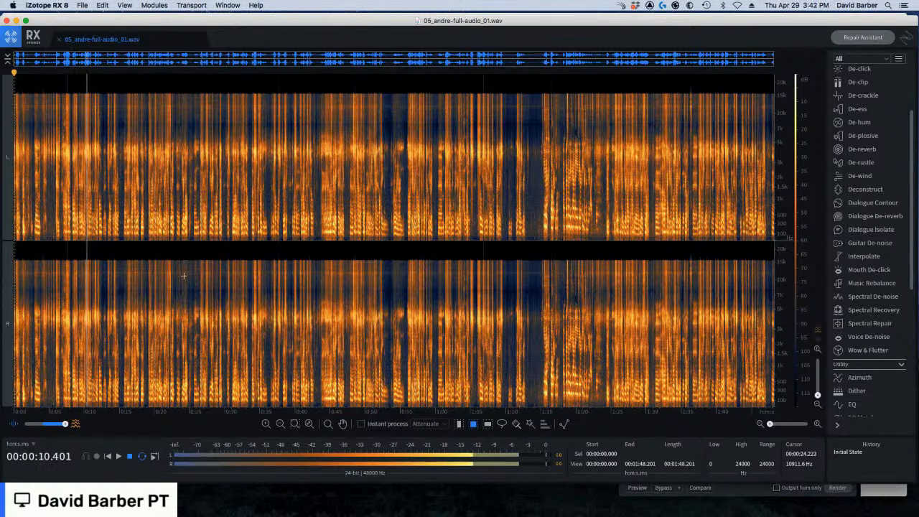
{"action": "key", "text": "space"}
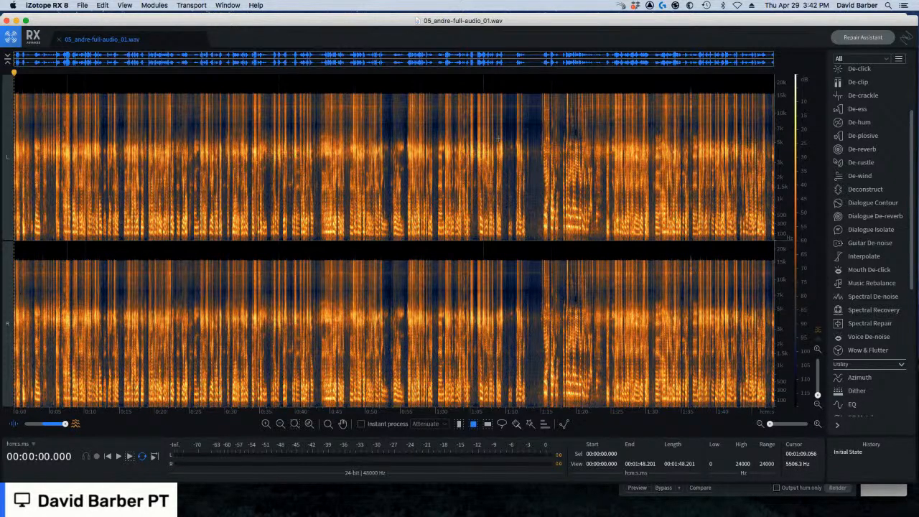
{"action": "left_click", "coordinate": [253, 148]}
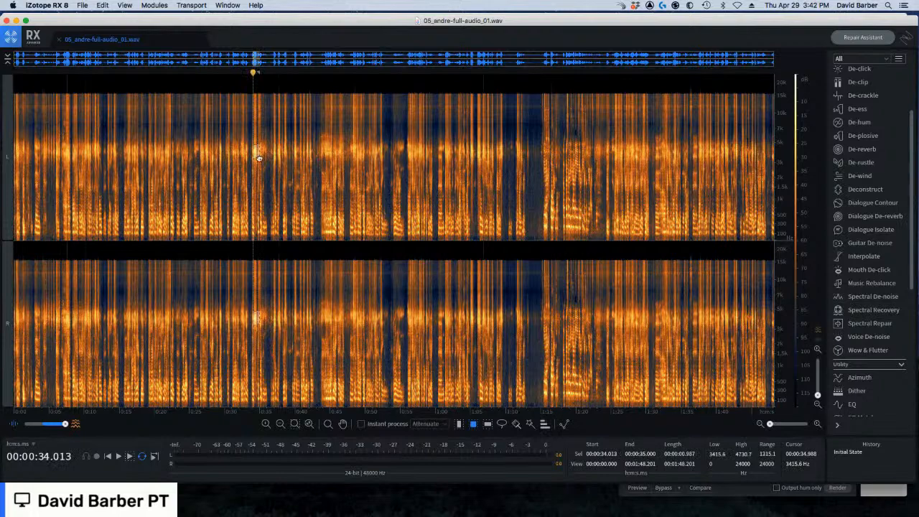
{"action": "left_click", "coordinate": [250, 161]}
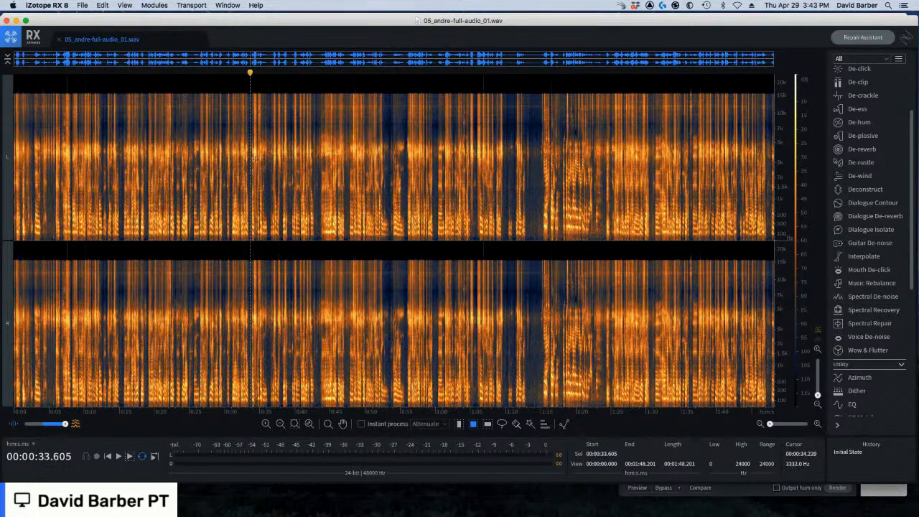
{"action": "left_click", "coordinate": [253, 161]}
{"action": "scroll", "coordinate": [254, 162], "scroll_direction": "up", "scroll_amount": 5}
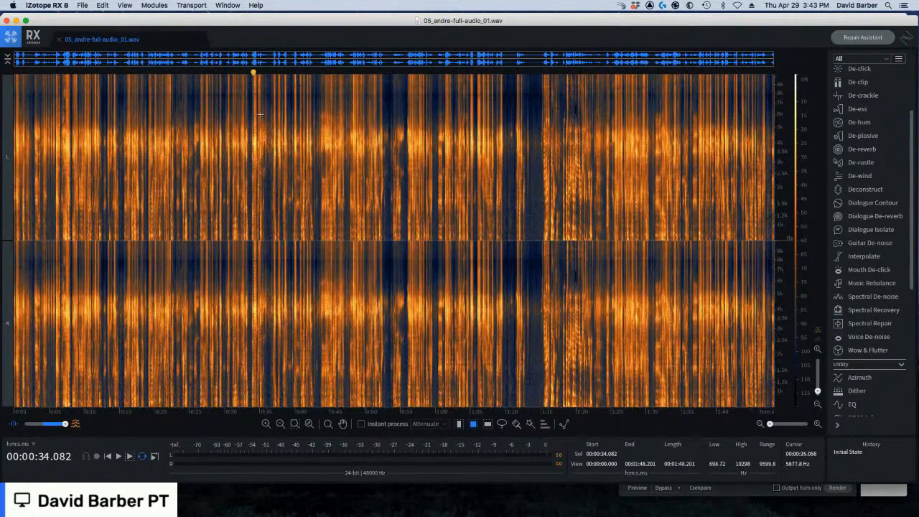
{"action": "left_click", "coordinate": [260, 128]}
{"action": "scroll", "coordinate": [256, 128], "scroll_direction": "up", "scroll_amount": 4}
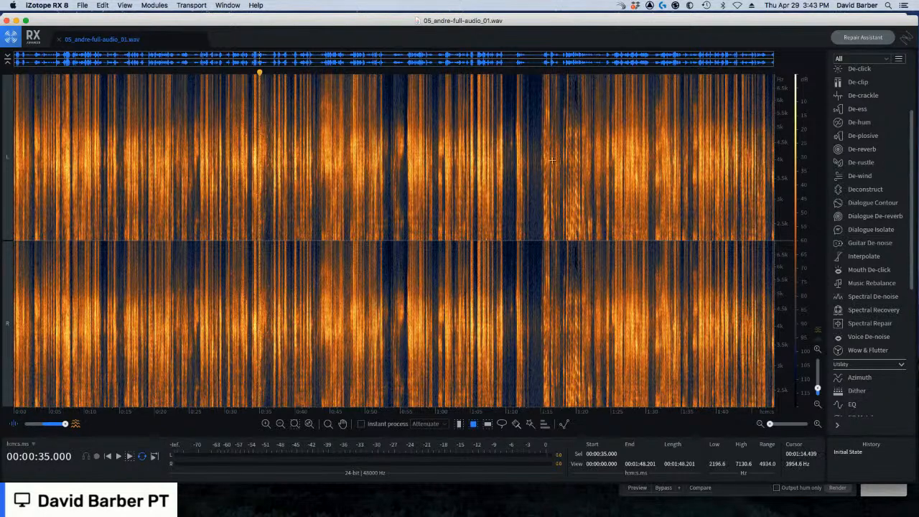
{"action": "scroll", "coordinate": [309, 163], "scroll_direction": "down", "scroll_amount": 2}
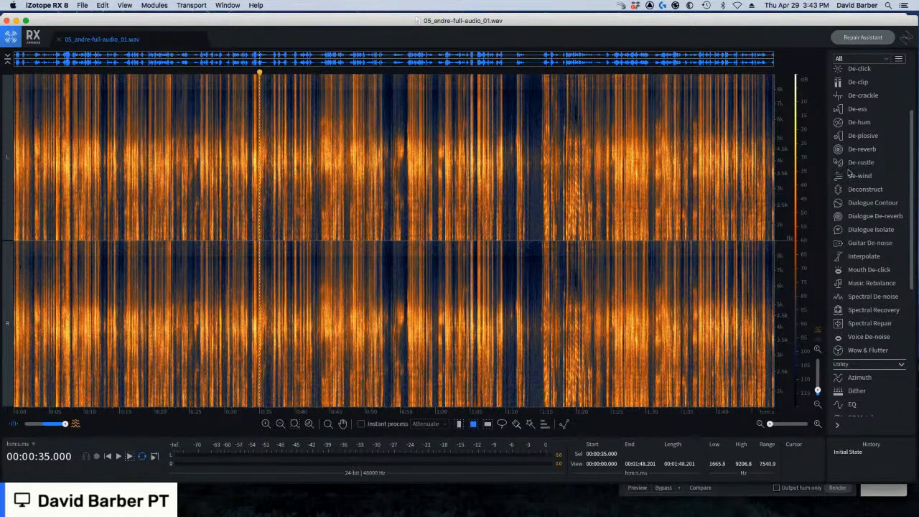
Open the EQ module and move its window clear of the upper channel's spectrogram
{"action": "scroll", "coordinate": [859, 169], "scroll_direction": "up", "scroll_amount": 5}
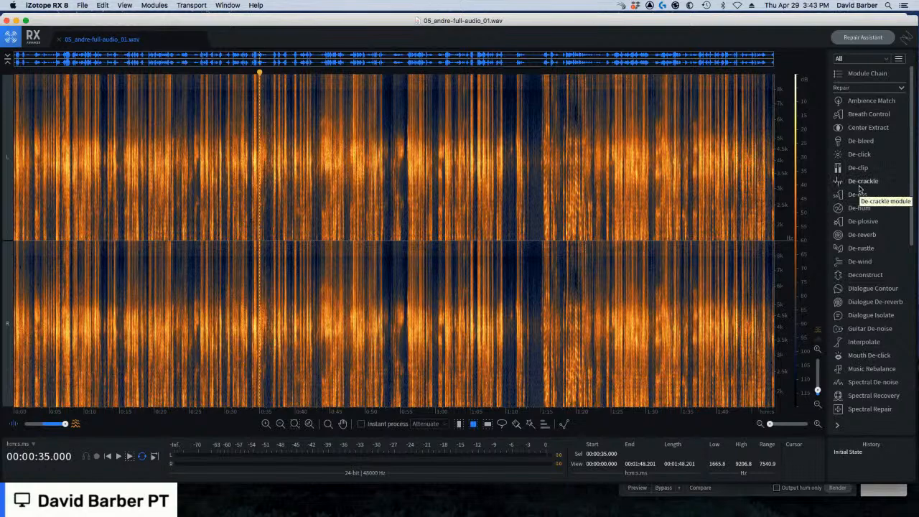
{"action": "scroll", "coordinate": [860, 188], "scroll_direction": "down", "scroll_amount": 5}
{"action": "scroll", "coordinate": [860, 188], "scroll_direction": "down", "scroll_amount": 5}
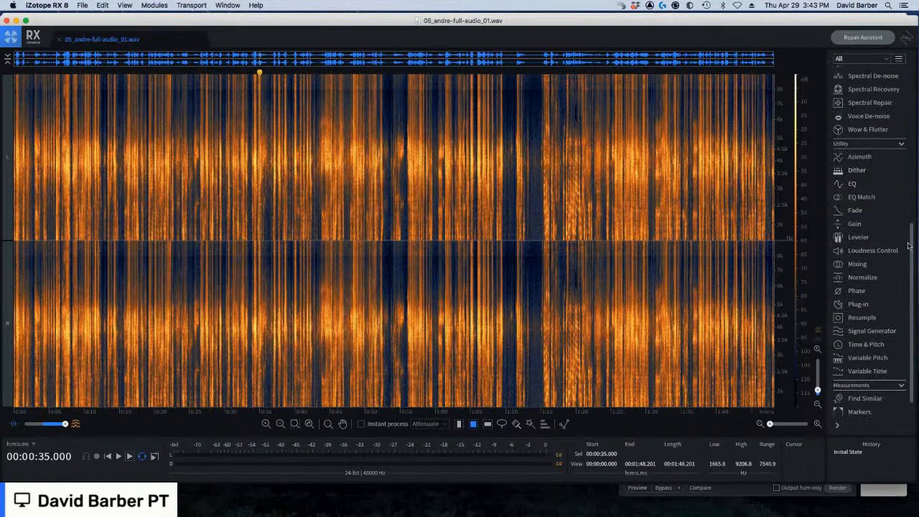
{"action": "left_click", "coordinate": [853, 185]}
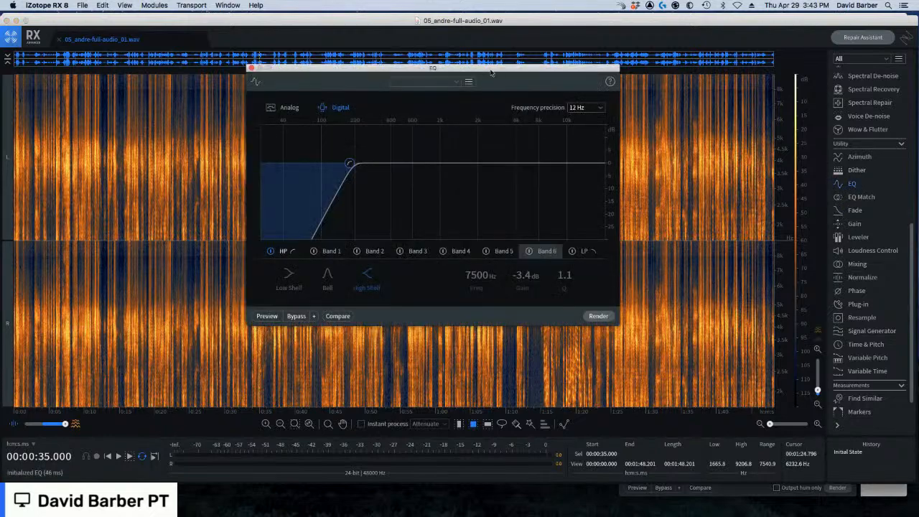
{"action": "left_click_drag", "start_coordinate": [492, 70], "coordinate": [458, 234]}
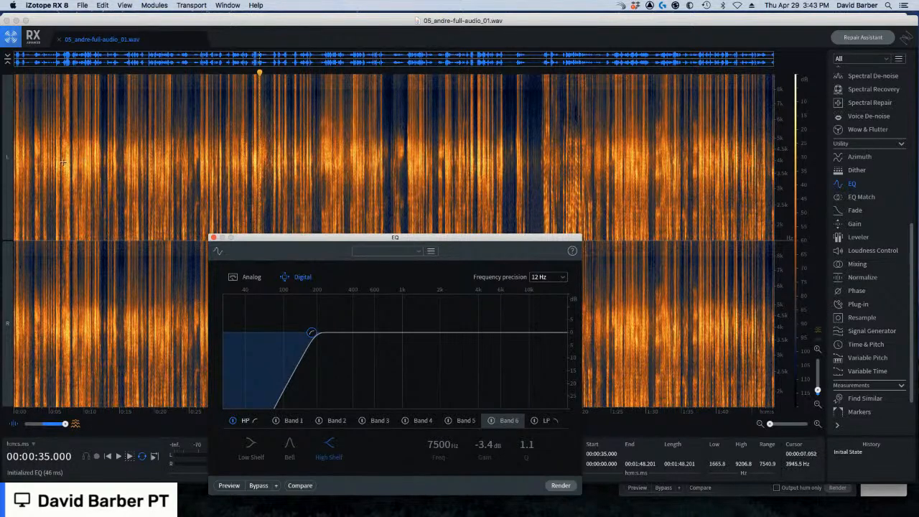
Check the bright band's frequency near 7 s, and enable EQ Band 3 with its frequency set to 3870 Hz
{"action": "left_click_drag", "start_coordinate": [63, 162], "coordinate": [70, 164]}
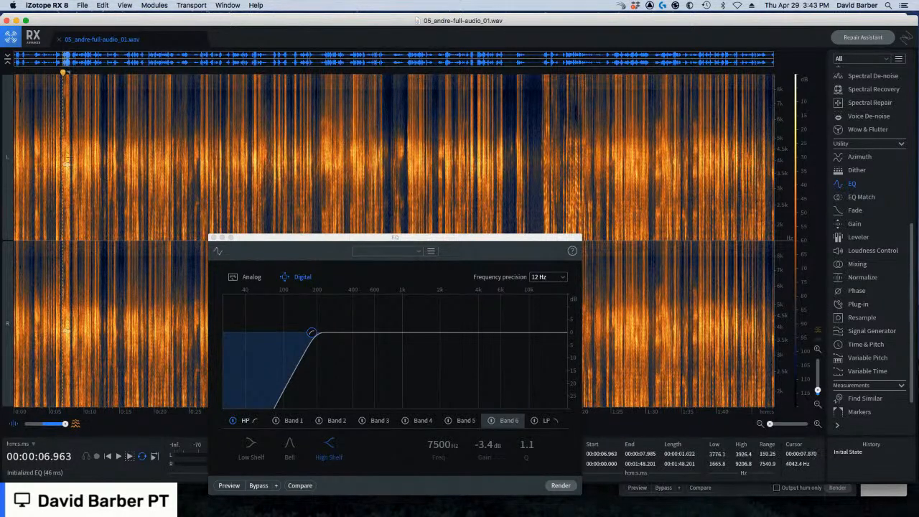
{"action": "left_click", "coordinate": [70, 164]}
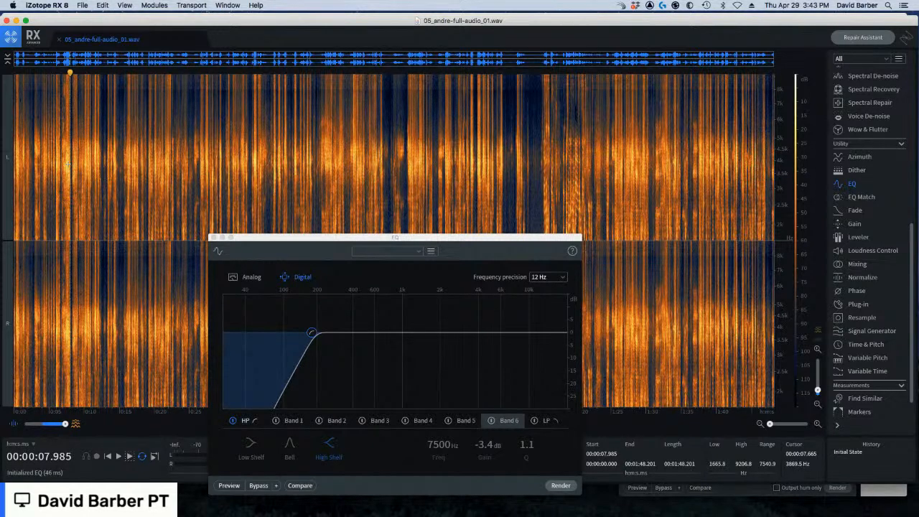
{"action": "left_click_drag", "start_coordinate": [336, 249], "coordinate": [330, 163]}
{"action": "left_click", "coordinate": [355, 334]}
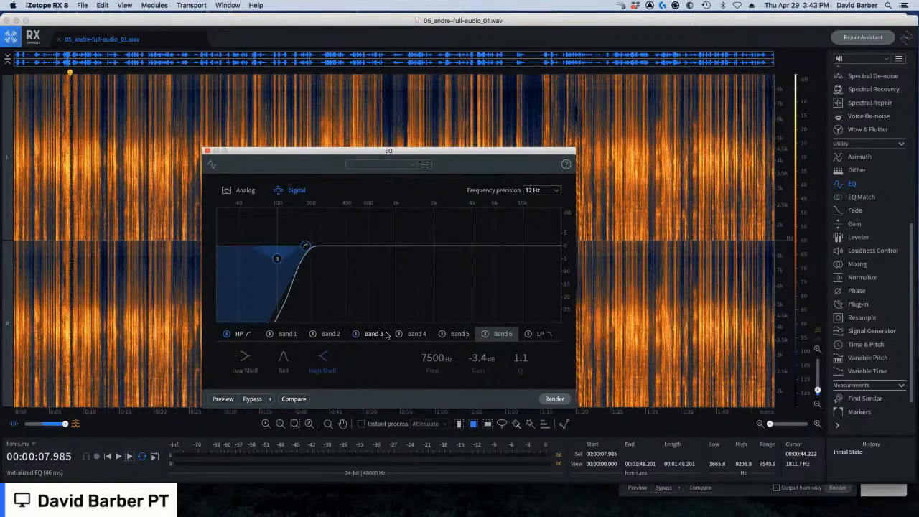
{"action": "left_click_drag", "start_coordinate": [281, 263], "coordinate": [349, 264]}
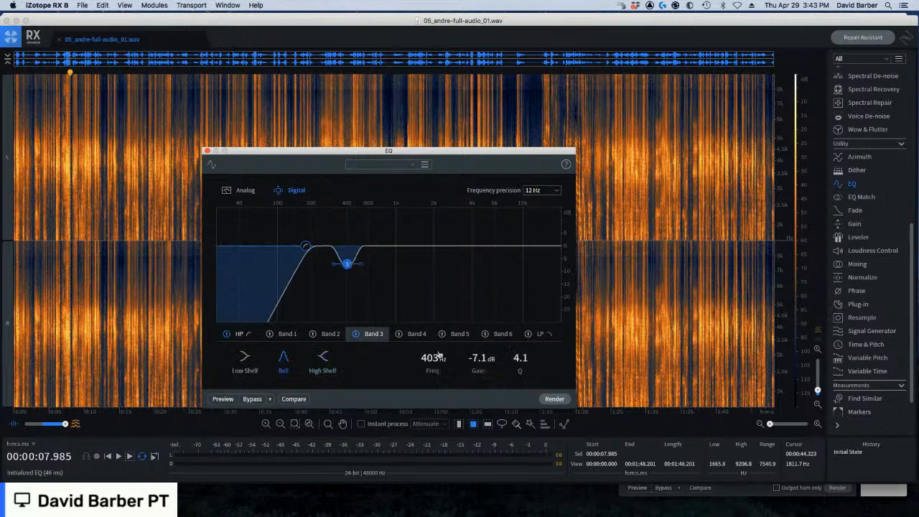
{"action": "left_click", "coordinate": [429, 357]}
{"action": "type", "text": "387"}
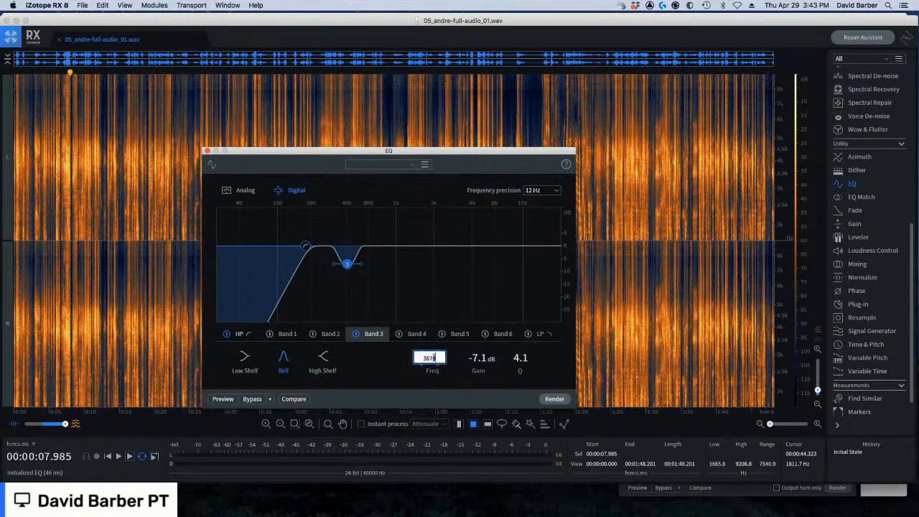
{"action": "type", "text": "0"}
{"action": "key", "text": "Return"}
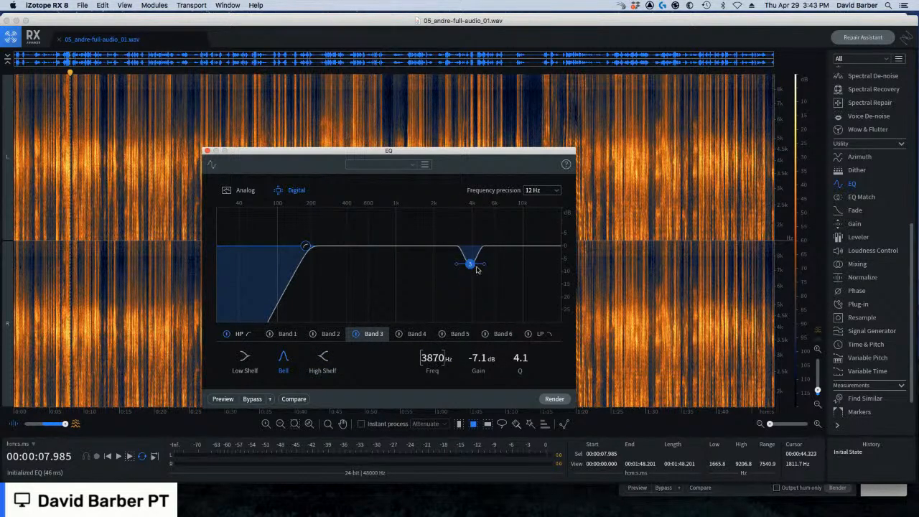
Widen EQ Band 3 to a Q of 1.0 and lower it to about -13.1 dB at 3855 Hz
{"action": "left_click_drag", "start_coordinate": [485, 266], "coordinate": [489, 265]}
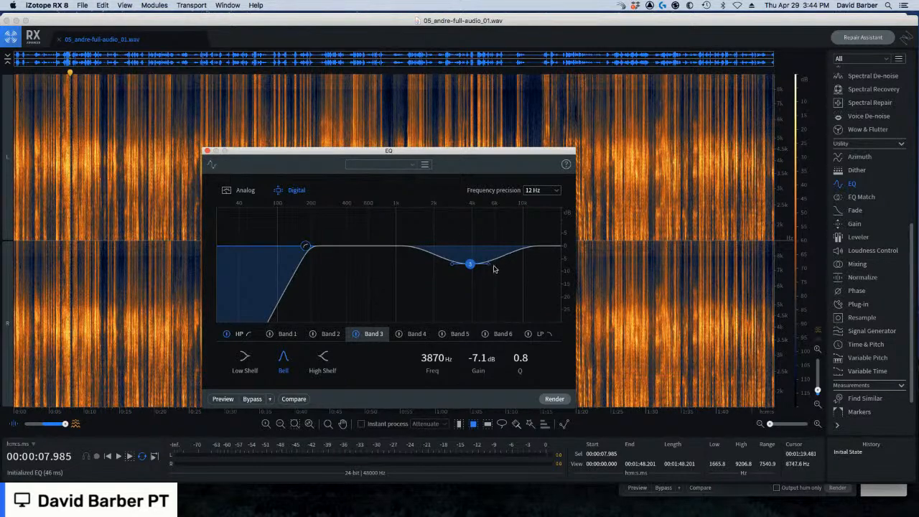
{"action": "left_click_drag", "start_coordinate": [490, 265], "coordinate": [488, 268]}
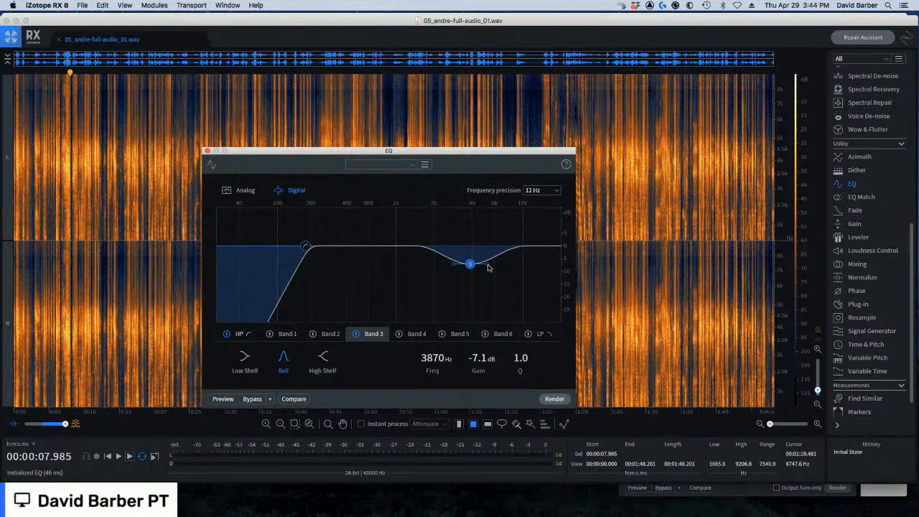
{"action": "left_click_drag", "start_coordinate": [471, 266], "coordinate": [471, 280]}
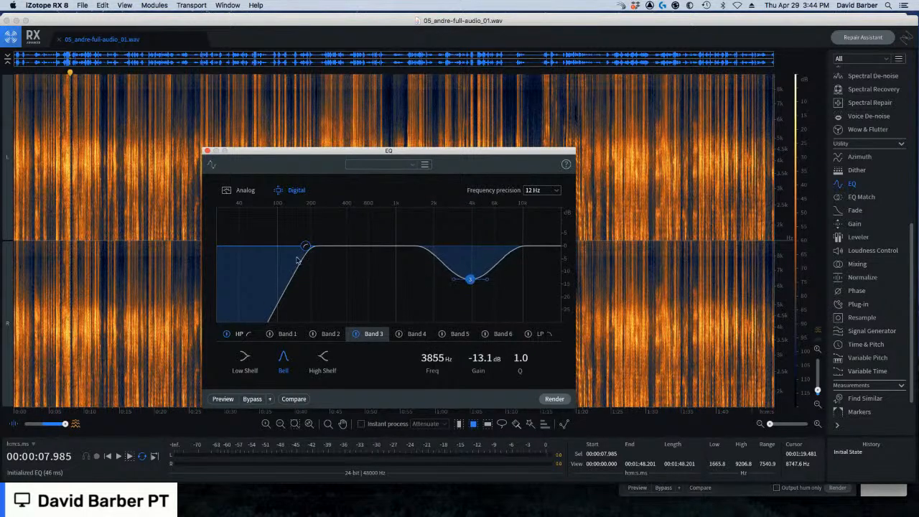
Turn off the EQ's high-pass filter and render the EQ on the whole file
{"action": "left_click", "coordinate": [227, 334]}
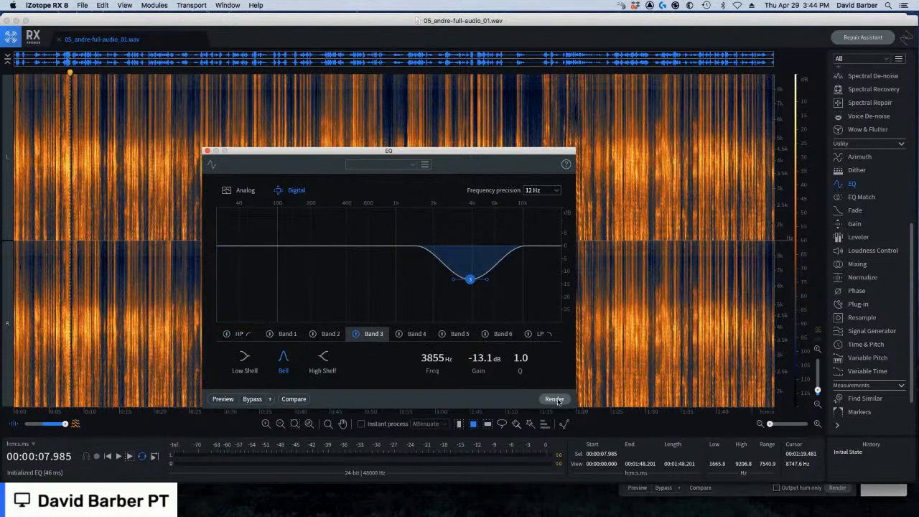
{"action": "left_click", "coordinate": [554, 399]}
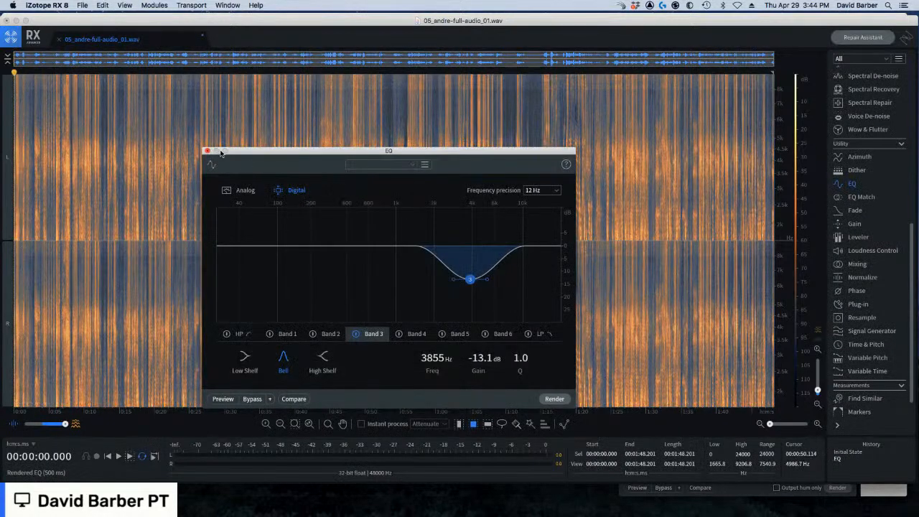
Examine the low frequencies in the rendered spectrogram and clear the selection by placing the playhead at about 59 s
{"action": "left_click_drag", "start_coordinate": [244, 152], "coordinate": [258, 151]}
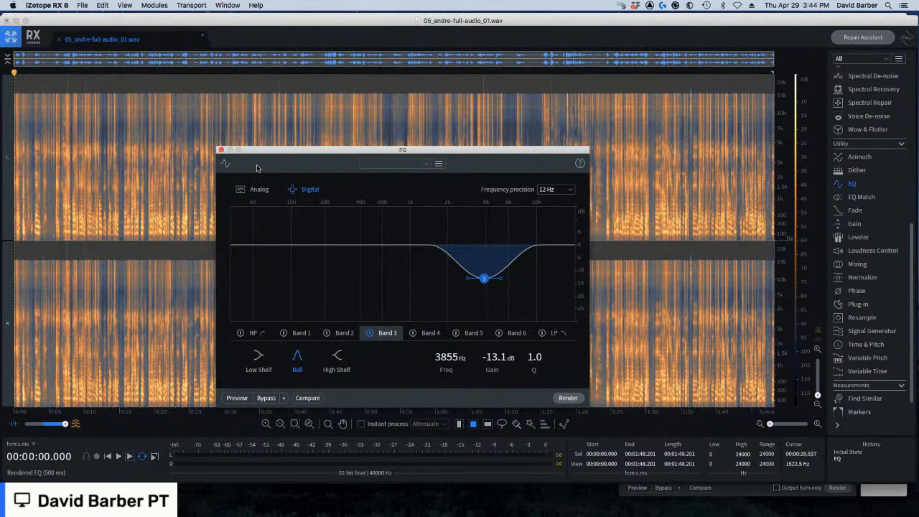
{"action": "left_click_drag", "start_coordinate": [269, 150], "coordinate": [298, 249]}
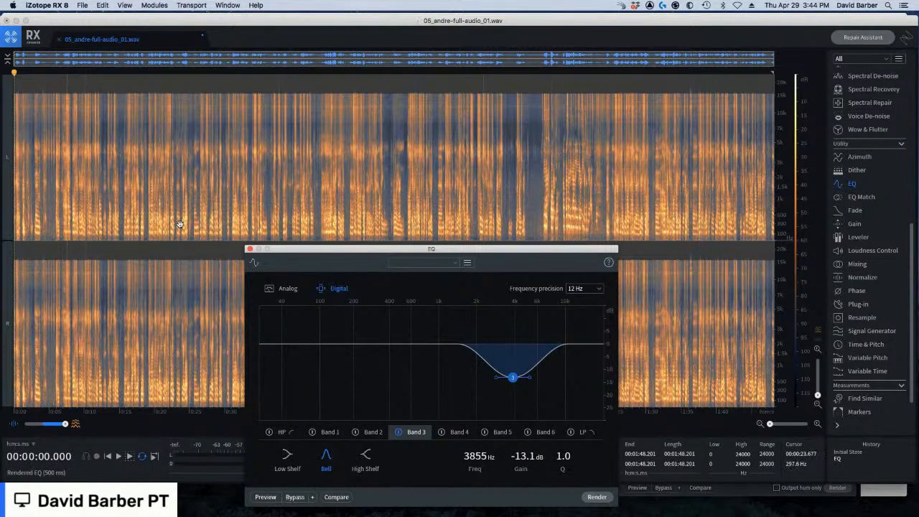
{"action": "left_click", "coordinate": [428, 230]}
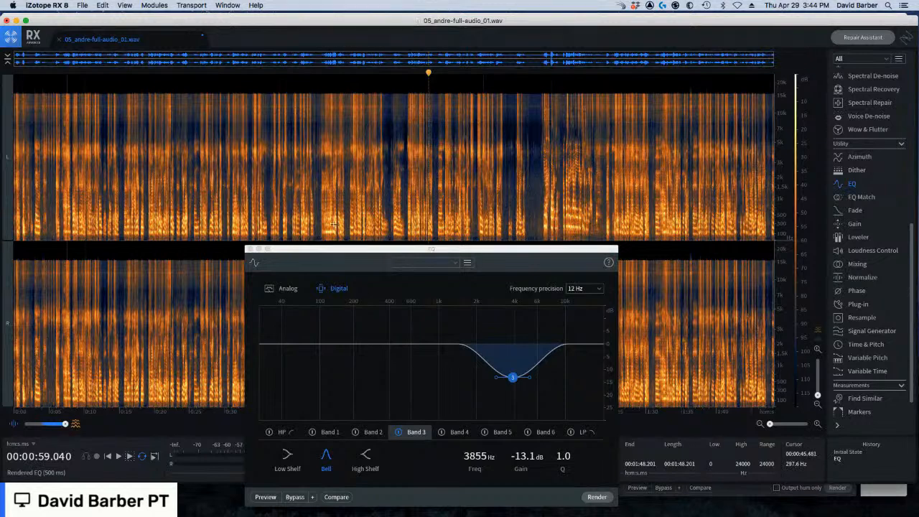
{"action": "left_click_drag", "start_coordinate": [415, 251], "coordinate": [411, 155]}
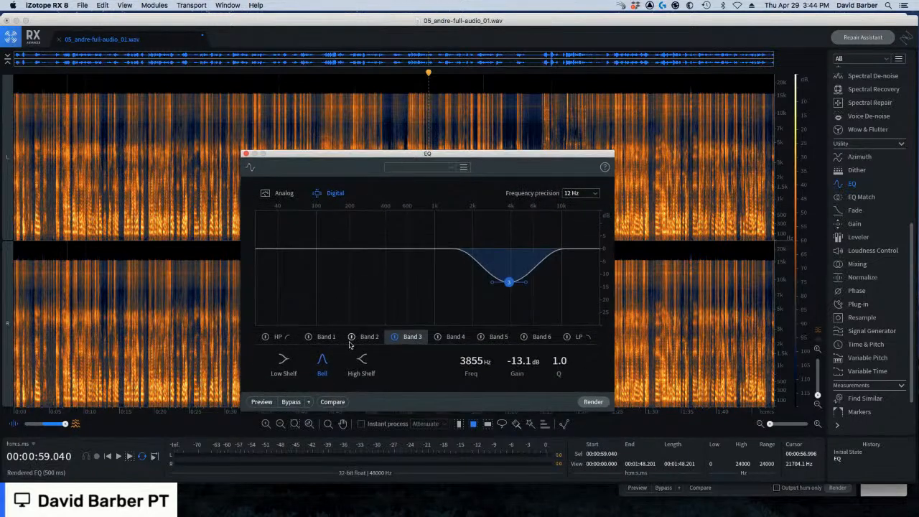
Enable EQ Band 1 and set its frequency to 300 Hz
{"action": "left_click", "coordinate": [323, 336]}
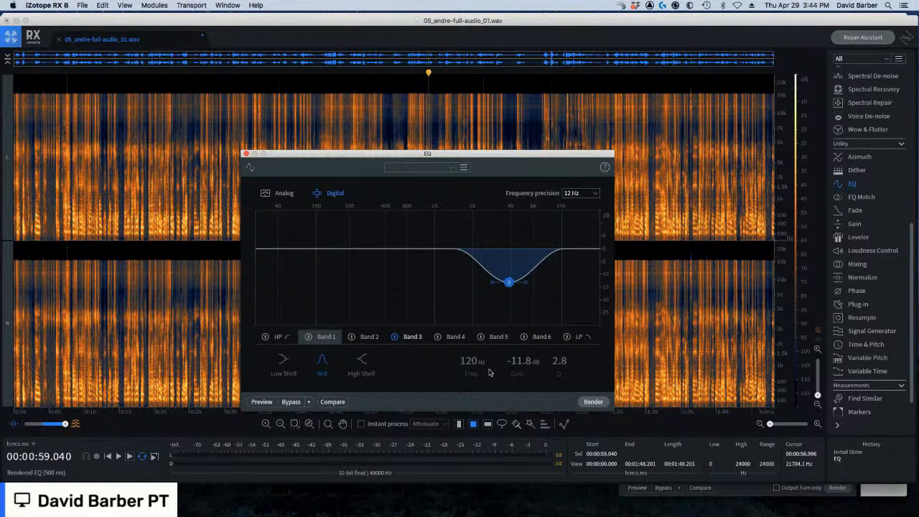
{"action": "left_click", "coordinate": [308, 336]}
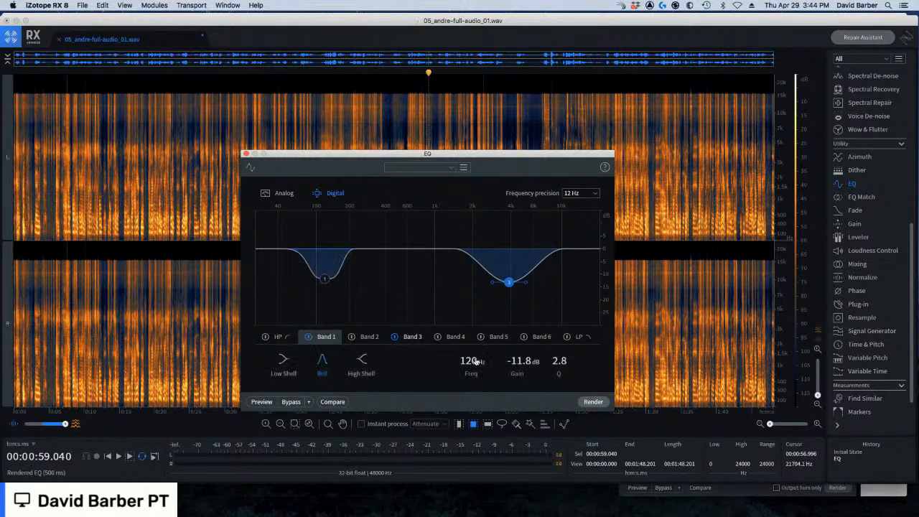
{"action": "double_click", "coordinate": [468, 361]}
{"action": "type", "text": "300"}
{"action": "key", "text": "Return"}
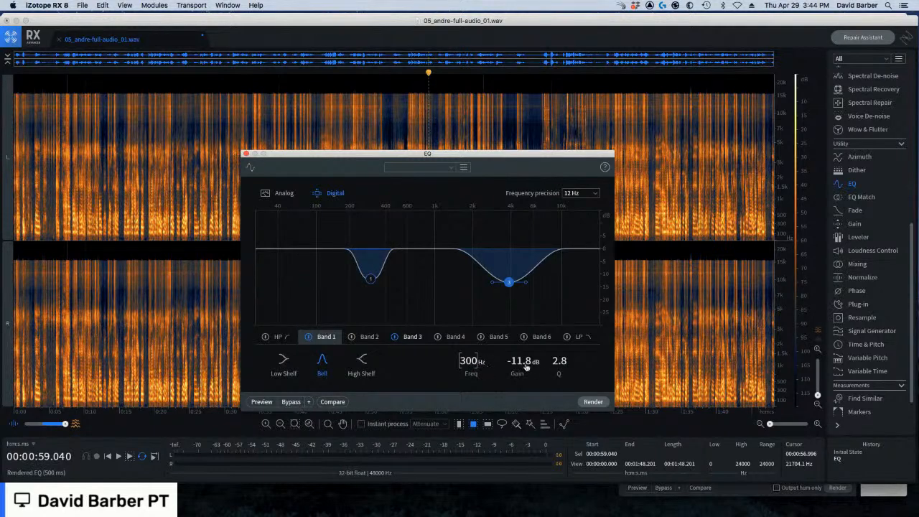
Try narrower and wider bandwidths for EQ Band 1 and settle on a Q of 2.1
{"action": "left_click", "coordinate": [371, 279]}
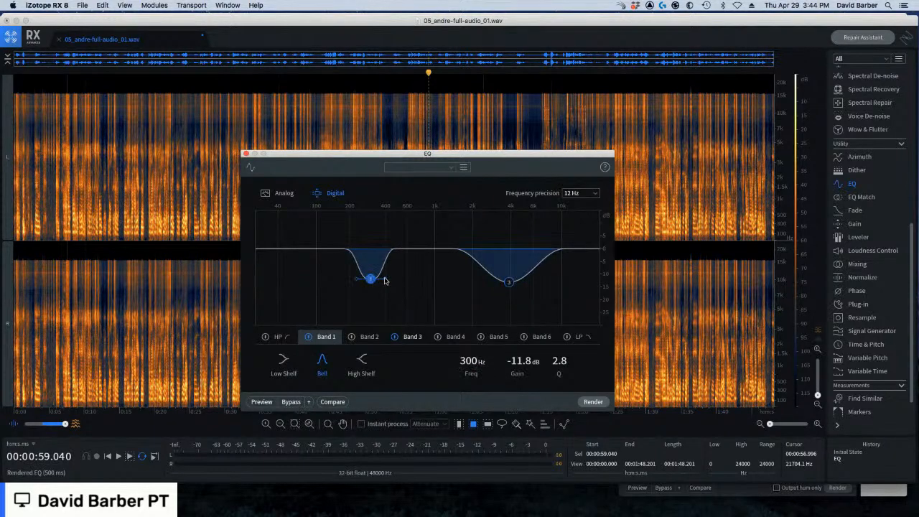
{"action": "scroll", "coordinate": [385, 280], "scroll_direction": "down", "scroll_amount": 5}
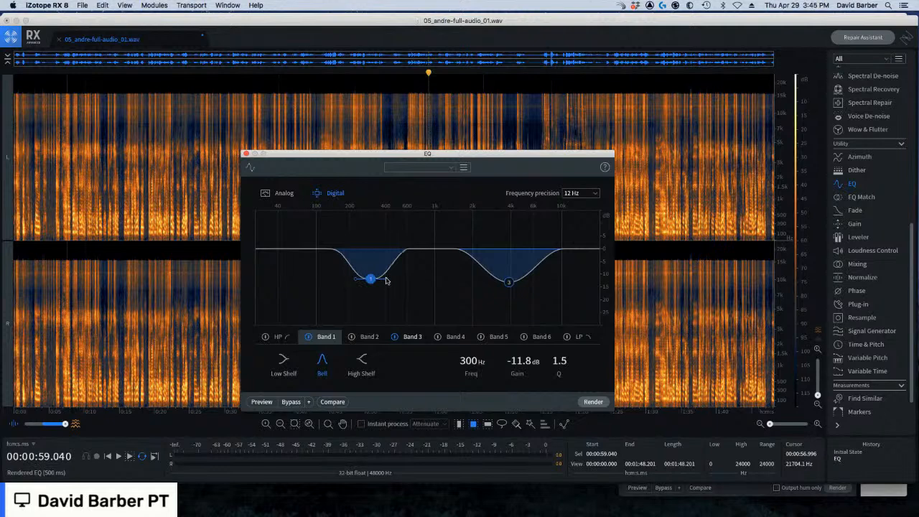
{"action": "scroll", "coordinate": [384, 281], "scroll_direction": "up", "scroll_amount": 5}
{"action": "scroll", "coordinate": [388, 281], "scroll_direction": "down", "scroll_amount": 3}
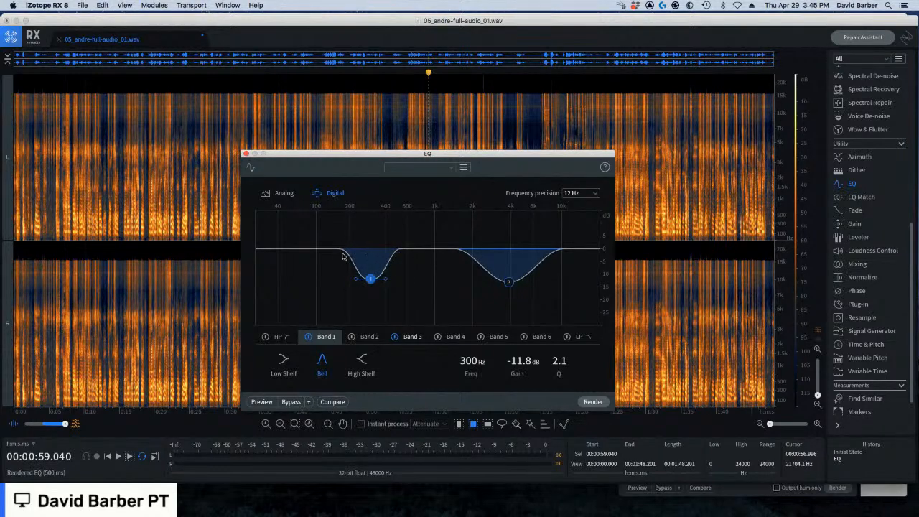
{"action": "scroll", "coordinate": [384, 281], "scroll_direction": "up", "scroll_amount": 10}
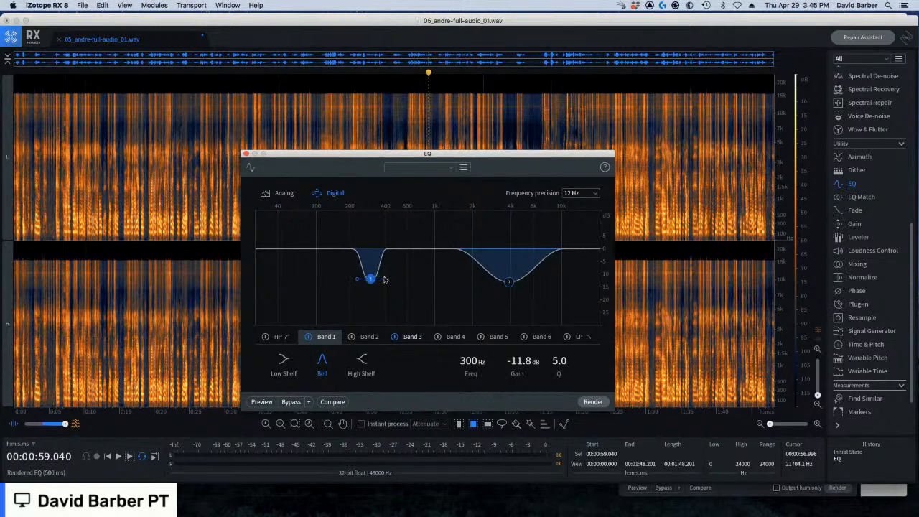
{"action": "scroll", "coordinate": [386, 281], "scroll_direction": "down", "scroll_amount": 13}
{"action": "scroll", "coordinate": [386, 281], "scroll_direction": "up", "scroll_amount": 2}
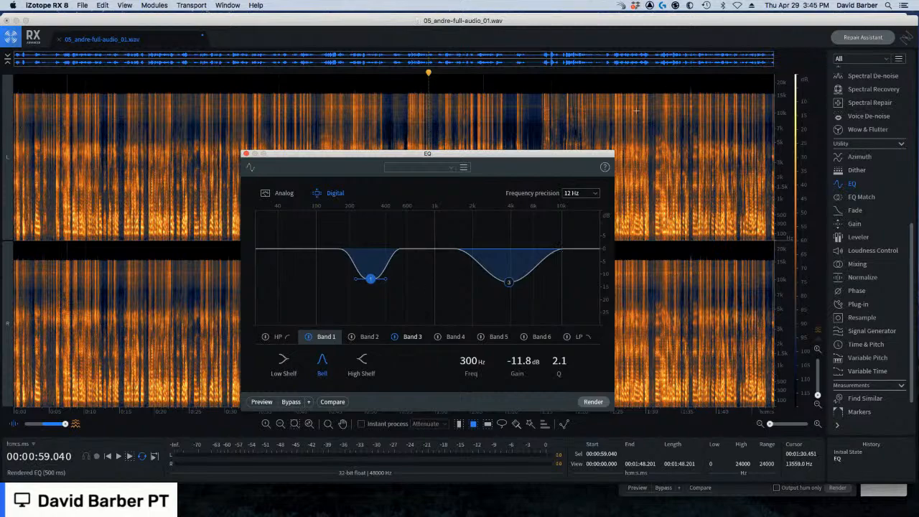
Undo the previous EQ render and render the EQ with both the Band 1 and Band 3 cuts on the whole file
{"action": "key", "text": "super+a"}
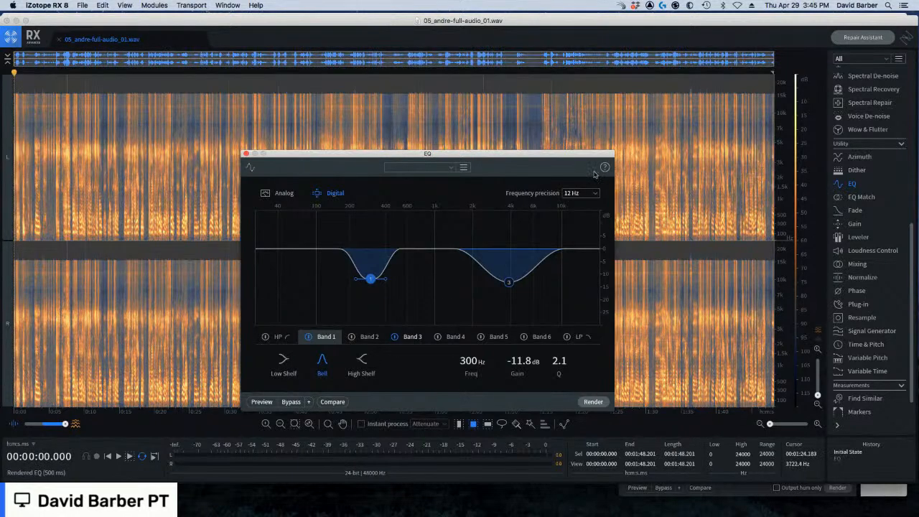
{"action": "left_click", "coordinate": [592, 402]}
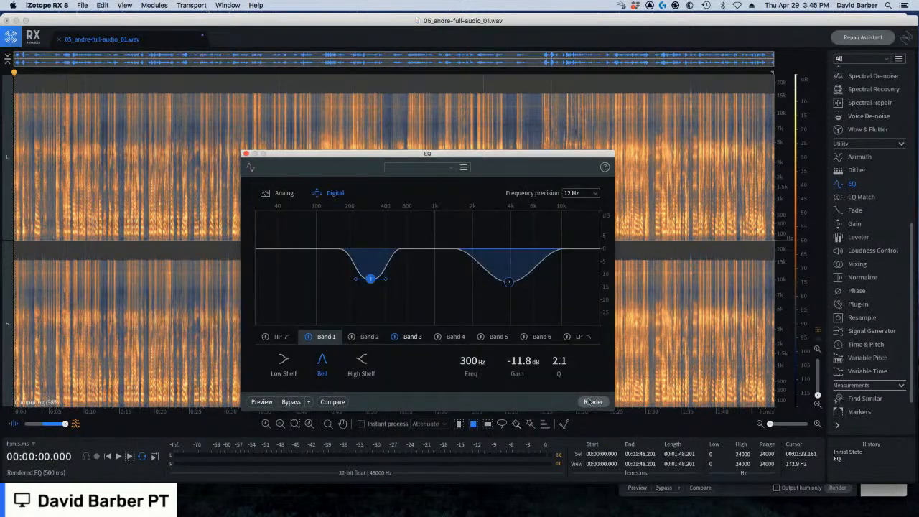
Play back the rendered audio from about 1 s and from about 7.5 s
{"action": "left_click", "coordinate": [22, 137]}
{"action": "key", "text": "space"}
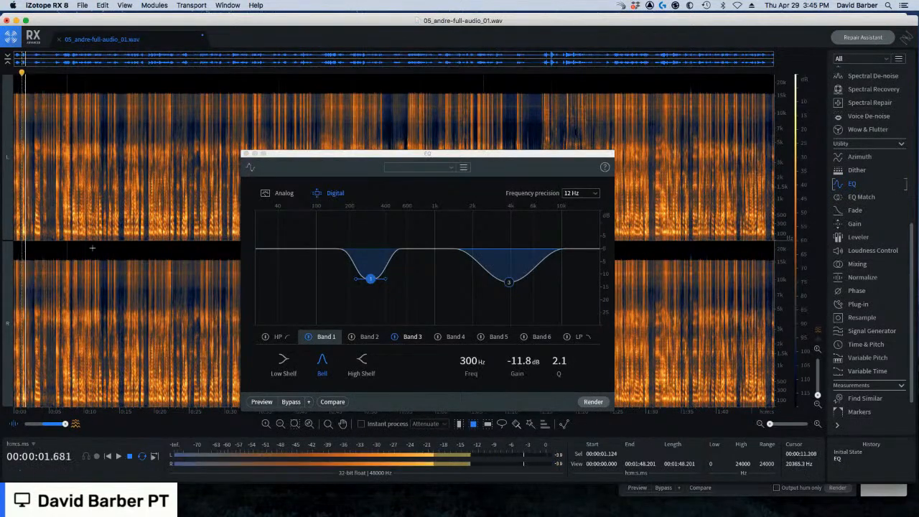
{"action": "key", "text": "space"}
{"action": "left_click", "coordinate": [66, 142]}
{"action": "key", "text": "space"}
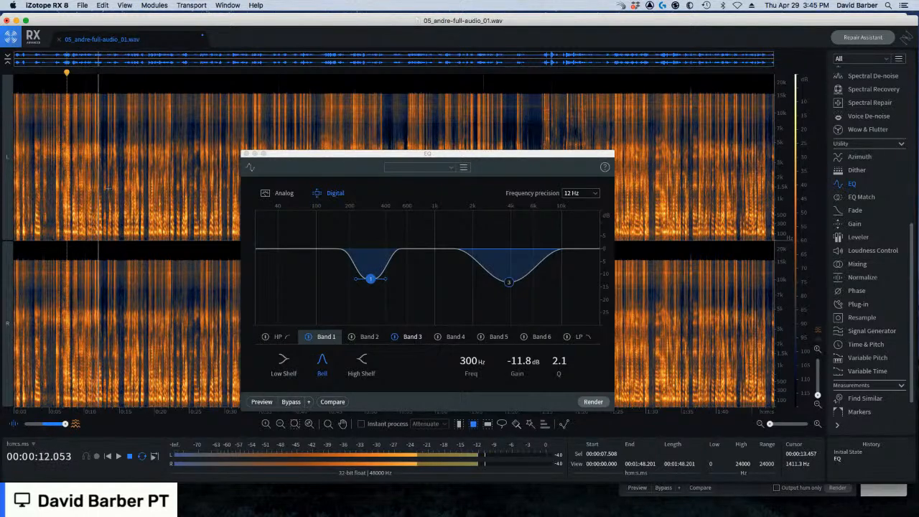
{"action": "key", "text": "space"}
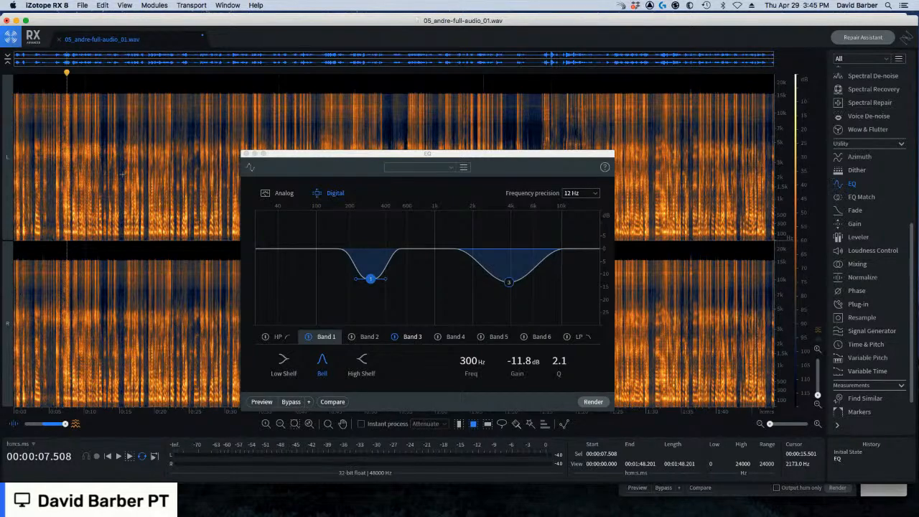
Compare the speech with and without the EQ by undoing and redoing the render during playback from about 7 s
{"action": "key", "text": "super+a"}
{"action": "left_click", "coordinate": [68, 135]}
{"action": "key", "text": "space"}
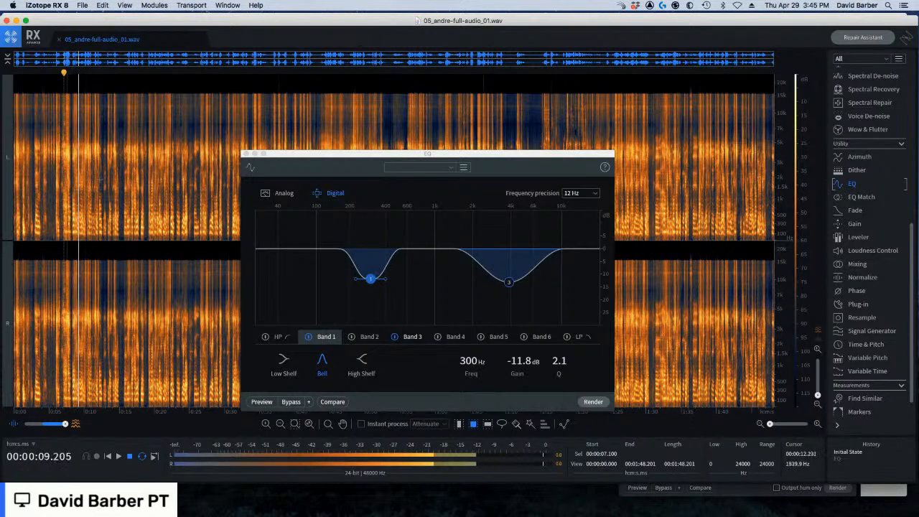
{"action": "key", "text": "super+shift+z"}
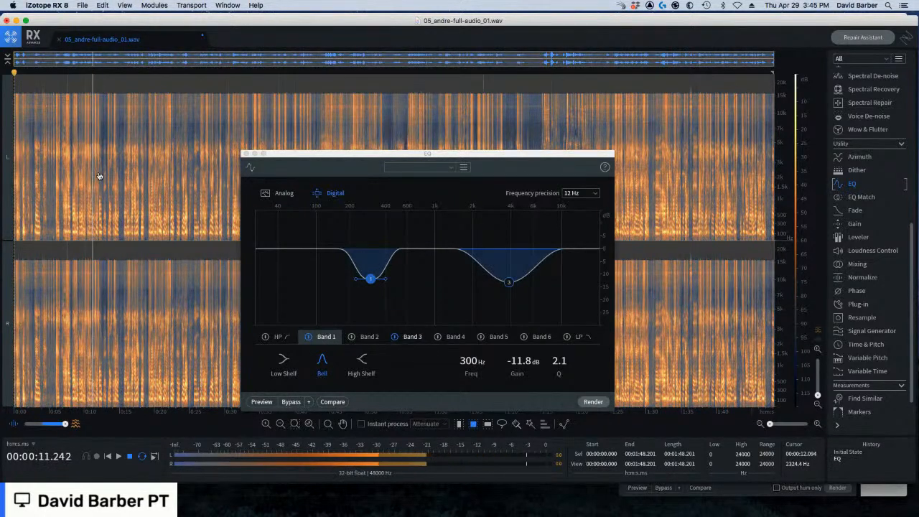
{"action": "key", "text": "super+z"}
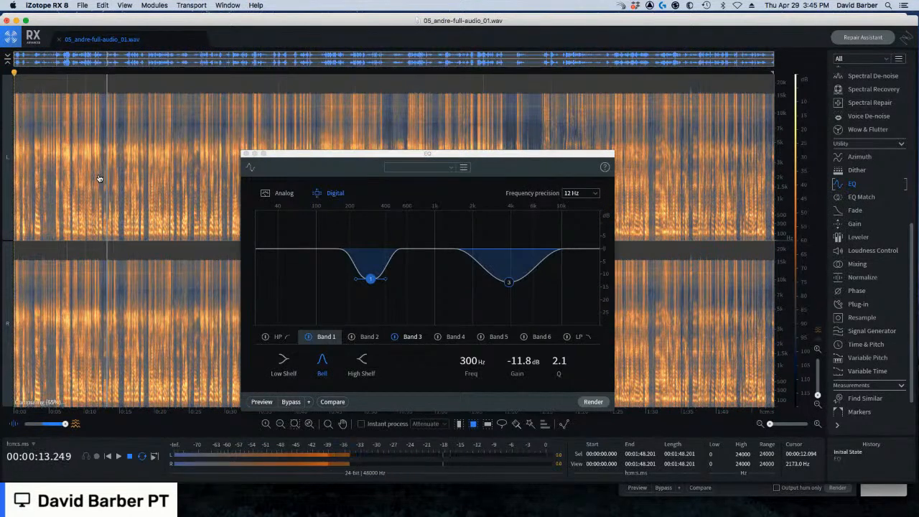
{"action": "key", "text": "super+shift+z"}
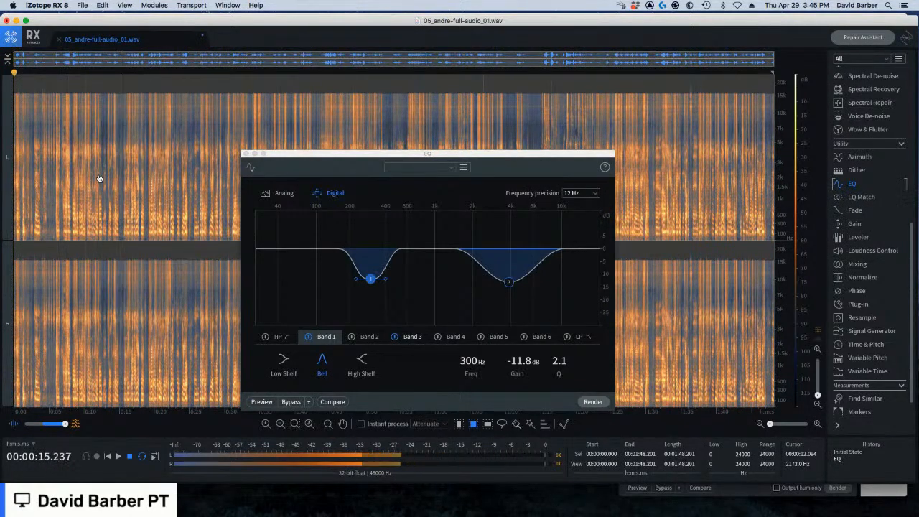
{"action": "key", "text": "space"}
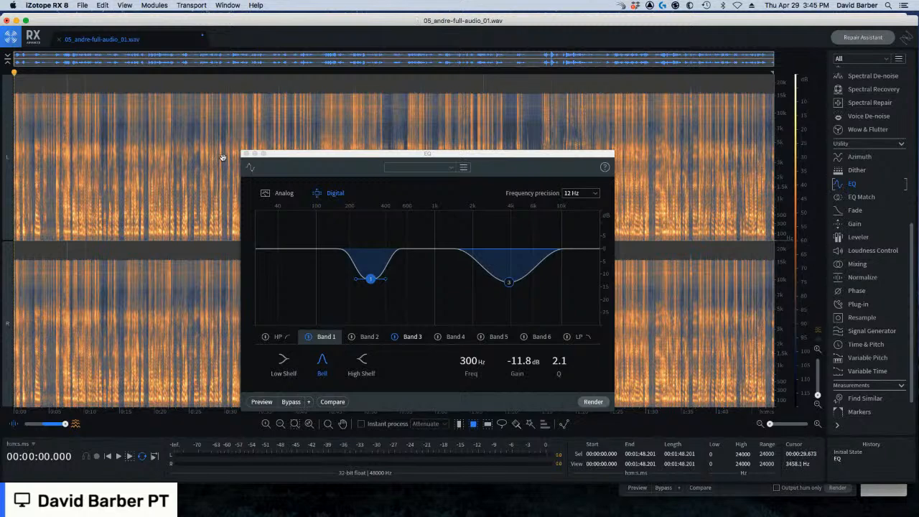
Set EQ Band 1 to about 304 Hz, -6.4 dB gain and a Q of 1.2, and close the EQ module
{"action": "left_click", "coordinate": [371, 280]}
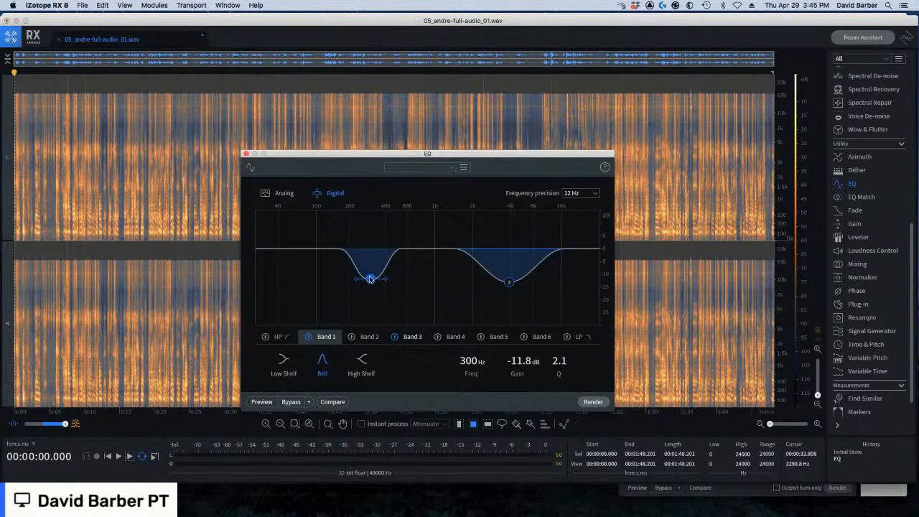
{"action": "left_click_drag", "start_coordinate": [372, 280], "coordinate": [387, 267]}
{"action": "left_click", "coordinate": [246, 154]}
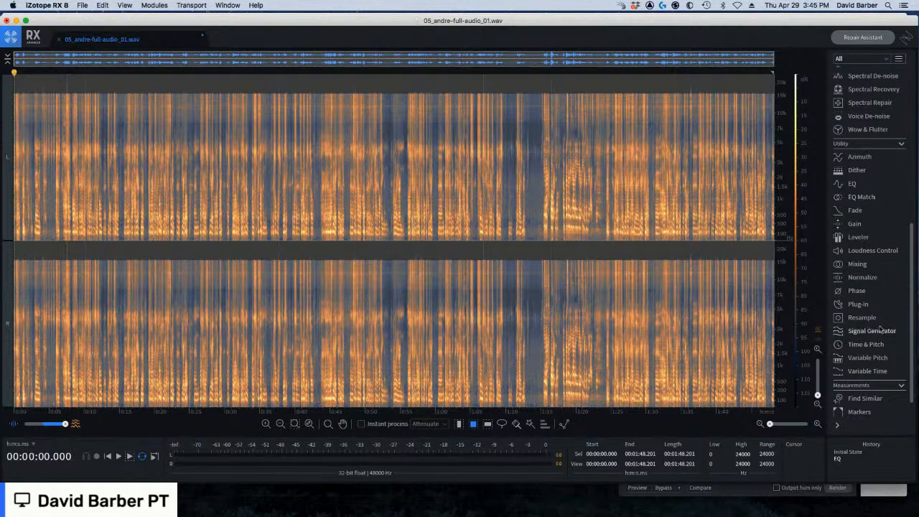
Select the harsh resonance between about 3.5 and 5.4 kHz from about 35.3 to 36.2 s in the spectrogram
{"action": "left_click", "coordinate": [475, 156]}
{"action": "left_click", "coordinate": [428, 150]}
{"action": "left_click", "coordinate": [252, 145]}
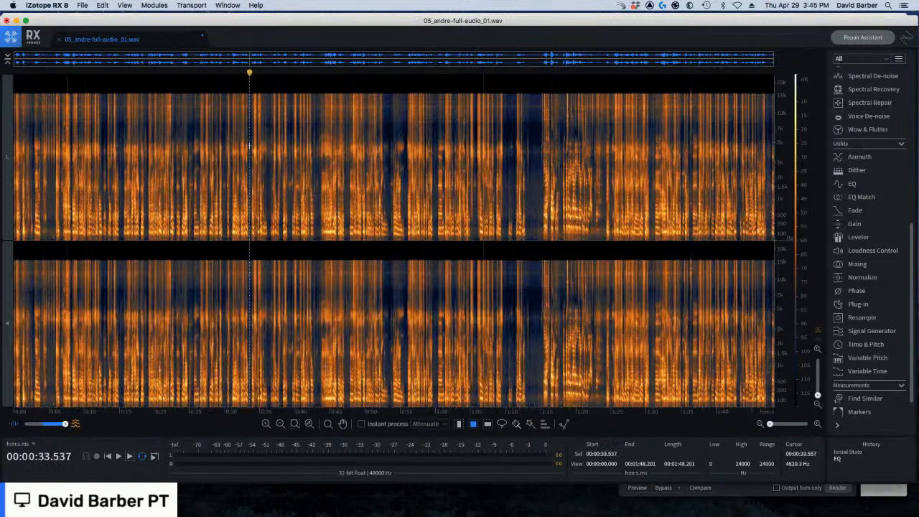
{"action": "scroll", "coordinate": [252, 145], "scroll_direction": "up", "scroll_amount": 10}
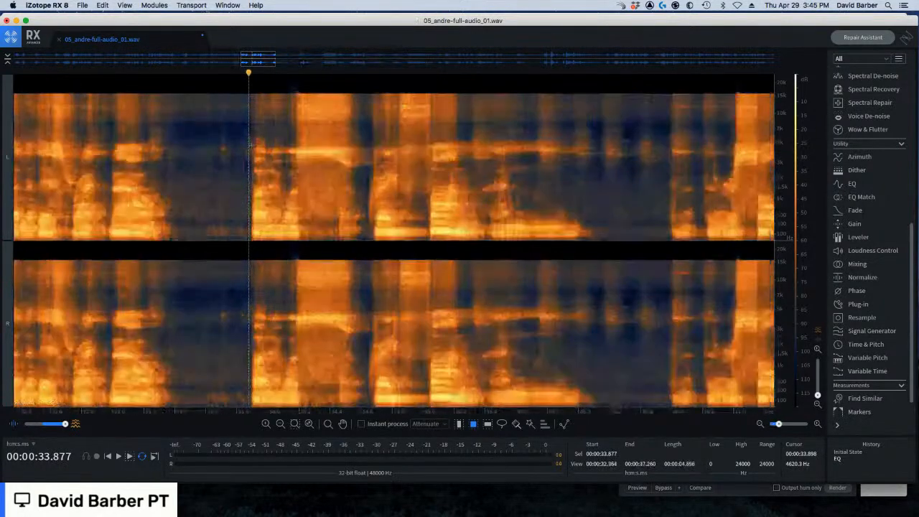
{"action": "scroll", "coordinate": [252, 146], "scroll_direction": "down", "scroll_amount": 2}
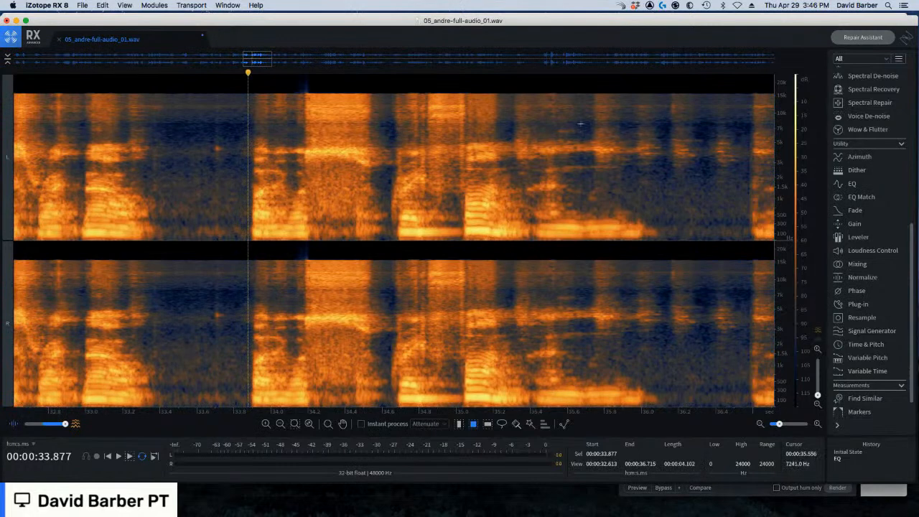
{"action": "left_click_drag", "start_coordinate": [511, 138], "coordinate": [680, 158]}
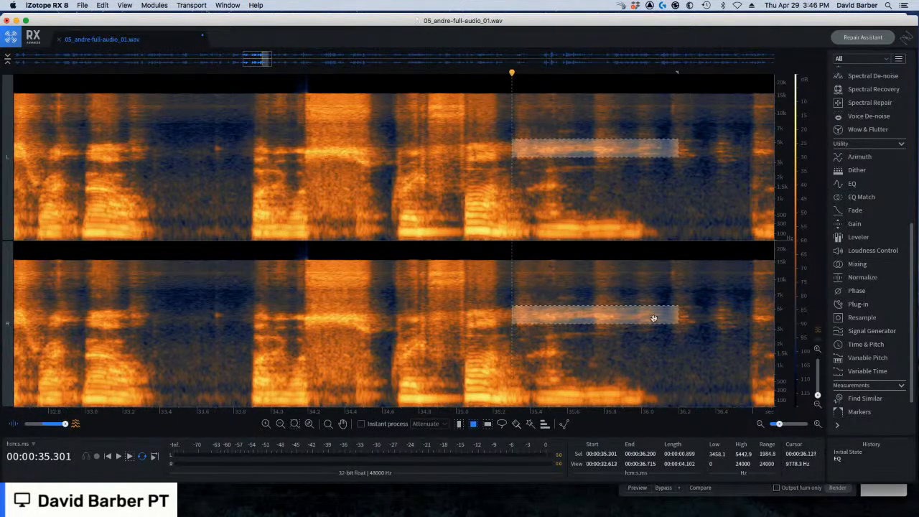
Enable instant process with Attenuate and set Spectral Repair to 4096 bands with vertical interpolation, its window clear of the selected resonance
{"action": "left_click", "coordinate": [361, 423]}
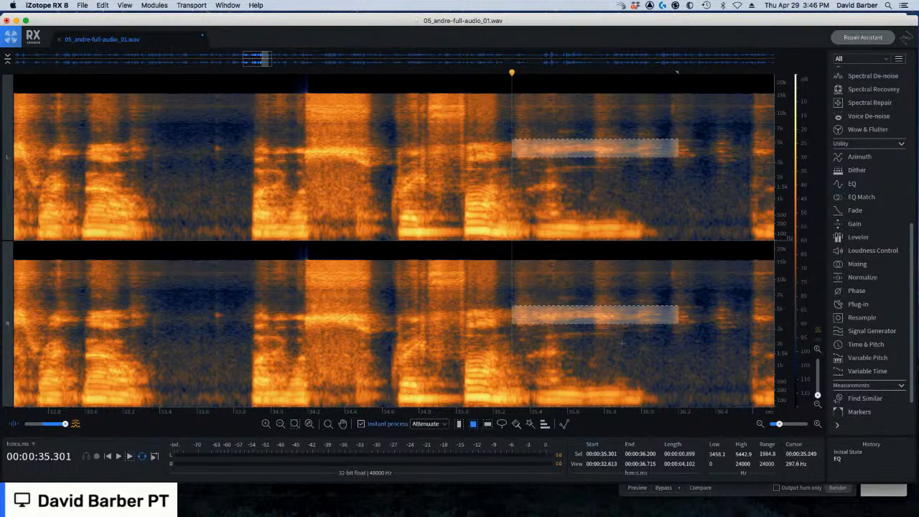
{"action": "scroll", "coordinate": [869, 203], "scroll_direction": "up", "scroll_amount": 3}
{"action": "left_click", "coordinate": [870, 180]}
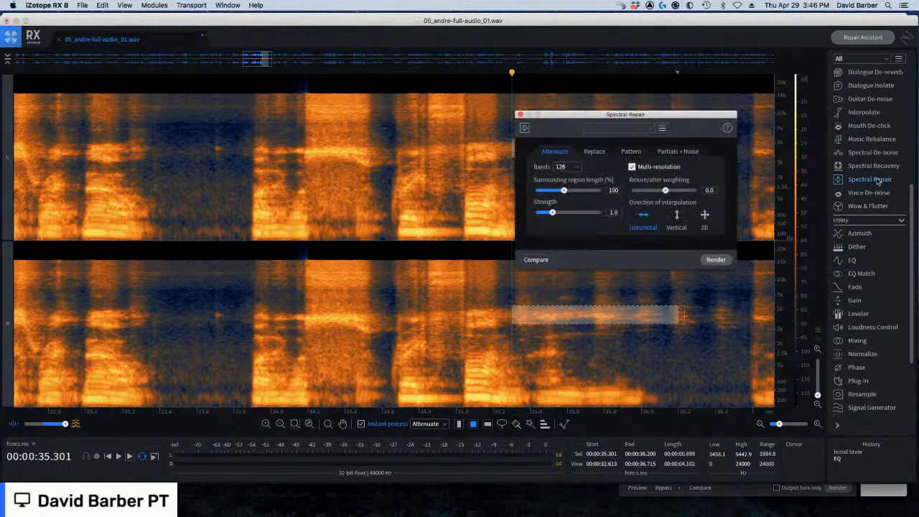
{"action": "left_click", "coordinate": [677, 215]}
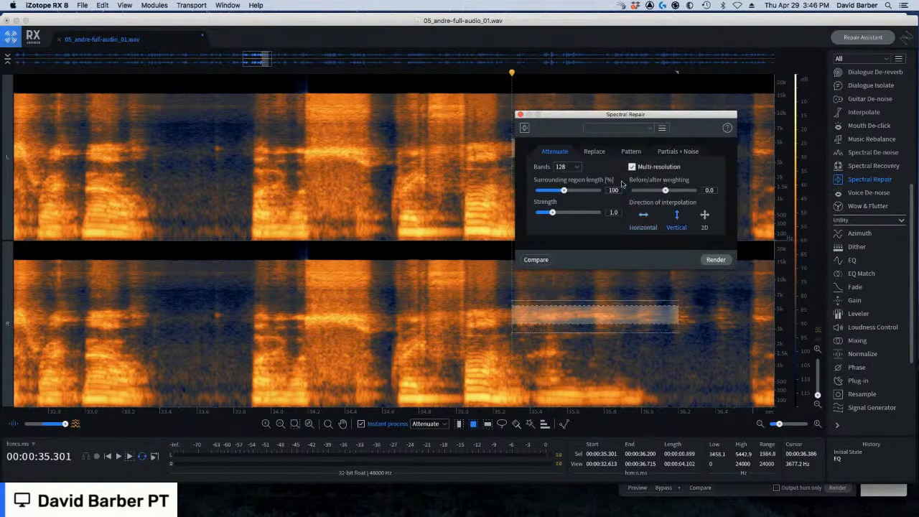
{"action": "left_click", "coordinate": [574, 167]}
{"action": "left_click", "coordinate": [572, 228]}
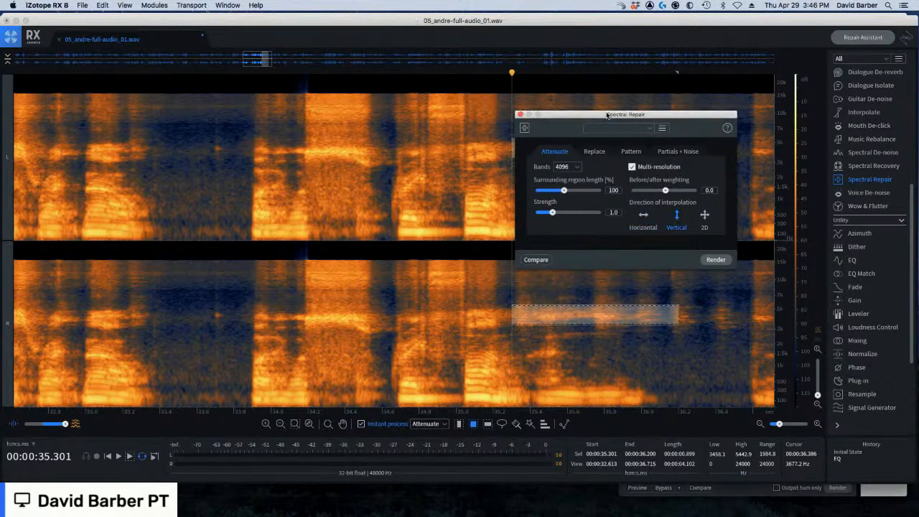
{"action": "left_click_drag", "start_coordinate": [607, 115], "coordinate": [618, 230]}
Try attenuating thin slices of the resonance around 4 to 5 kHz on the words between about 34 and 36.5 s
{"action": "left_click", "coordinate": [404, 148]}
{"action": "left_click", "coordinate": [264, 148]}
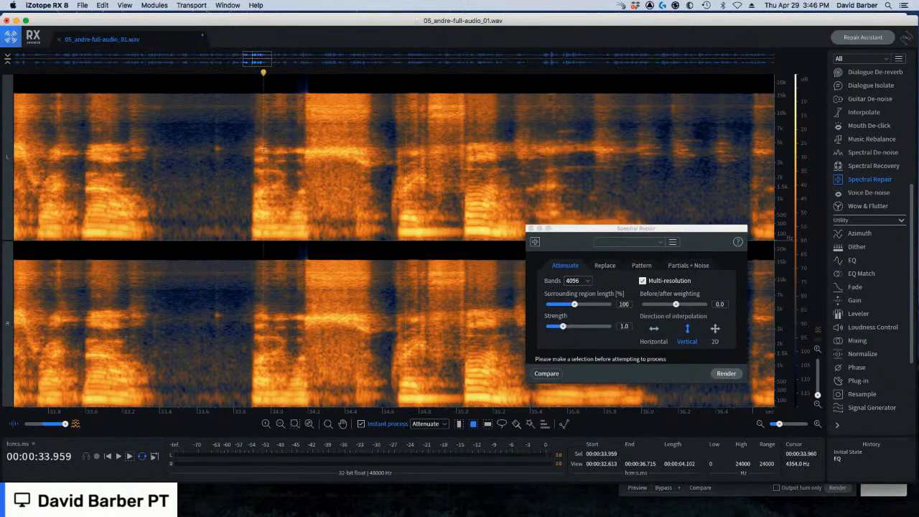
{"action": "left_click_drag", "start_coordinate": [264, 148], "coordinate": [735, 162]}
{"action": "left_click", "coordinate": [512, 144]}
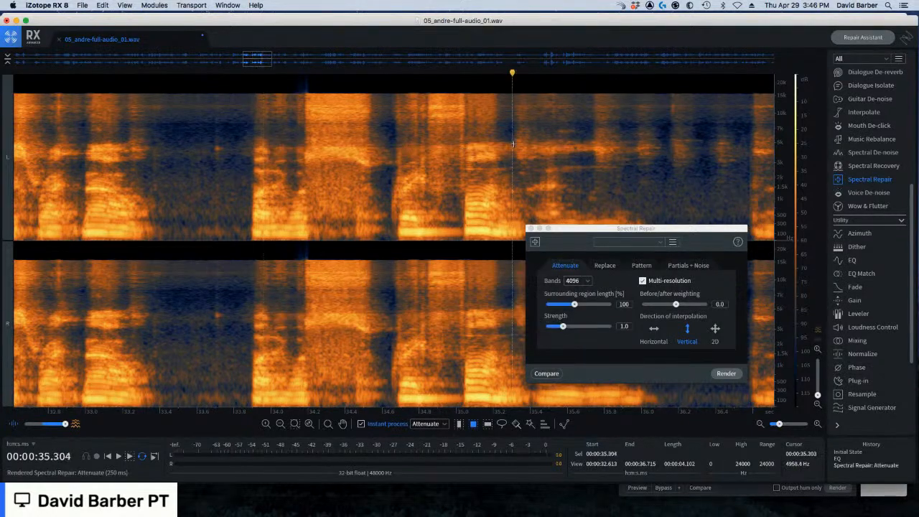
{"action": "left_click_drag", "start_coordinate": [513, 145], "coordinate": [638, 152]}
{"action": "left_click_drag", "start_coordinate": [308, 147], "coordinate": [358, 153]}
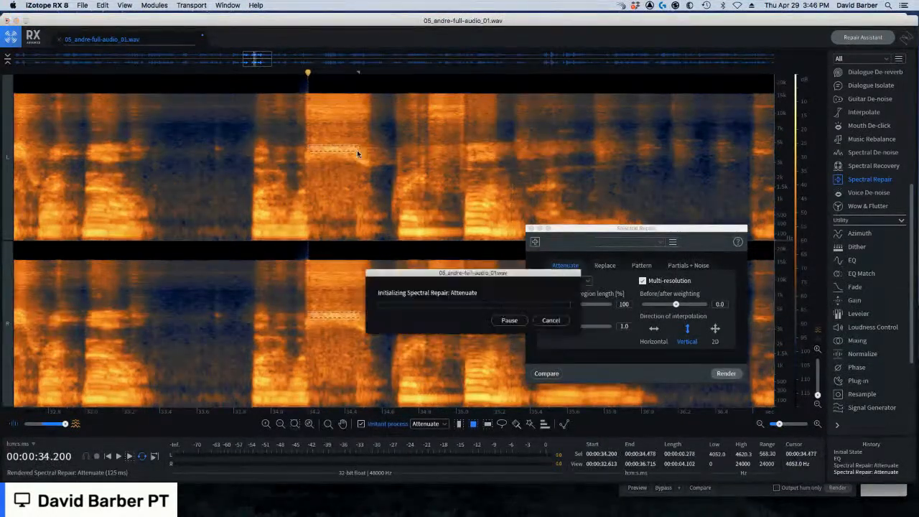
{"action": "left_click_drag", "start_coordinate": [268, 143], "coordinate": [284, 153]}
Play the attenuated passage from about 33.7 s
{"action": "left_click", "coordinate": [219, 158]}
{"action": "key", "text": "space"}
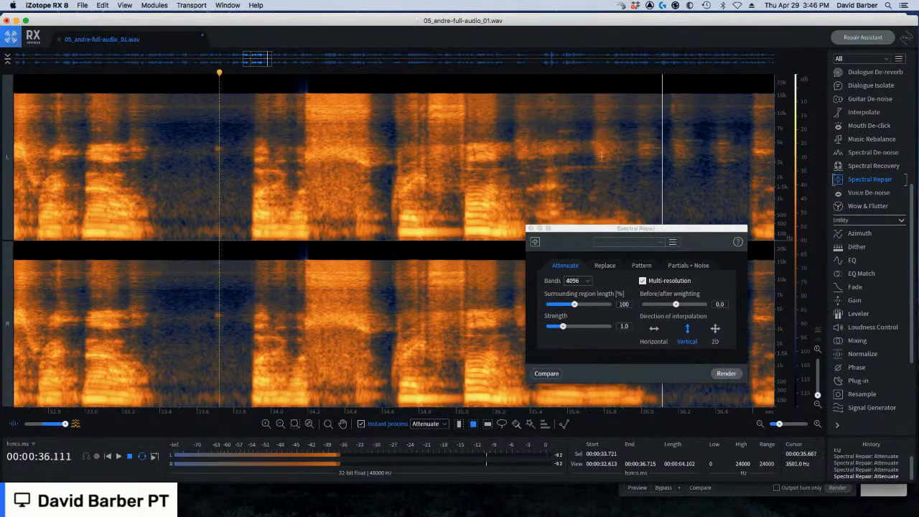
{"action": "key", "text": "space"}
Undo the Spectral Repair edits and the EQ render, and play the original passage from about 33.8 s
{"action": "key", "text": "super+z"}
{"action": "key", "text": "super+z"}
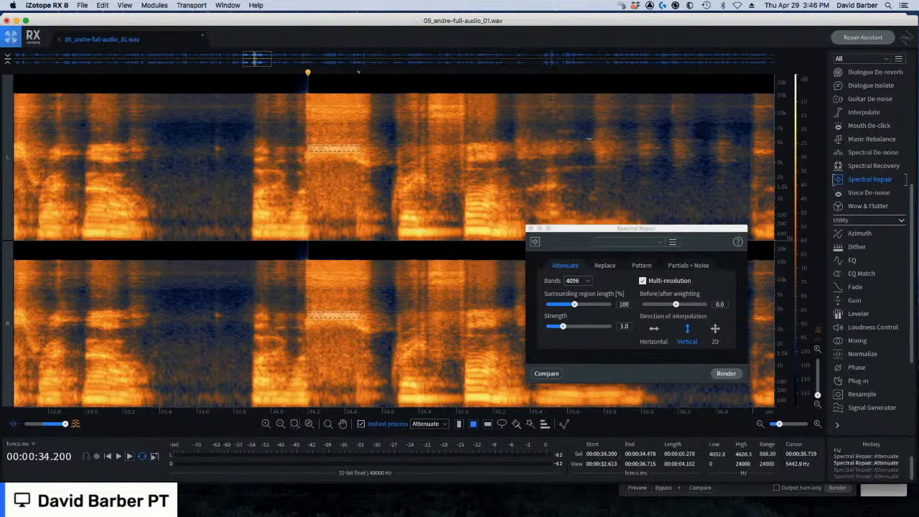
{"action": "key", "text": "super+z"}
{"action": "key", "text": "super+z"}
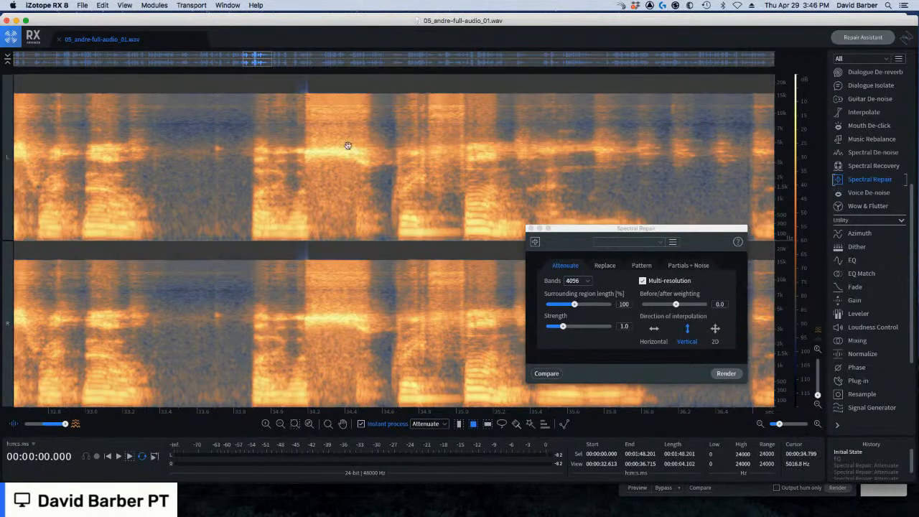
{"action": "left_click", "coordinate": [237, 134]}
{"action": "key", "text": "space"}
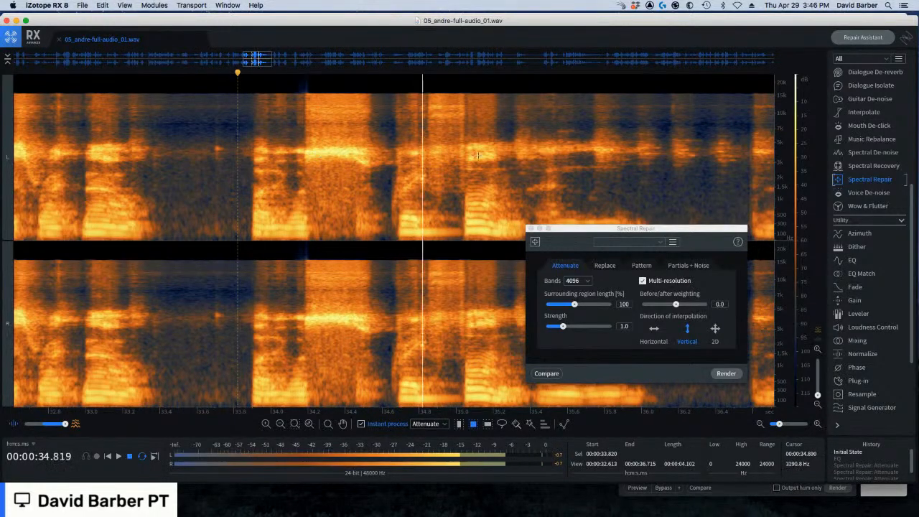
{"action": "key", "text": "space"}
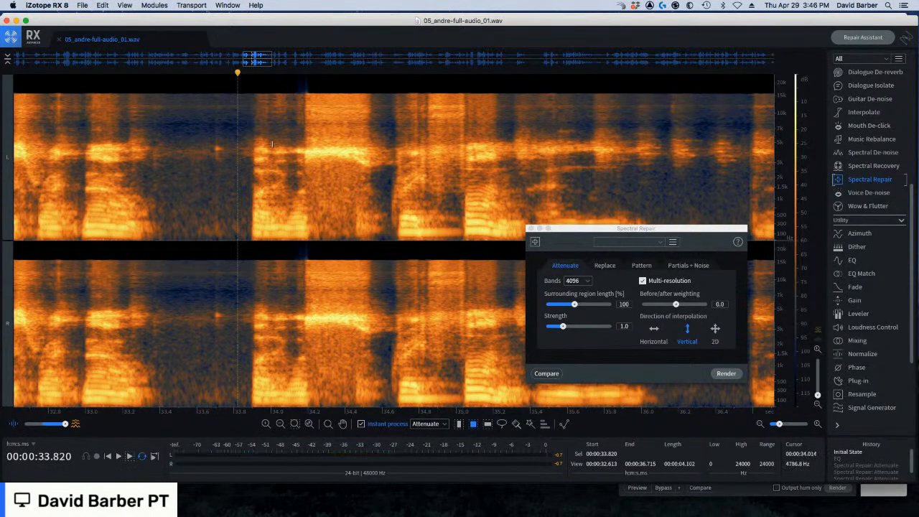
Attenuate the resonance around 3 to 6 kHz between about 34 and 36.5 s, including taller selections over the worst spots
{"action": "left_click_drag", "start_coordinate": [254, 145], "coordinate": [720, 157]}
{"action": "left_click_drag", "start_coordinate": [509, 135], "coordinate": [729, 166]}
{"action": "left_click_drag", "start_coordinate": [264, 141], "coordinate": [305, 165]}
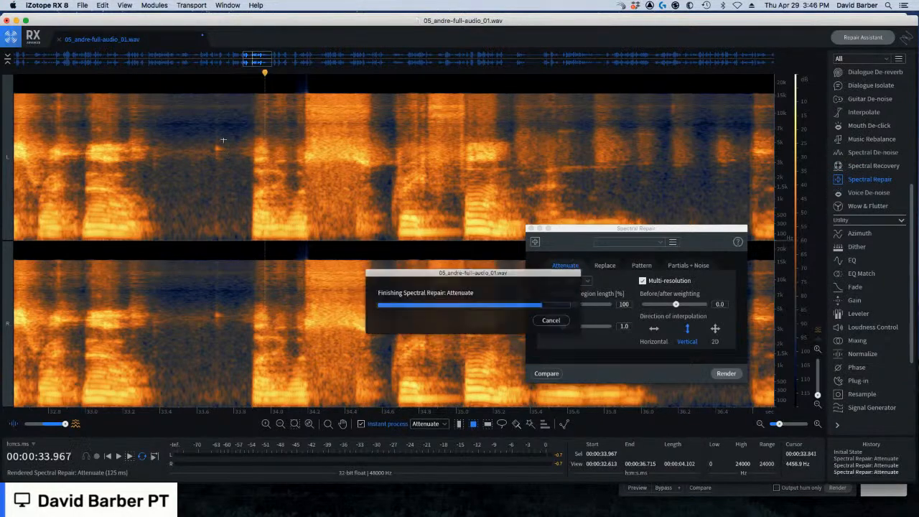
Play the repaired passage from about 33.7 s and close Spectral Repair
{"action": "left_click", "coordinate": [218, 152]}
{"action": "key", "text": "space"}
{"action": "key", "text": "space"}
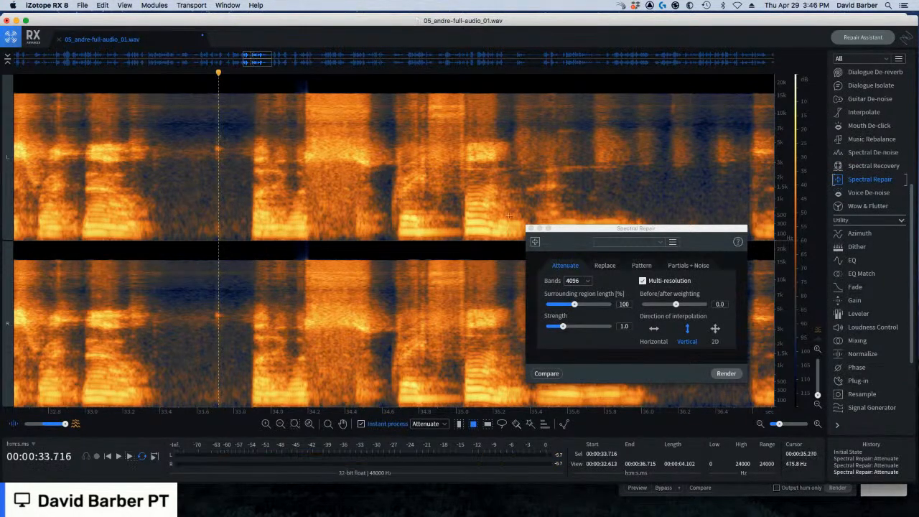
{"action": "left_click", "coordinate": [530, 229]}
Reopen the EQ module, enable its low-pass filter and set the cutoff to about 9726 Hz
{"action": "scroll", "coordinate": [374, 184], "scroll_direction": "down", "scroll_amount": 1}
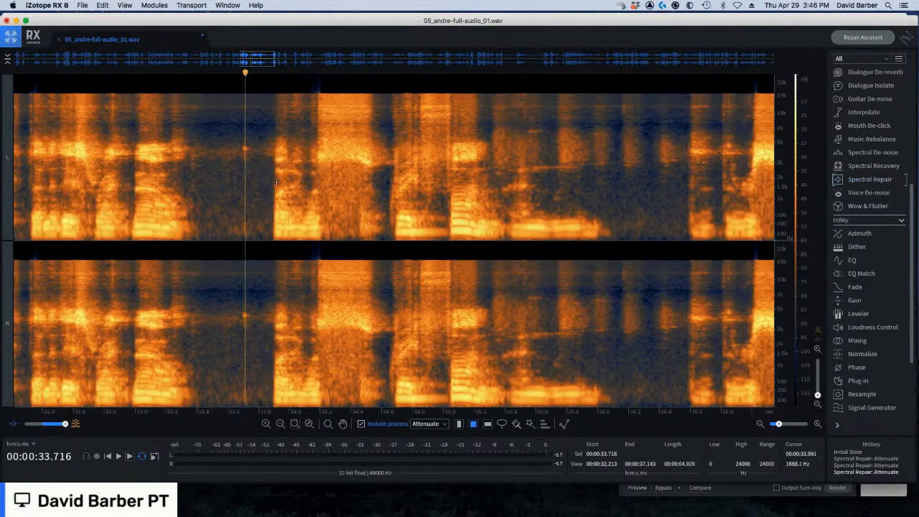
{"action": "scroll", "coordinate": [276, 182], "scroll_direction": "down", "scroll_amount": 15}
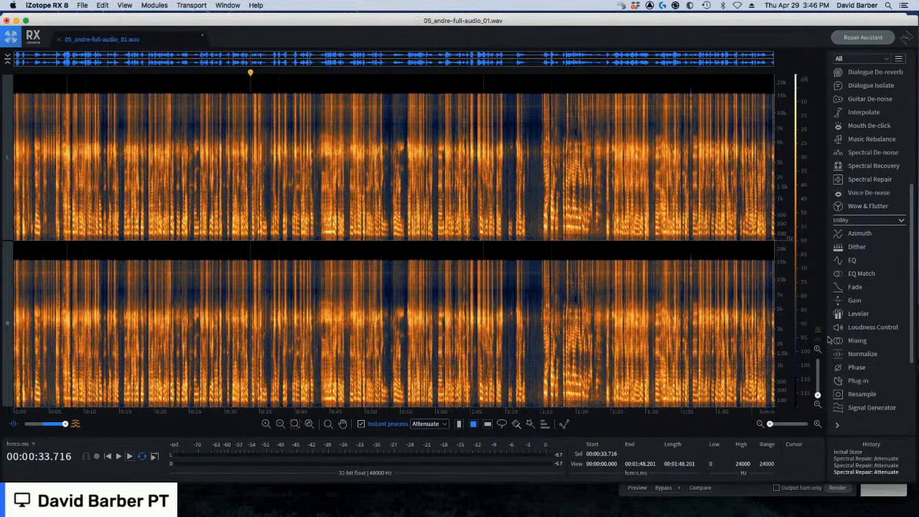
{"action": "left_click", "coordinate": [851, 260]}
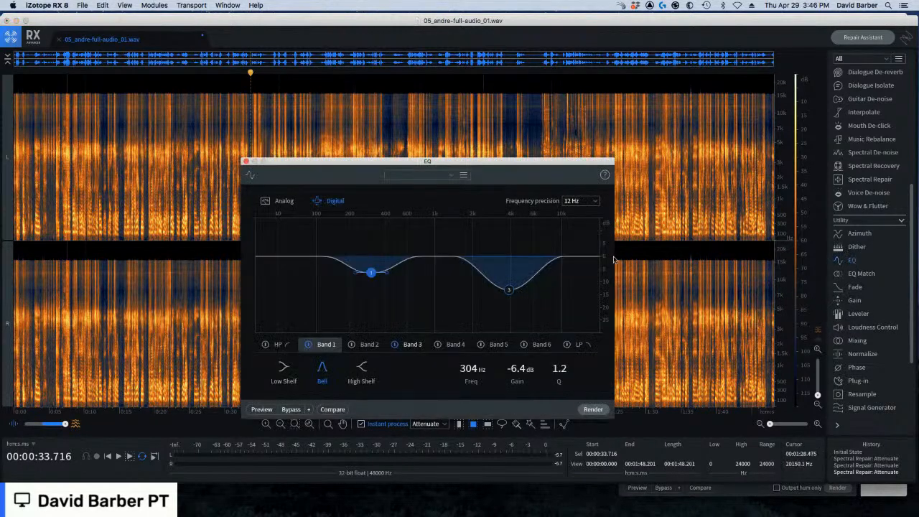
{"action": "left_click", "coordinate": [567, 345]}
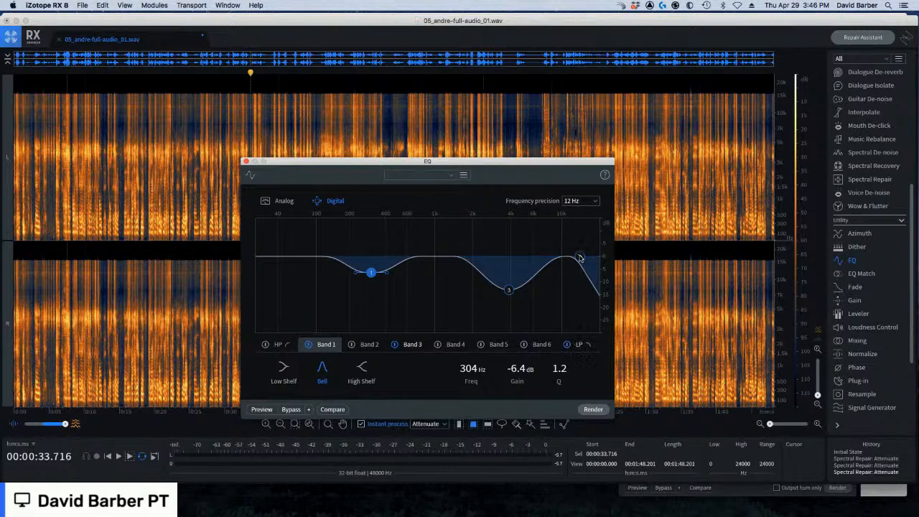
{"action": "left_click_drag", "start_coordinate": [580, 257], "coordinate": [560, 265]}
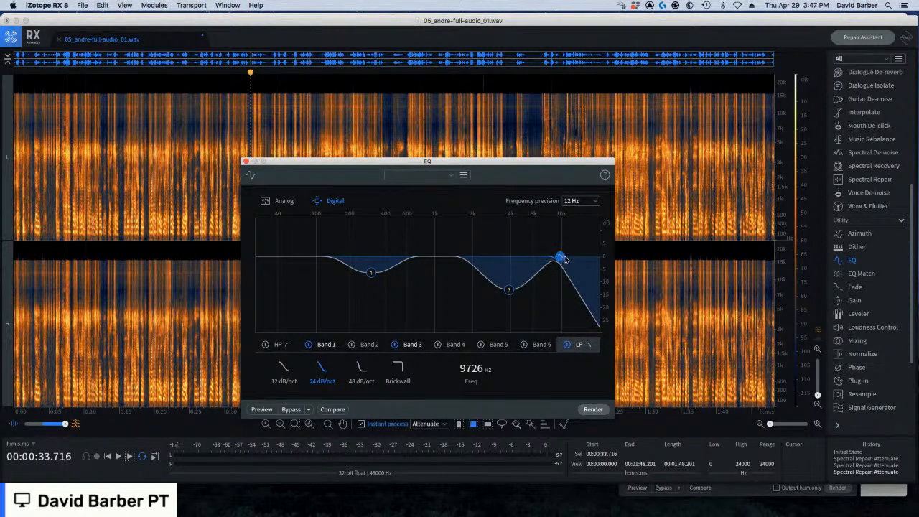
Lower the low-pass cutoff to 9560 Hz and render the EQ on the recording
{"action": "left_click_drag", "start_coordinate": [562, 259], "coordinate": [559, 259]}
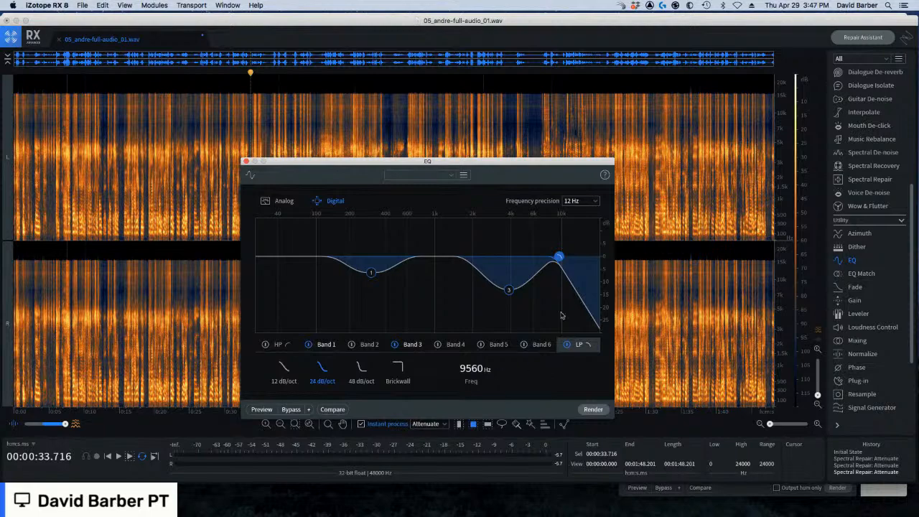
{"action": "left_click", "coordinate": [596, 412]}
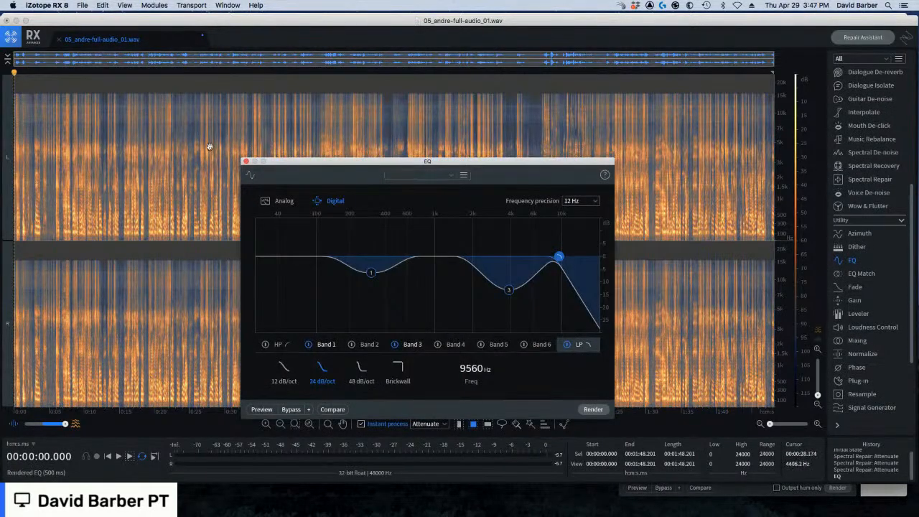
Play the equalized speech from about 26 s and close the EQ module
{"action": "left_click", "coordinate": [197, 147]}
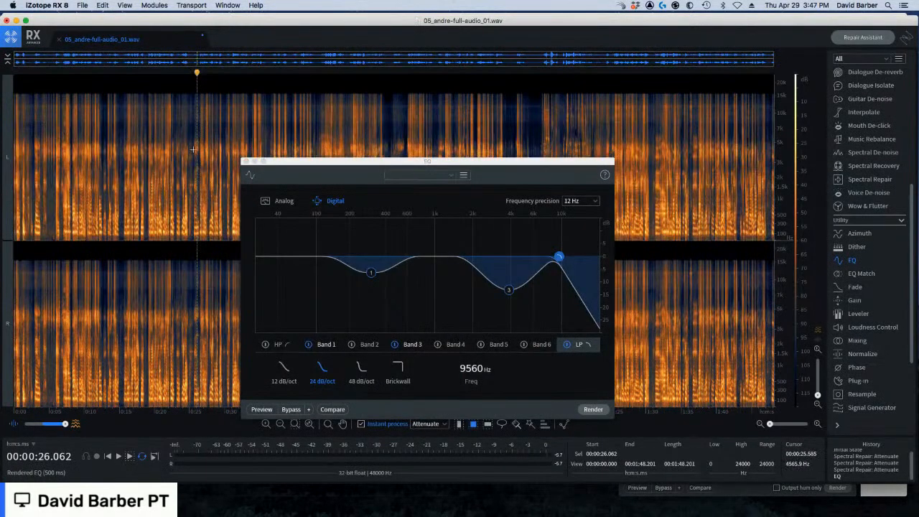
{"action": "key", "text": "space"}
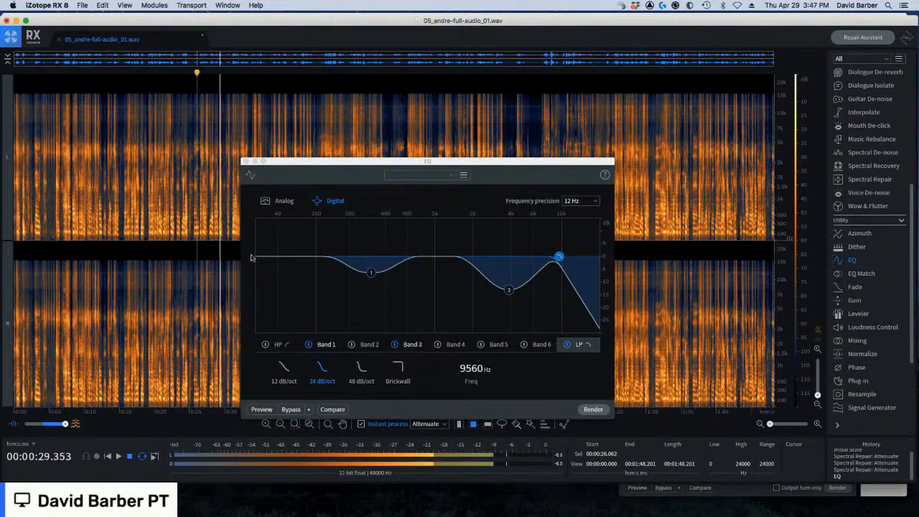
{"action": "left_click", "coordinate": [245, 161]}
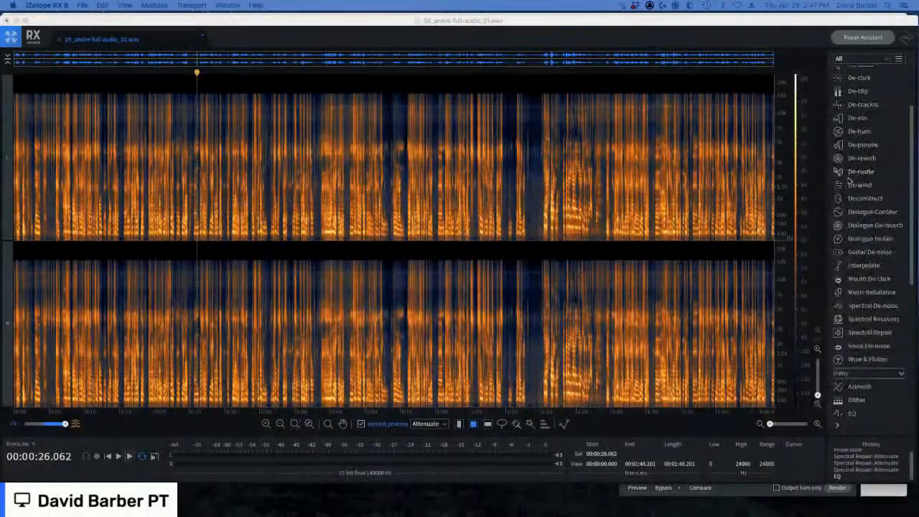
Close 05_andre-full-audio_01.wav without saving and open 07 Have it All 2.wav
{"action": "scroll", "coordinate": [849, 180], "scroll_direction": "up", "scroll_amount": 5}
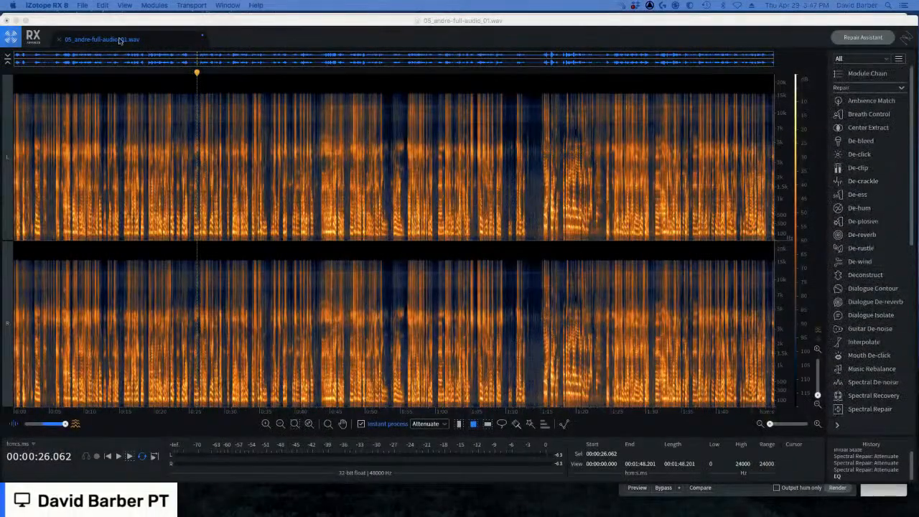
{"action": "left_click", "coordinate": [59, 41]}
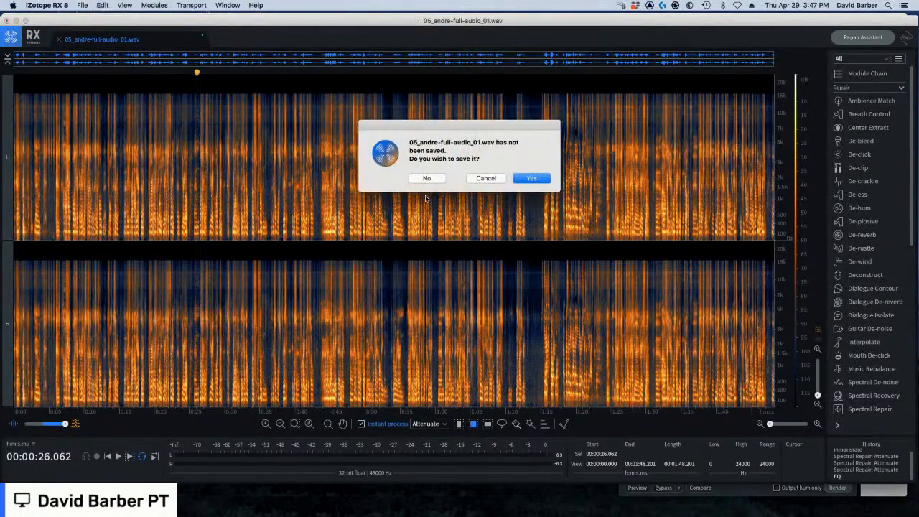
{"action": "left_click", "coordinate": [427, 178]}
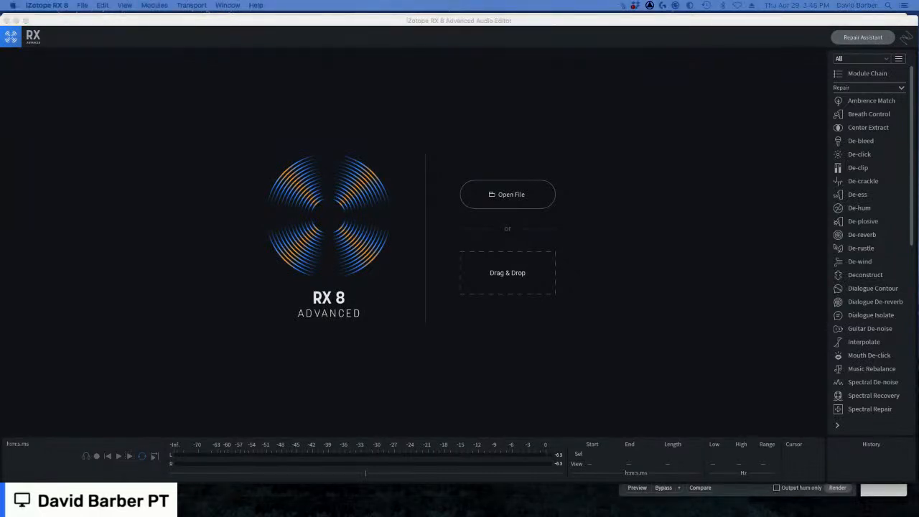
{"action": "left_click_drag", "start_coordinate": [251, 127], "coordinate": [374, 170]}
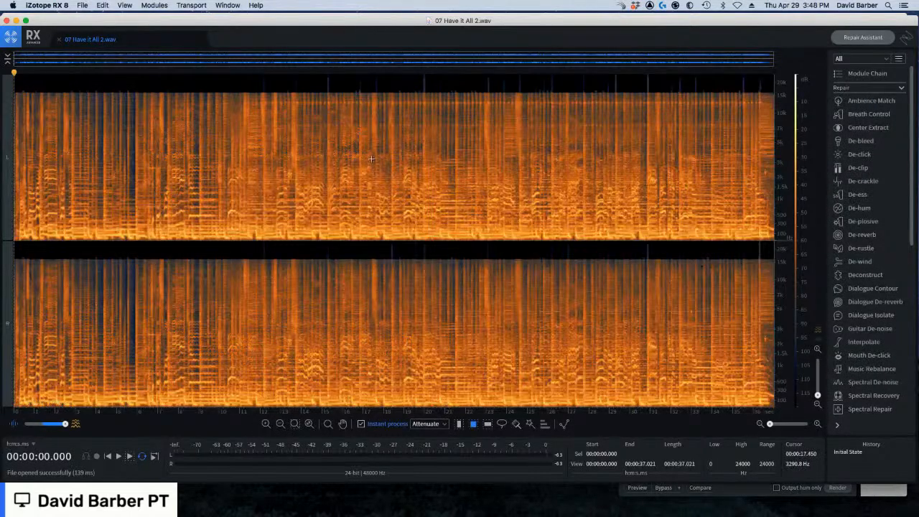
Play the original song from about 5.8 s and stop playback
{"action": "left_click", "coordinate": [133, 102]}
{"action": "key", "text": "space"}
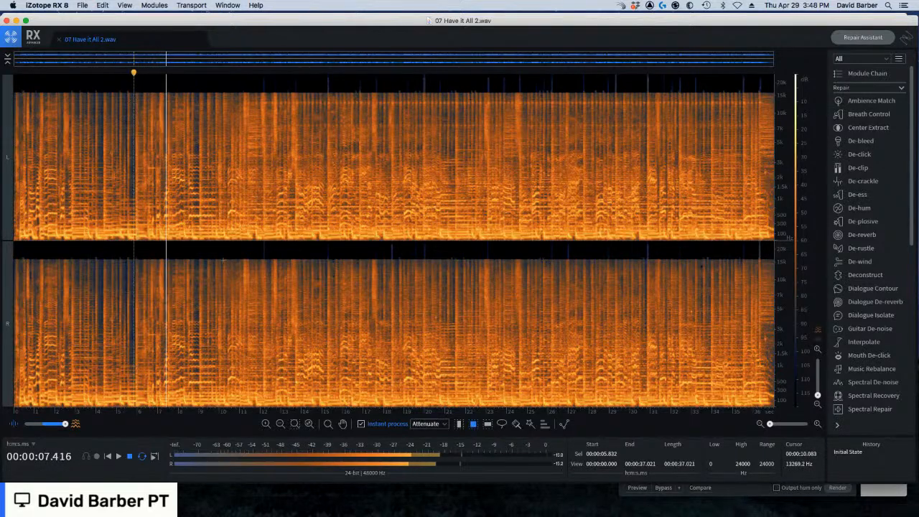
{"action": "key", "text": "space"}
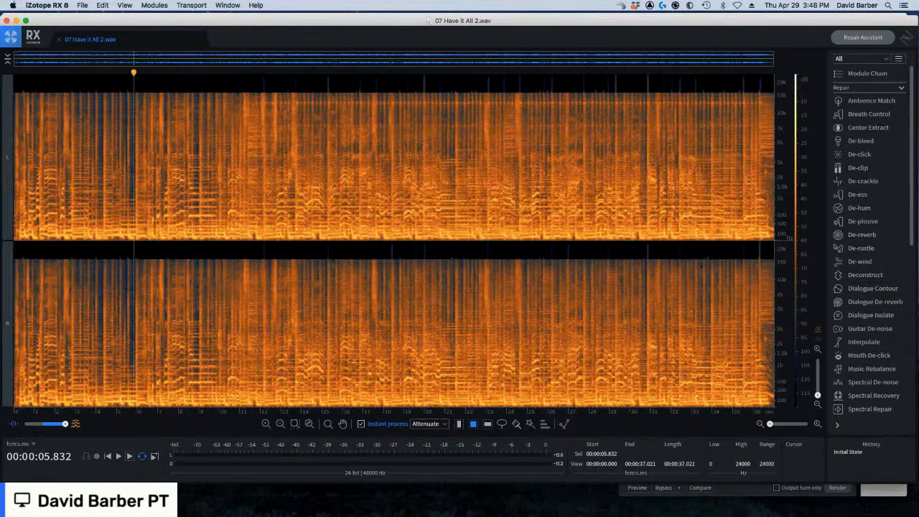
Open the Music Rebalance module clear of the spectrogram and set the Vocal, Bass and Other gains to 0 dB
{"action": "left_click", "coordinate": [867, 370]}
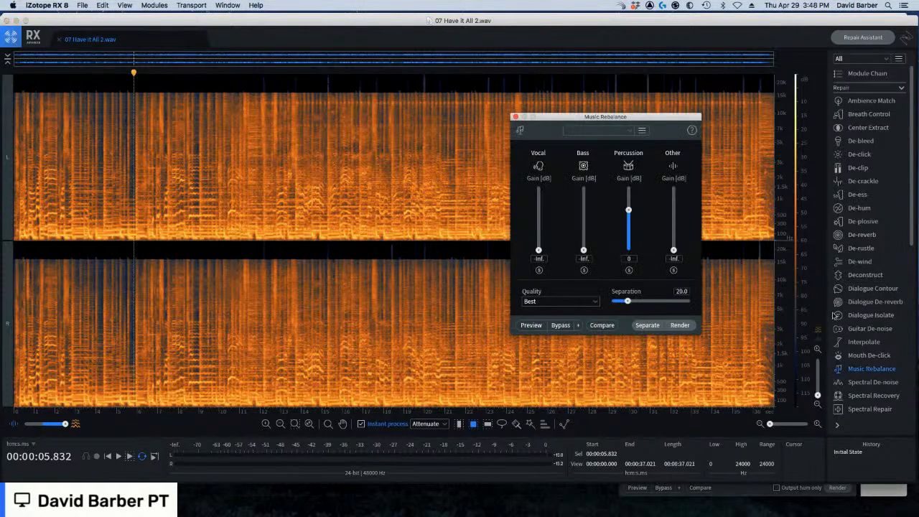
{"action": "left_click_drag", "start_coordinate": [628, 124], "coordinate": [795, 53]}
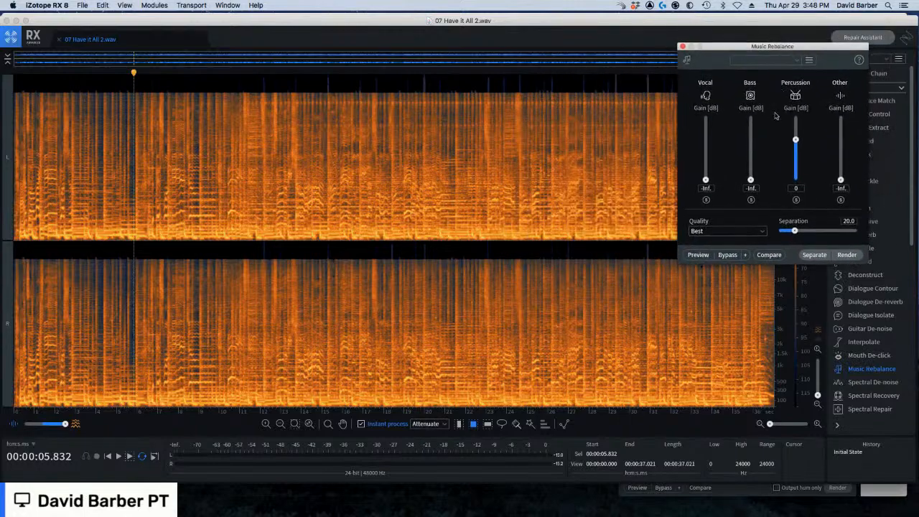
{"action": "left_click", "coordinate": [751, 139]}
{"action": "left_click", "coordinate": [707, 141]}
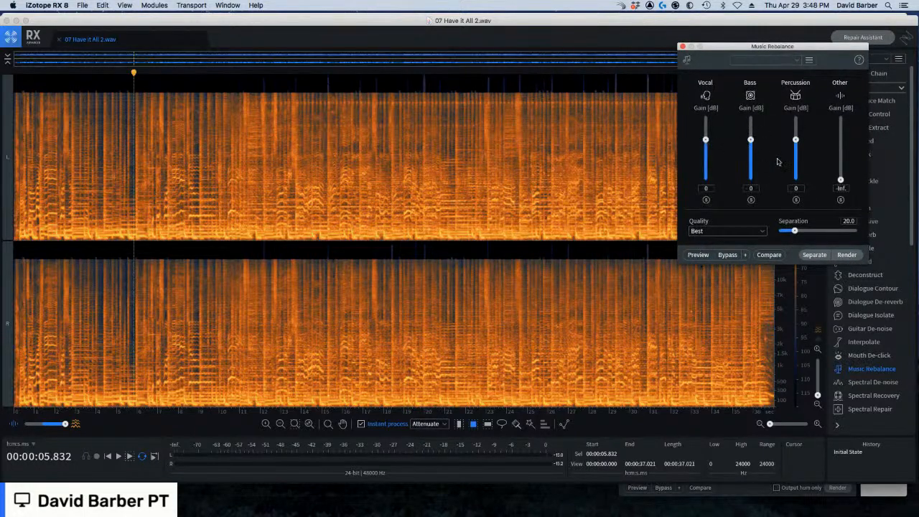
{"action": "left_click", "coordinate": [840, 141]}
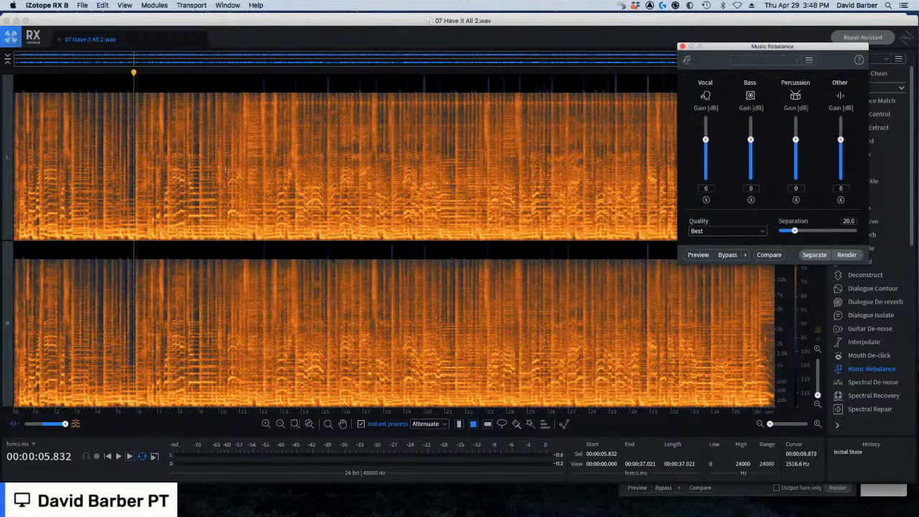
With Instant process off, remove the vocals between about 7.2 and 11.4 s by rendering Music Rebalance with Vocal gain at -Inf
{"action": "left_click", "coordinate": [404, 426]}
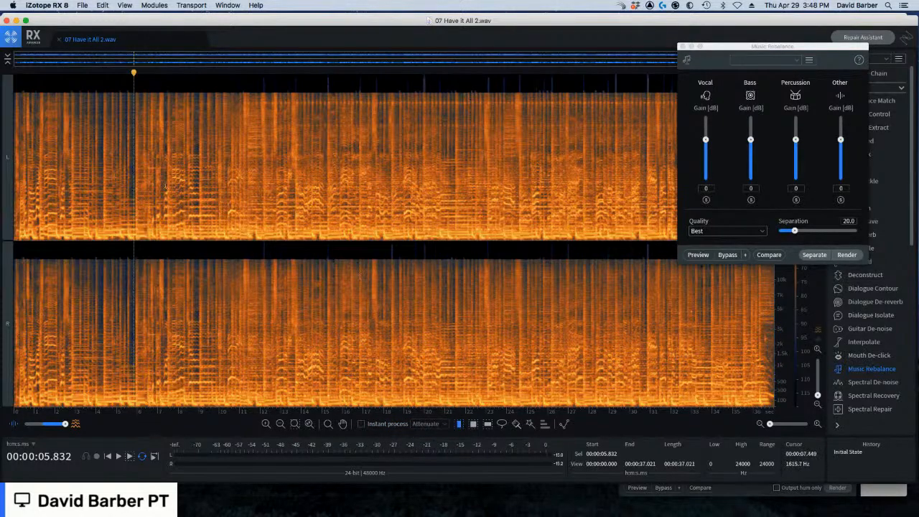
{"action": "left_click_drag", "start_coordinate": [163, 187], "coordinate": [241, 212]}
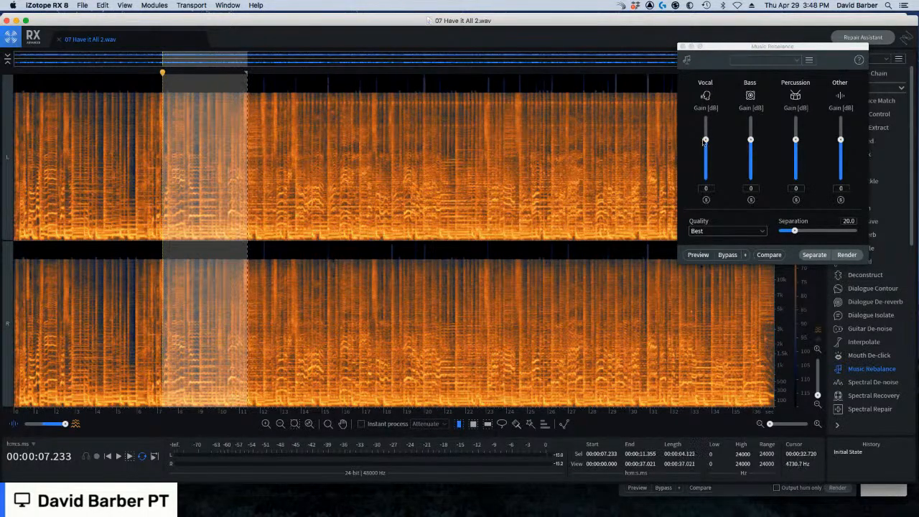
{"action": "left_click_drag", "start_coordinate": [706, 139], "coordinate": [706, 181]}
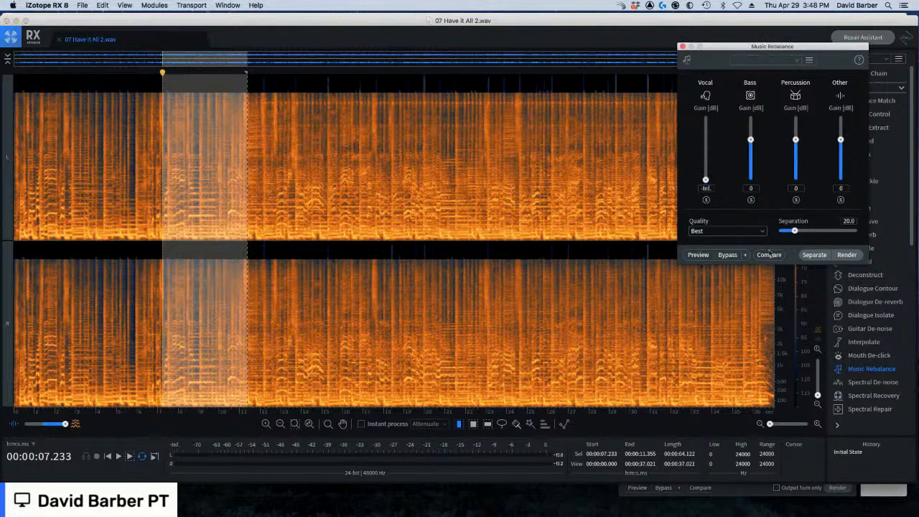
{"action": "left_click", "coordinate": [847, 255]}
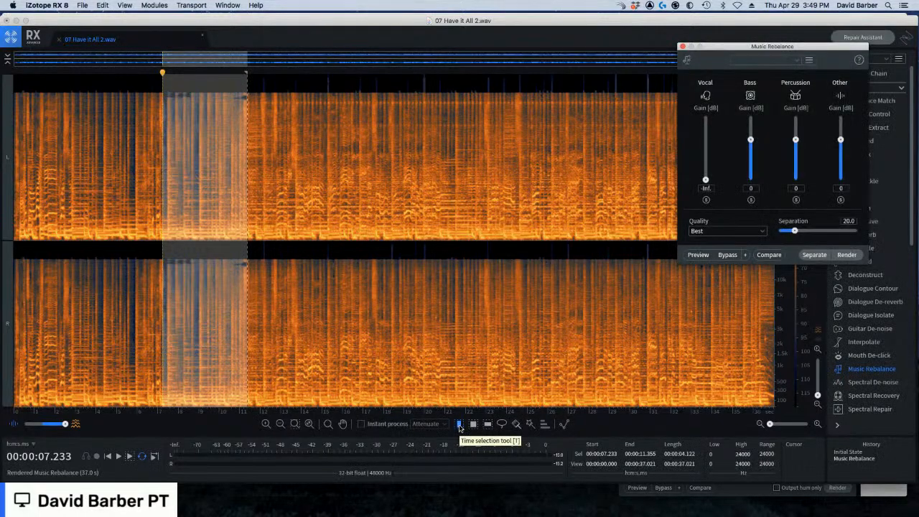
Isolate the vocals between about 11.3 and 17.5 s by rendering with Vocal at 0 dB and Bass, Percussion and Other at -Inf
{"action": "left_click", "coordinate": [460, 428]}
{"action": "left_click", "coordinate": [322, 277]}
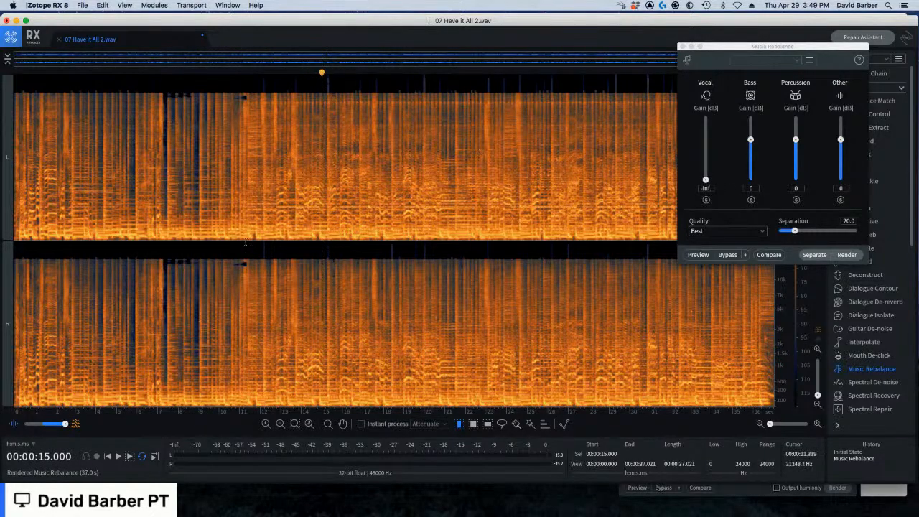
{"action": "left_click_drag", "start_coordinate": [246, 194], "coordinate": [372, 214]}
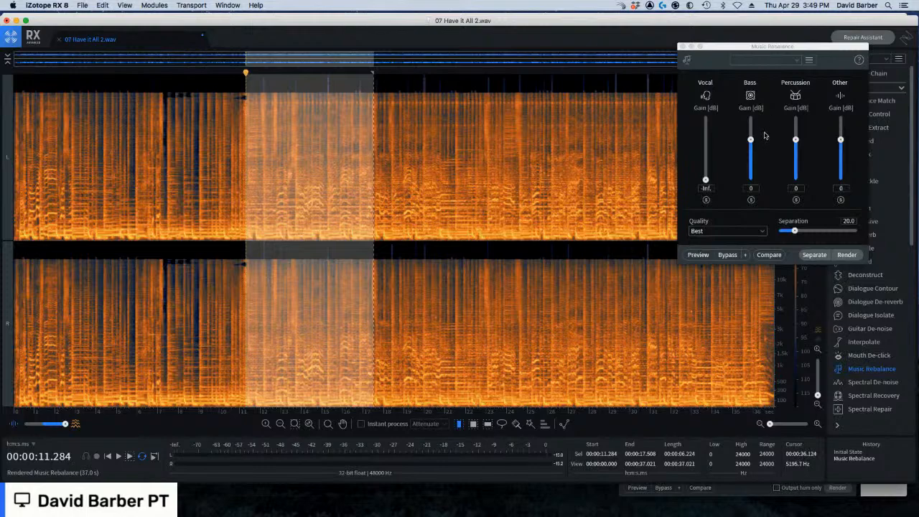
{"action": "left_click", "coordinate": [704, 141]}
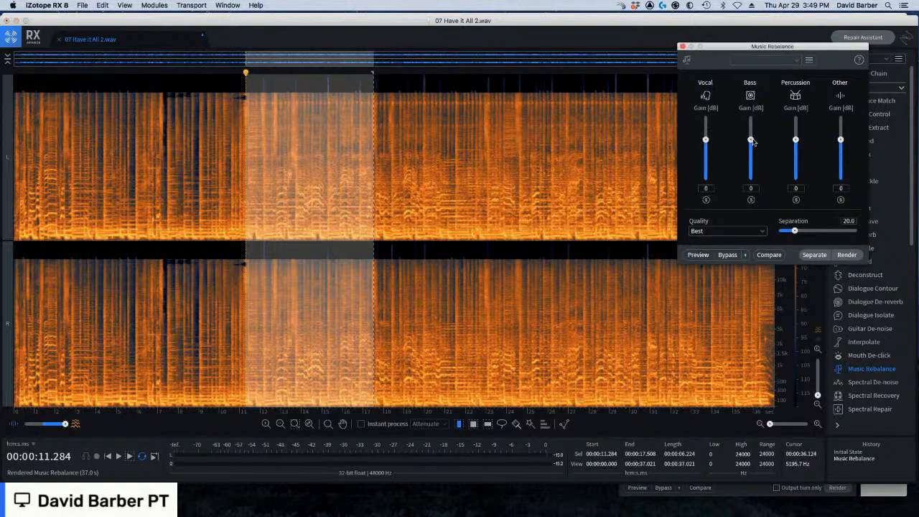
{"action": "left_click_drag", "start_coordinate": [750, 141], "coordinate": [759, 214]}
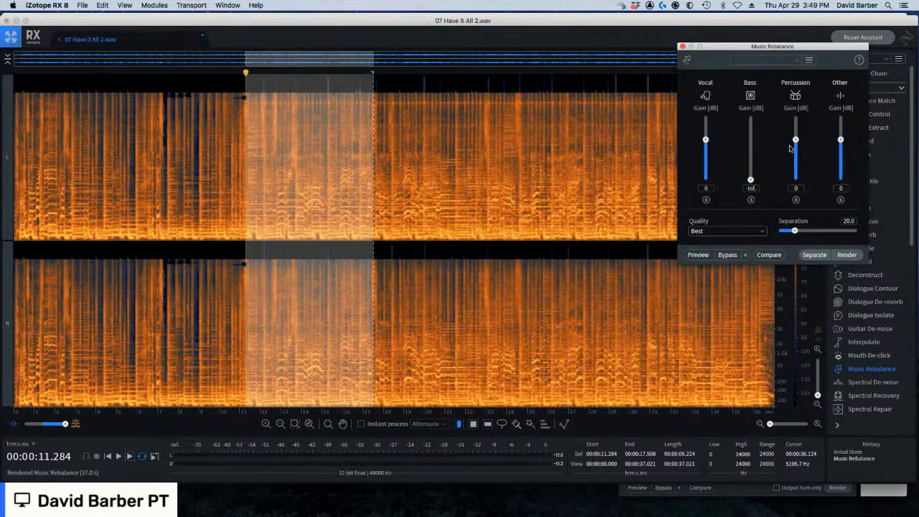
{"action": "left_click_drag", "start_coordinate": [795, 141], "coordinate": [833, 173]}
{"action": "left_click_drag", "start_coordinate": [840, 139], "coordinate": [841, 189]}
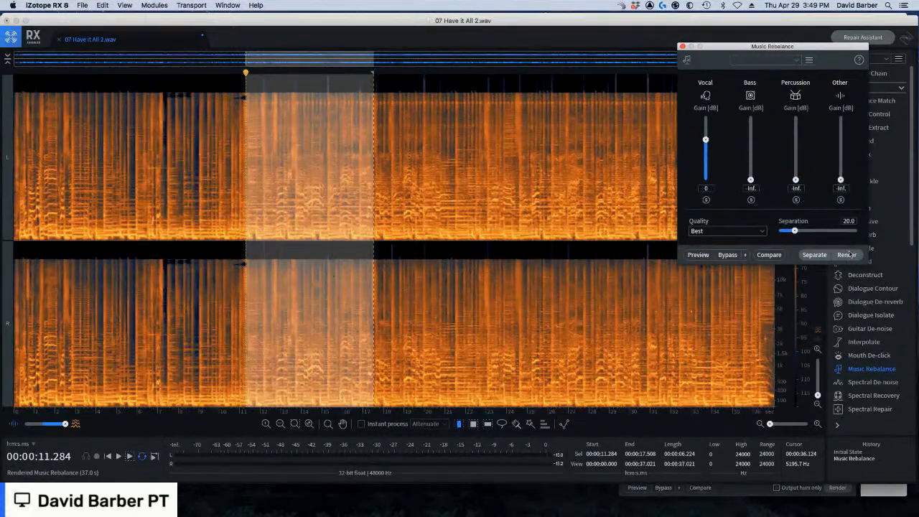
{"action": "left_click", "coordinate": [848, 255]}
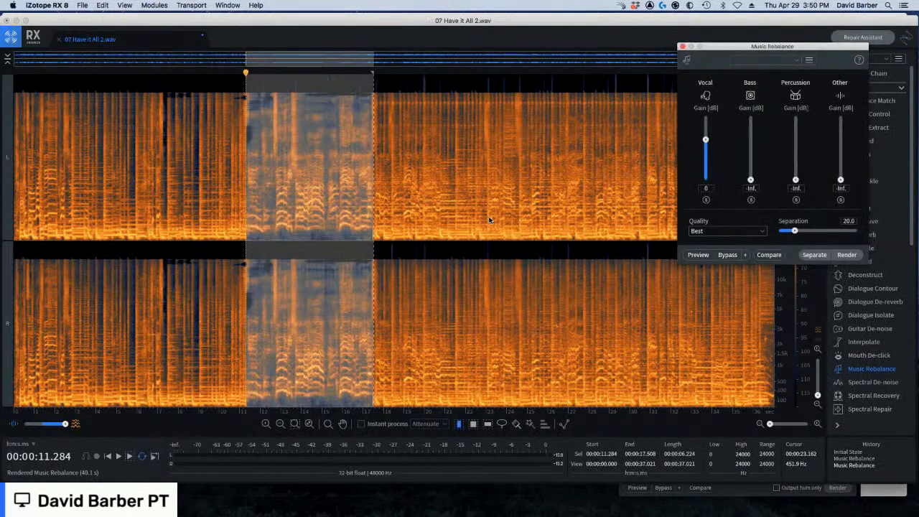
Reset the Bass, Percussion and Other gains to 0 dB, keeping Vocal at 0 dB
{"action": "left_click", "coordinate": [751, 140]}
{"action": "left_click", "coordinate": [794, 143]}
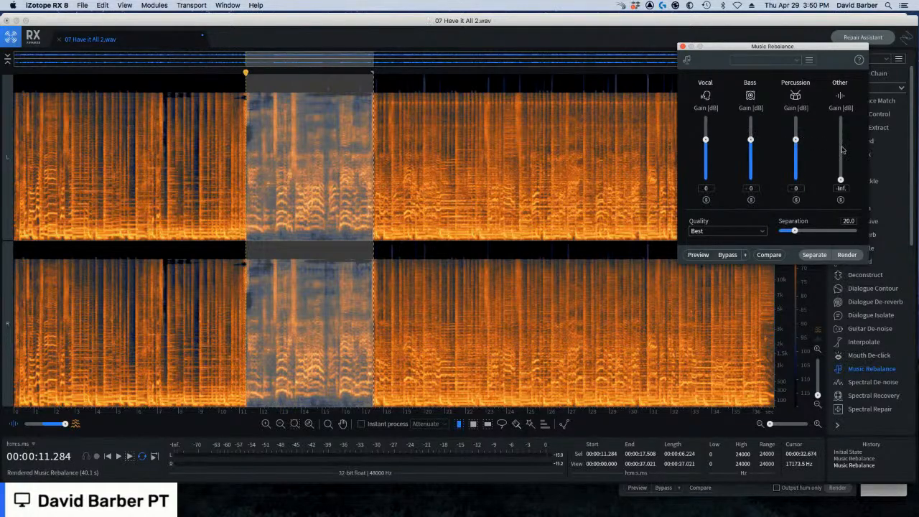
{"action": "left_click", "coordinate": [842, 145]}
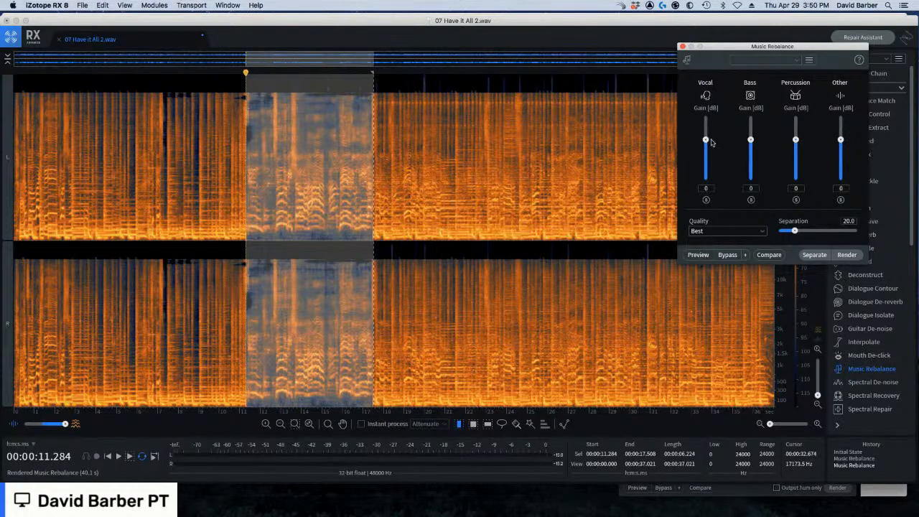
{"action": "left_click_drag", "start_coordinate": [706, 142], "coordinate": [706, 153]}
{"action": "left_click_drag", "start_coordinate": [706, 151], "coordinate": [707, 142]}
Keep only vocals and percussion between about 17.5 and 21 s by rendering with Bass and Other gains at -Inf
{"action": "left_click", "coordinate": [382, 153]}
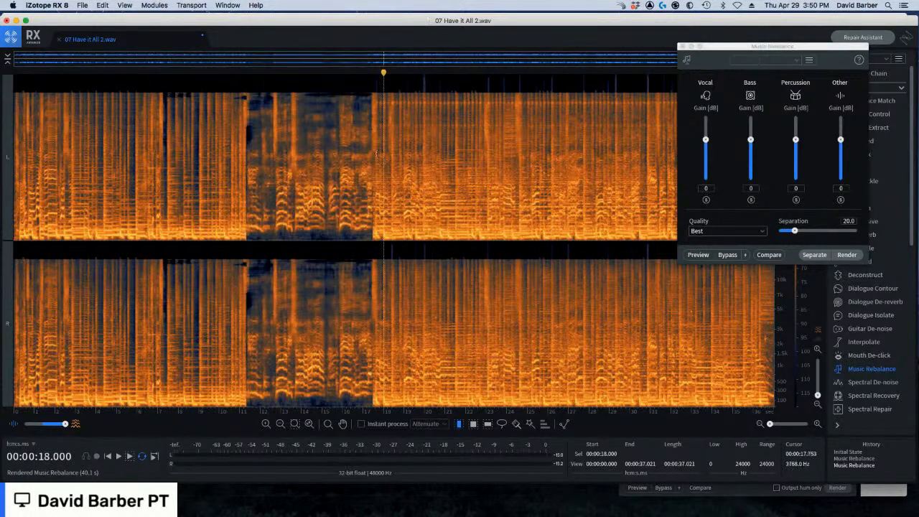
{"action": "left_click_drag", "start_coordinate": [373, 153], "coordinate": [444, 155]}
{"action": "left_click_drag", "start_coordinate": [841, 139], "coordinate": [822, 191]}
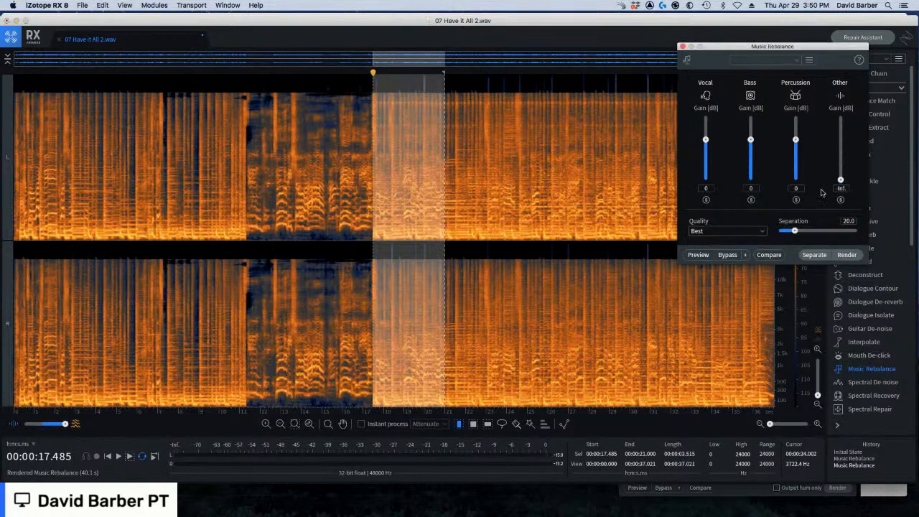
{"action": "left_click_drag", "start_coordinate": [751, 139], "coordinate": [759, 198]}
{"action": "left_click", "coordinate": [847, 256]}
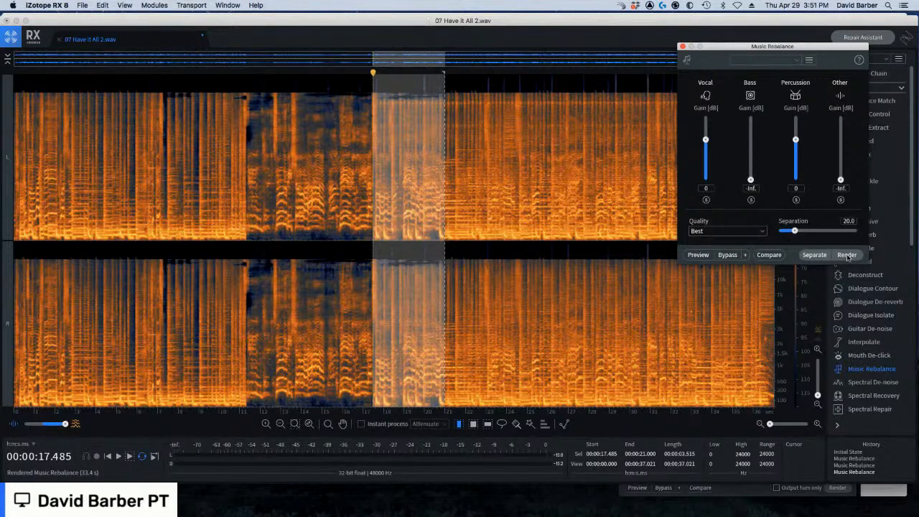
{"action": "left_click", "coordinate": [271, 165]}
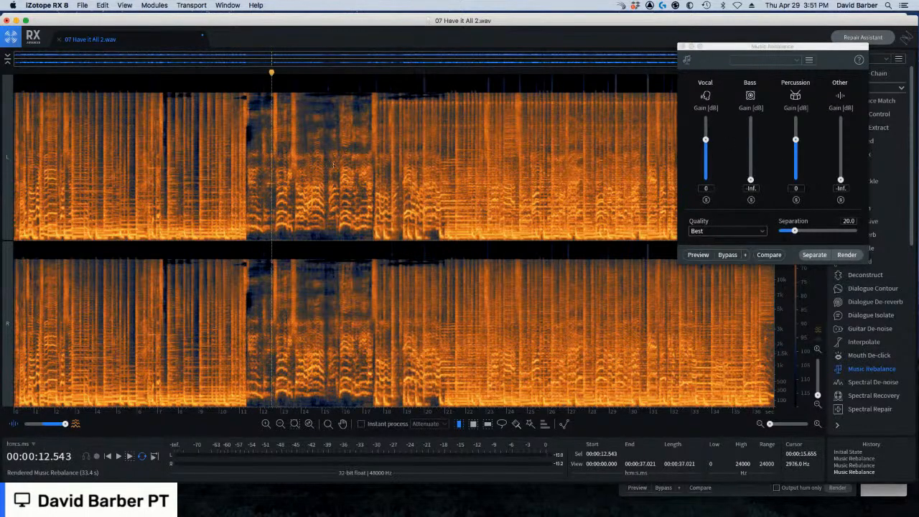
{"action": "left_click_drag", "start_coordinate": [60, 130], "coordinate": [105, 129]}
{"action": "left_click", "coordinate": [184, 128]}
{"action": "left_click_drag", "start_coordinate": [180, 129], "coordinate": [451, 144]}
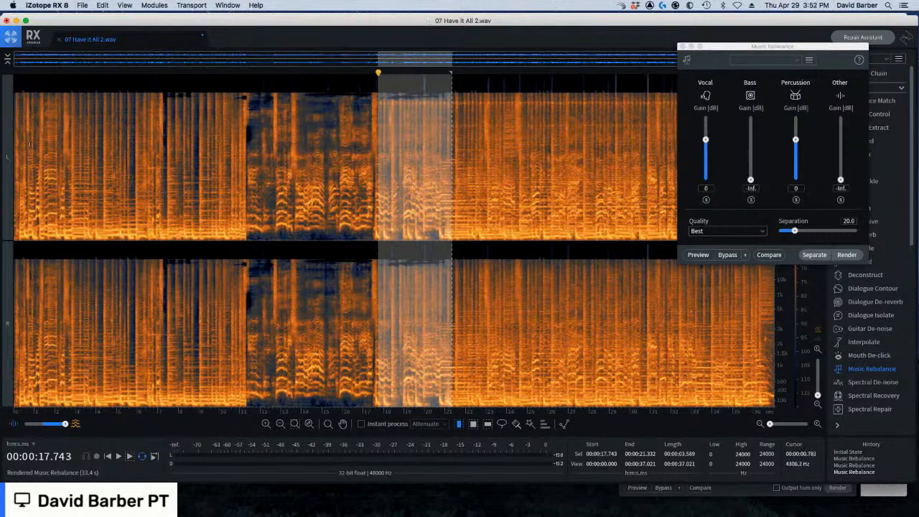
Play the rebalanced song from the beginning in both channels through all three processed sections
{"action": "left_click", "coordinate": [22, 108]}
{"action": "key", "text": "space"}
{"action": "key", "text": "space"}
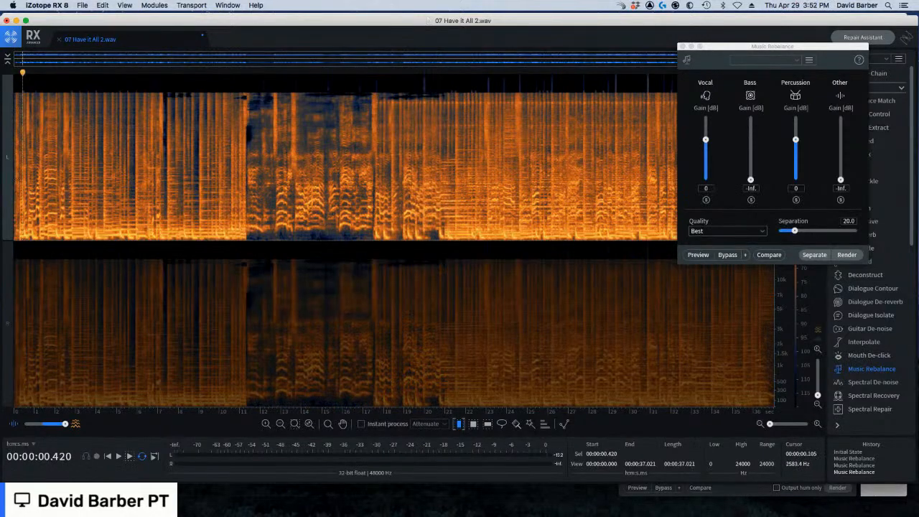
{"action": "left_click", "coordinate": [15, 244]}
{"action": "key", "text": "space"}
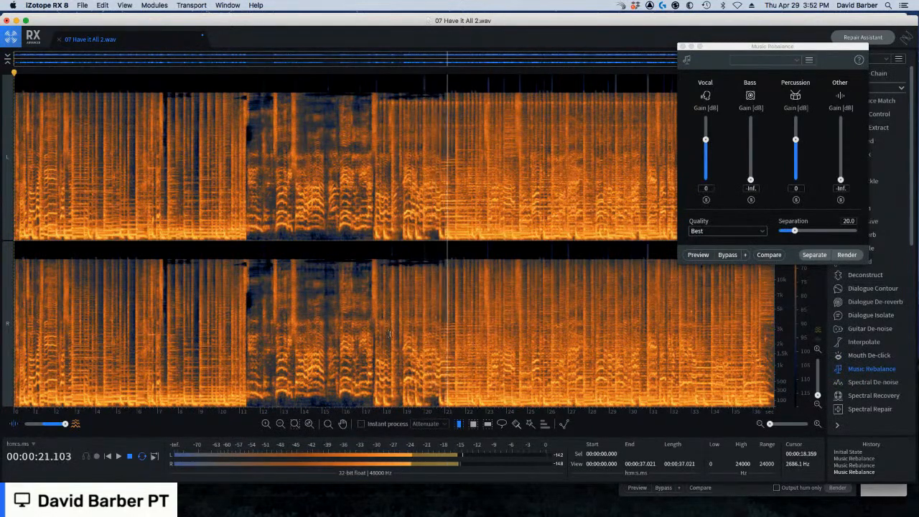
{"action": "key", "text": "space"}
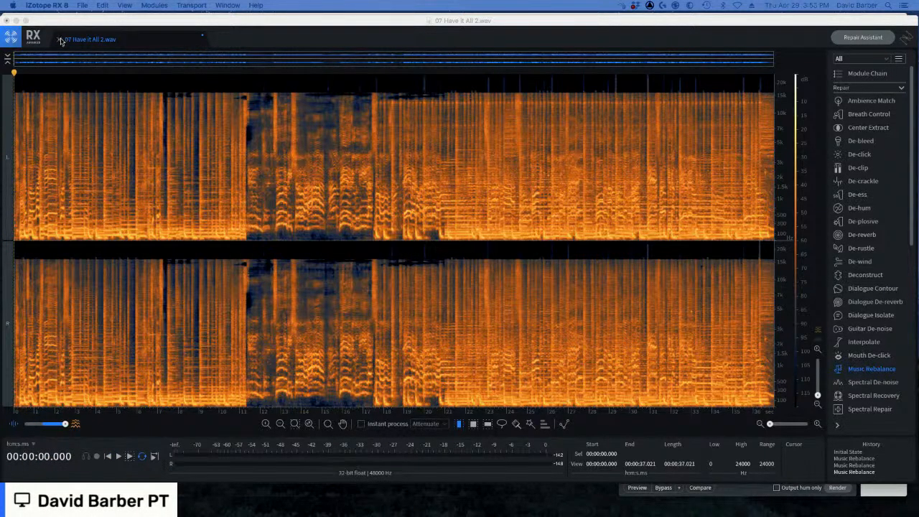
Close the rebalanced song without saving and close the Music Rebalance module window
{"action": "left_click", "coordinate": [61, 39]}
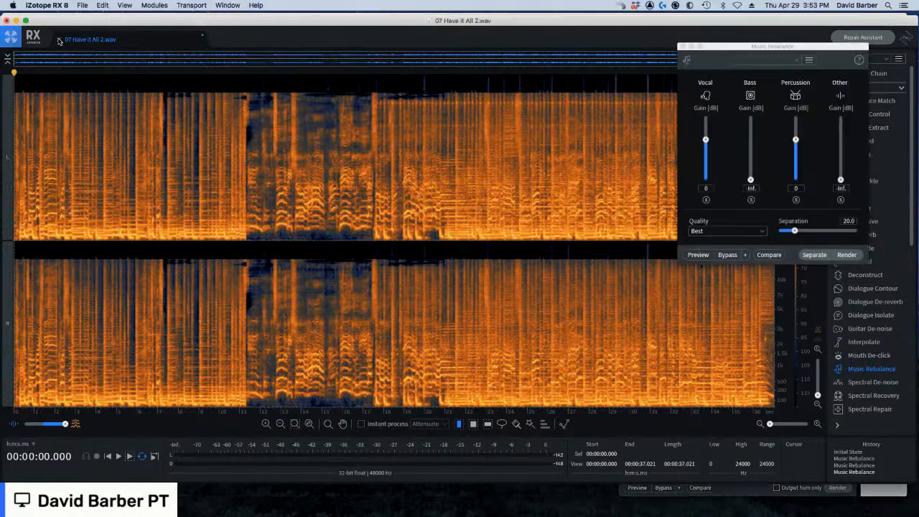
{"action": "left_click", "coordinate": [443, 179]}
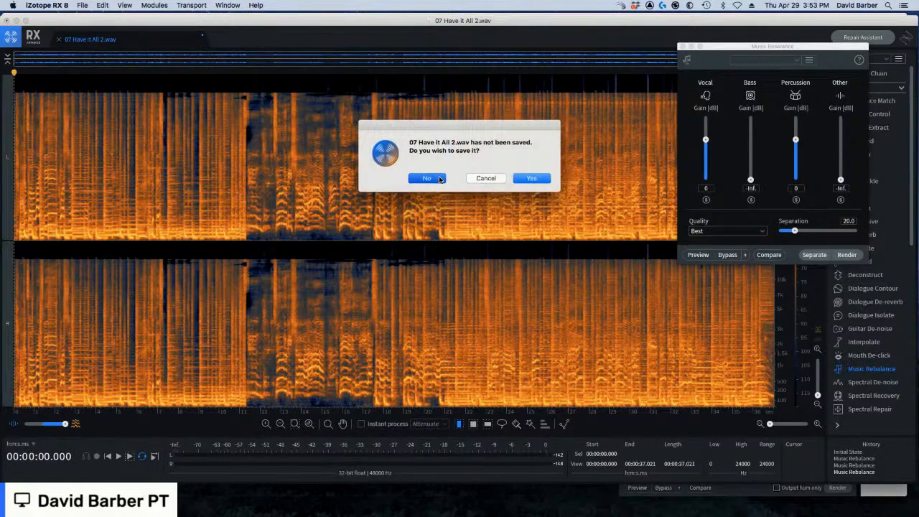
{"action": "left_click", "coordinate": [682, 47]}
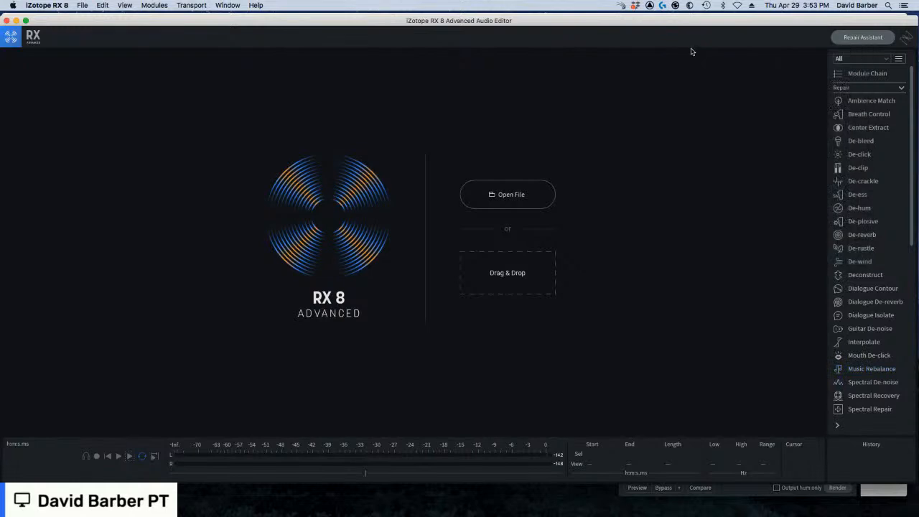
Load the sample file De-Ess.wav into the editor
{"action": "scroll", "coordinate": [840, 266], "scroll_direction": "down", "scroll_amount": 6}
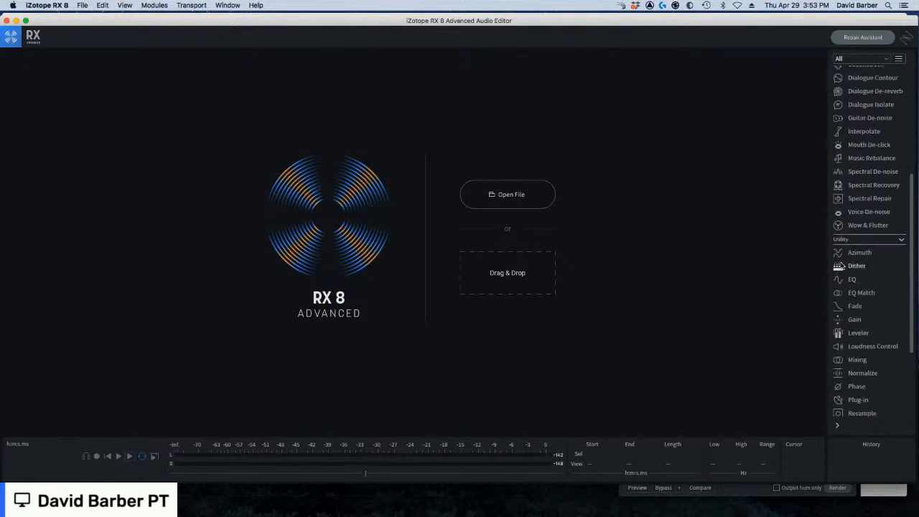
{"action": "scroll", "coordinate": [843, 265], "scroll_direction": "down", "scroll_amount": 1}
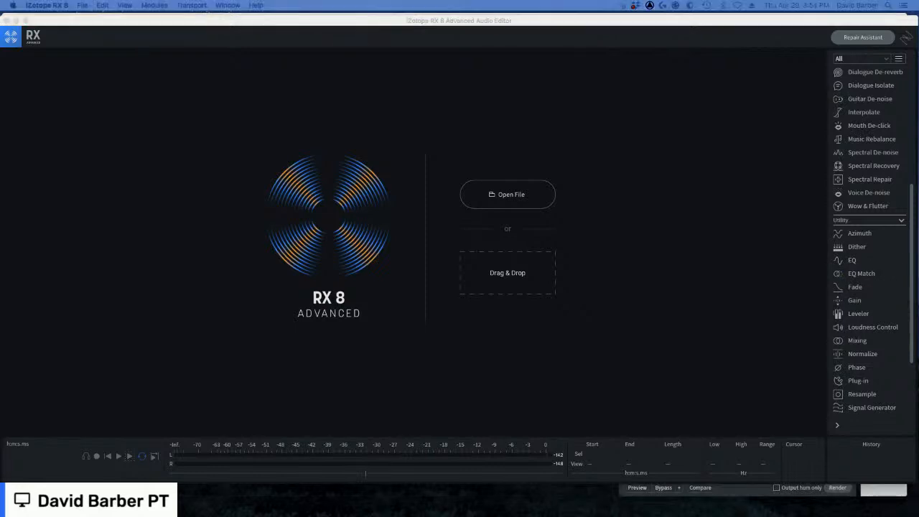
{"action": "left_click_drag", "start_coordinate": [638, 166], "coordinate": [415, 186]}
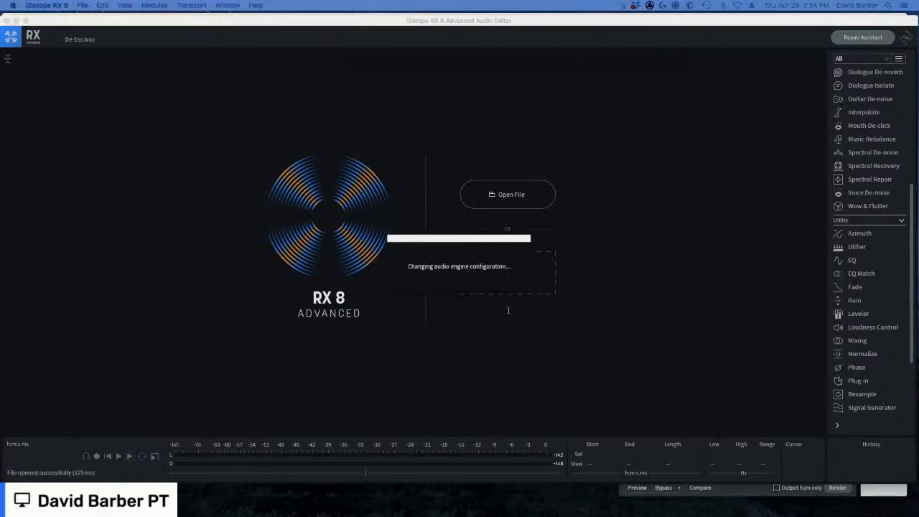
Try De-ess on the whole file with Spectral algorithm, -60 dB threshold and 8000 Hz cutoff, undo the render and close the module
{"action": "scroll", "coordinate": [864, 152], "scroll_direction": "up", "scroll_amount": 5}
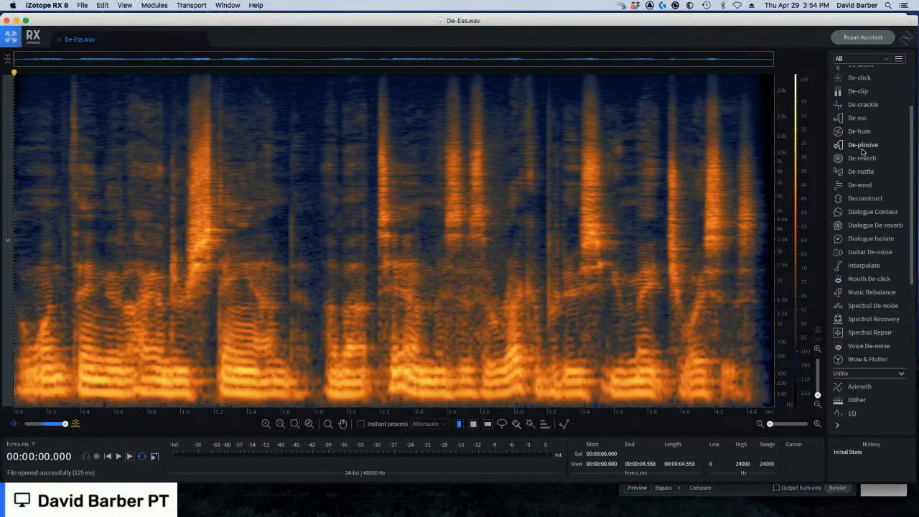
{"action": "left_click", "coordinate": [857, 118]}
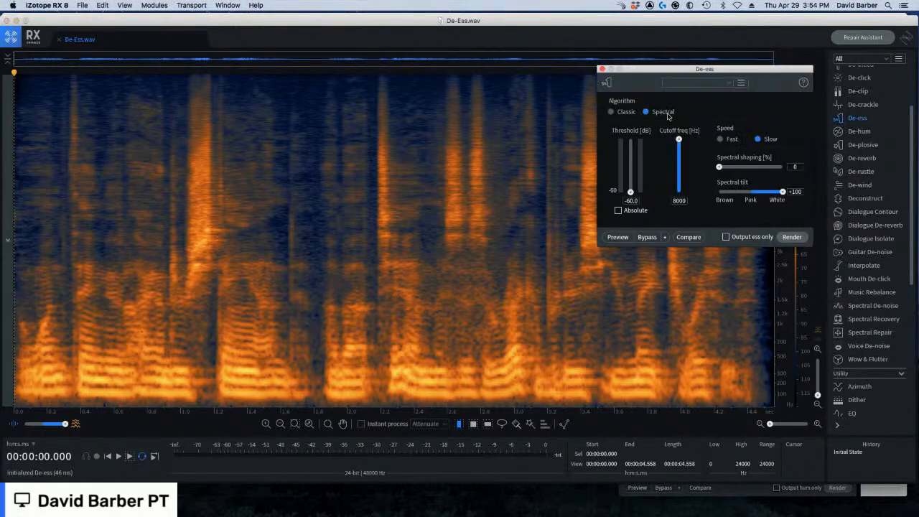
{"action": "left_click_drag", "start_coordinate": [672, 72], "coordinate": [428, 80]}
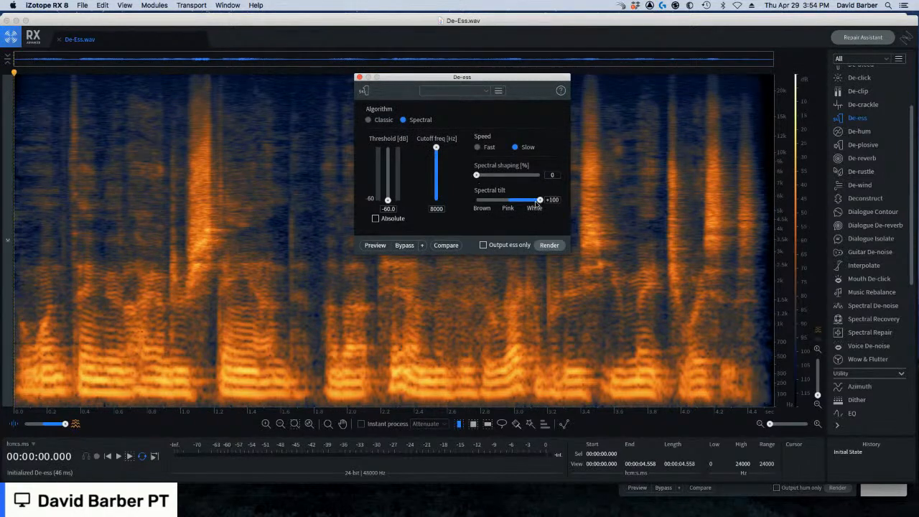
{"action": "left_click", "coordinate": [549, 245]}
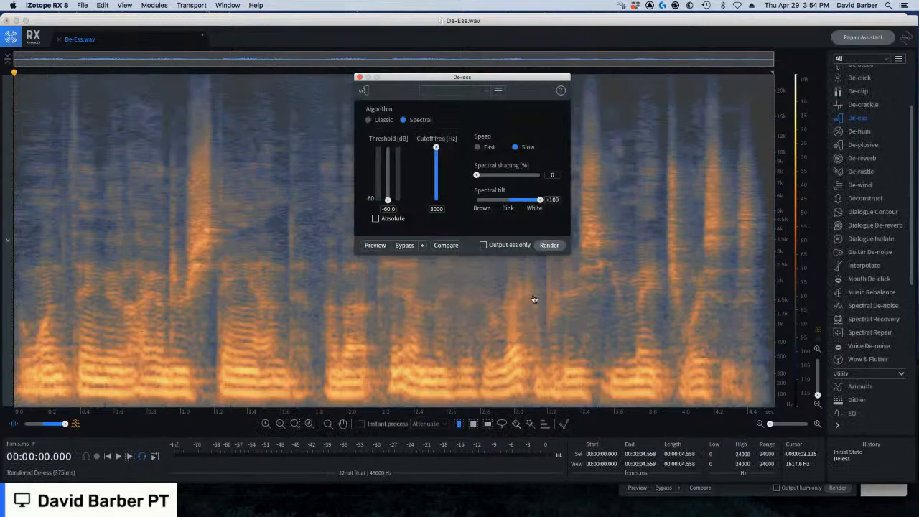
{"action": "key", "text": "super+z"}
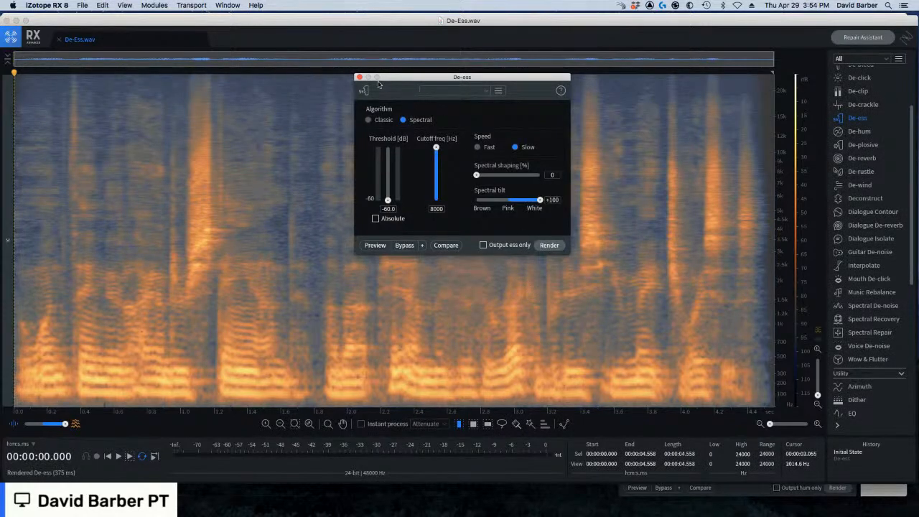
{"action": "left_click", "coordinate": [359, 77]}
Play the unprocessed speech from about 0.24 s to hear its sibilance
{"action": "left_click", "coordinate": [239, 232]}
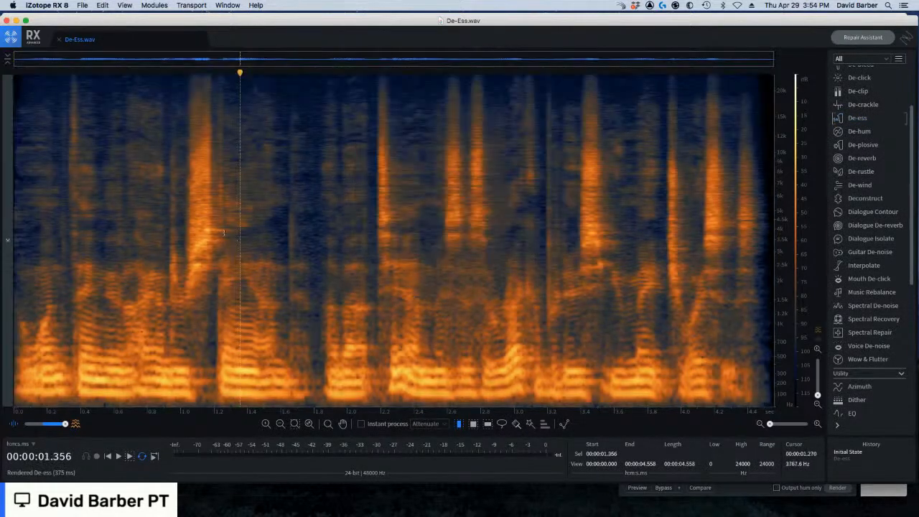
{"action": "left_click", "coordinate": [53, 152]}
{"action": "key", "text": "space"}
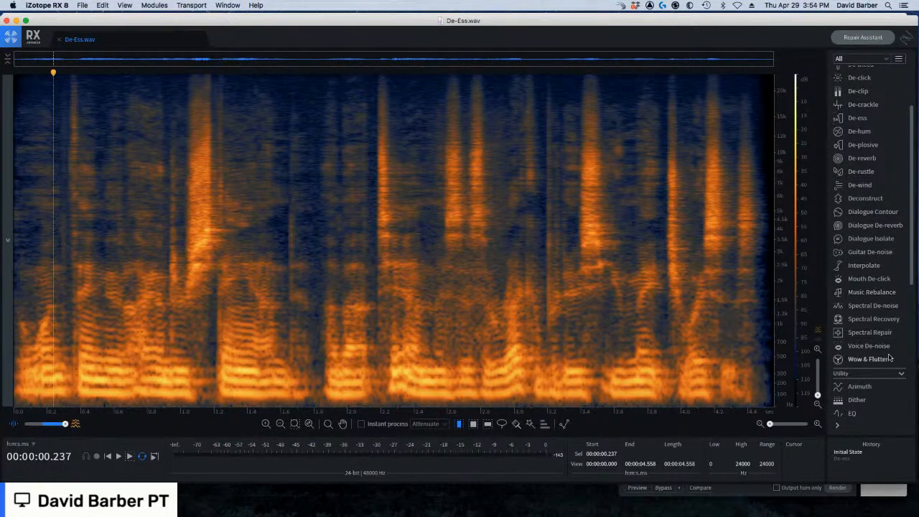
Try attenuating the sibilant burst around 1.1 s with Spectral Repair, using time-frequency selections and Instant process set to Attenuate
{"action": "left_click", "coordinate": [869, 334]}
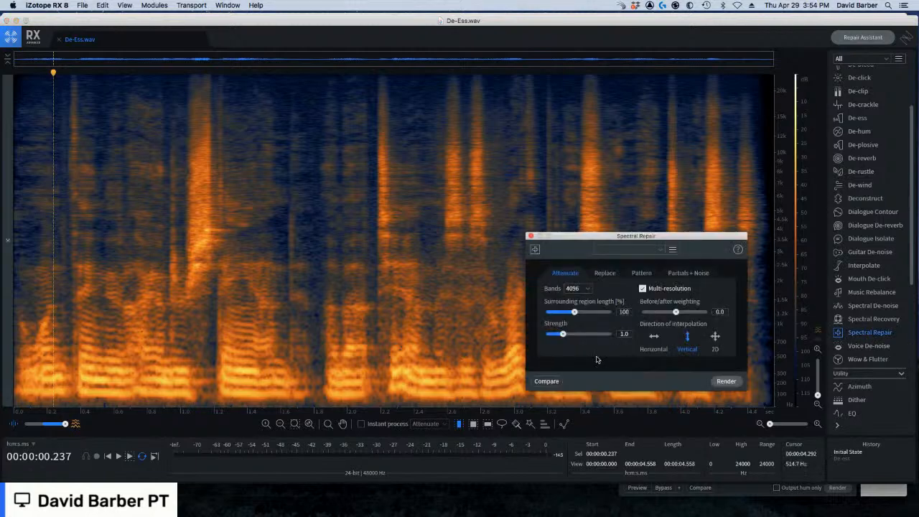
{"action": "left_click", "coordinate": [580, 288]}
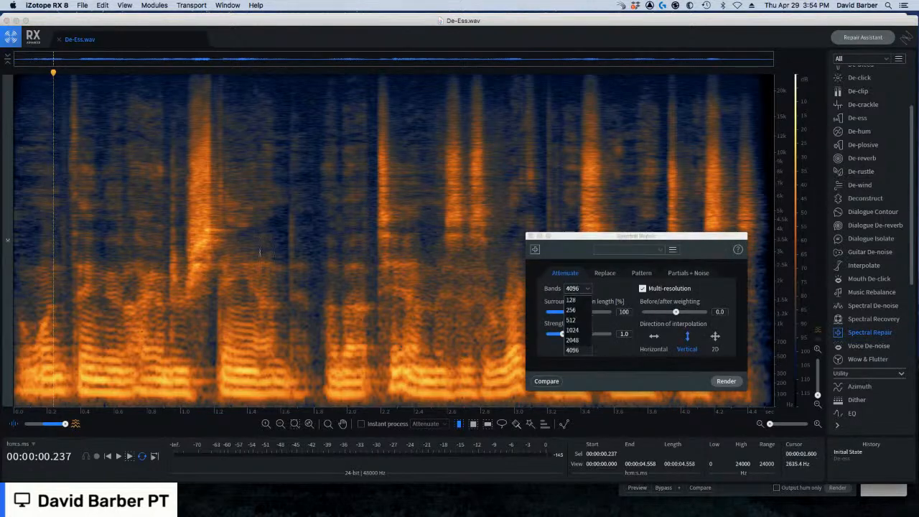
{"action": "left_click", "coordinate": [218, 230]}
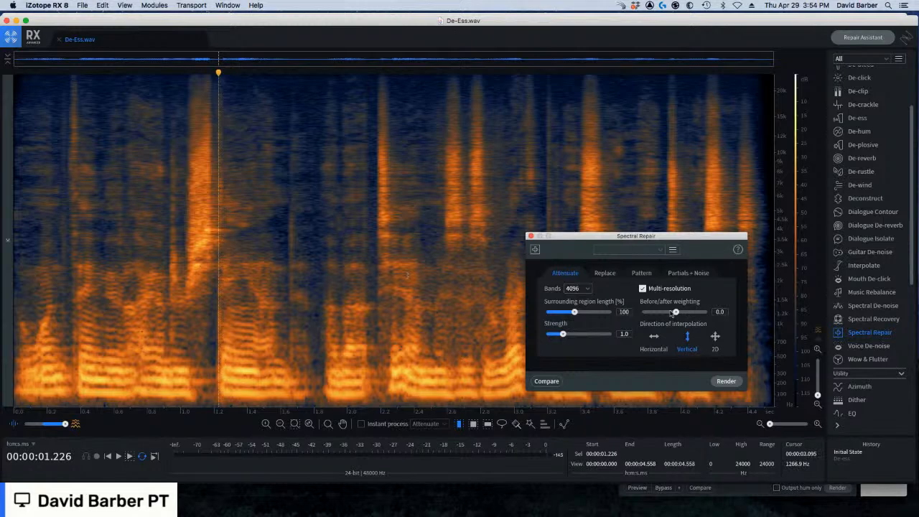
{"action": "left_click", "coordinate": [473, 424]}
{"action": "left_click", "coordinate": [391, 424]}
{"action": "mouse_move", "coordinate": [204, 227]}
{"action": "left_mouse_down"}
{"action": "mouse_move", "coordinate": [214, 237]}
{"action": "mouse_move", "coordinate": [201, 247]}
{"action": "mouse_move", "coordinate": [205, 272]}
{"action": "mouse_move", "coordinate": [210, 244]}
{"action": "left_mouse_up"}
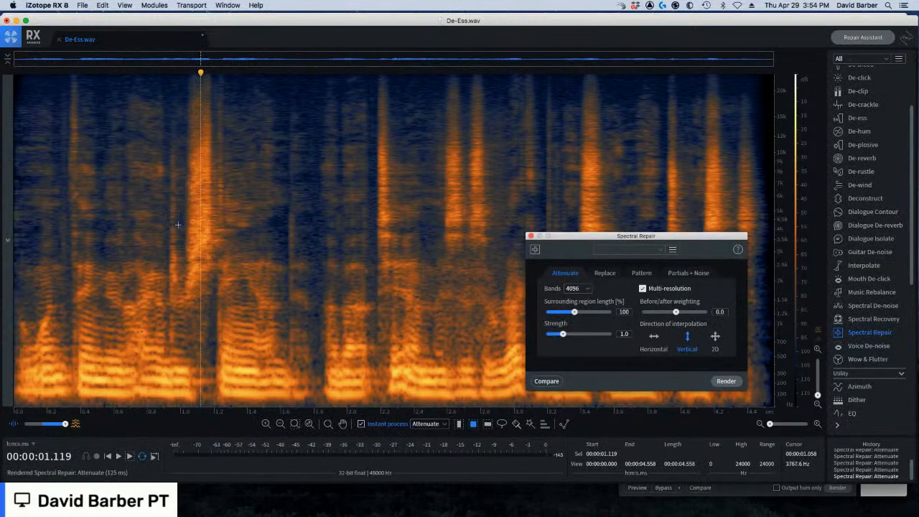
Play the attenuated speech from the beginning and undo all the spectral repairs back to the initial state
{"action": "left_click", "coordinate": [15, 144]}
{"action": "key", "text": "space"}
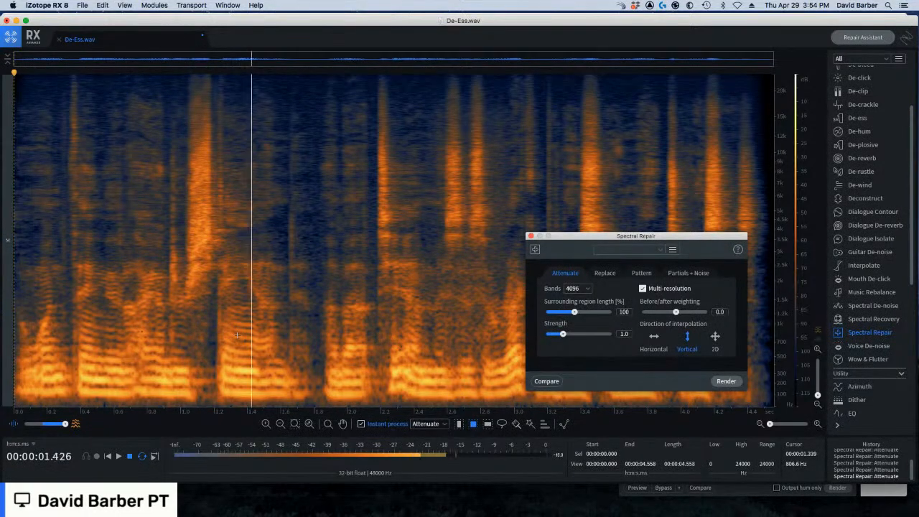
{"action": "key", "text": "super+z"}
{"action": "key", "text": "super+z"}
{"action": "key", "text": "super+z"}
{"action": "key", "text": "super+z"}
{"action": "key", "text": "super+z"}
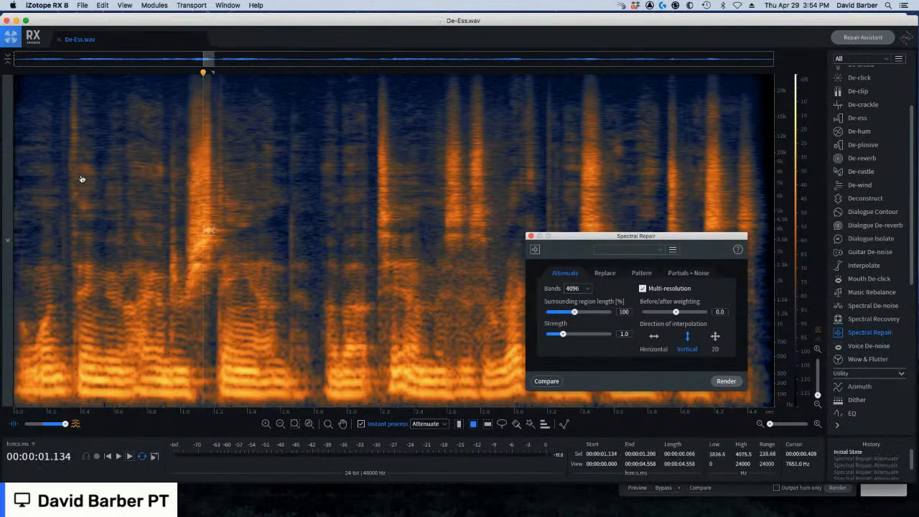
Play the restored speech from 0.2 s past the first sibilant burst and close the Spectral Repair module
{"action": "left_click", "coordinate": [47, 215]}
{"action": "key", "text": "space"}
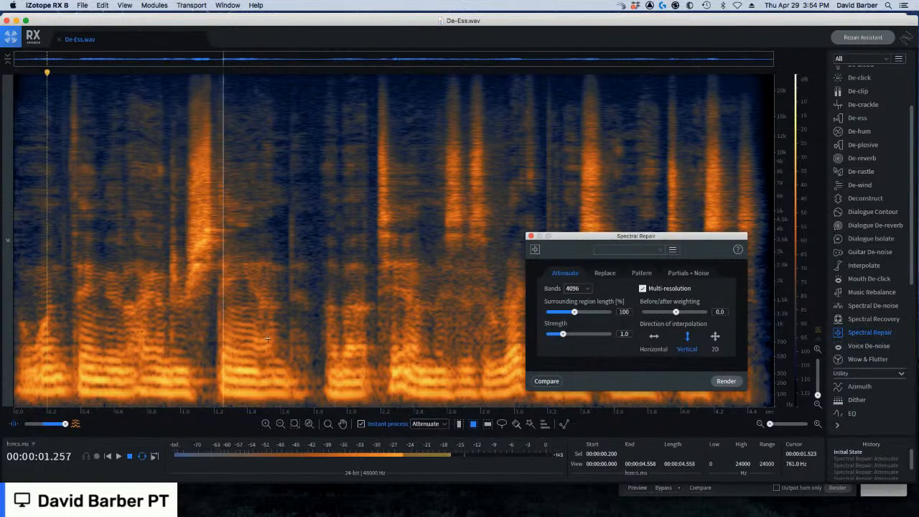
{"action": "key", "text": "space"}
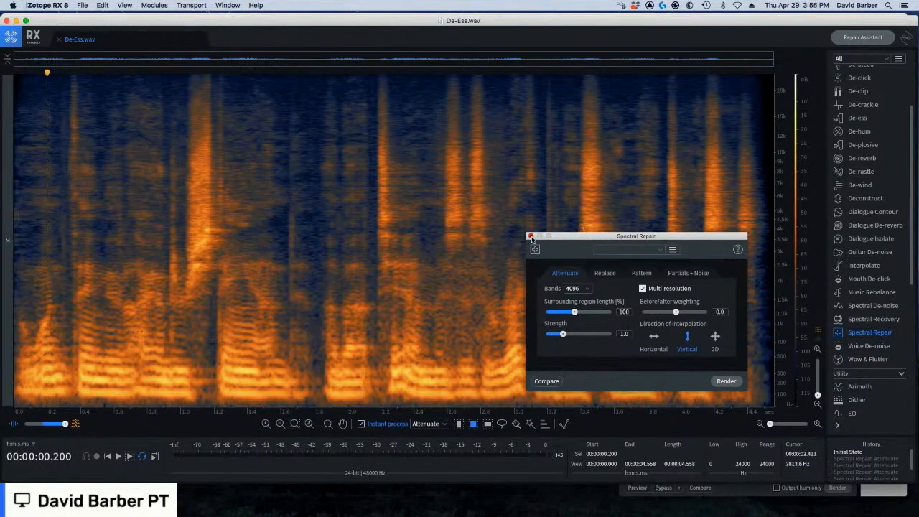
{"action": "left_click", "coordinate": [530, 235]}
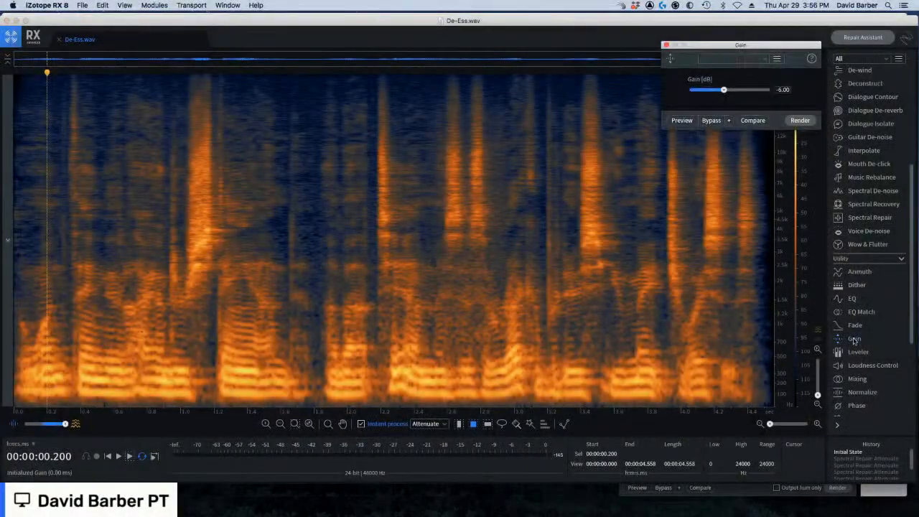
Set the Gain module's gain to 13 dB
{"action": "left_click_drag", "start_coordinate": [765, 45], "coordinate": [543, 61]}
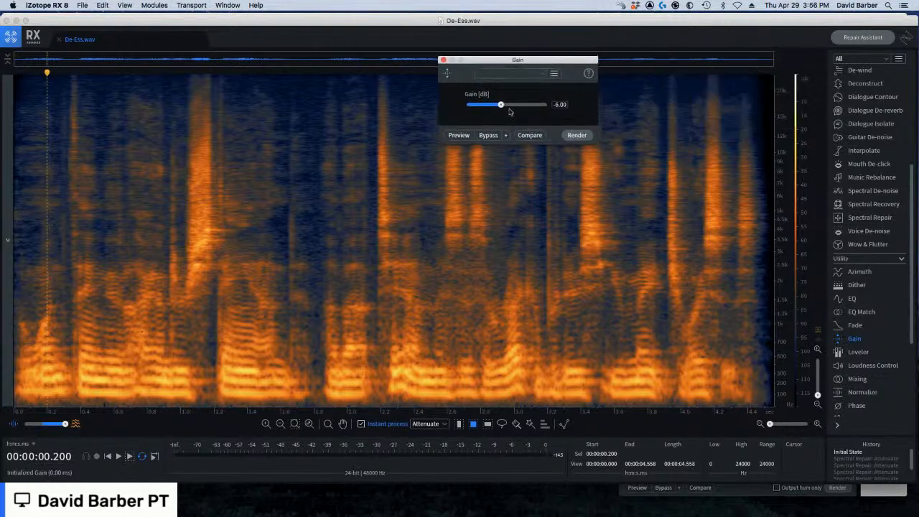
{"action": "left_click_drag", "start_coordinate": [500, 104], "coordinate": [528, 105]}
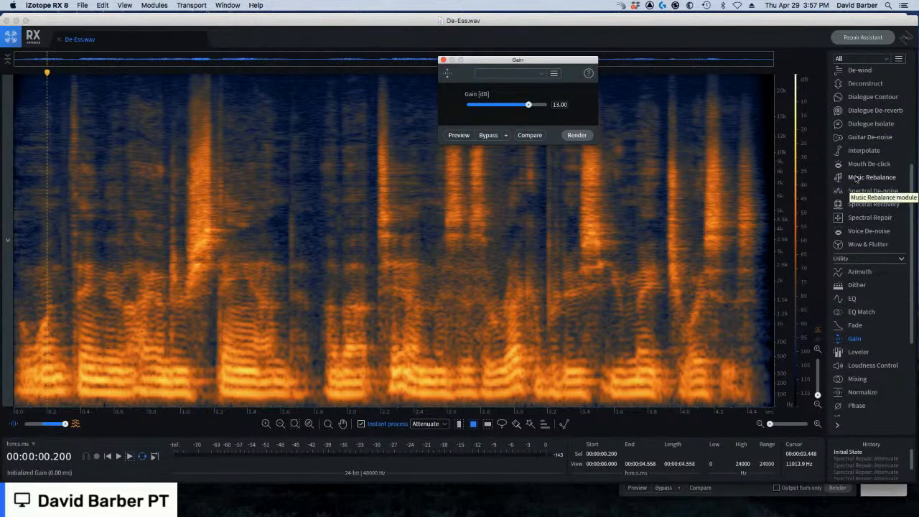
Open Dialogue Isolate and set Noise gain to -15 dB, with Dialogue gain at 0 dB
{"action": "left_click", "coordinate": [862, 127]}
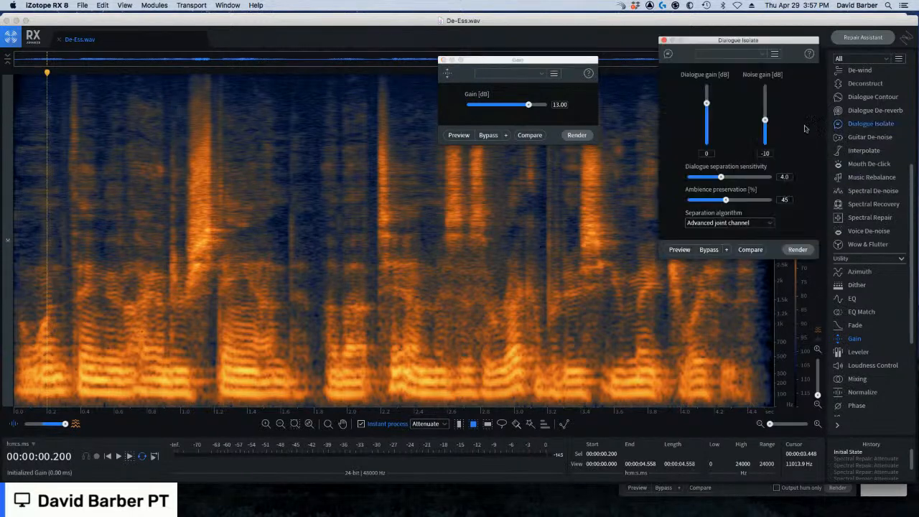
{"action": "left_click_drag", "start_coordinate": [691, 42], "coordinate": [645, 24]}
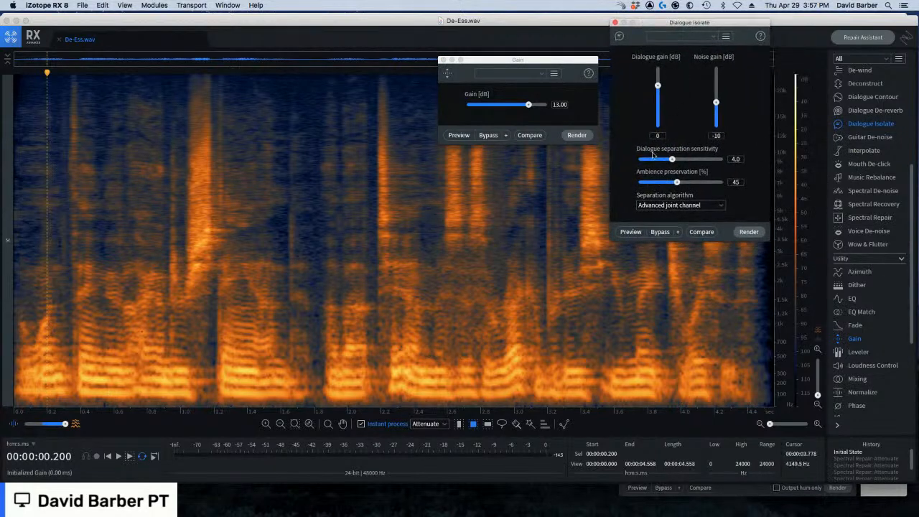
{"action": "left_click_drag", "start_coordinate": [658, 86], "coordinate": [658, 80]}
{"action": "left_click_drag", "start_coordinate": [716, 102], "coordinate": [716, 107]}
{"action": "left_click_drag", "start_coordinate": [658, 79], "coordinate": [657, 76]}
{"action": "left_click_drag", "start_coordinate": [659, 79], "coordinate": [657, 87]}
Turn off Instant process and select the region from about 3.24 to 3.91 s between about 592 and 2921 Hz
{"action": "left_click", "coordinate": [390, 424]}
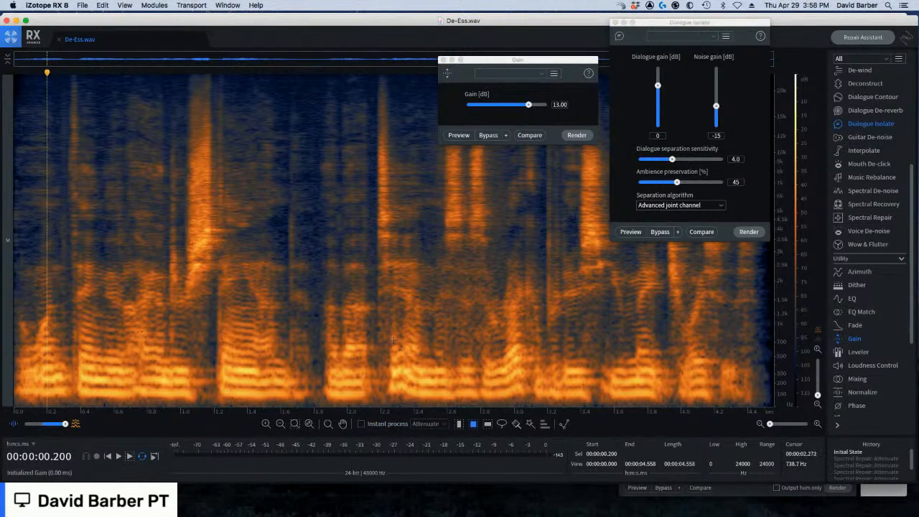
{"action": "left_click_drag", "start_coordinate": [392, 338], "coordinate": [700, 405]}
{"action": "left_click", "coordinate": [599, 298]}
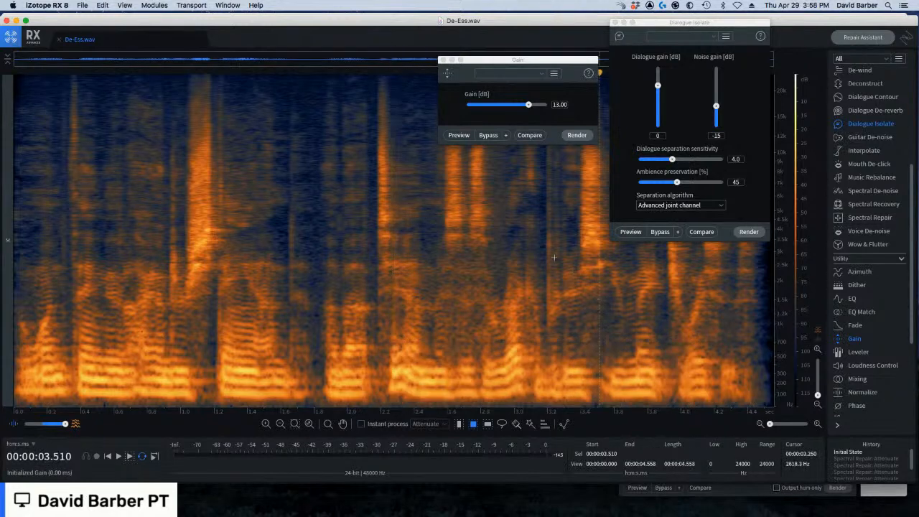
{"action": "left_click_drag", "start_coordinate": [552, 252], "coordinate": [667, 350]}
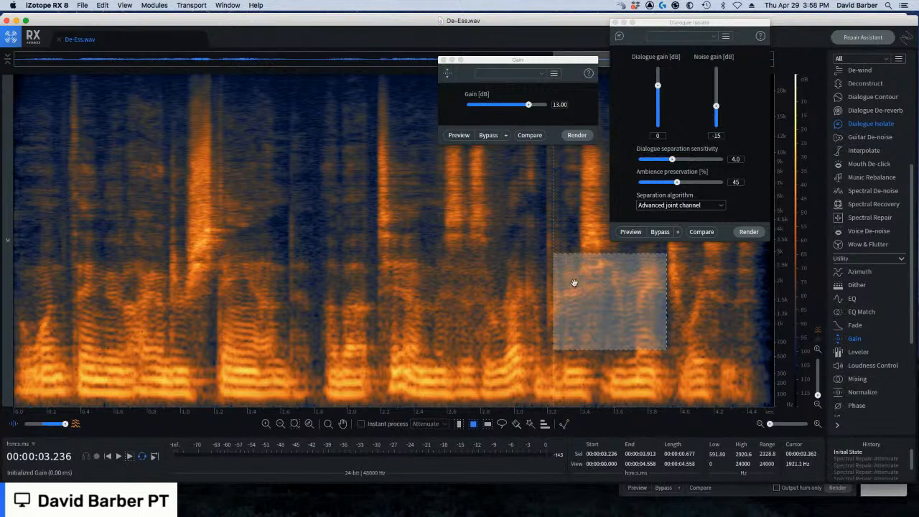
Render Dialogue Isolate on the selection with Dialogue gain at +3 dB, and close the Dialogue Isolate and Gain modules
{"action": "left_click_drag", "start_coordinate": [657, 86], "coordinate": [658, 76]}
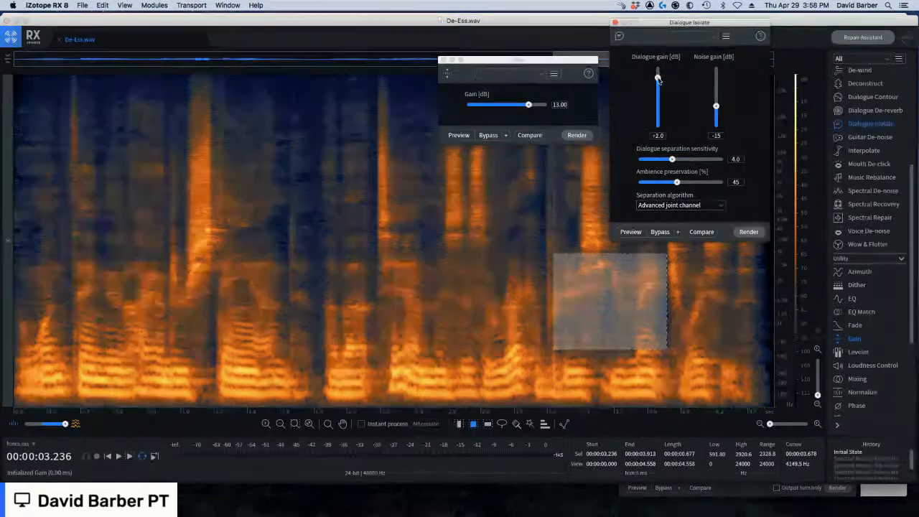
{"action": "left_click", "coordinate": [749, 232]}
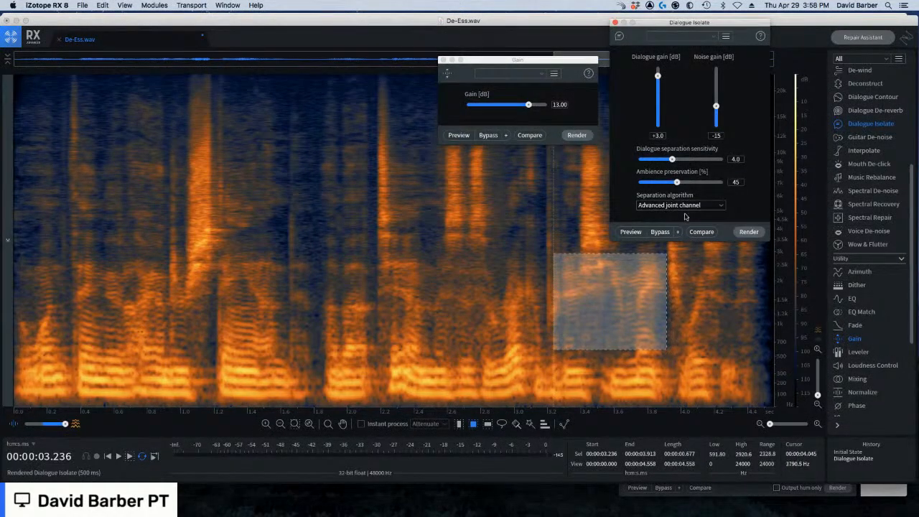
{"action": "left_click", "coordinate": [615, 22]}
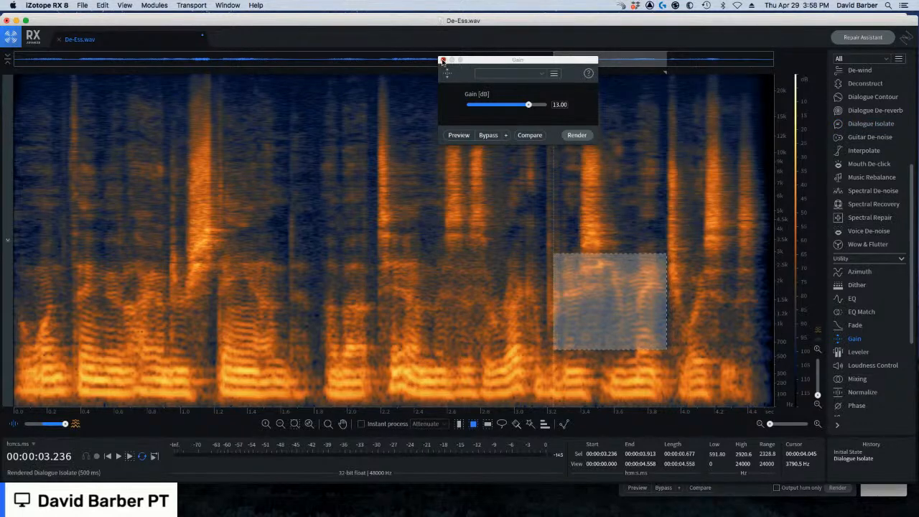
{"action": "left_click", "coordinate": [443, 60]}
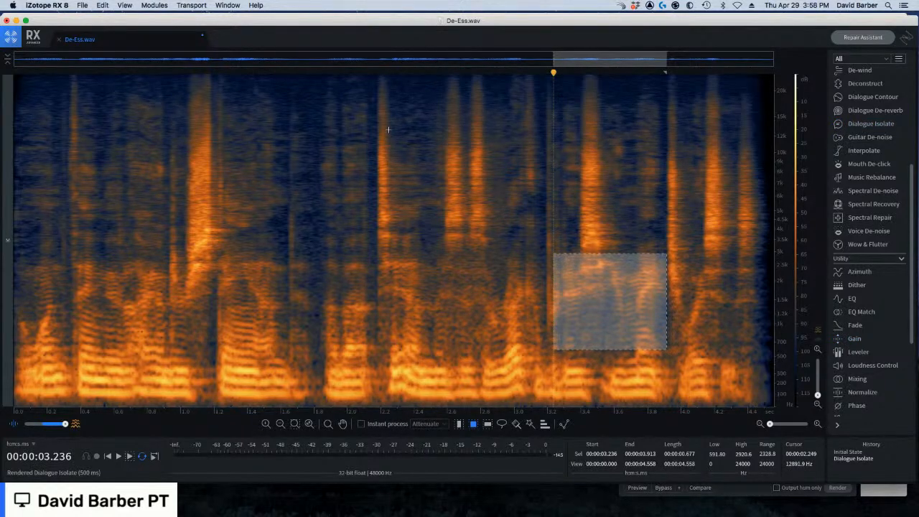